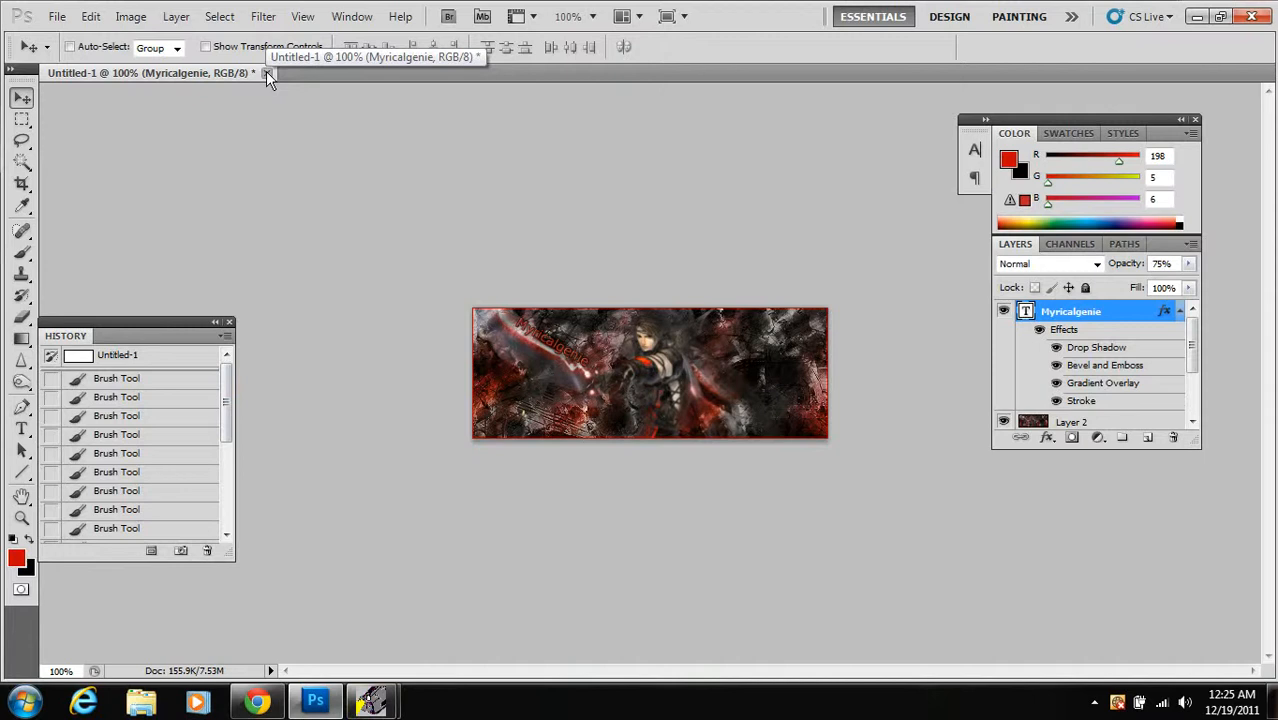
Close the open signature document without saving and create a new 380 × 140 pixel RGB document at 72 pixels/inch with white background
{"action": "left_click", "coordinate": [266, 72]}
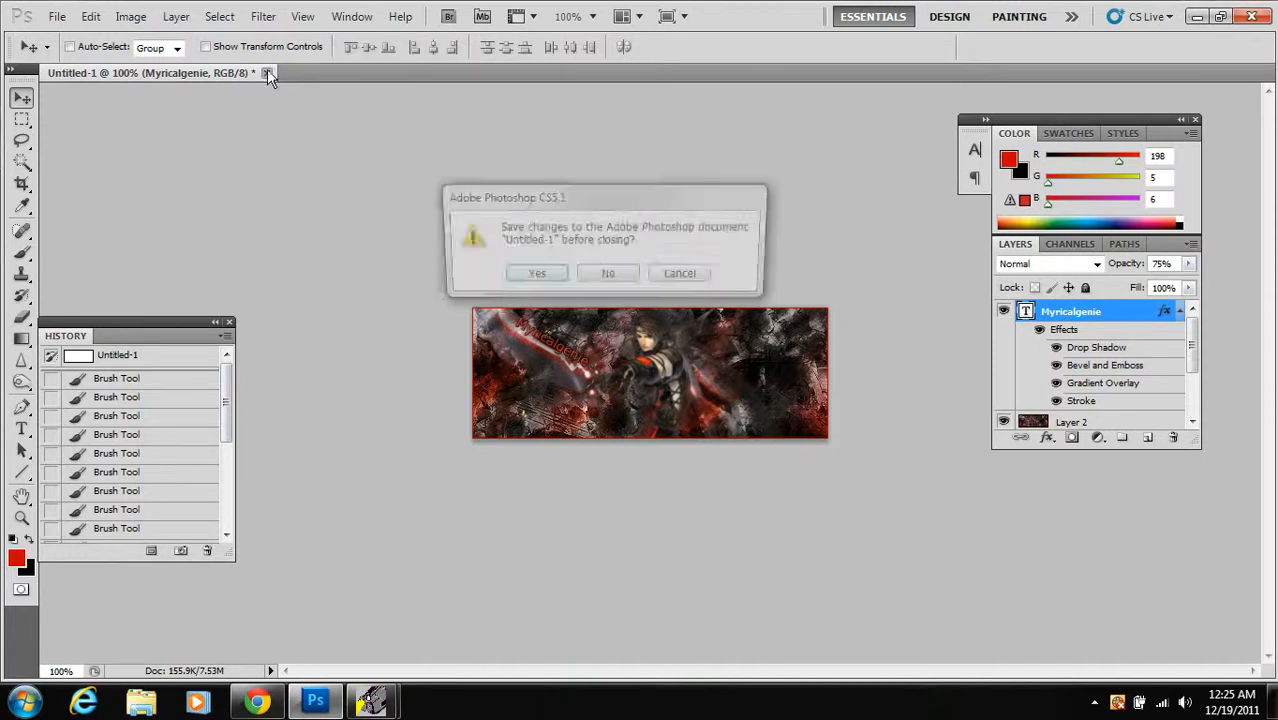
{"action": "left_click", "coordinate": [516, 280]}
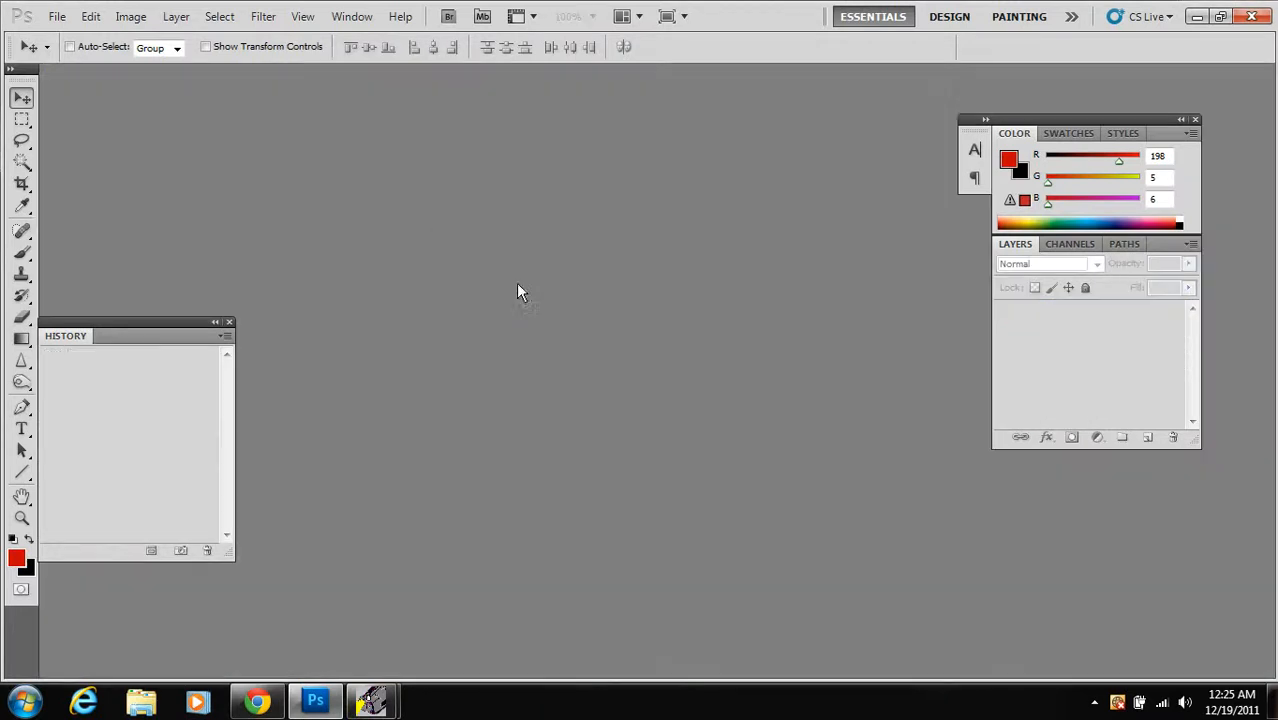
{"action": "left_click", "coordinate": [57, 17]}
{"action": "left_click", "coordinate": [70, 34]}
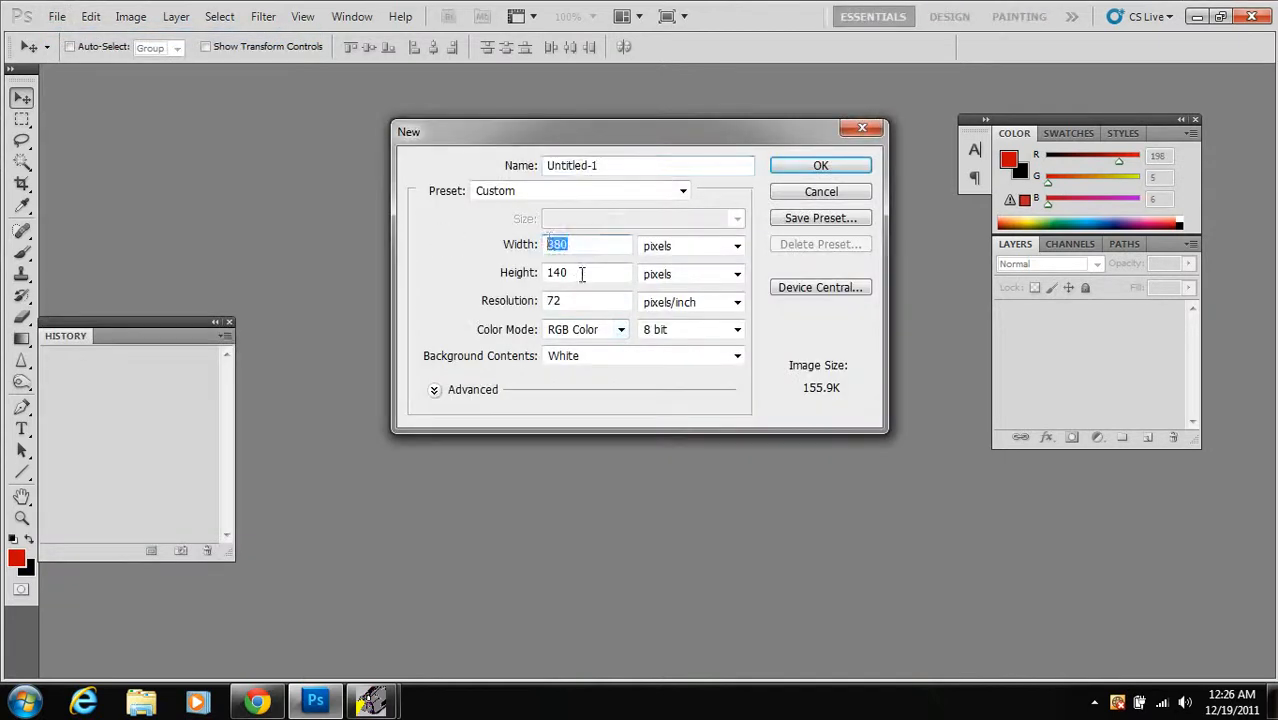
{"action": "key", "text": "Tab"}
{"action": "left_click", "coordinate": [820, 165]}
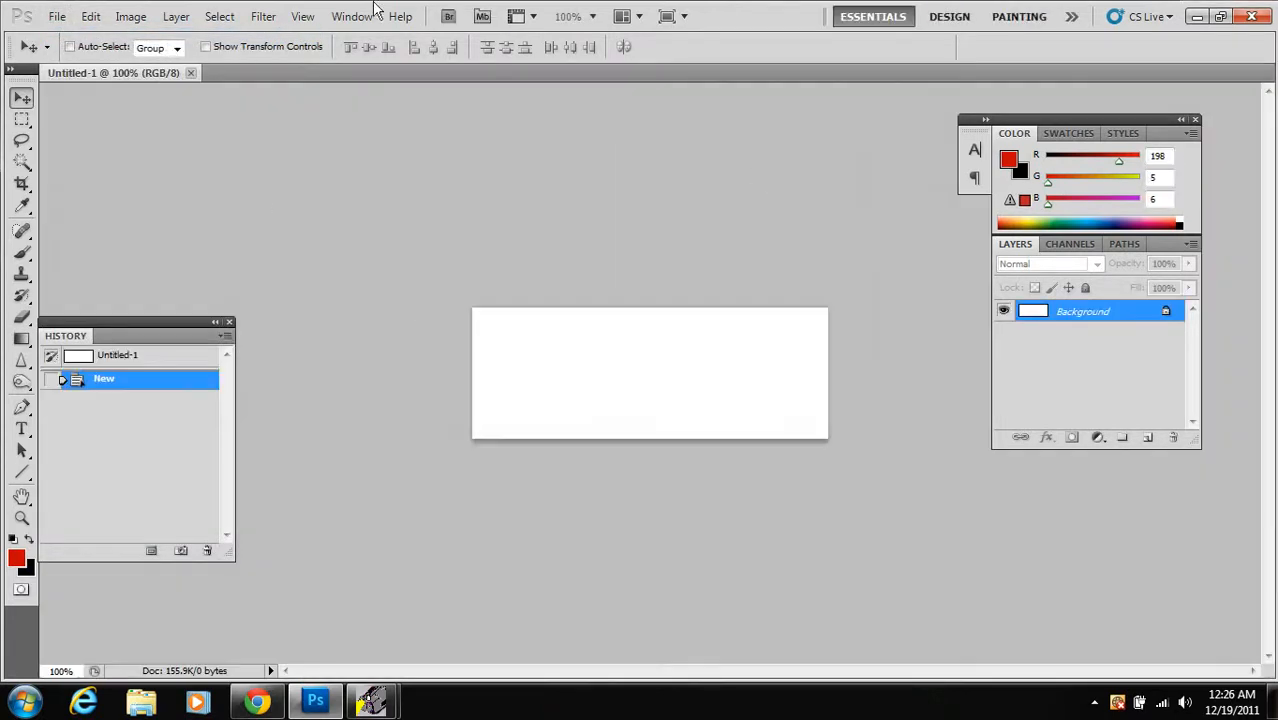
Set the foreground colour to black and the background colour to white (ffffff)
{"action": "left_click", "coordinate": [16, 558]}
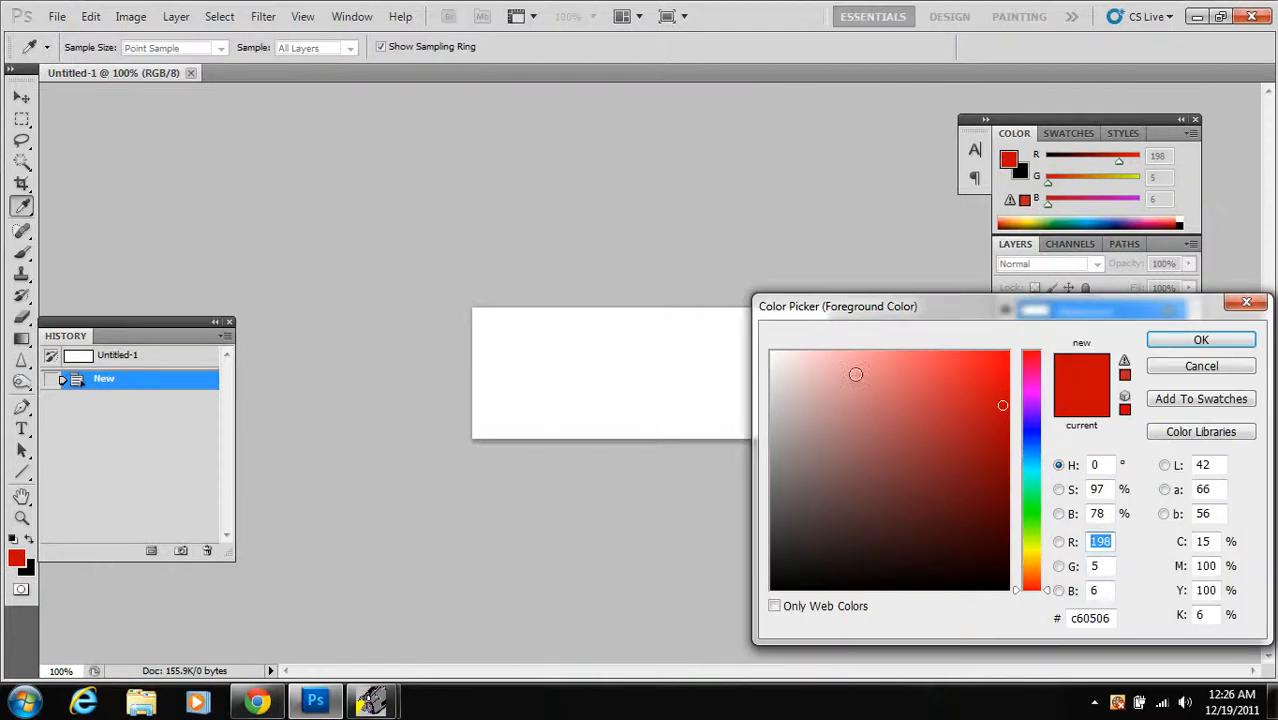
{"action": "left_click", "coordinate": [790, 588]}
{"action": "left_click", "coordinate": [1205, 339]}
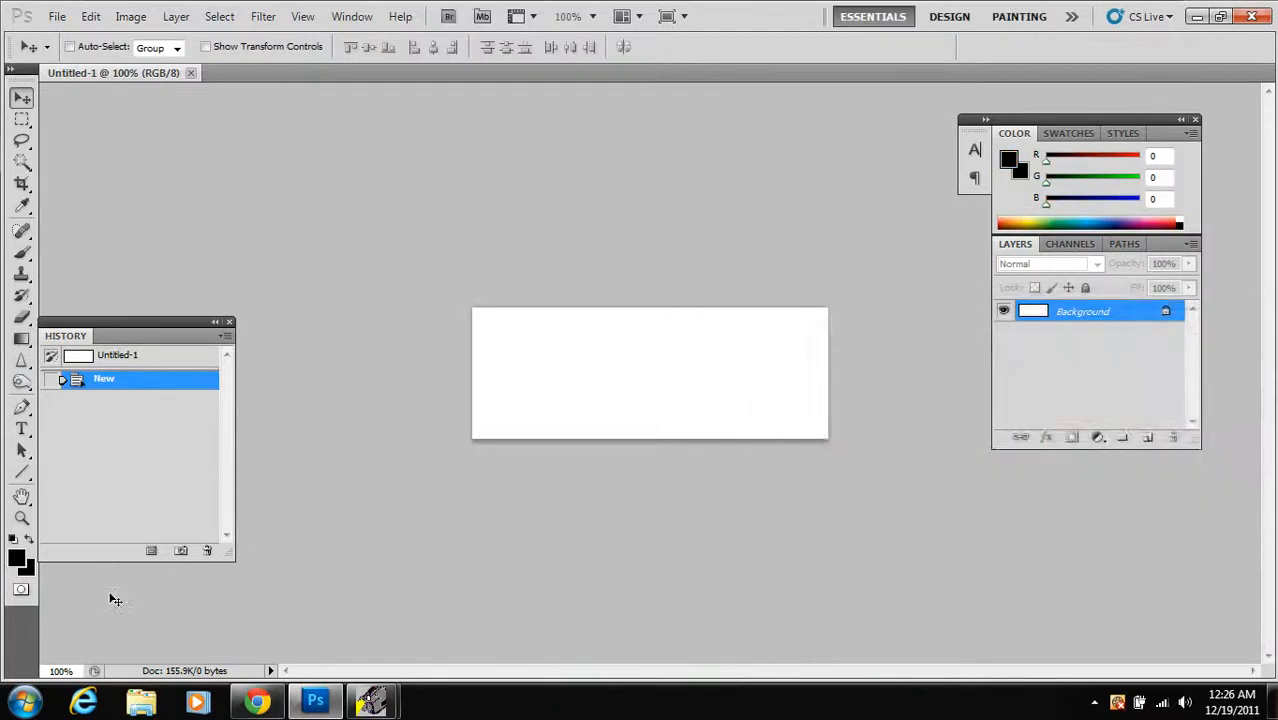
{"action": "left_click", "coordinate": [27, 568]}
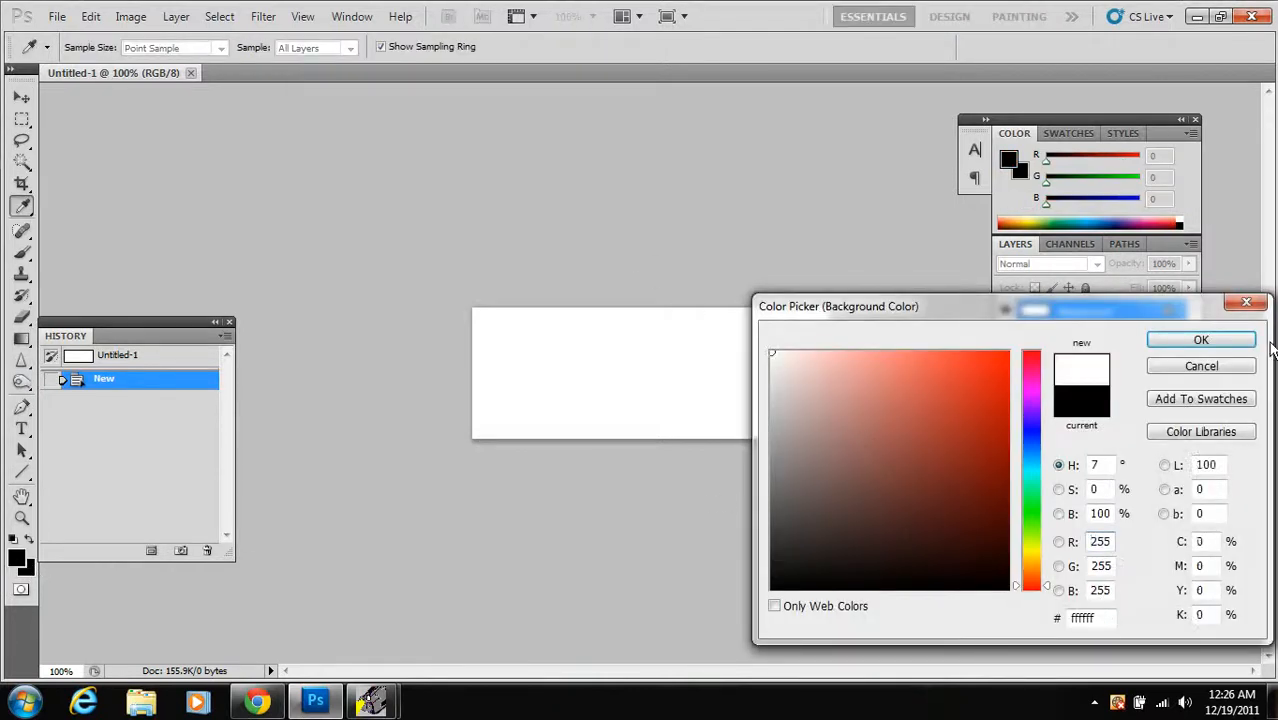
{"action": "left_click", "coordinate": [1249, 342]}
Render the Clouds filter on the Background layer
{"action": "left_click", "coordinate": [263, 16]}
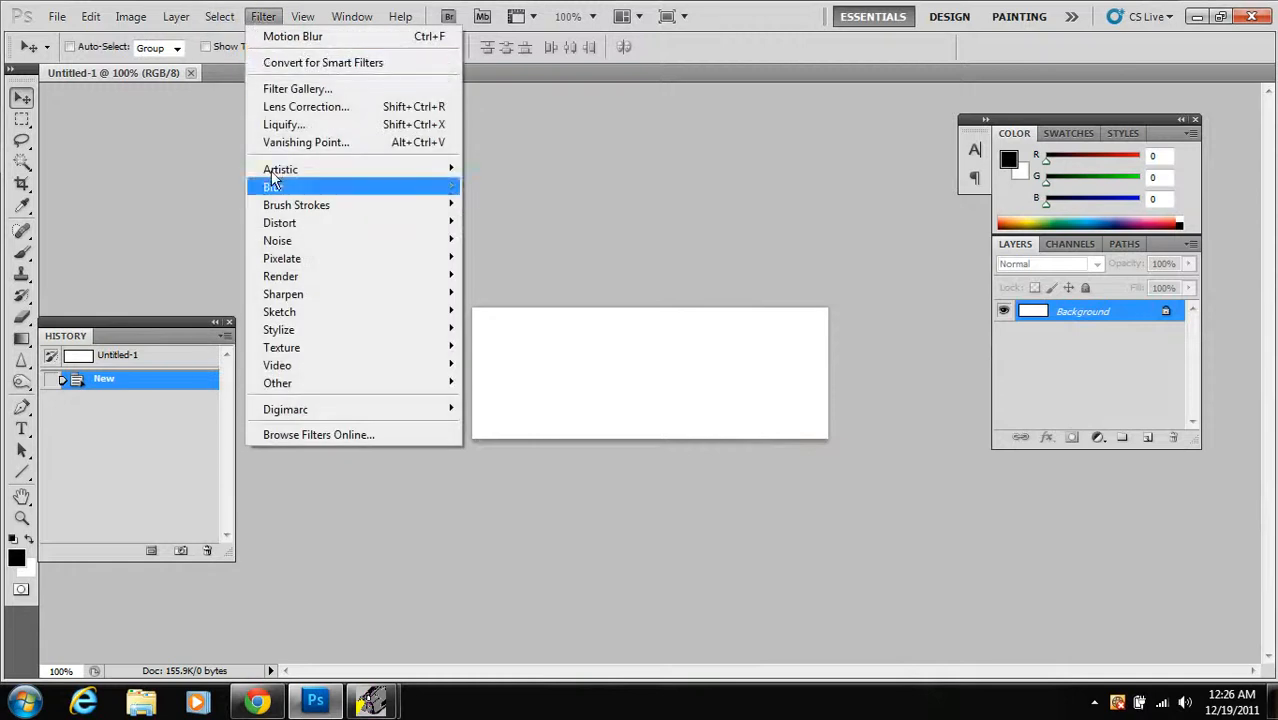
{"action": "mouse_move", "coordinate": [300, 277]}
{"action": "left_click", "coordinate": [480, 276]}
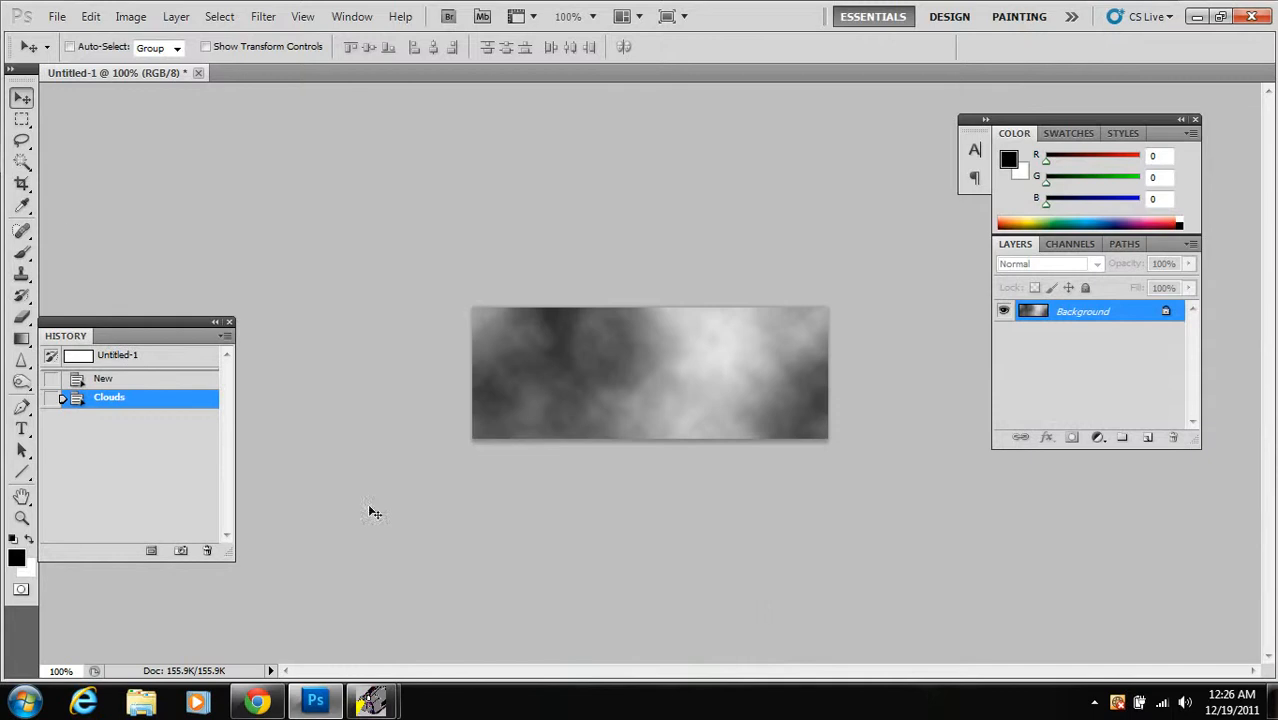
Load the DDgrungepack brush set for the Brush tool and choose its 442 px grunge brush
{"action": "left_click", "coordinate": [21, 252]}
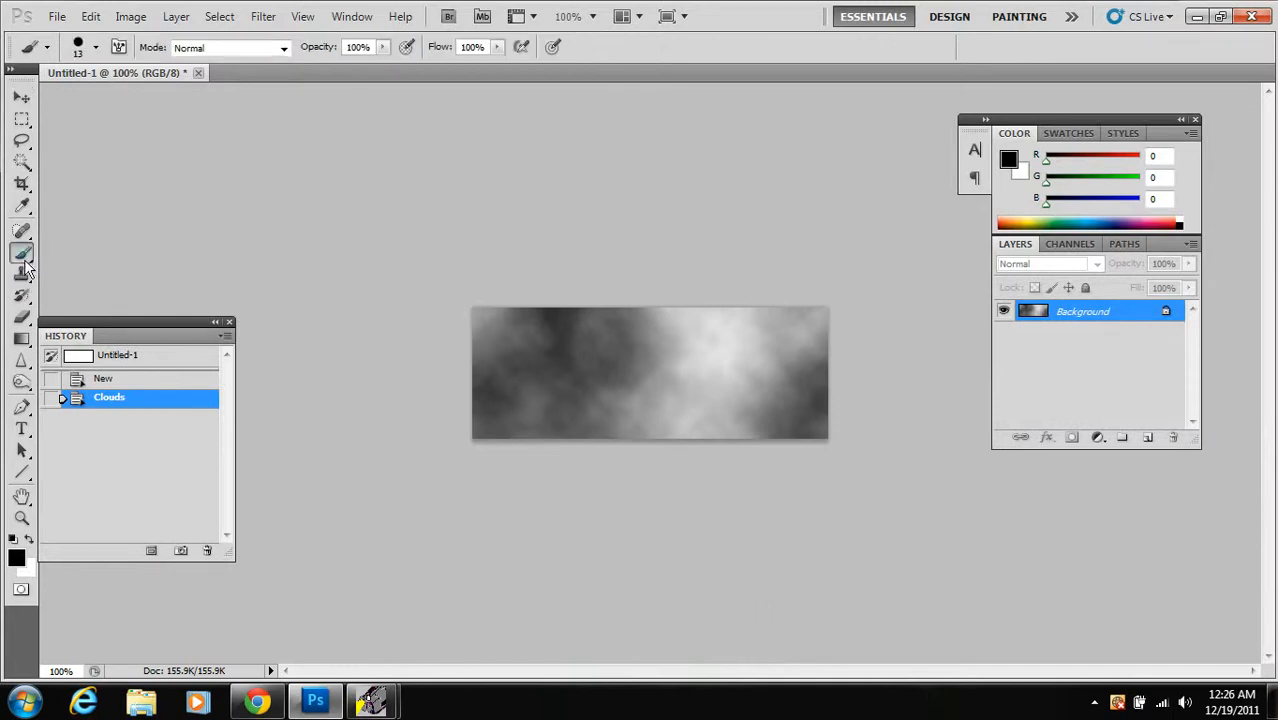
{"action": "left_click", "coordinate": [97, 48]}
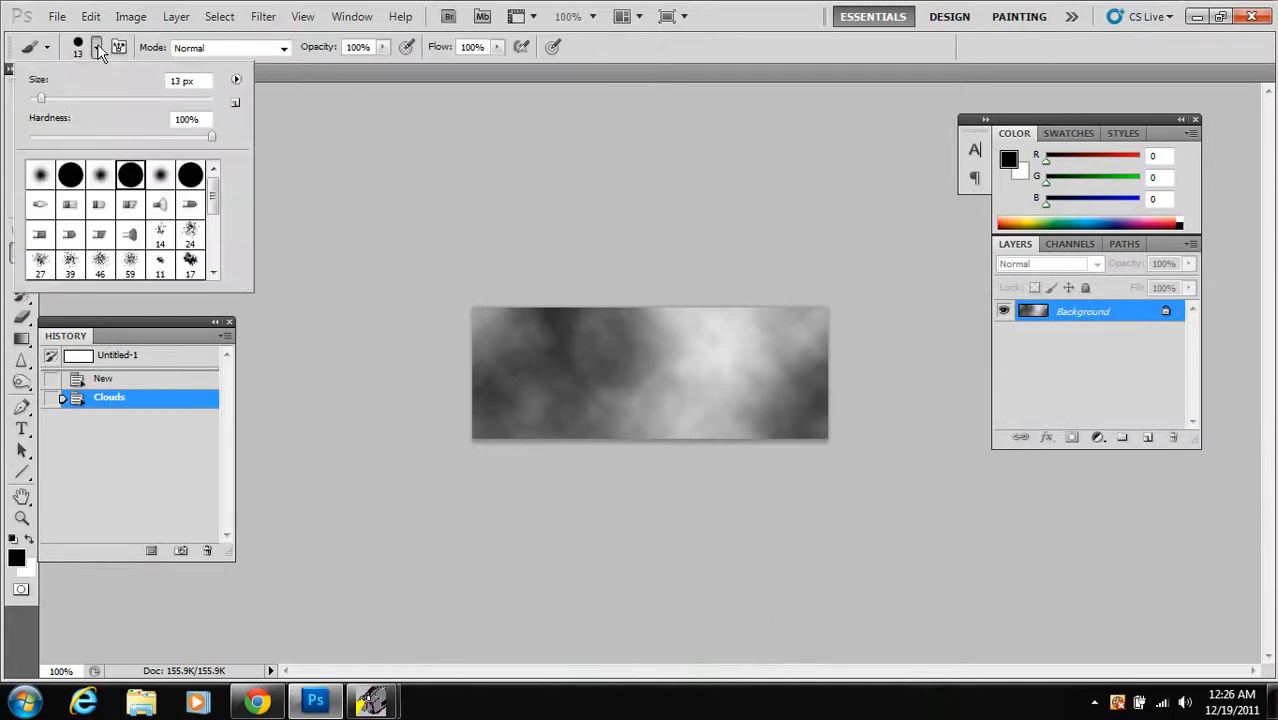
{"action": "left_click", "coordinate": [237, 82]}
{"action": "left_click", "coordinate": [309, 362]}
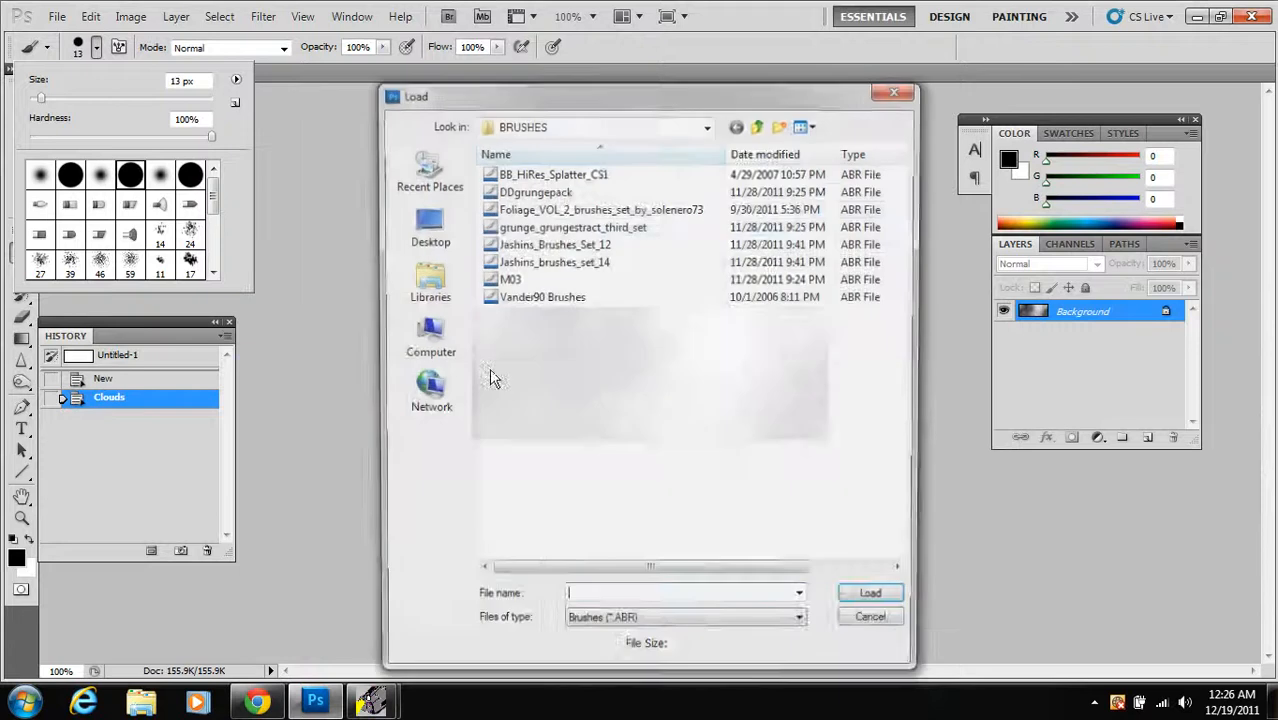
{"action": "left_click", "coordinate": [578, 227]}
{"action": "left_click", "coordinate": [535, 192]}
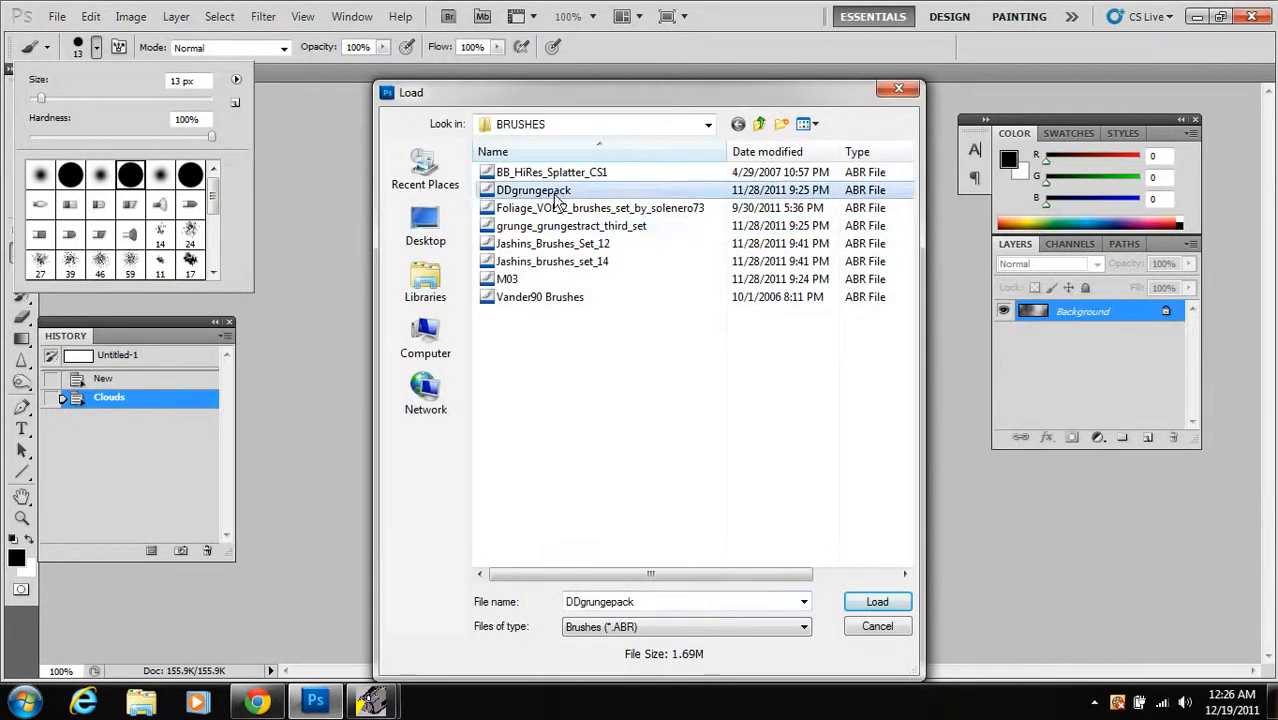
{"action": "left_click", "coordinate": [877, 601]}
{"action": "left_click", "coordinate": [190, 208]}
{"action": "left_click", "coordinate": [96, 49]}
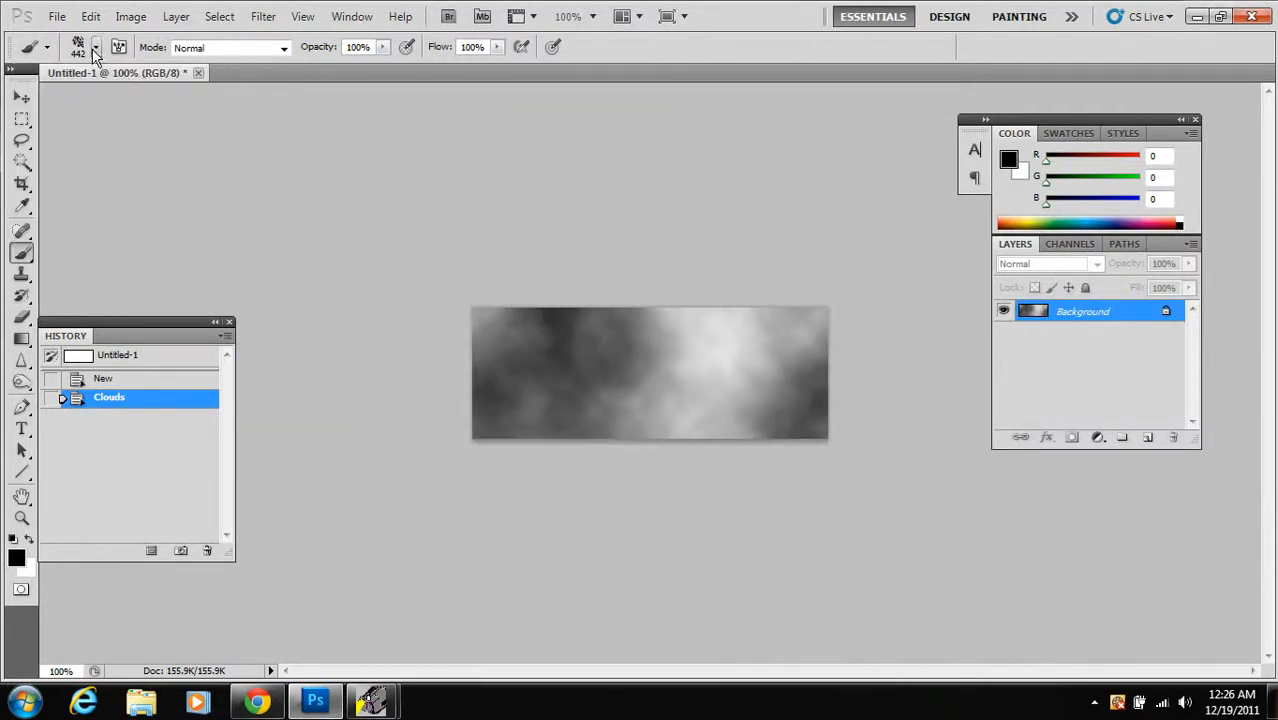
Try black grunge brush strokes across the whole canvas, and revert the document to the Clouds state
{"action": "left_click", "coordinate": [385, 258]}
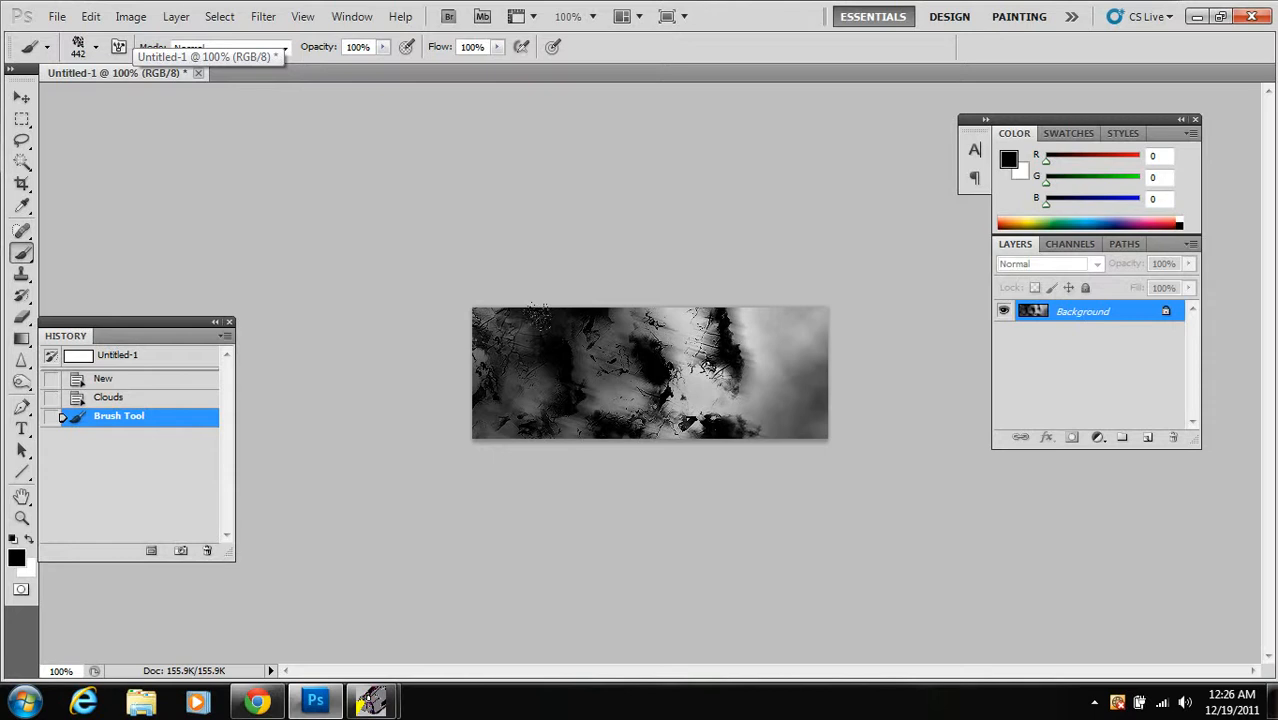
{"action": "left_click", "coordinate": [530, 317]}
{"action": "left_click", "coordinate": [690, 116]}
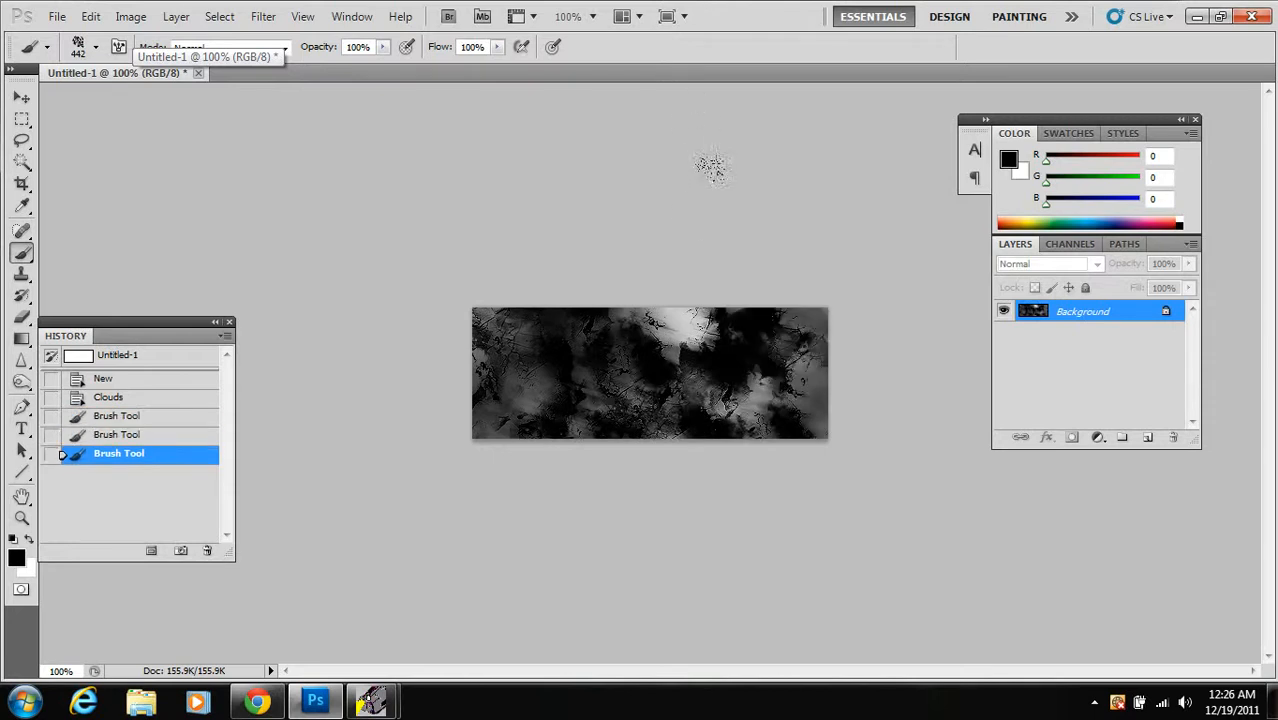
{"action": "left_click", "coordinate": [708, 167]}
{"action": "left_click", "coordinate": [582, 76]}
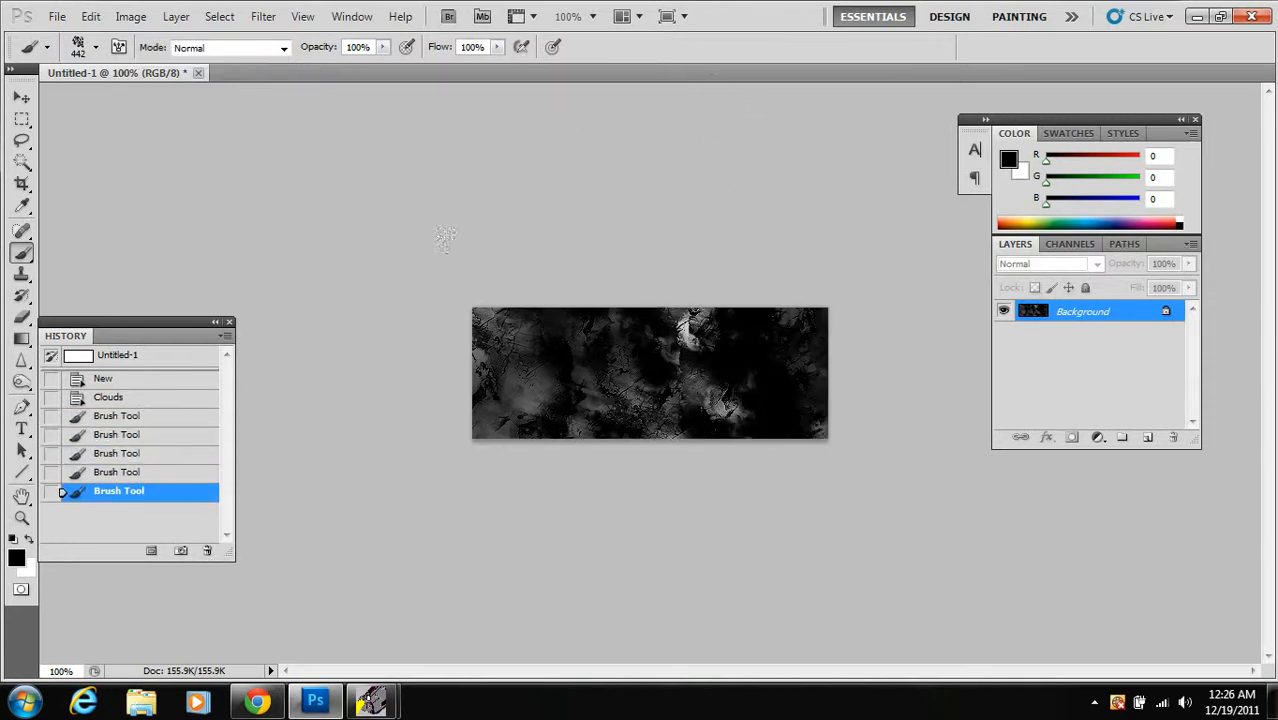
{"action": "left_click", "coordinate": [330, 415]}
{"action": "left_click", "coordinate": [335, 35]}
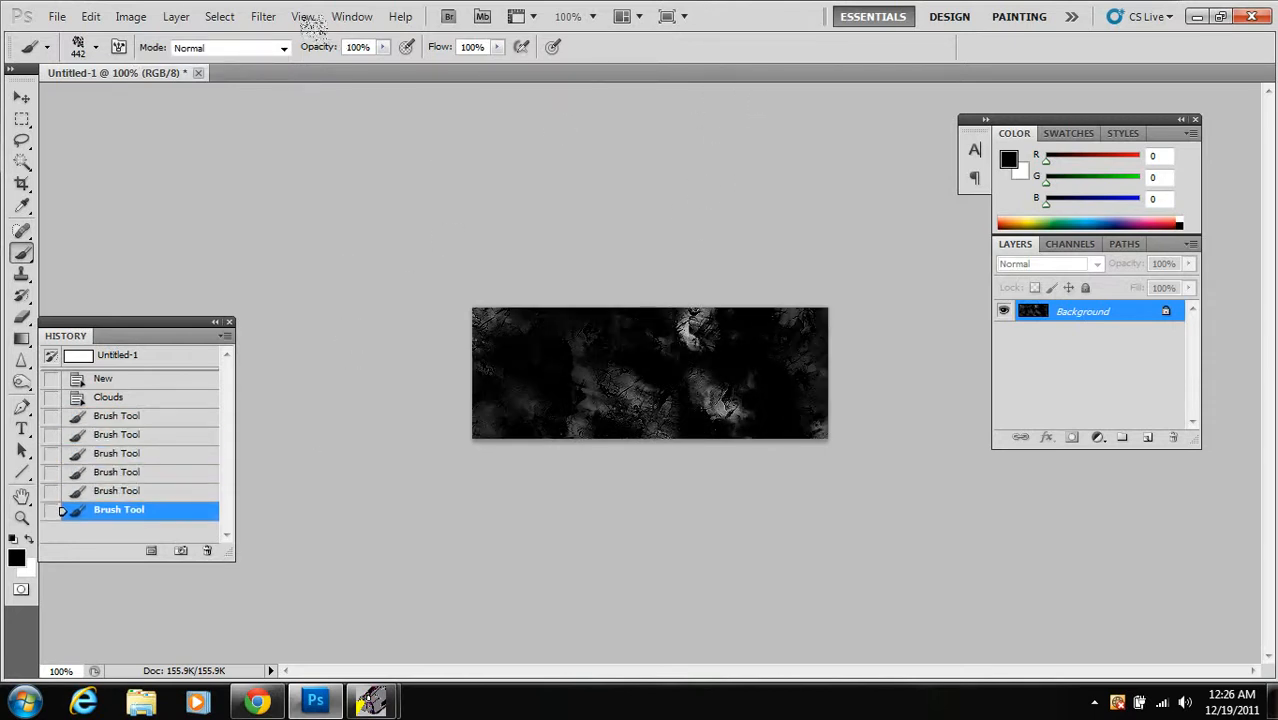
{"action": "left_click", "coordinate": [108, 397]}
Darken the clouds with black 442 px grunge brush strokes spread over the whole canvas
{"action": "left_click", "coordinate": [271, 152]}
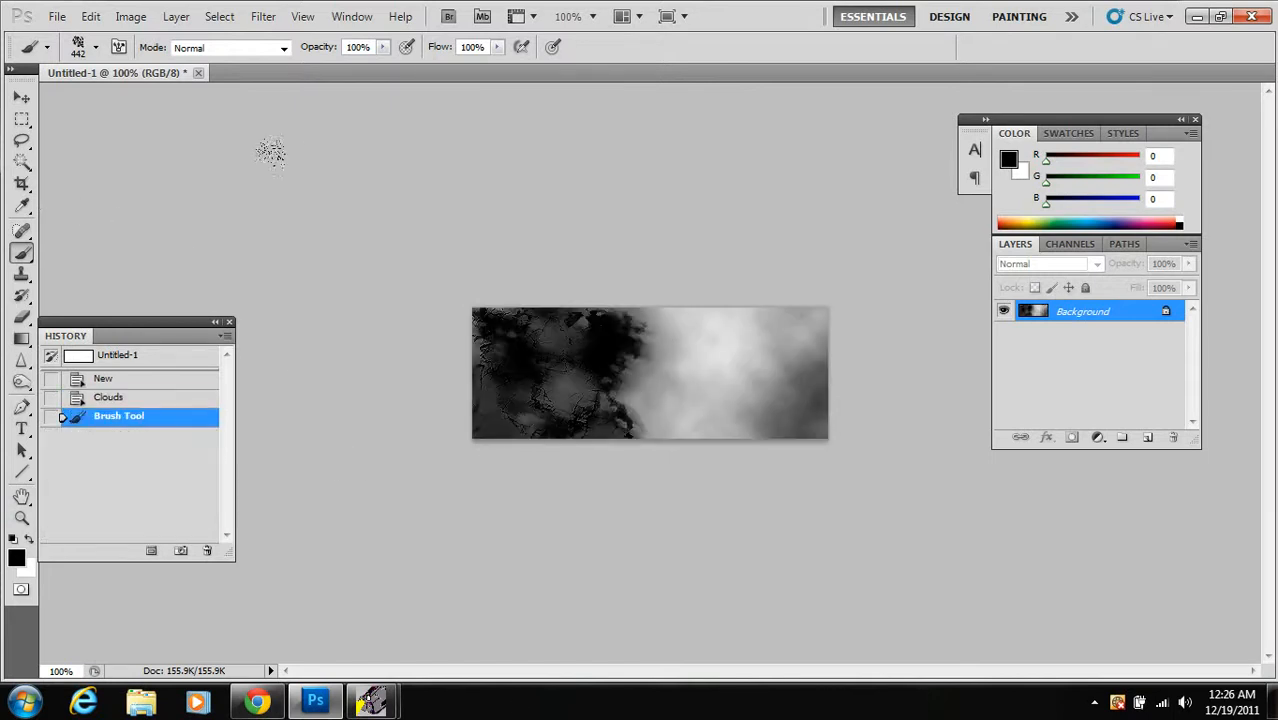
{"action": "left_click", "coordinate": [651, 258]}
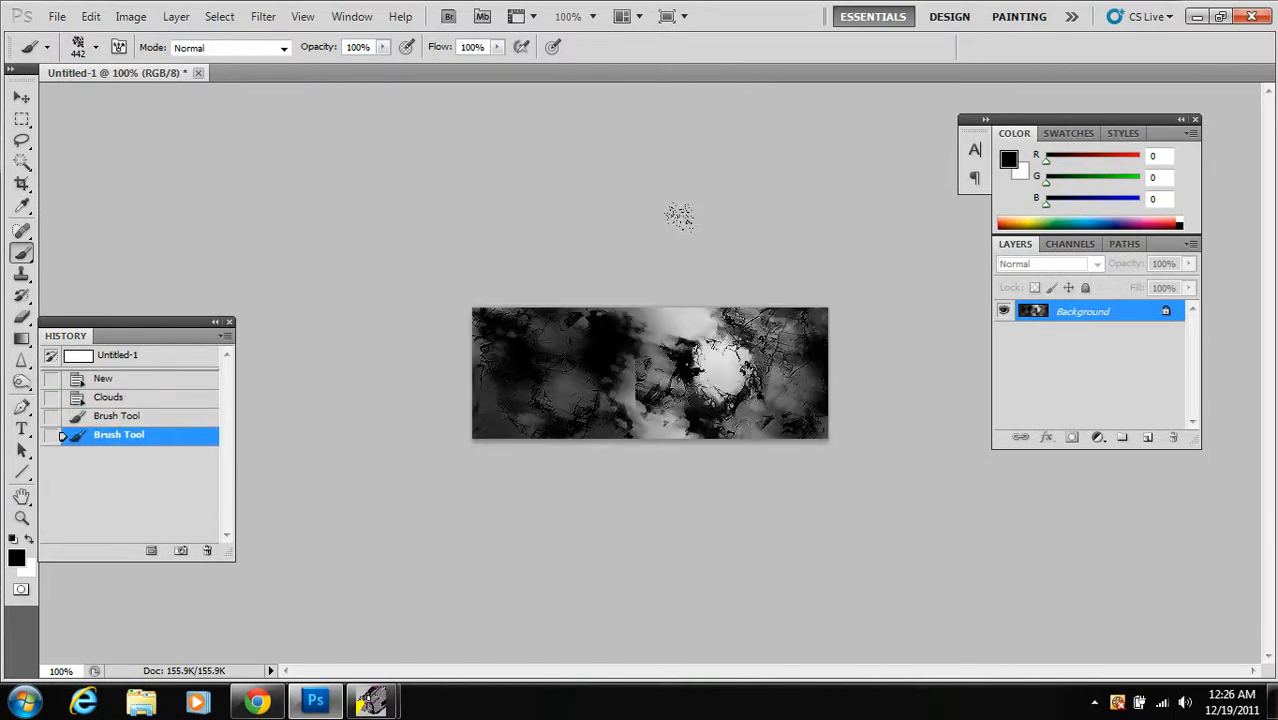
{"action": "left_click", "coordinate": [660, 212]}
{"action": "left_click", "coordinate": [522, 359]}
{"action": "left_click", "coordinate": [537, 277]}
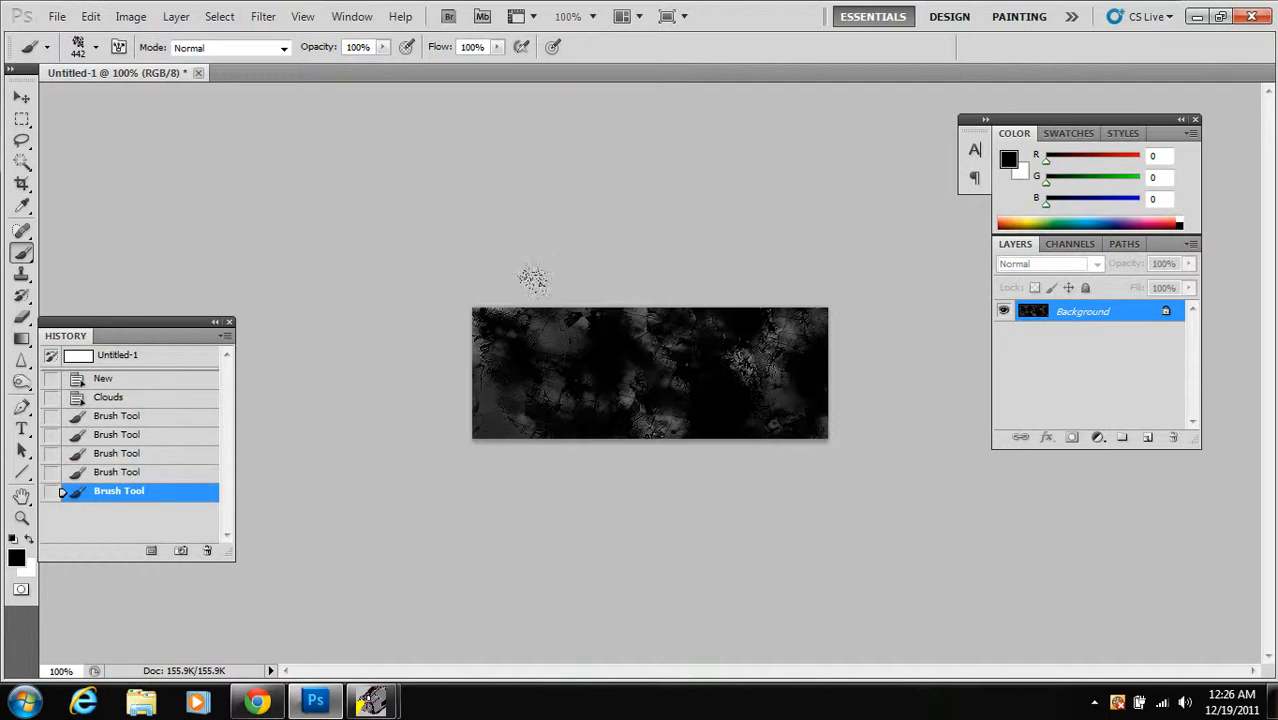
{"action": "left_click", "coordinate": [161, 388]}
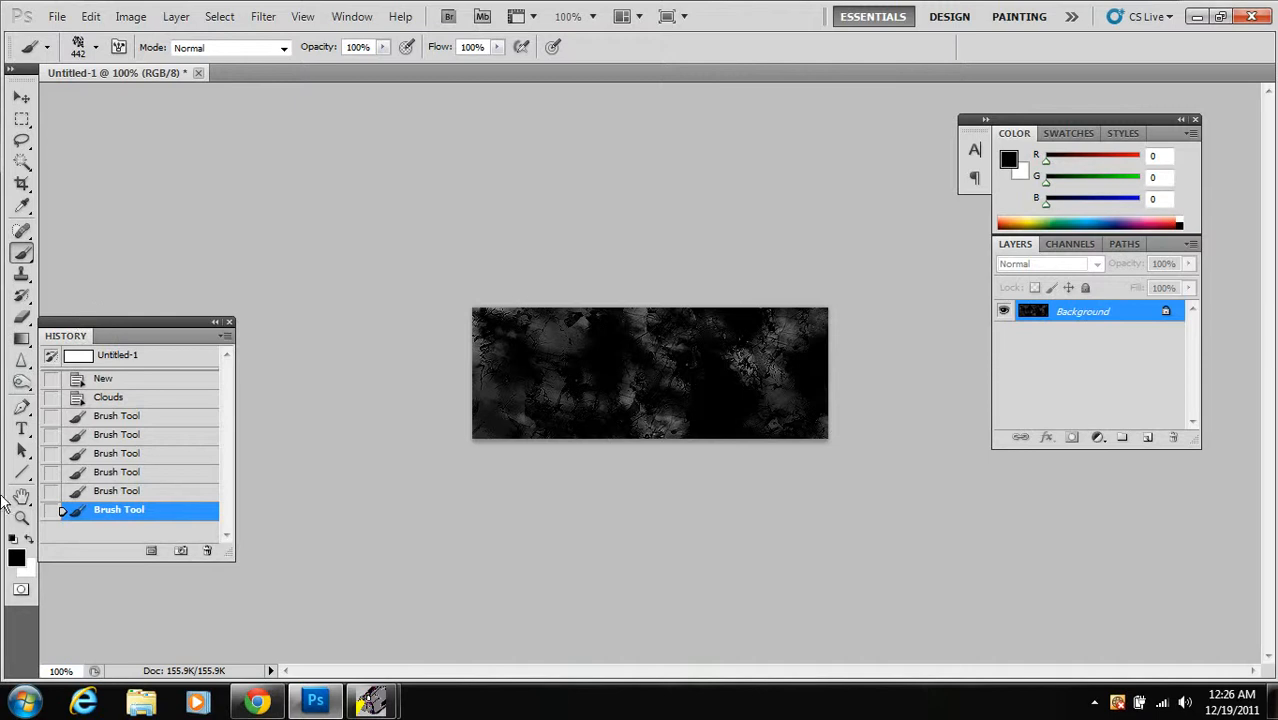
Load the Jashins_brushes_set_14 brushes, choose the 317 px brush and swap the colours so white is the foreground
{"action": "left_click", "coordinate": [97, 49]}
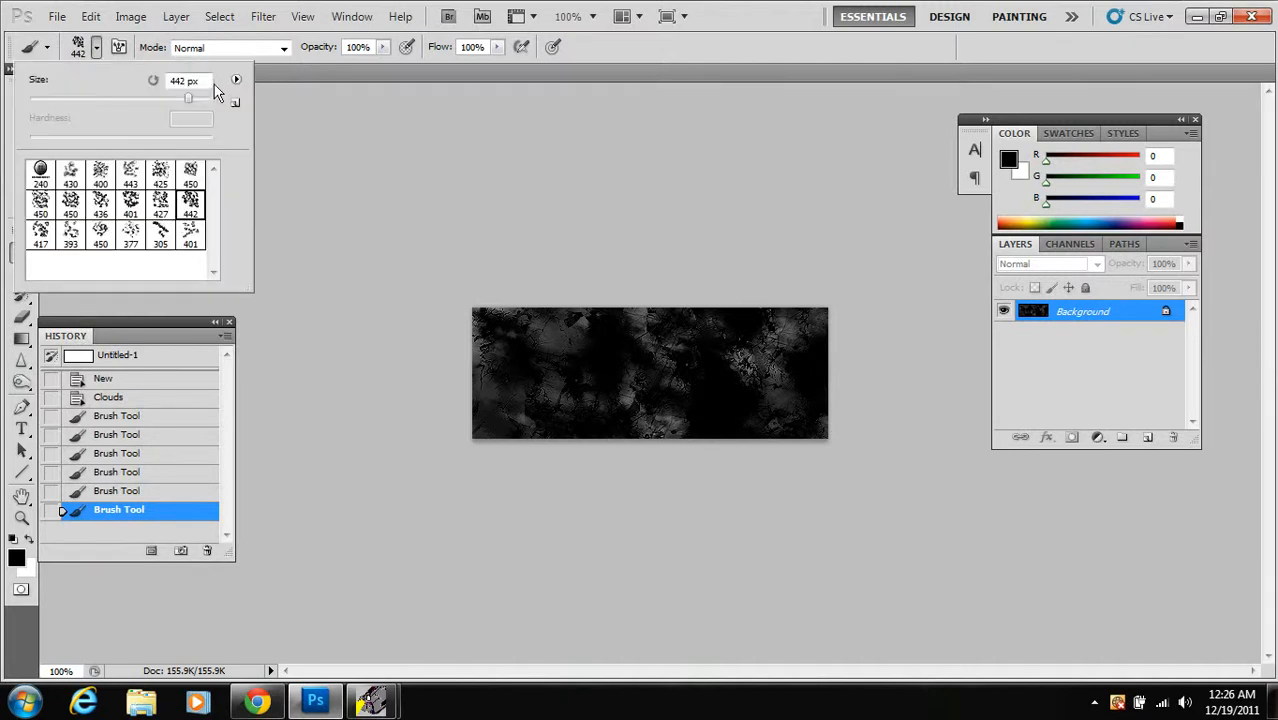
{"action": "left_click", "coordinate": [236, 79]}
{"action": "left_click", "coordinate": [314, 366]}
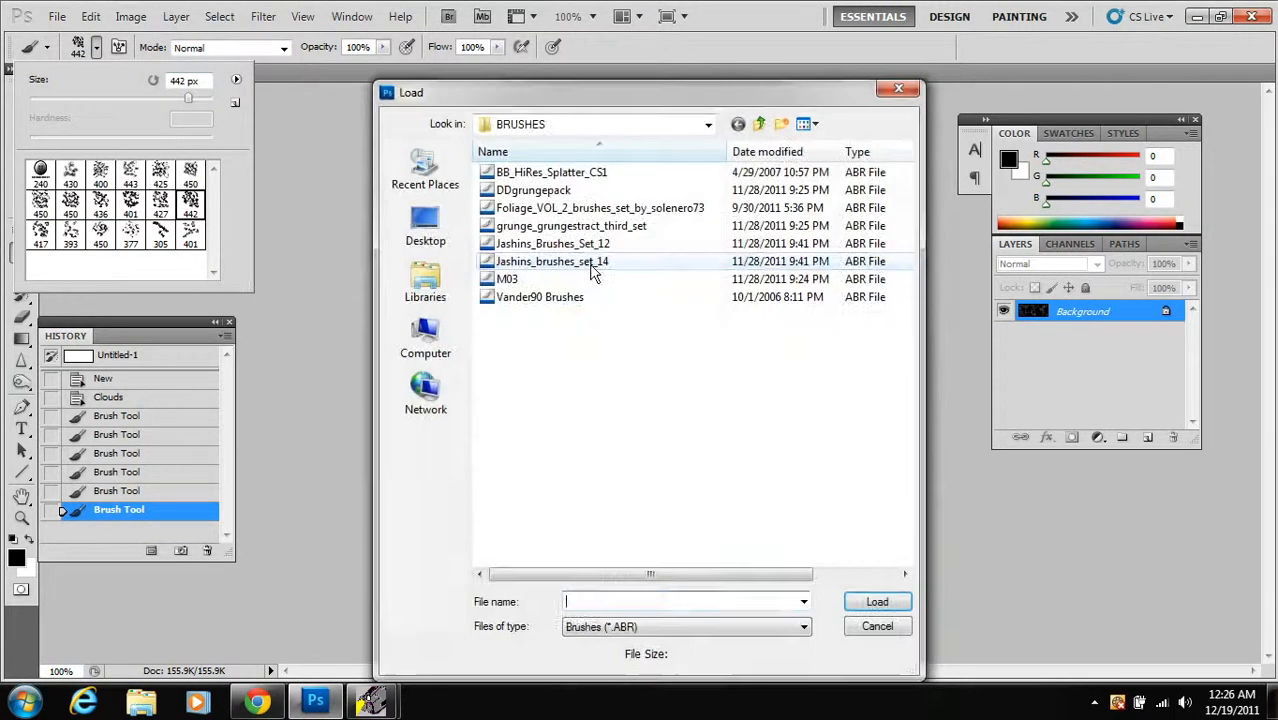
{"action": "left_click", "coordinate": [552, 261]}
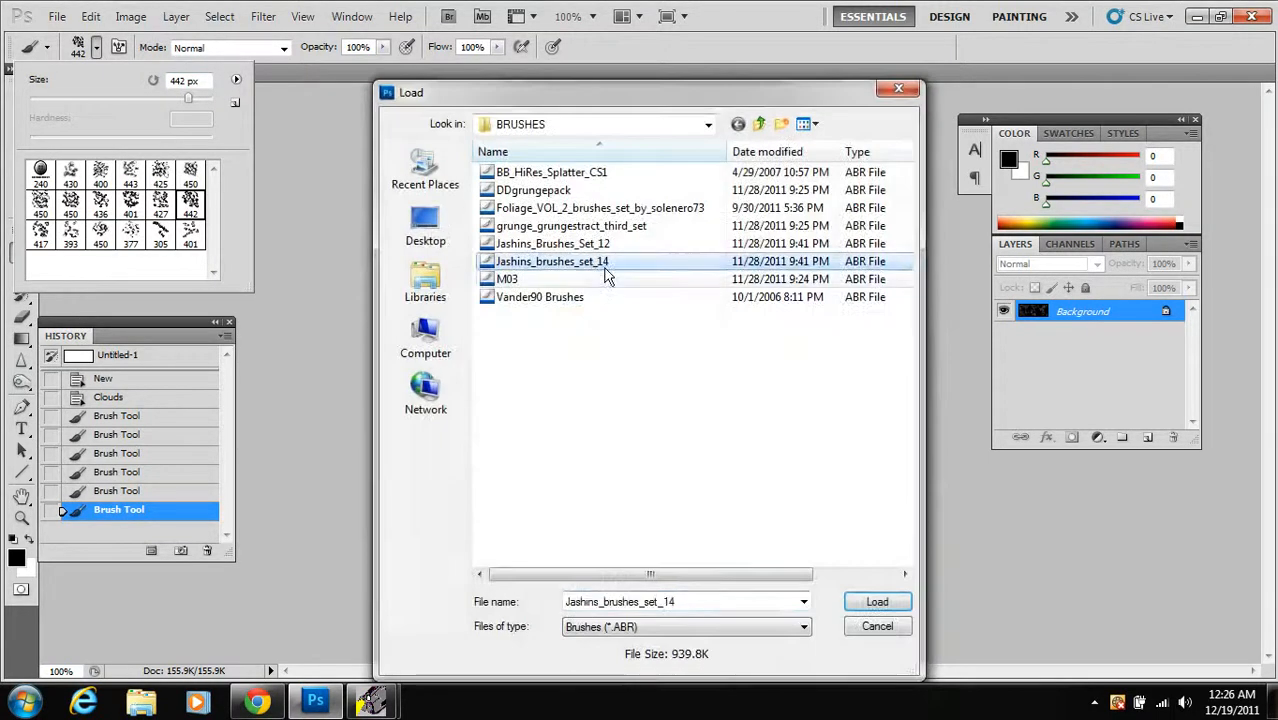
{"action": "left_click", "coordinate": [877, 602]}
{"action": "left_click", "coordinate": [163, 204]}
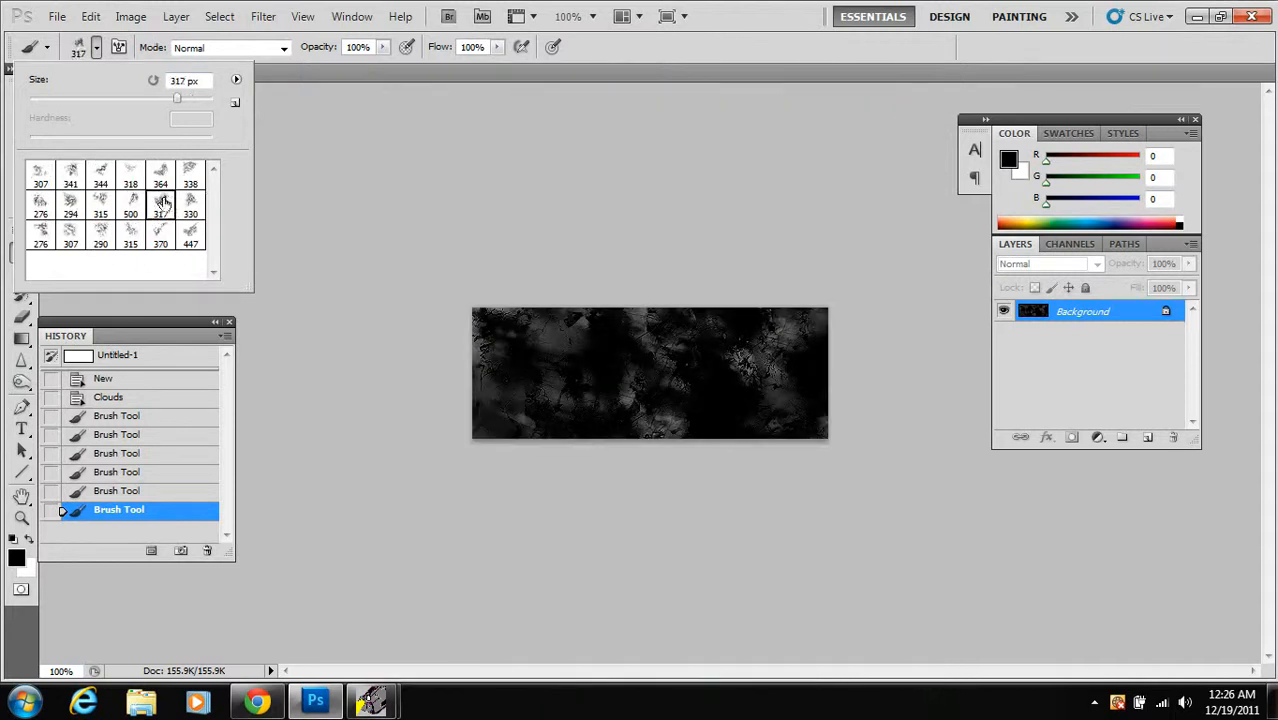
{"action": "left_click", "coordinate": [38, 305]}
{"action": "left_click", "coordinate": [29, 540]}
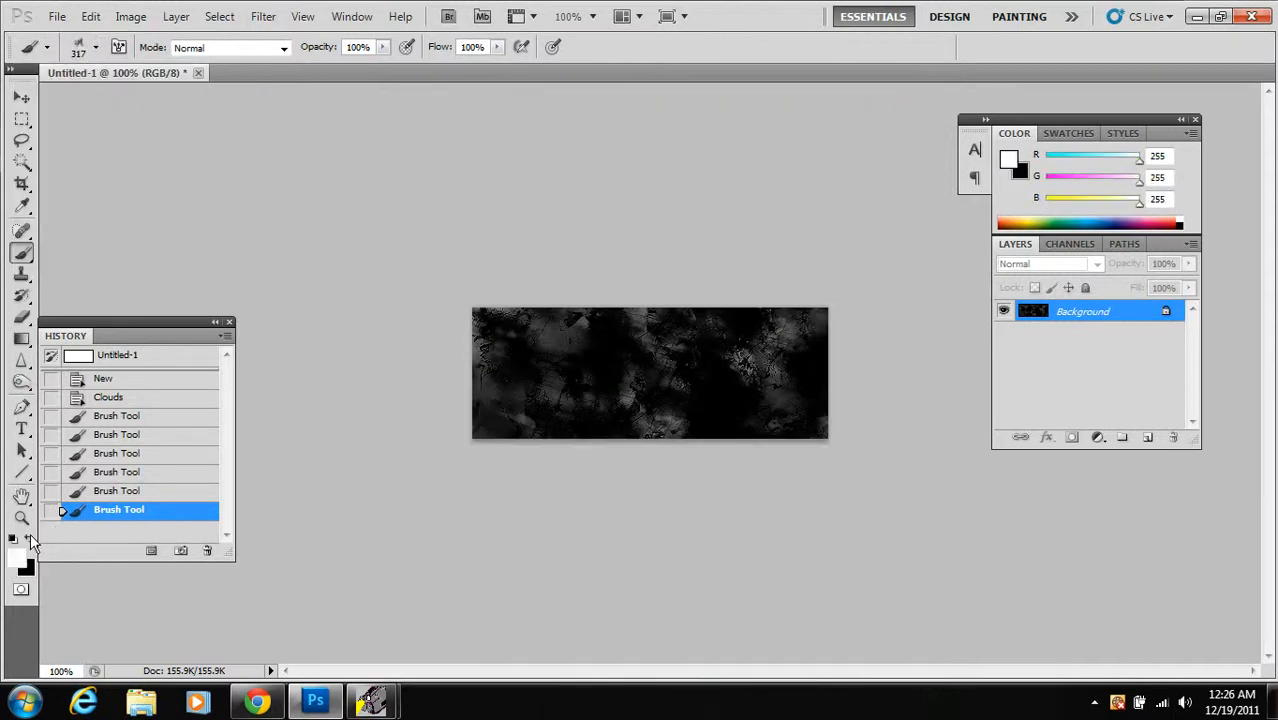
Try a white stroke with the 317 px brush on the lower left of the canvas, and undo it
{"action": "left_click", "coordinate": [572, 420]}
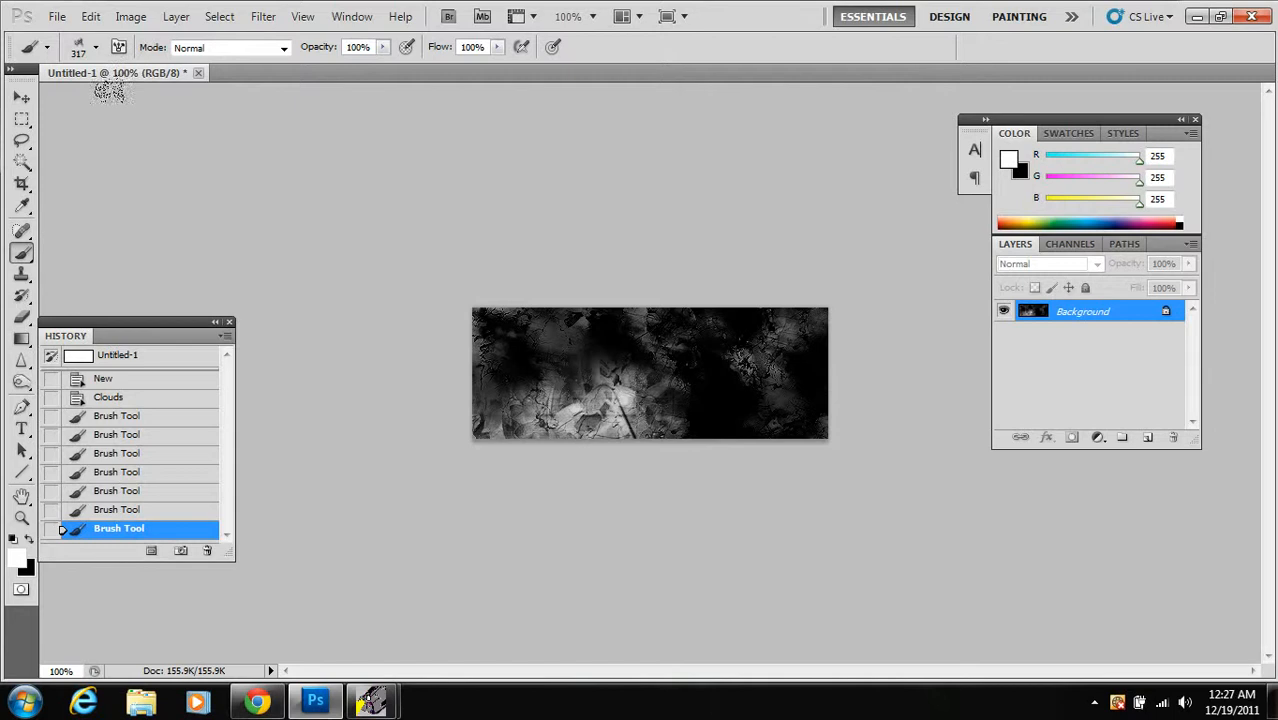
{"action": "left_click", "coordinate": [98, 511]}
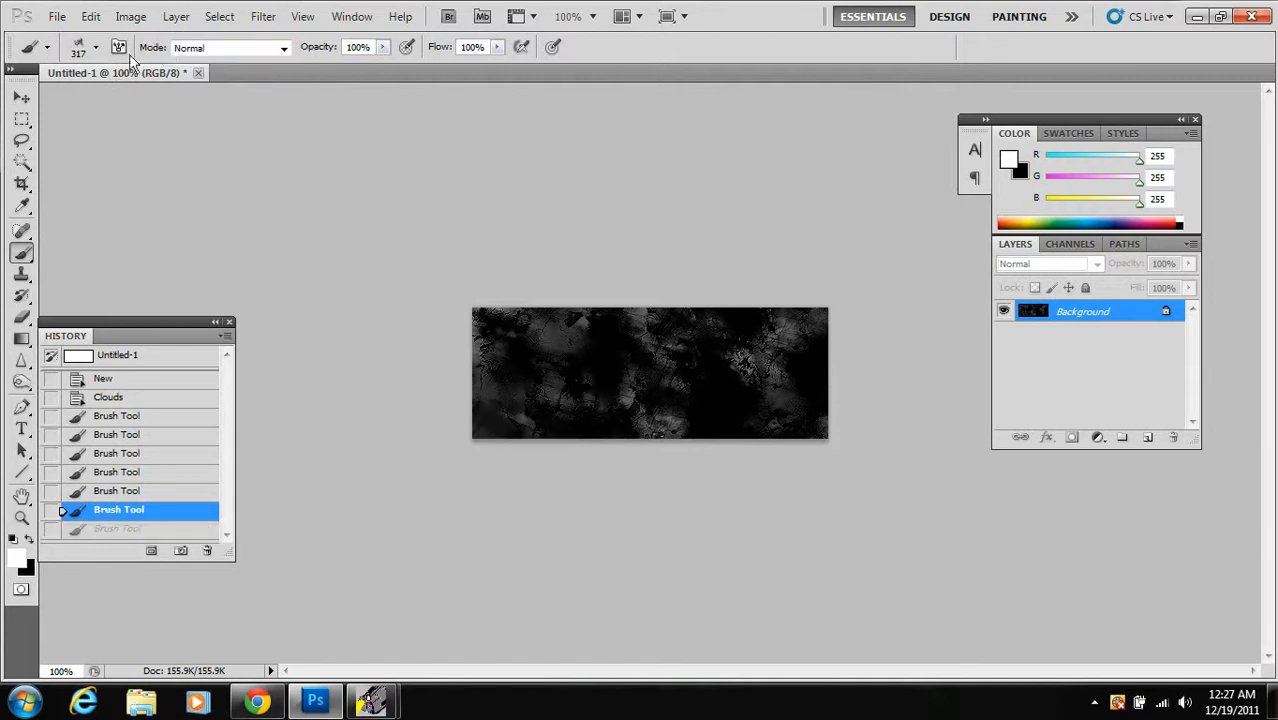
Choose the 330 px brush and paint white texture along the left side of the canvas
{"action": "left_click", "coordinate": [95, 47]}
{"action": "left_click", "coordinate": [190, 200]}
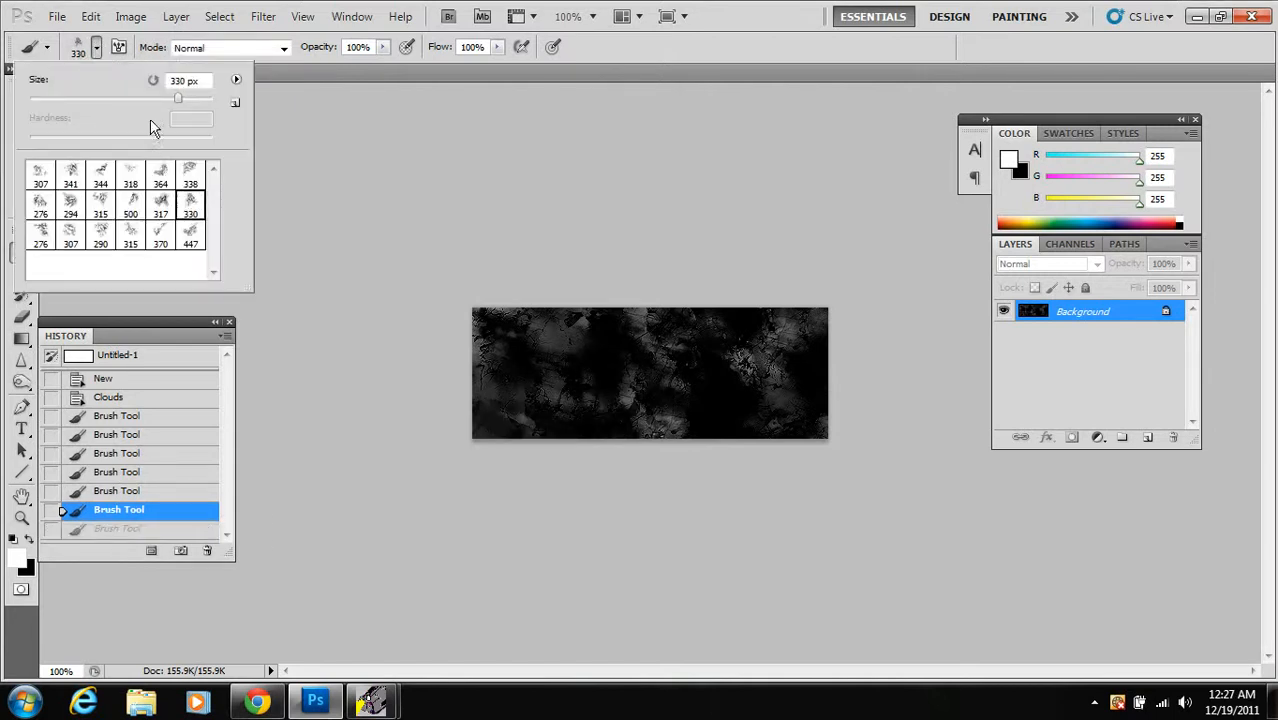
{"action": "left_click", "coordinate": [95, 47]}
{"action": "left_click", "coordinate": [95, 47]}
{"action": "left_click", "coordinate": [101, 49]}
{"action": "left_click", "coordinate": [378, 246]}
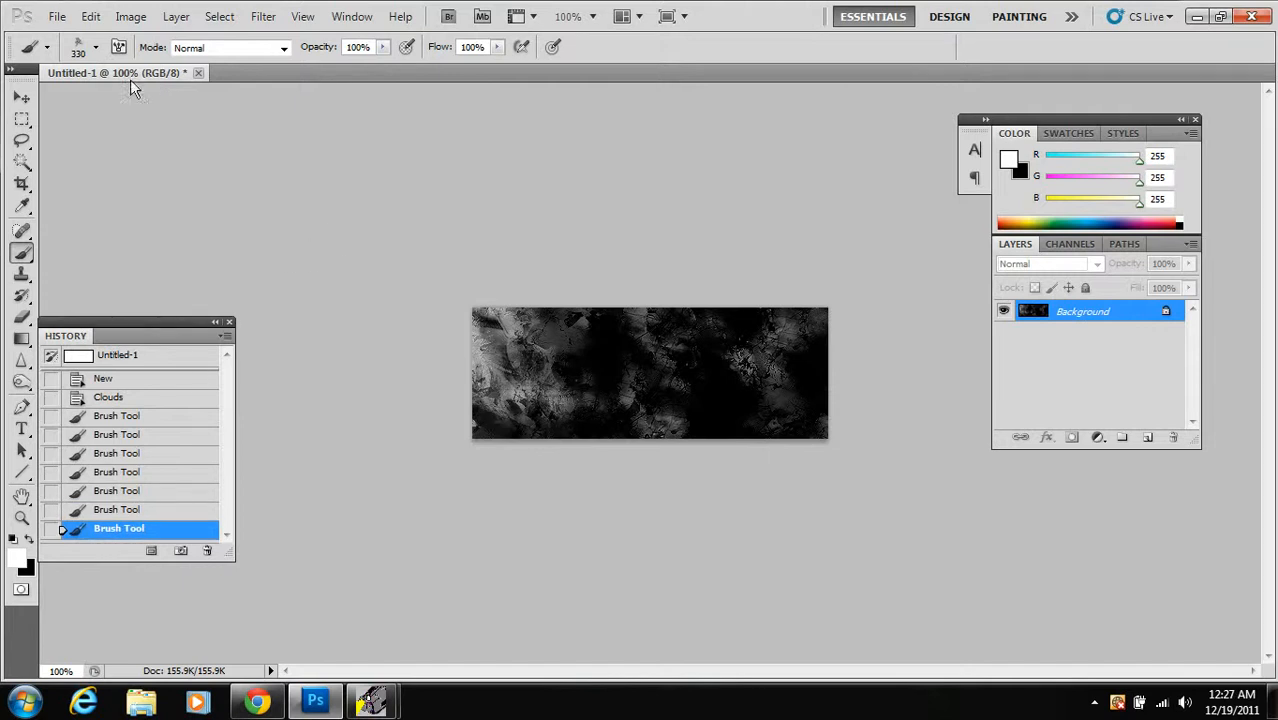
Choose the 294 px brush and paint white texture over the right side of the canvas
{"action": "left_click", "coordinate": [95, 47]}
{"action": "left_click", "coordinate": [70, 212]}
{"action": "left_click", "coordinate": [95, 47]}
{"action": "left_click", "coordinate": [733, 276]}
Choose the 307 px brush and add white texture across the lower middle of the canvas
{"action": "left_click", "coordinate": [95, 48]}
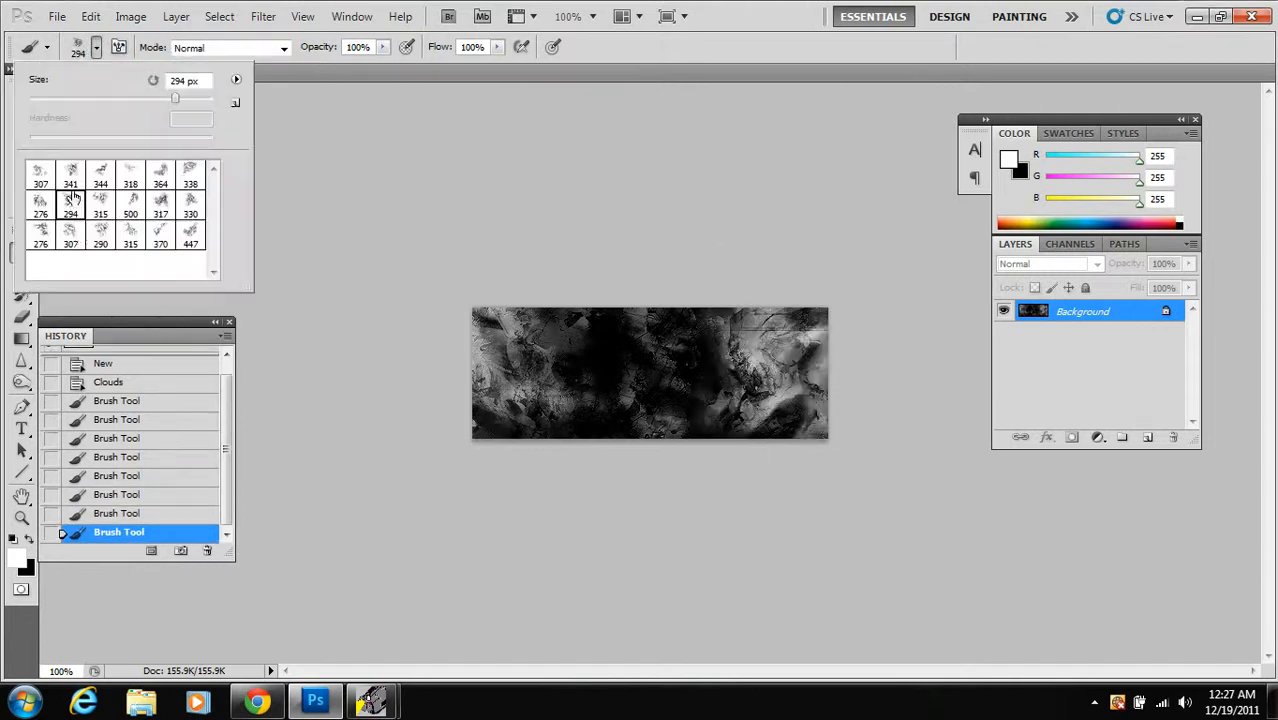
{"action": "left_click", "coordinate": [70, 235]}
{"action": "left_click", "coordinate": [90, 47]}
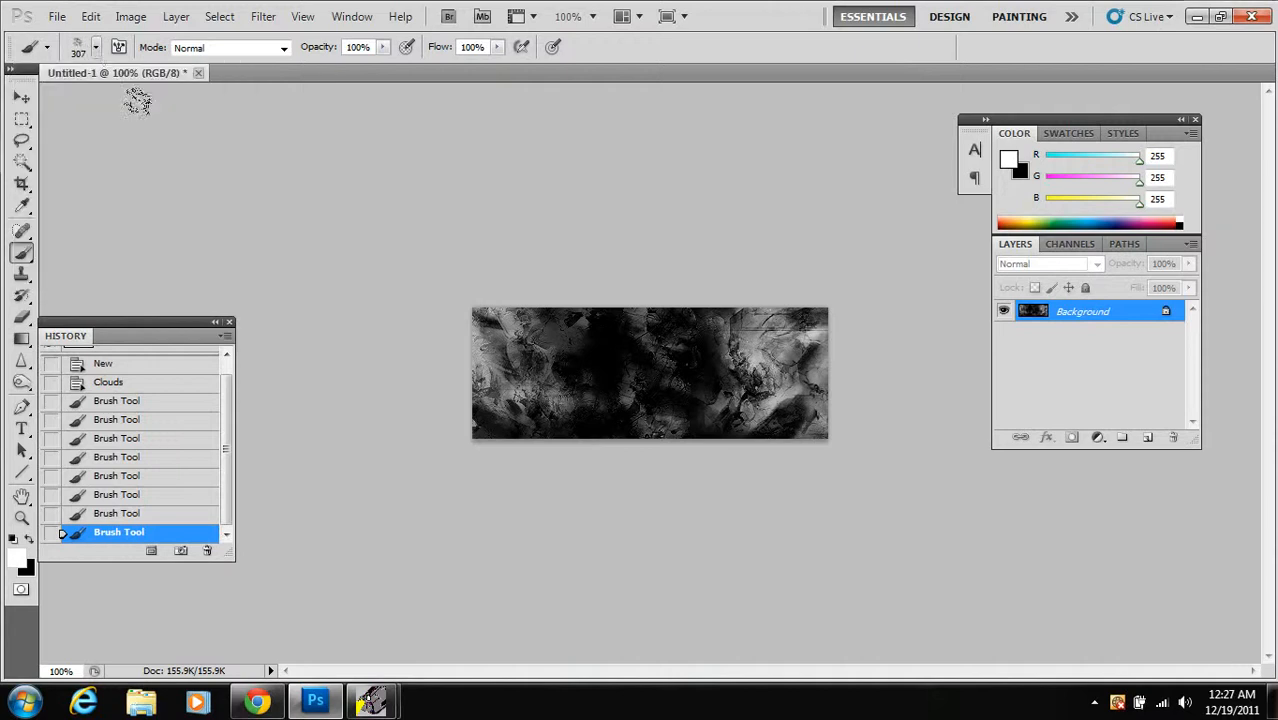
{"action": "left_click", "coordinate": [520, 385]}
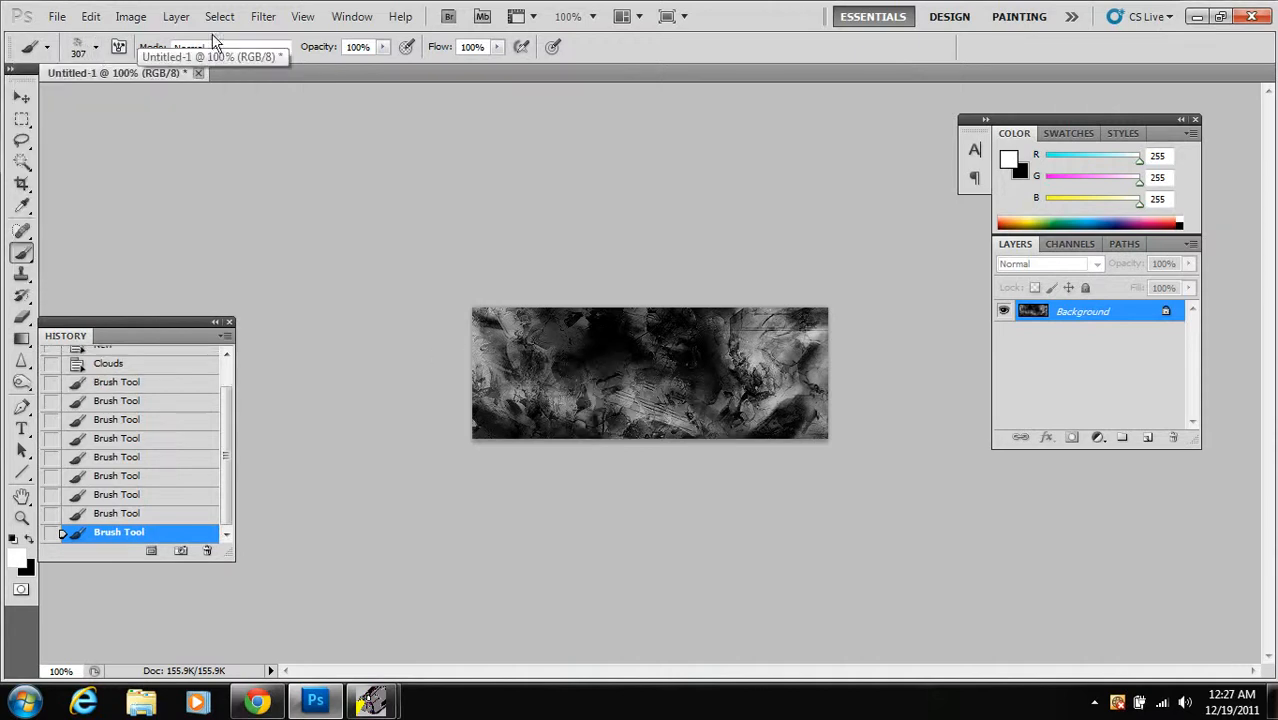
Choose the 344 px brush and paint white texture across the upper middle of the canvas
{"action": "left_click", "coordinate": [95, 47]}
{"action": "left_click", "coordinate": [100, 176]}
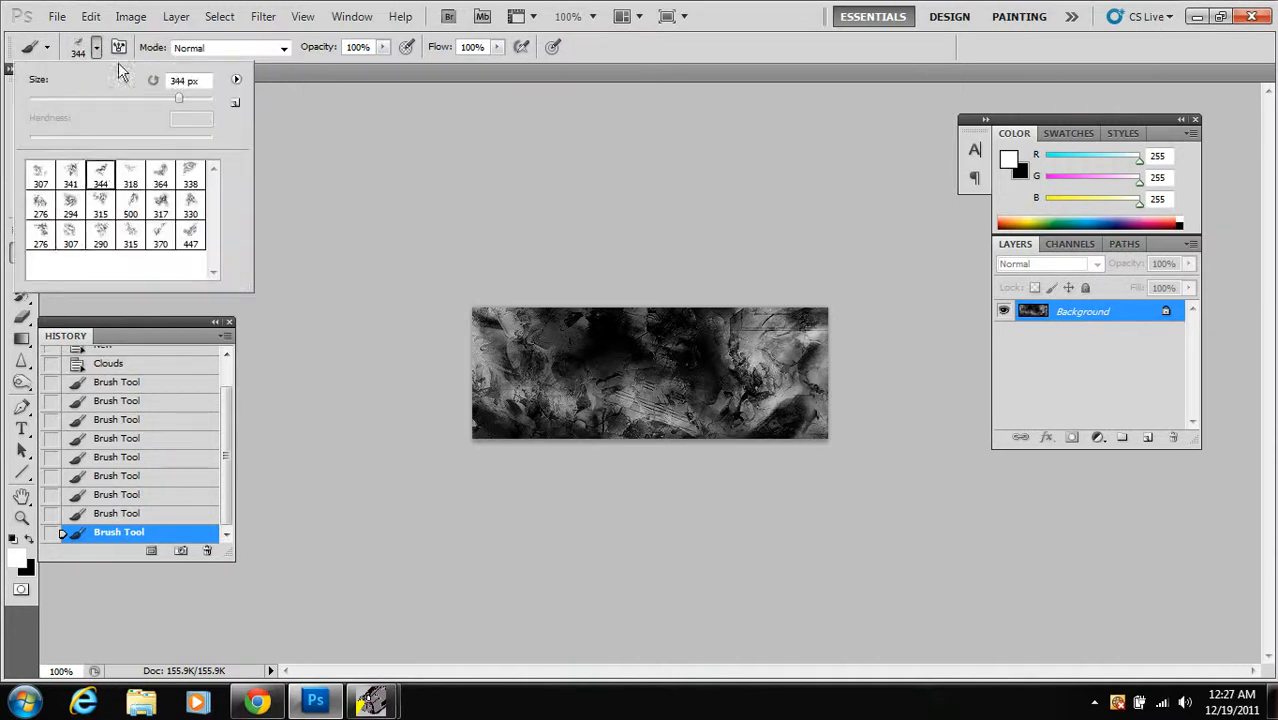
{"action": "left_click", "coordinate": [186, 60]}
{"action": "left_click", "coordinate": [560, 208]}
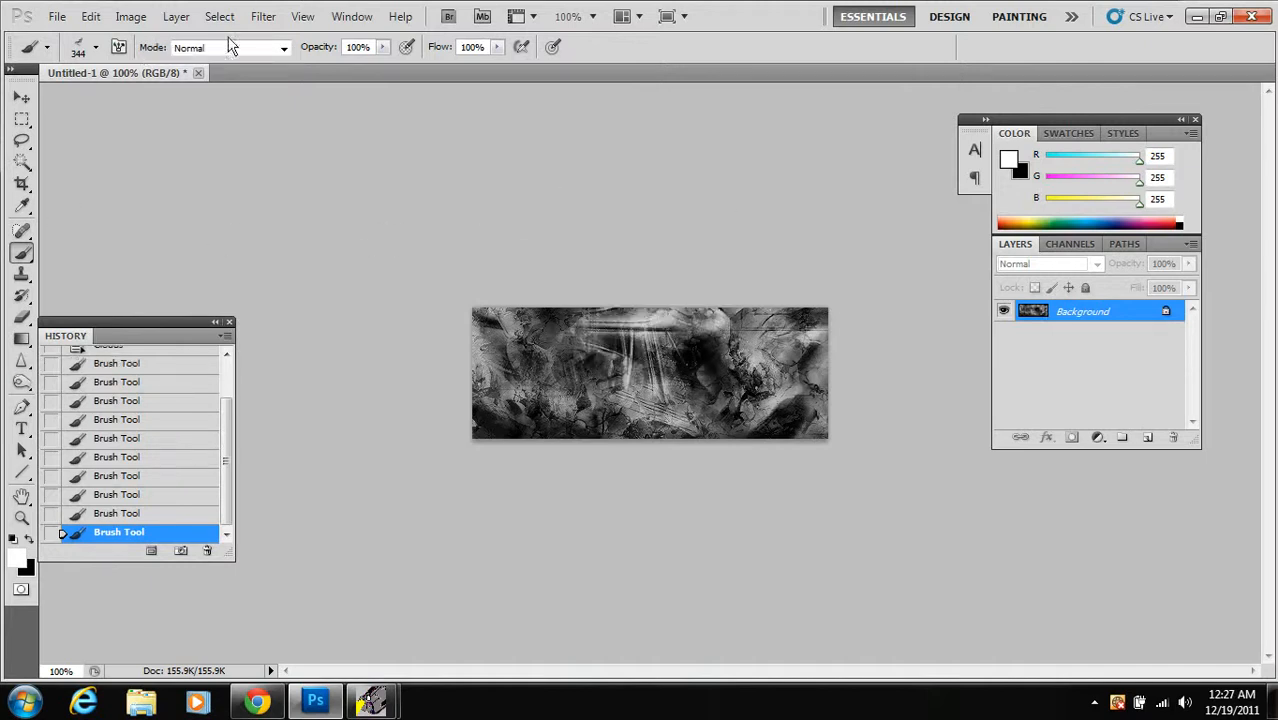
Add a Brightness/Contrast adjustment layer above the background, set its contrast to 49, and close the adjustment settings
{"action": "left_click", "coordinate": [131, 16]}
{"action": "mouse_move", "coordinate": [178, 18]}
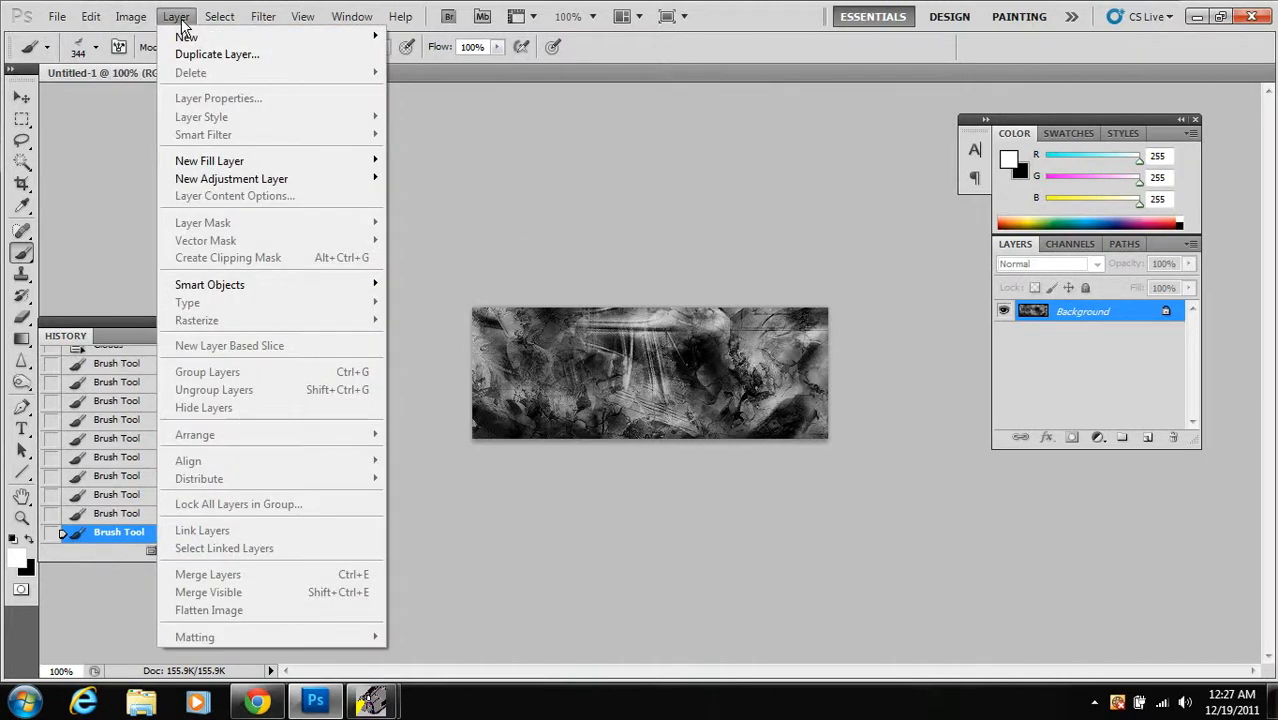
{"action": "mouse_move", "coordinate": [350, 180]}
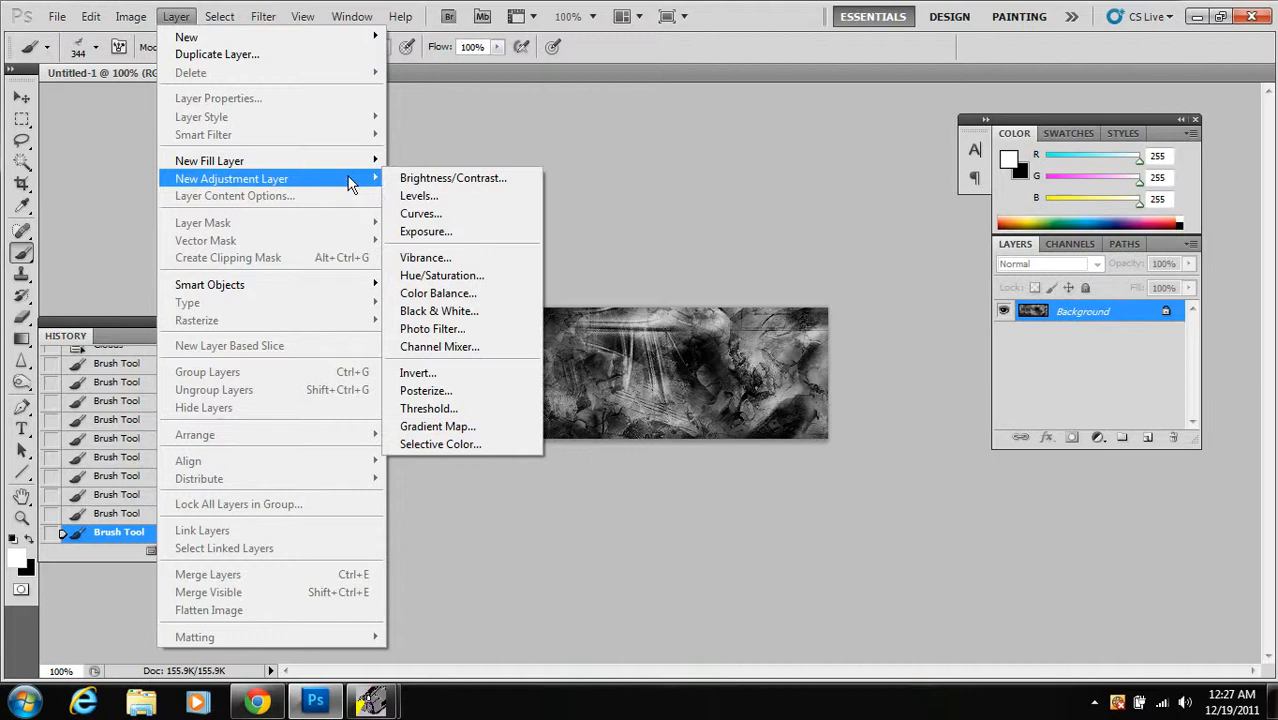
{"action": "left_click", "coordinate": [440, 180]}
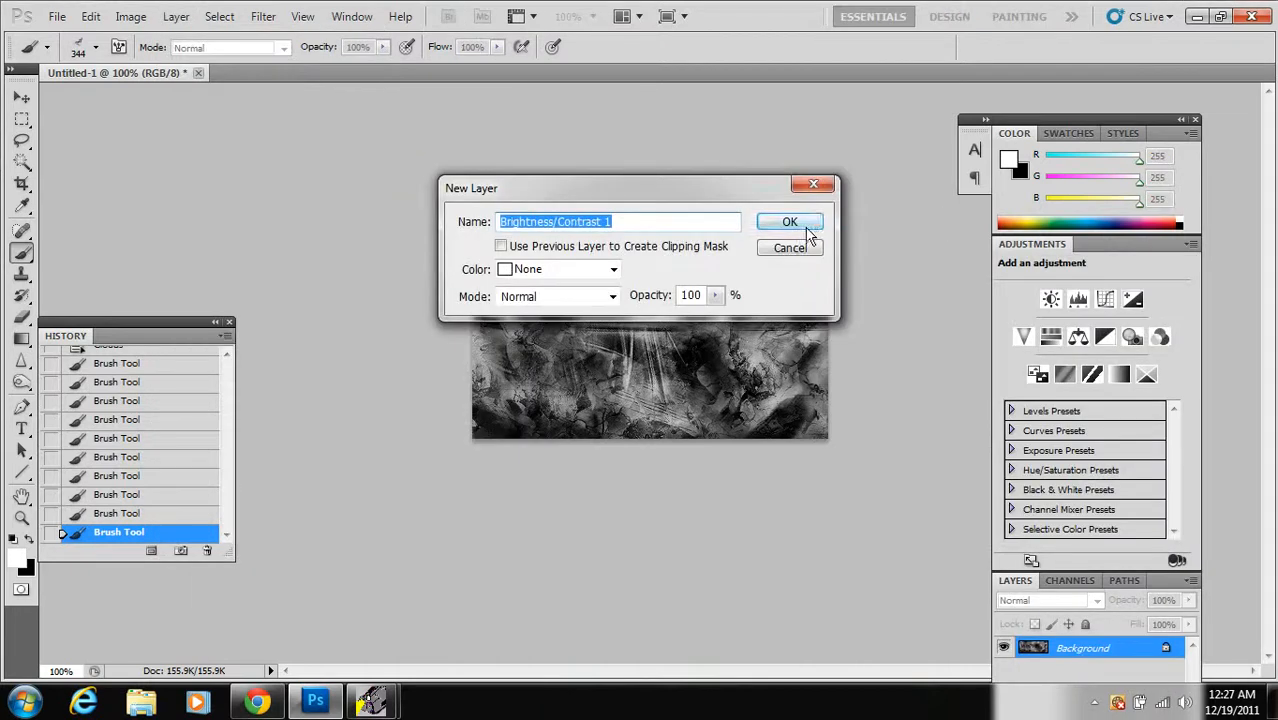
{"action": "left_click", "coordinate": [790, 222]}
{"action": "left_click", "coordinate": [23, 93]}
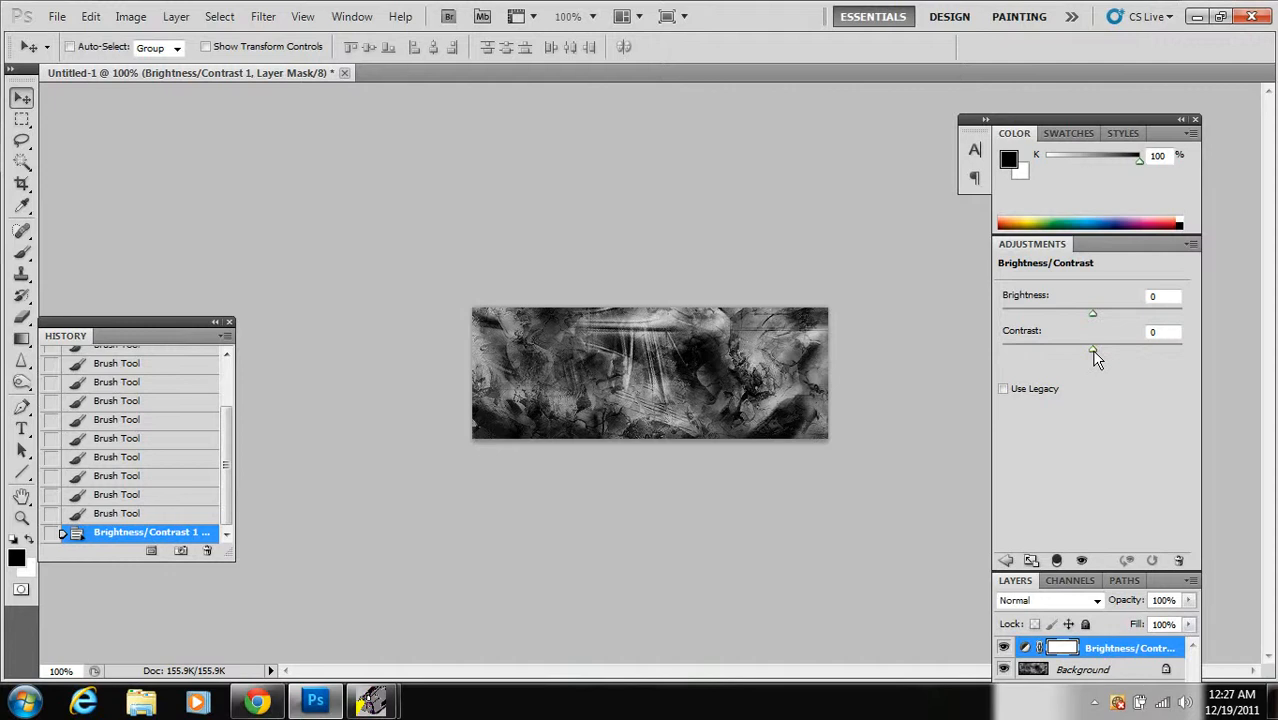
{"action": "left_click_drag", "start_coordinate": [1093, 350], "coordinate": [1136, 348]}
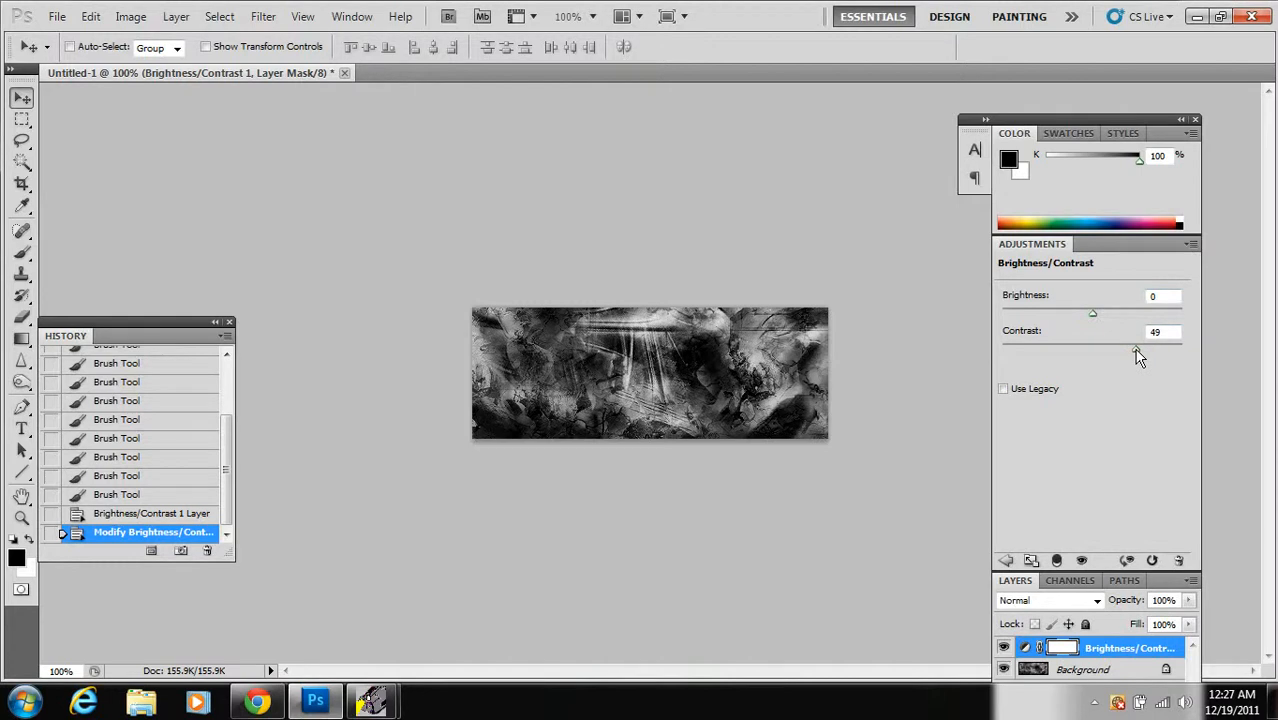
{"action": "left_click", "coordinate": [1191, 247]}
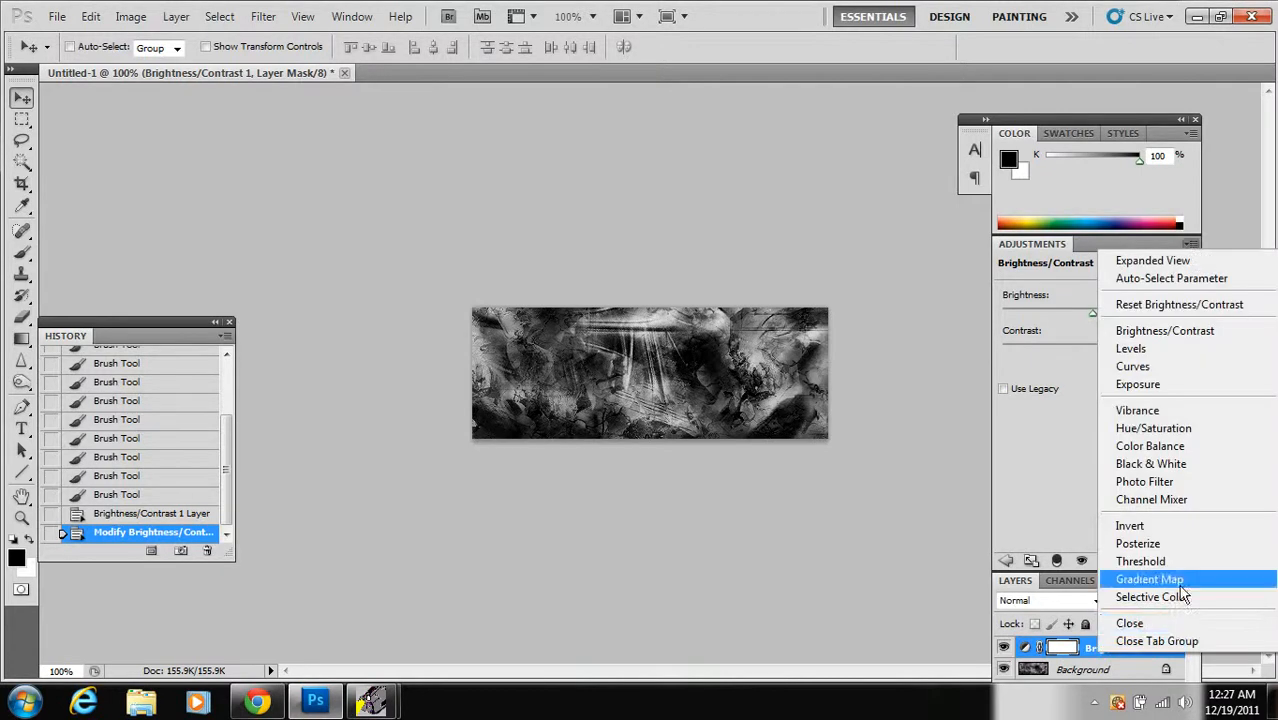
{"action": "left_click", "coordinate": [1174, 628]}
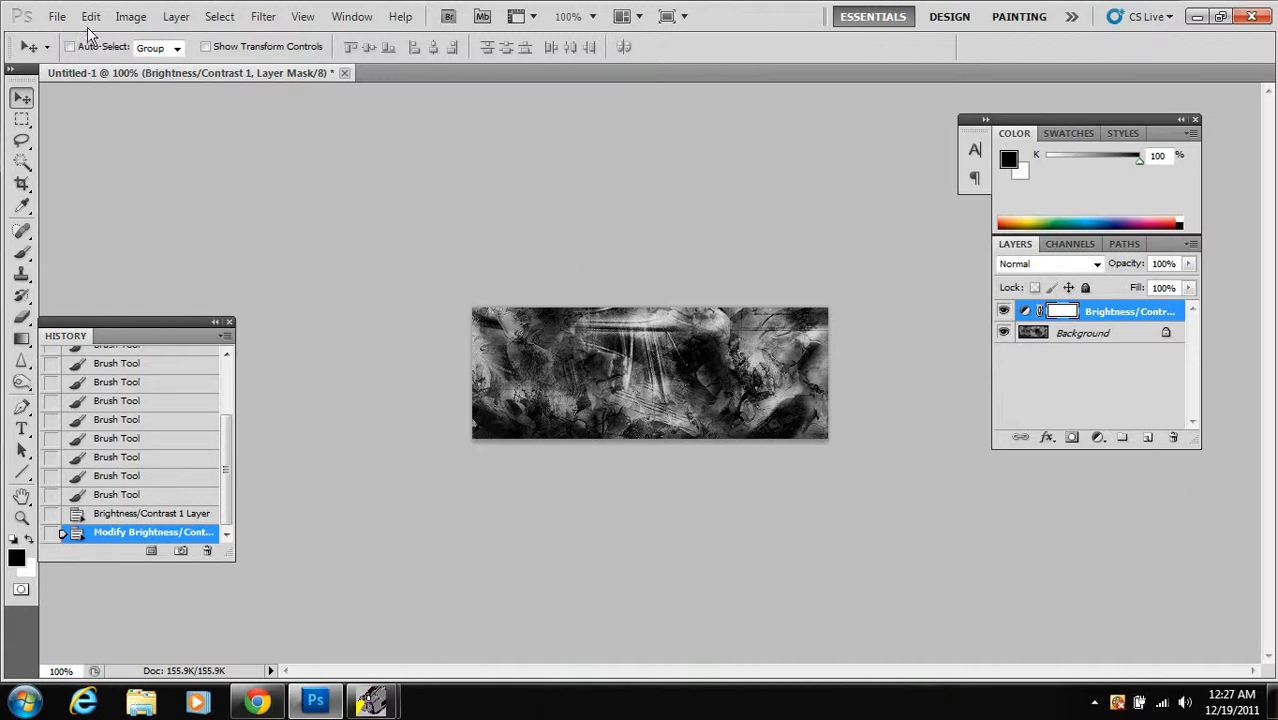
Open the Bladercabal render from the renders folder
{"action": "left_click", "coordinate": [57, 16]}
{"action": "left_click", "coordinate": [60, 51]}
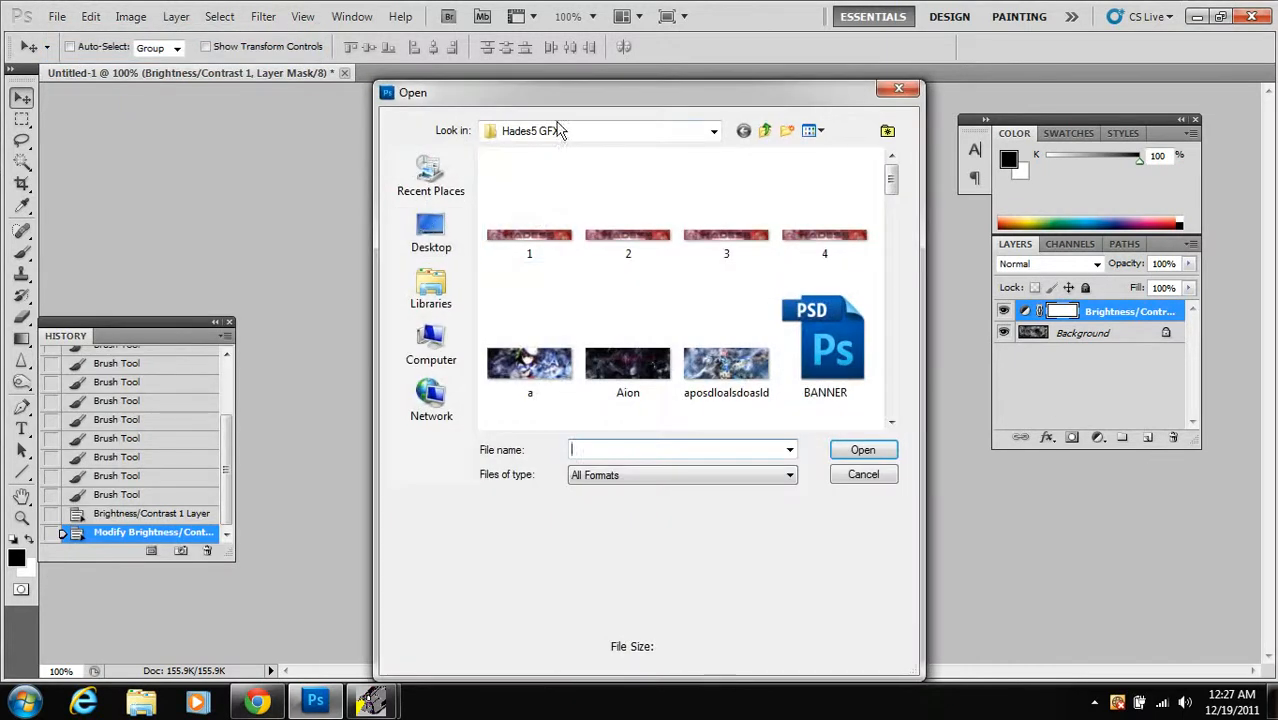
{"action": "left_click", "coordinate": [560, 130]}
{"action": "left_click", "coordinate": [518, 497]}
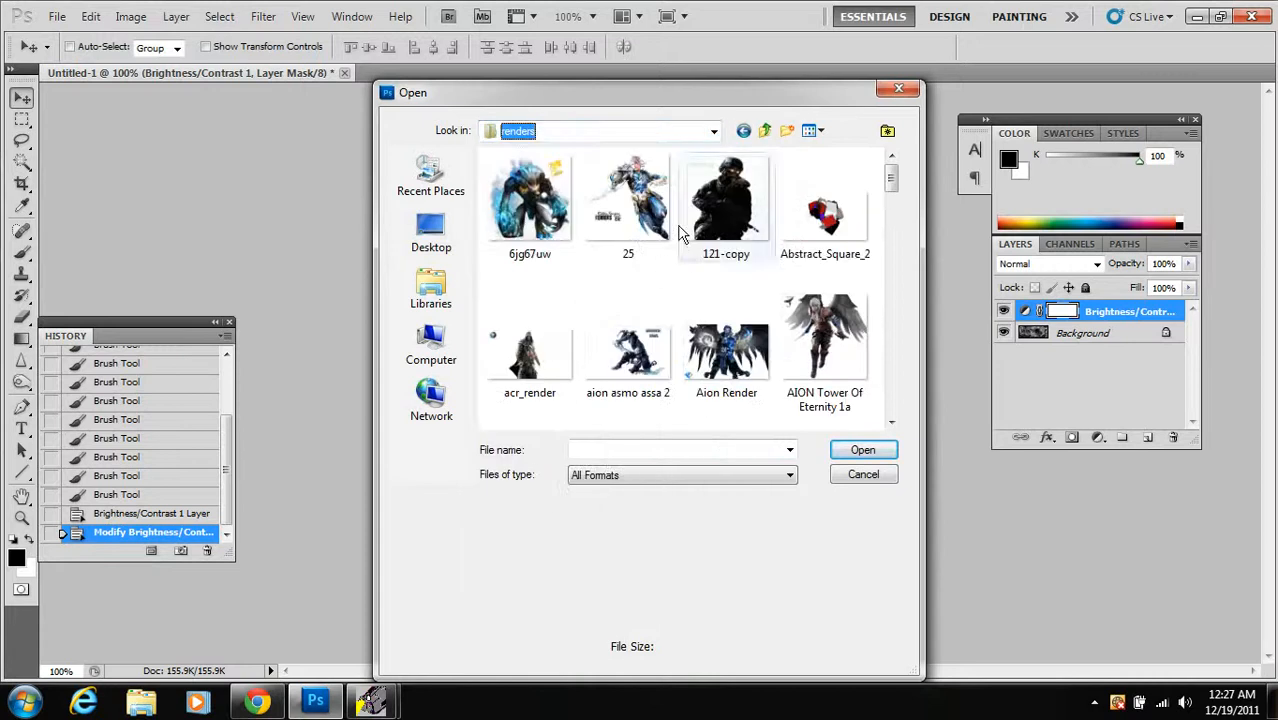
{"action": "left_click_drag", "start_coordinate": [891, 178], "coordinate": [900, 258]}
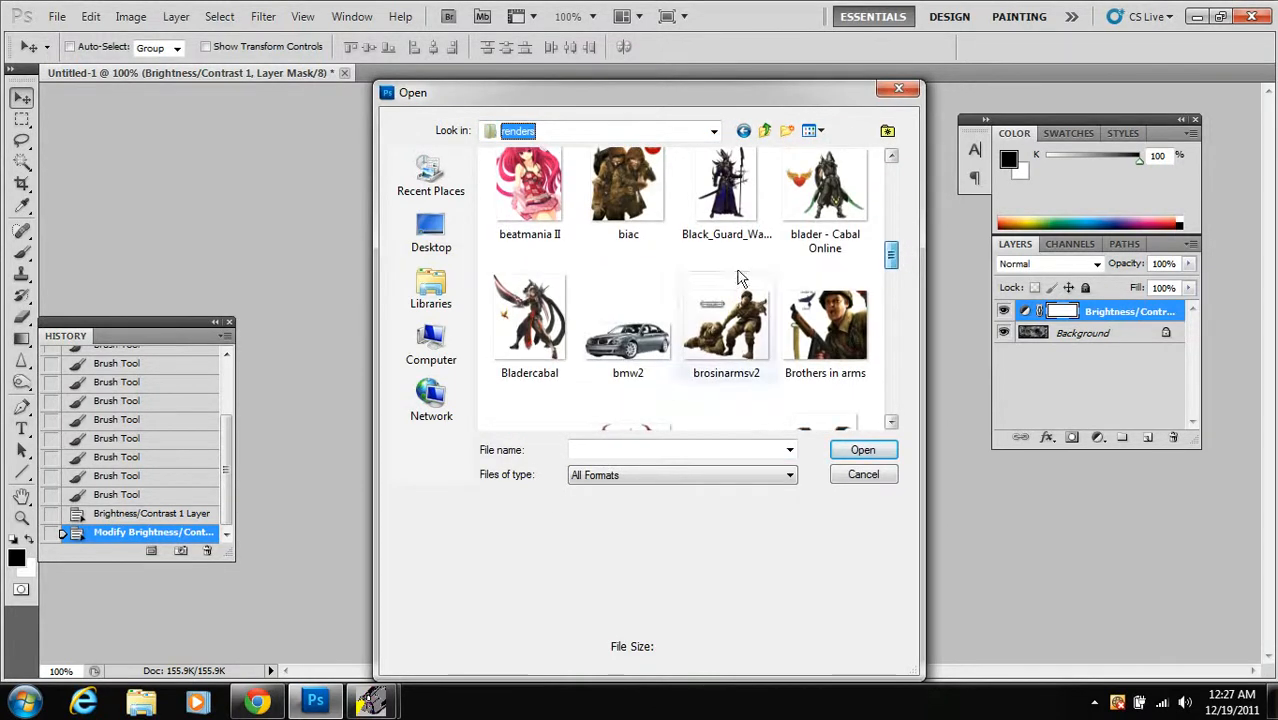
{"action": "left_click", "coordinate": [528, 322]}
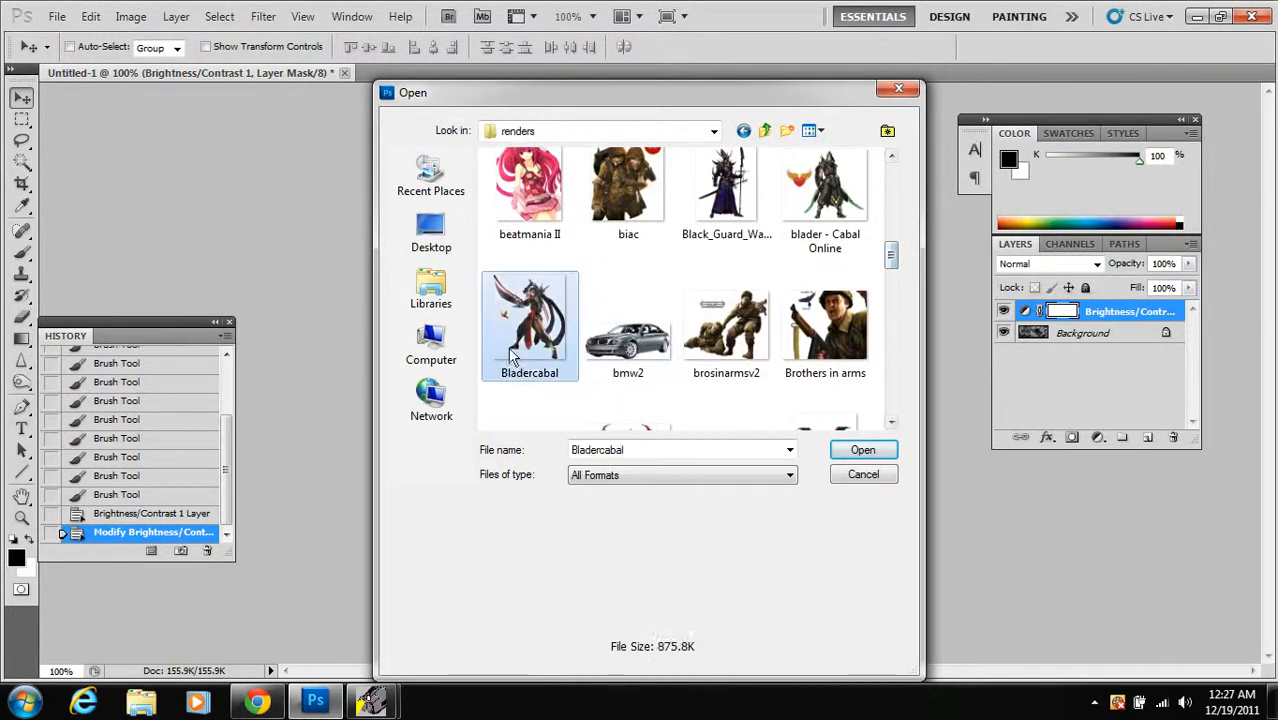
{"action": "left_click", "coordinate": [863, 450]}
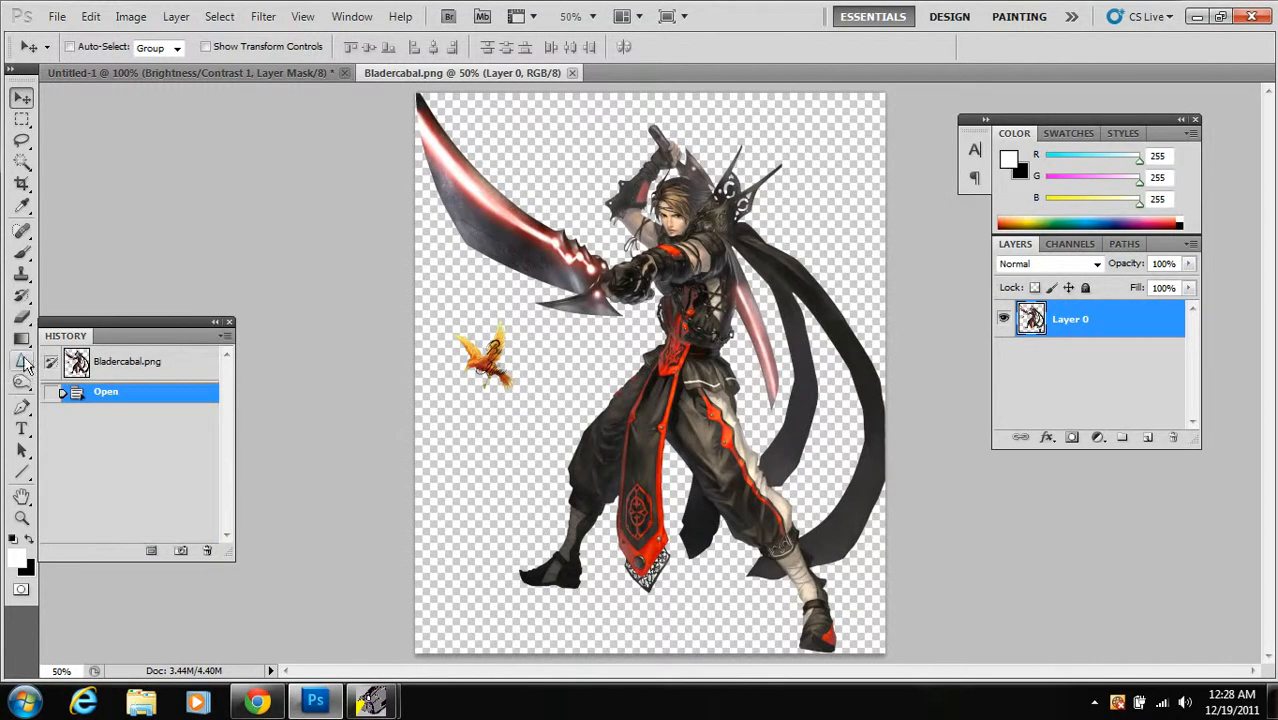
Erase the small orange bird emblem beside the swordsman with the Eraser at 100% opacity
{"action": "left_click", "coordinate": [22, 316]}
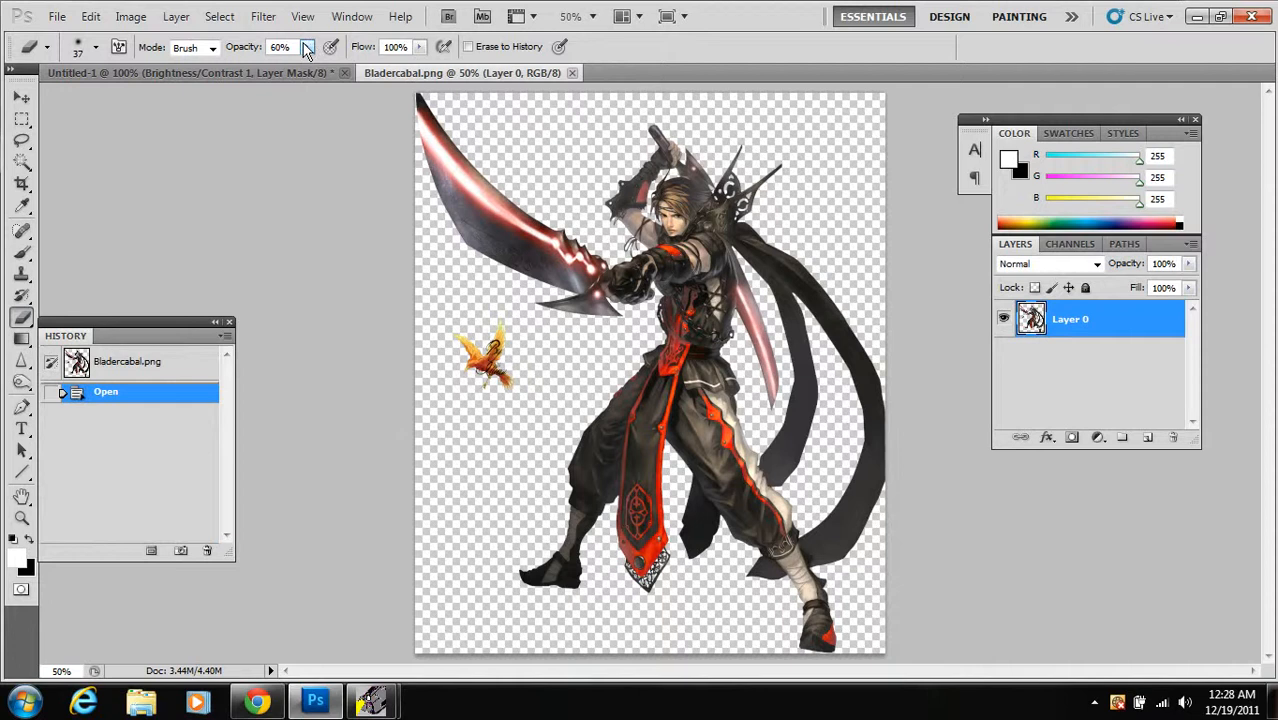
{"action": "left_click_drag", "start_coordinate": [307, 51], "coordinate": [376, 67]}
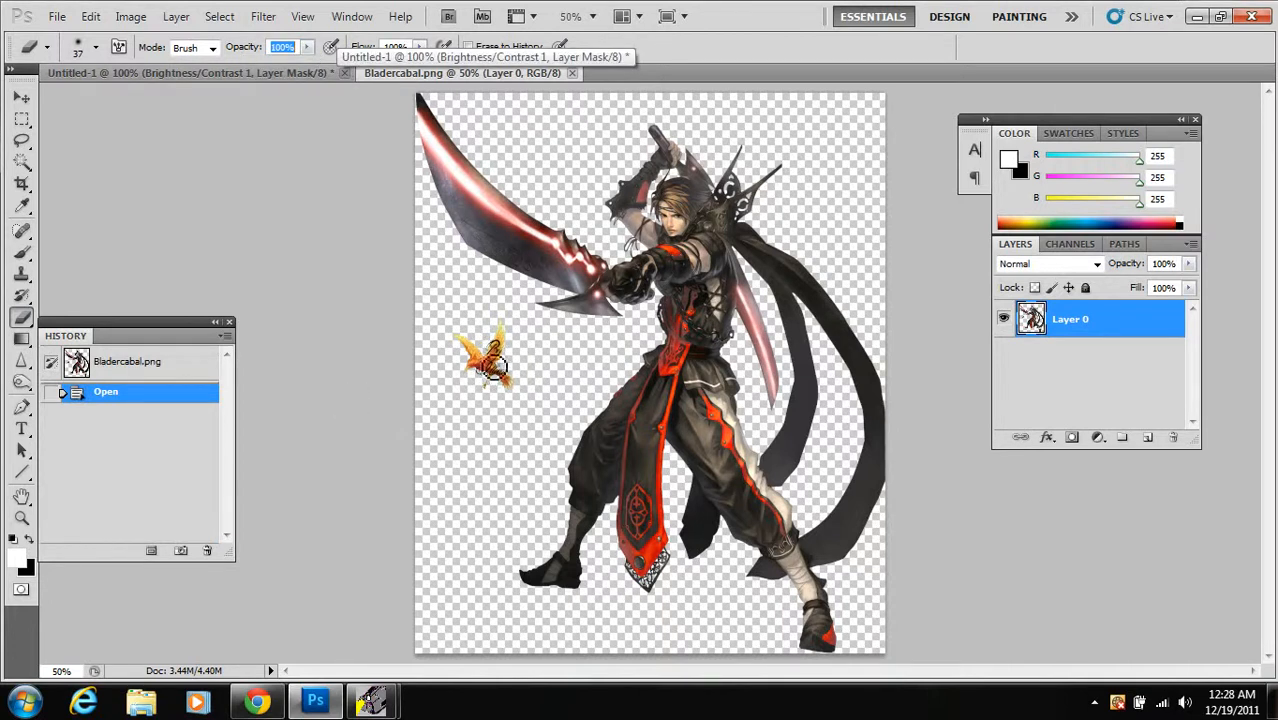
{"action": "mouse_move", "coordinate": [490, 365]}
{"action": "left_mouse_down"}
{"action": "mouse_move", "coordinate": [509, 334]}
{"action": "mouse_move", "coordinate": [469, 360]}
{"action": "mouse_move", "coordinate": [508, 338]}
{"action": "mouse_move", "coordinate": [480, 395]}
{"action": "mouse_move", "coordinate": [499, 388]}
{"action": "mouse_move", "coordinate": [513, 374]}
{"action": "mouse_move", "coordinate": [450, 378]}
{"action": "mouse_move", "coordinate": [502, 316]}
{"action": "mouse_move", "coordinate": [465, 368]}
{"action": "mouse_move", "coordinate": [489, 405]}
{"action": "mouse_move", "coordinate": [520, 354]}
{"action": "mouse_move", "coordinate": [458, 382]}
{"action": "mouse_move", "coordinate": [459, 337]}
{"action": "mouse_move", "coordinate": [488, 351]}
{"action": "mouse_move", "coordinate": [486, 386]}
{"action": "left_mouse_up"}
Copy the swordsman render into the Untitled-1 banner and move it so its red waist cloth sits at the right end
{"action": "key", "text": "v"}
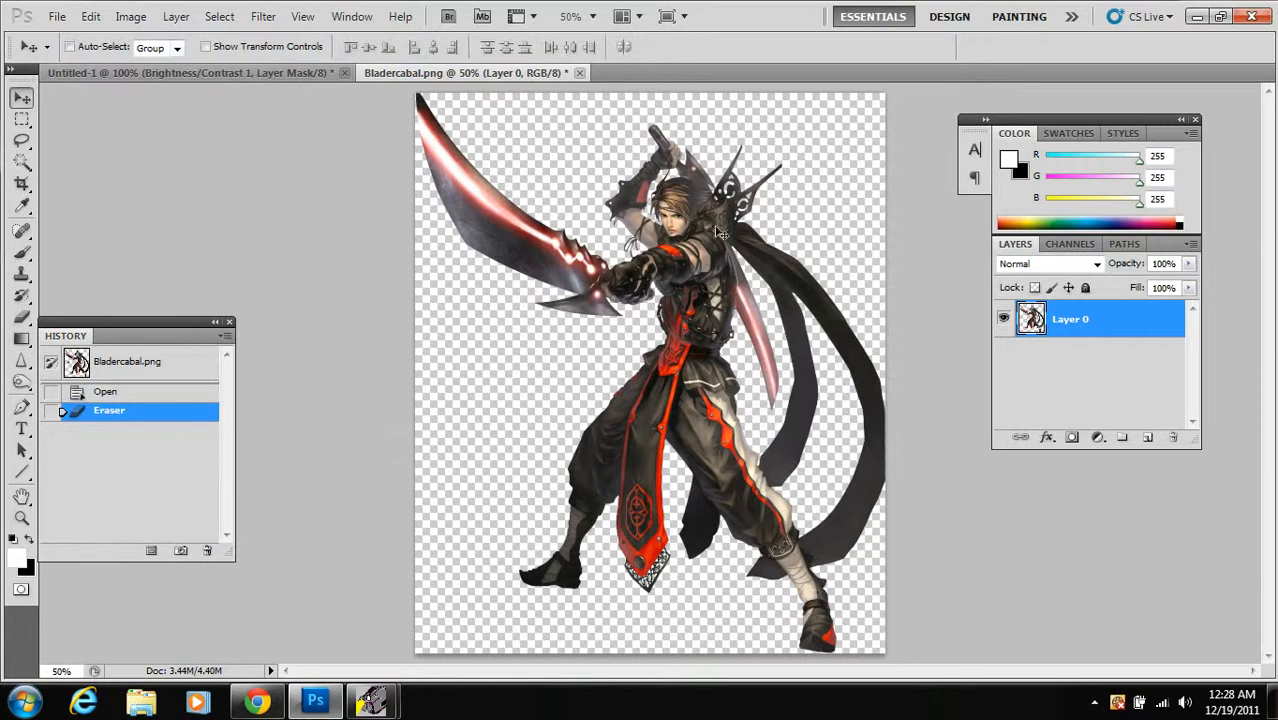
{"action": "left_click_drag", "start_coordinate": [730, 325], "coordinate": [381, 252]}
{"action": "left_click_drag", "start_coordinate": [681, 394], "coordinate": [681, 396]}
{"action": "left_click_drag", "start_coordinate": [681, 396], "coordinate": [714, 533]}
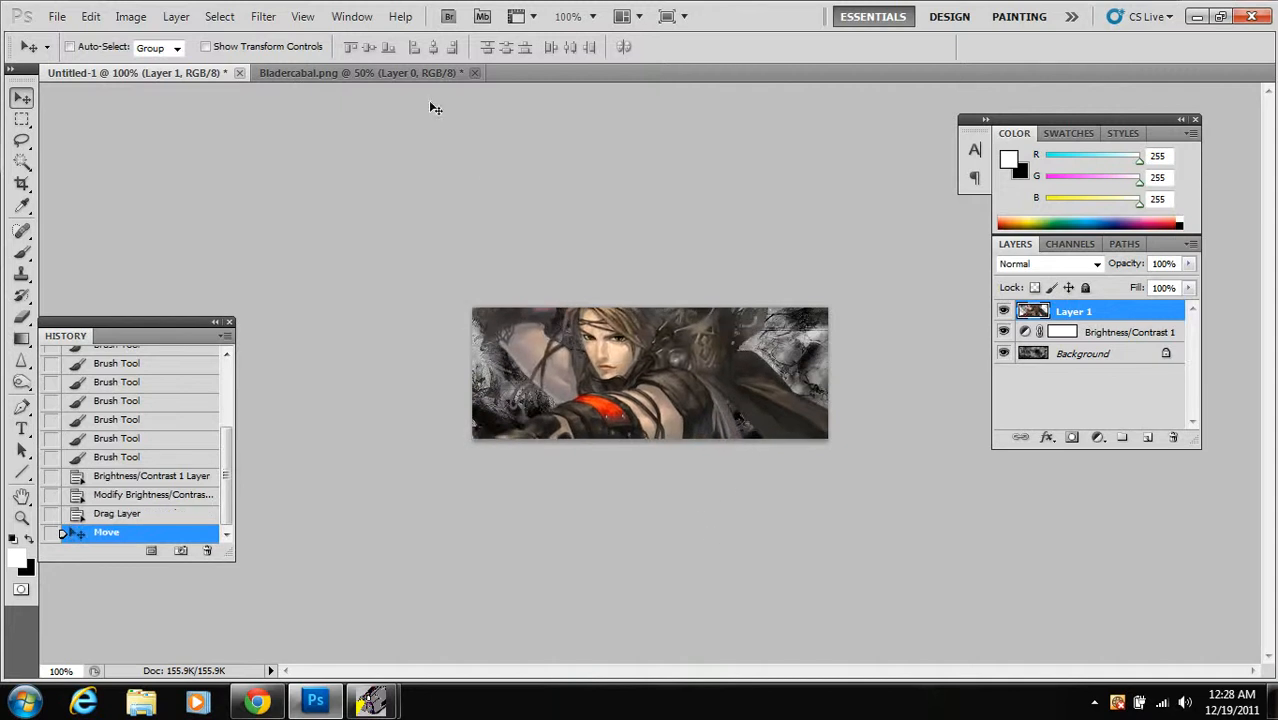
{"action": "left_click", "coordinate": [425, 74]}
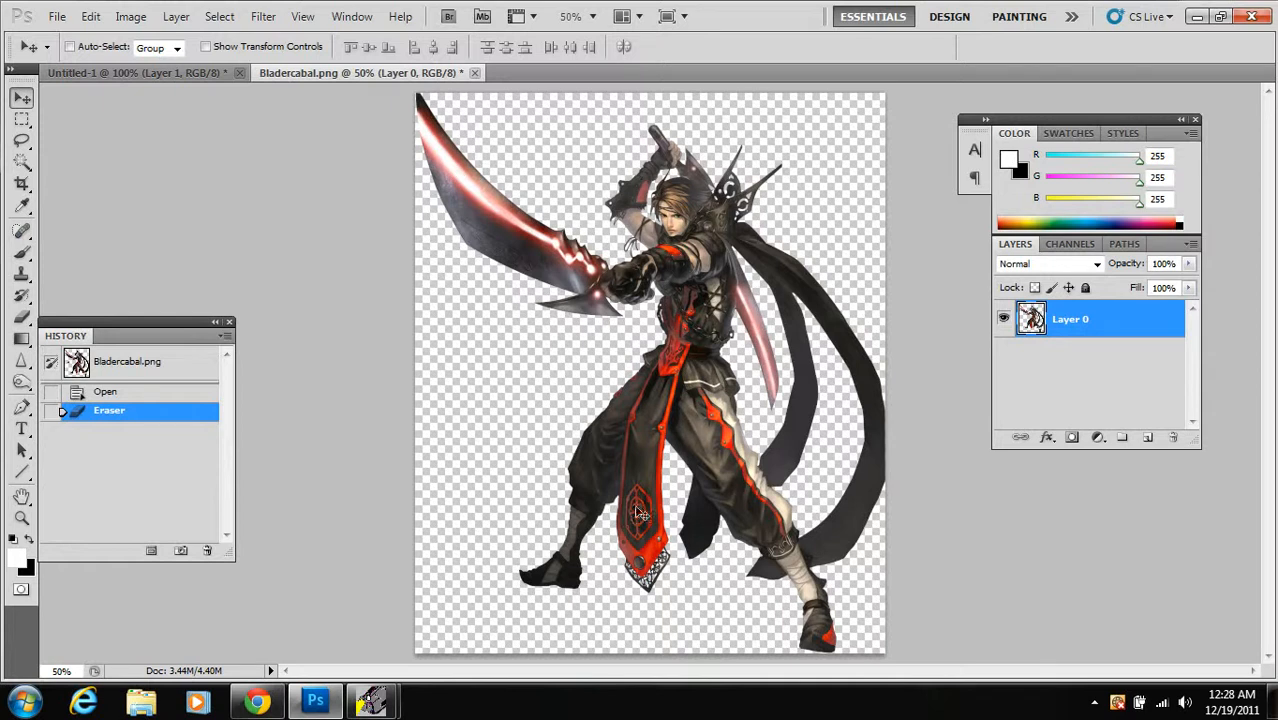
{"action": "left_click", "coordinate": [125, 72]}
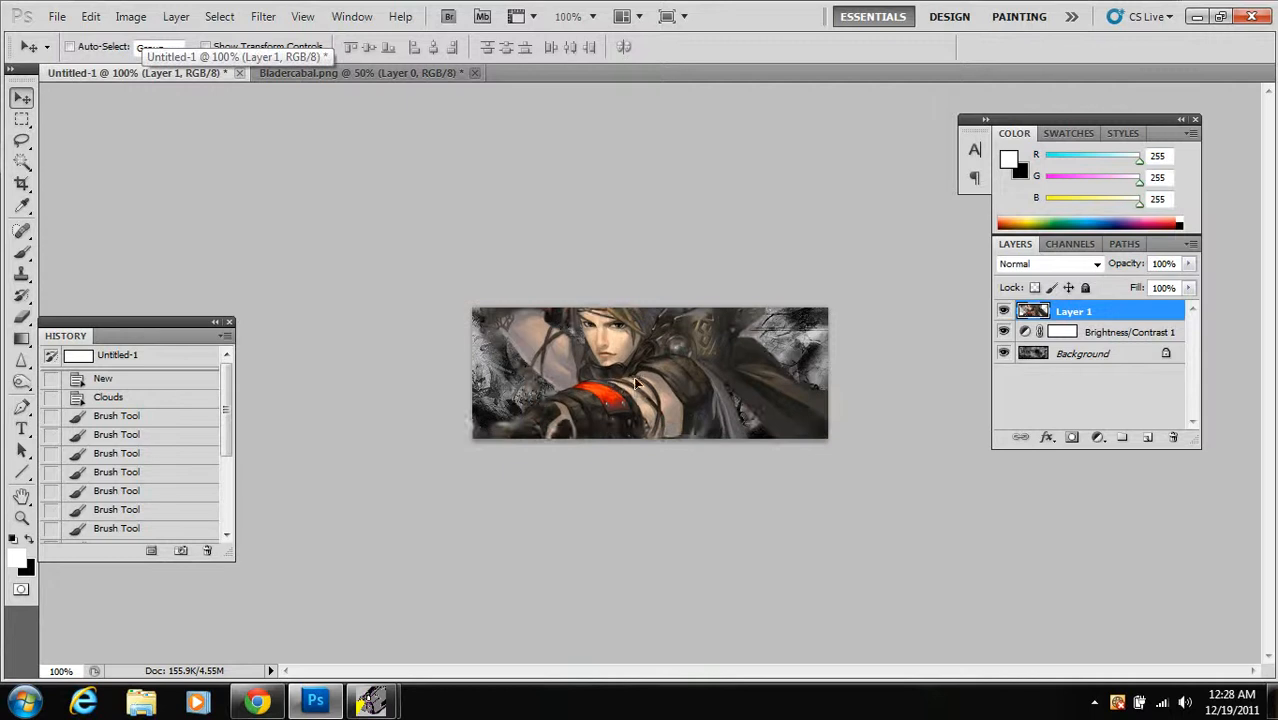
{"action": "left_click_drag", "start_coordinate": [628, 192], "coordinate": [797, 337]}
Duplicate the render layer three times, shifting each copy further left until the render details cover the whole banner
{"action": "right_click", "coordinate": [1070, 311]}
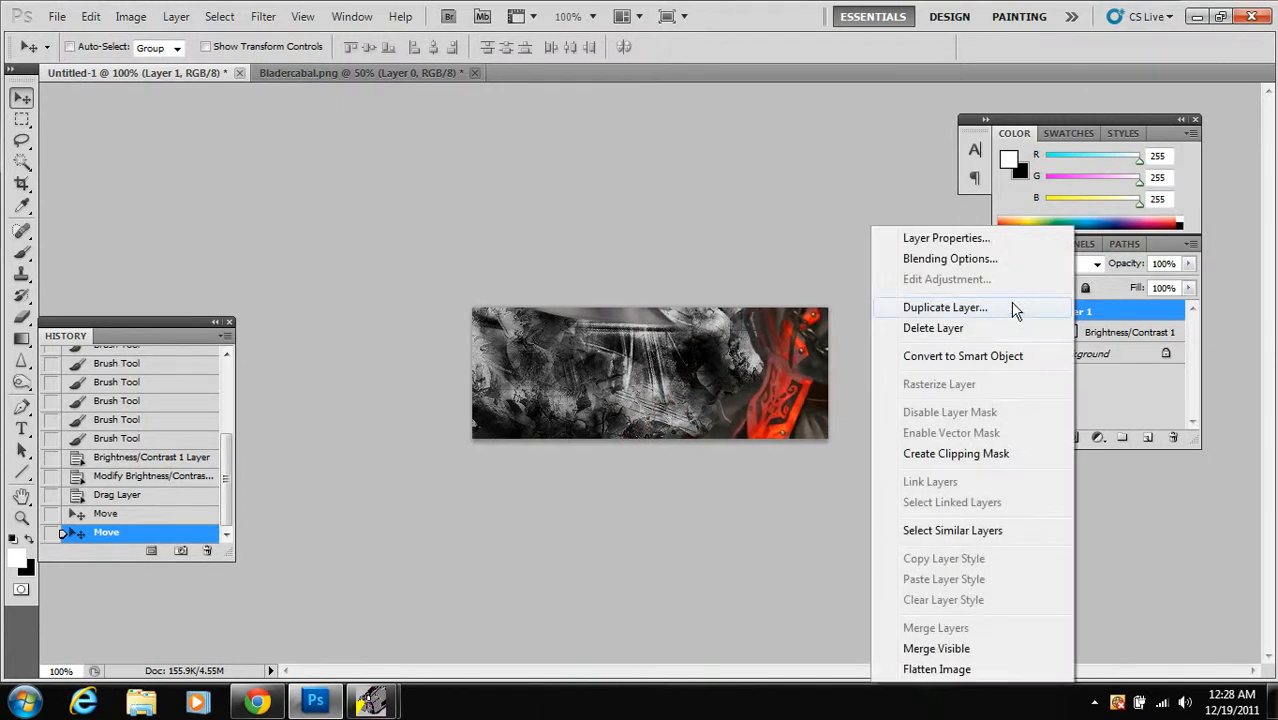
{"action": "left_click", "coordinate": [1006, 313]}
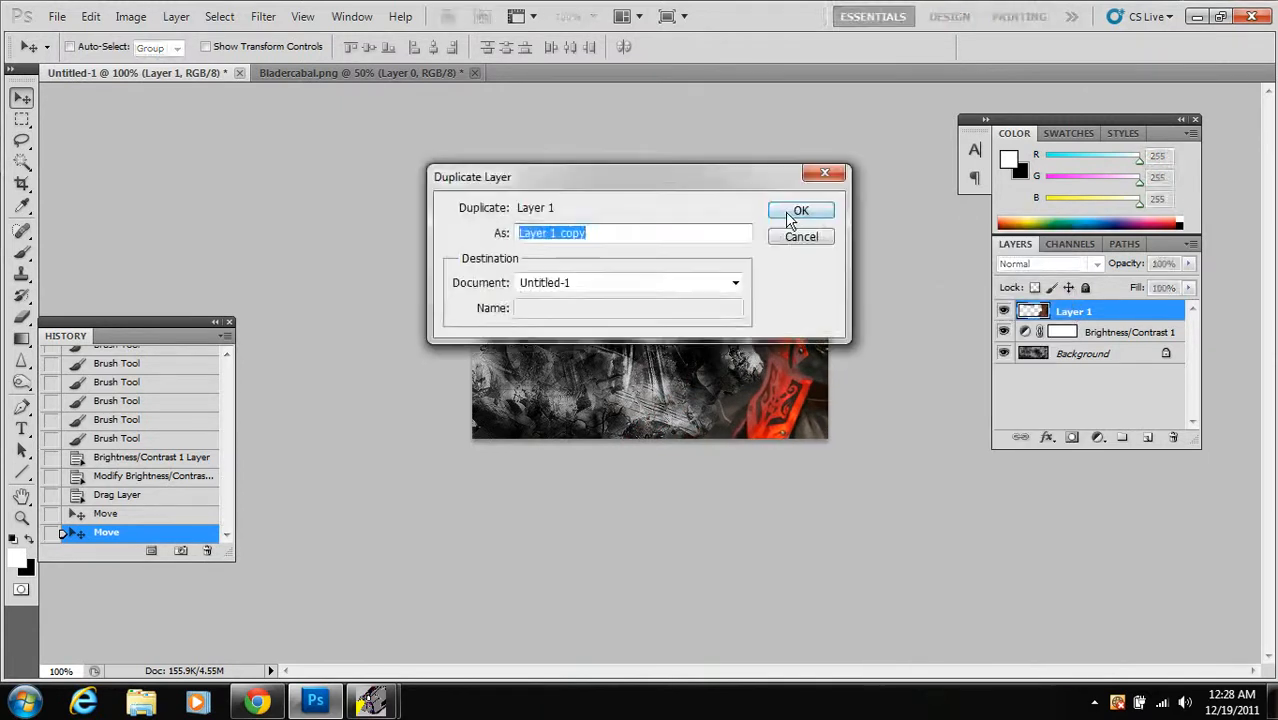
{"action": "key", "text": "Return"}
{"action": "left_click_drag", "start_coordinate": [790, 372], "coordinate": [705, 375]}
{"action": "right_click", "coordinate": [1140, 310]}
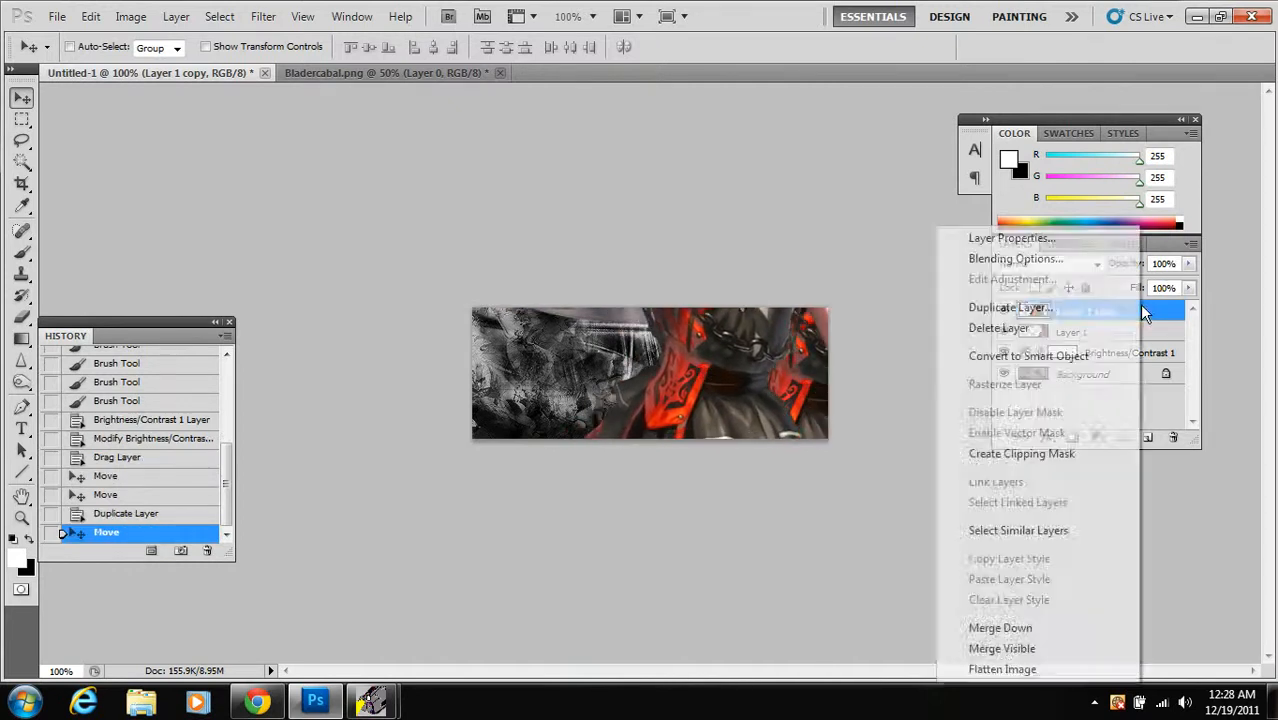
{"action": "left_click", "coordinate": [1139, 298]}
{"action": "key", "text": "Return"}
{"action": "left_click_drag", "start_coordinate": [720, 385], "coordinate": [606, 379]}
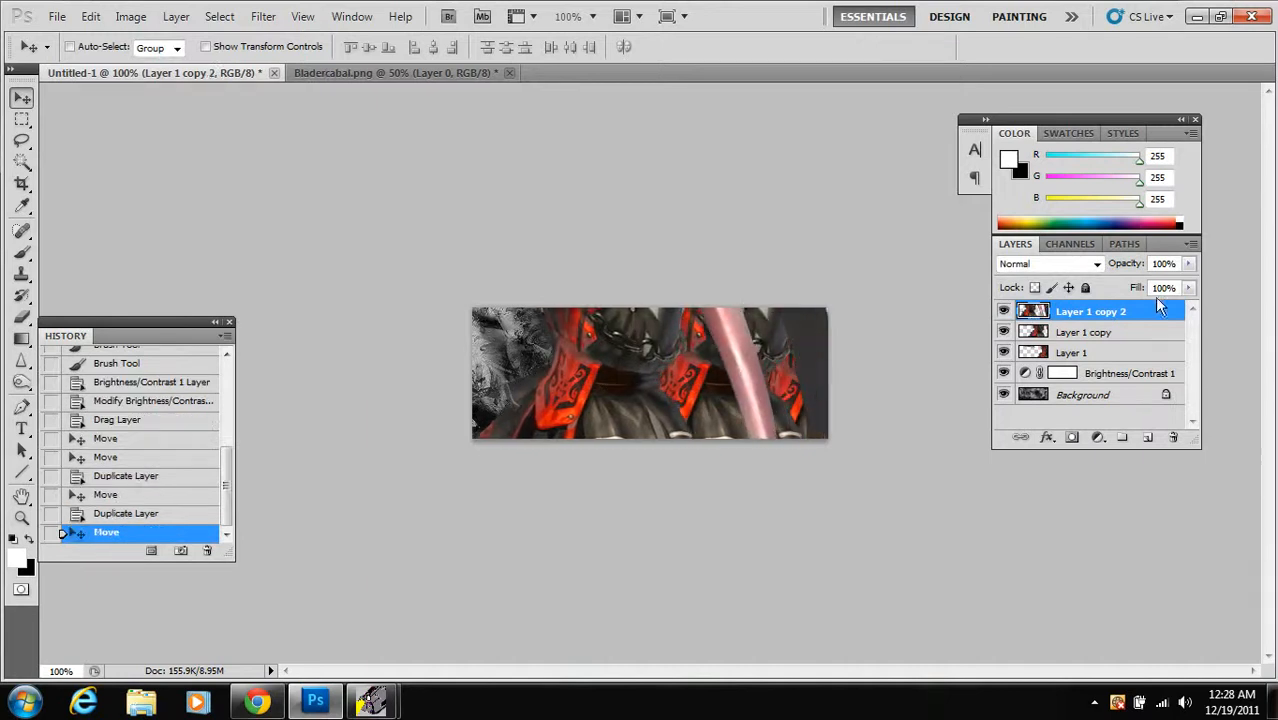
{"action": "right_click", "coordinate": [1128, 311]}
{"action": "left_click", "coordinate": [950, 303]}
{"action": "left_click", "coordinate": [800, 211]}
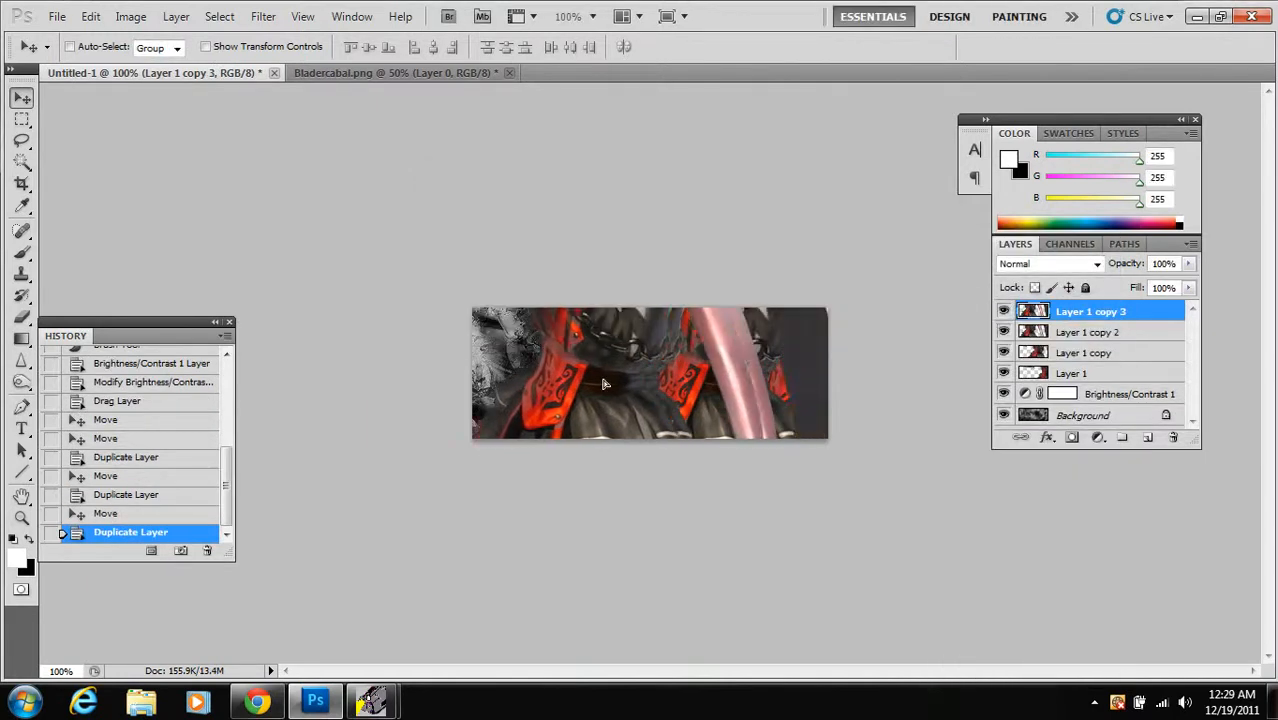
{"action": "left_click_drag", "start_coordinate": [600, 375], "coordinate": [530, 382]}
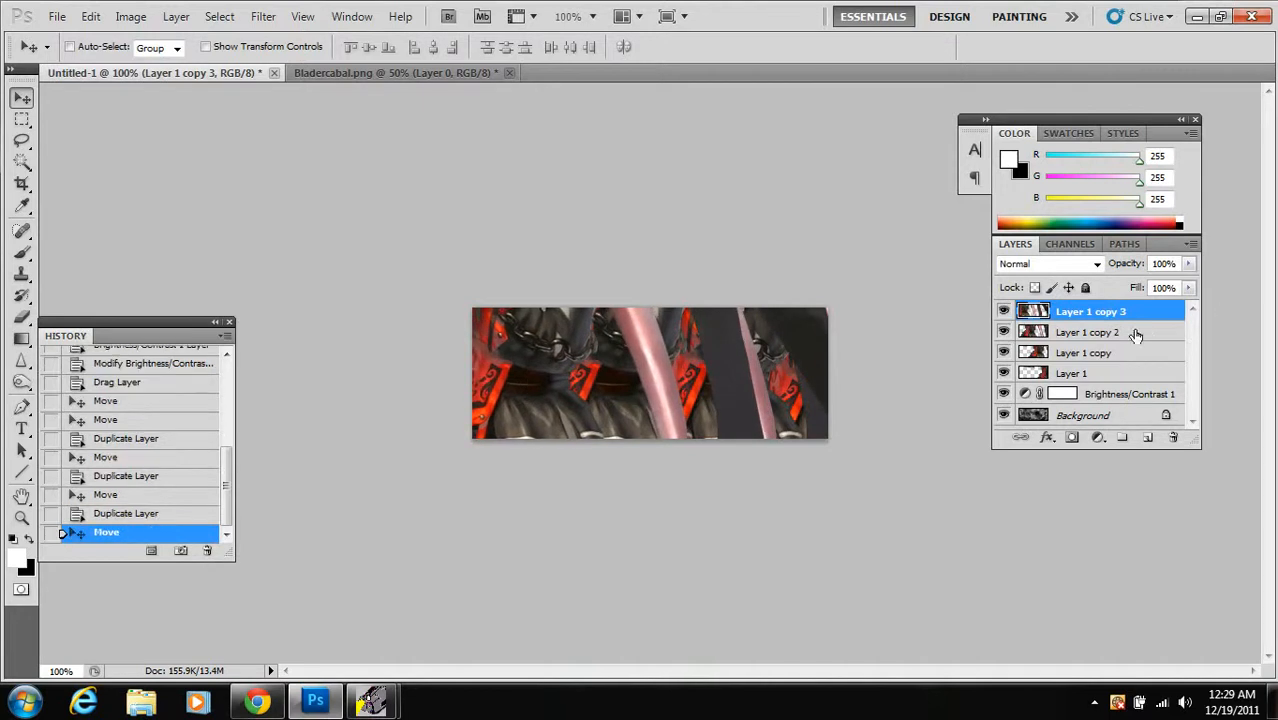
Merge the render layer and its three copies into a single layer
{"action": "left_click", "coordinate": [1104, 332], "text": "shift"}
{"action": "left_click", "coordinate": [1107, 354], "text": "shift"}
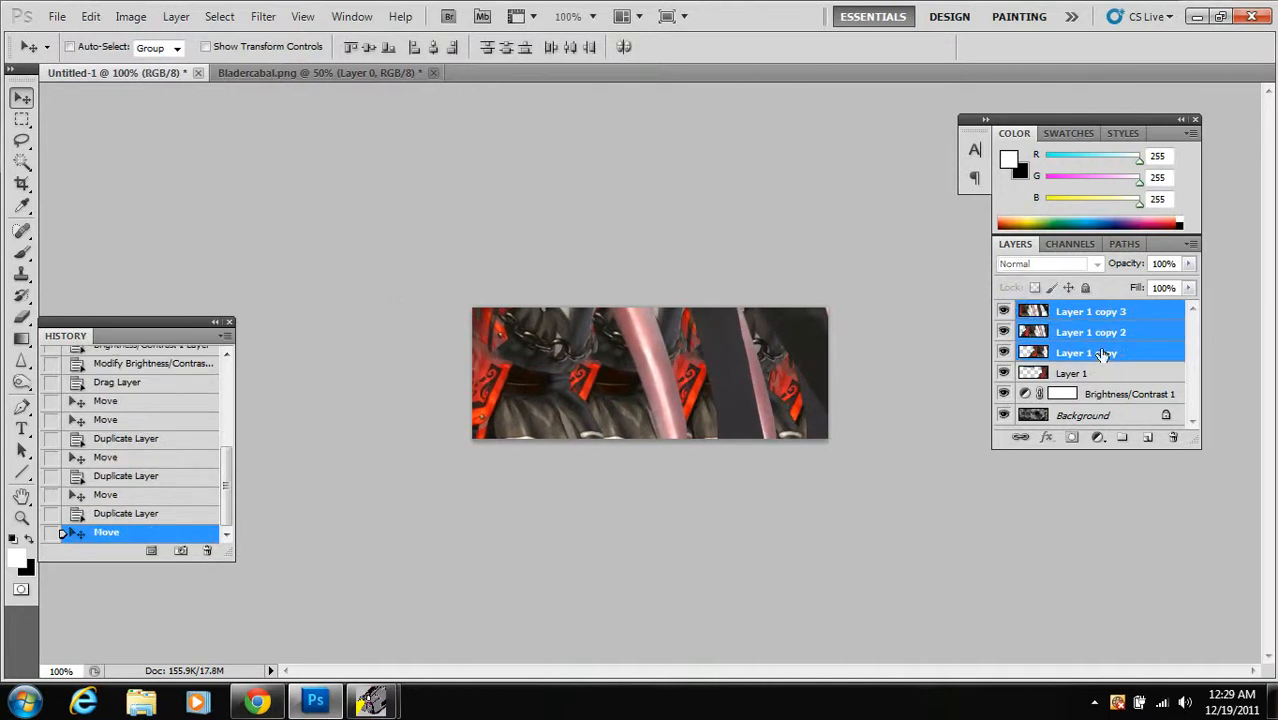
{"action": "left_click", "coordinate": [1100, 374], "text": "shift"}
{"action": "right_click", "coordinate": [1038, 330]}
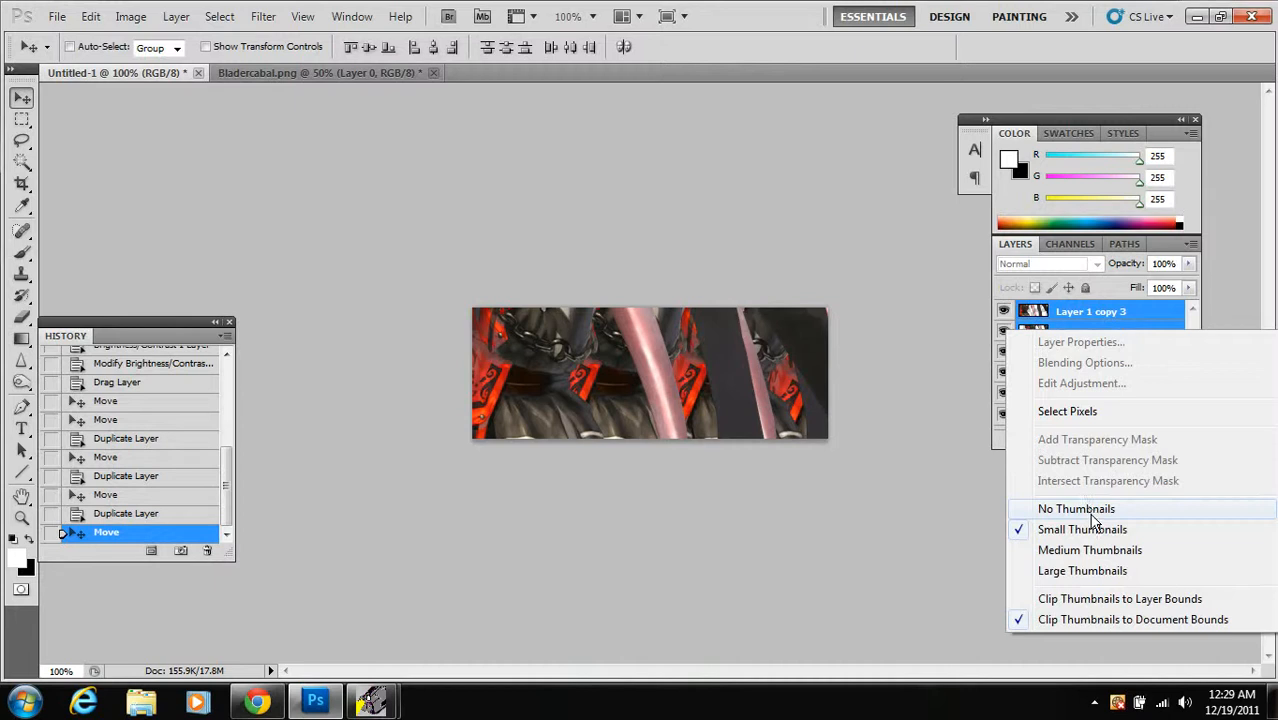
{"action": "left_click", "coordinate": [1081, 304]}
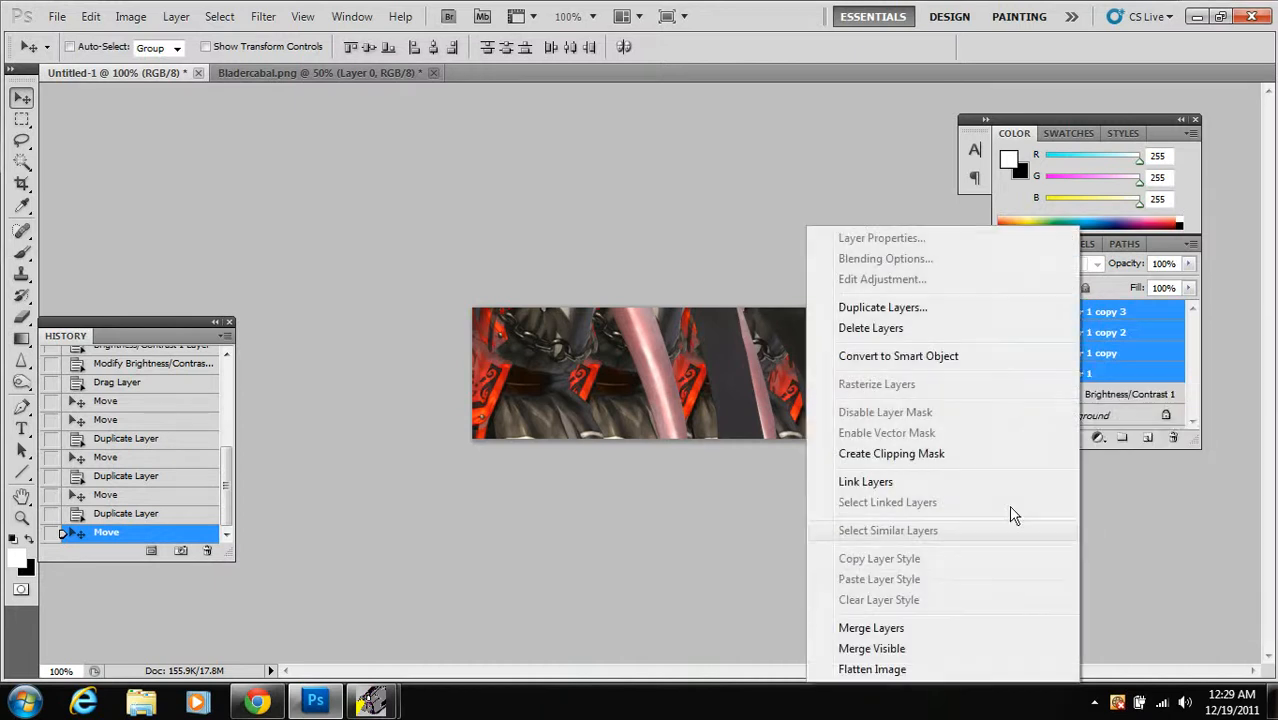
{"action": "left_click", "coordinate": [885, 630]}
Apply a Motion Blur to the merged render layer and set its blending mode to Overlay
{"action": "left_click", "coordinate": [268, 22]}
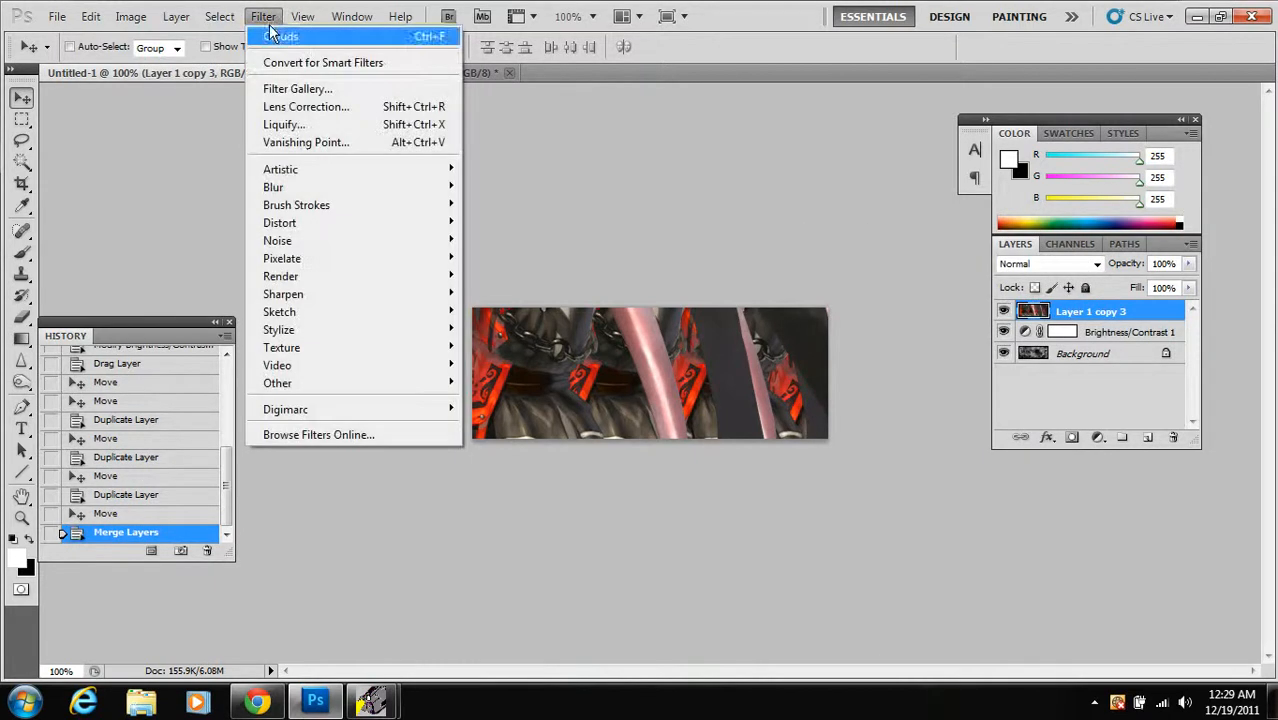
{"action": "mouse_move", "coordinate": [345, 190]}
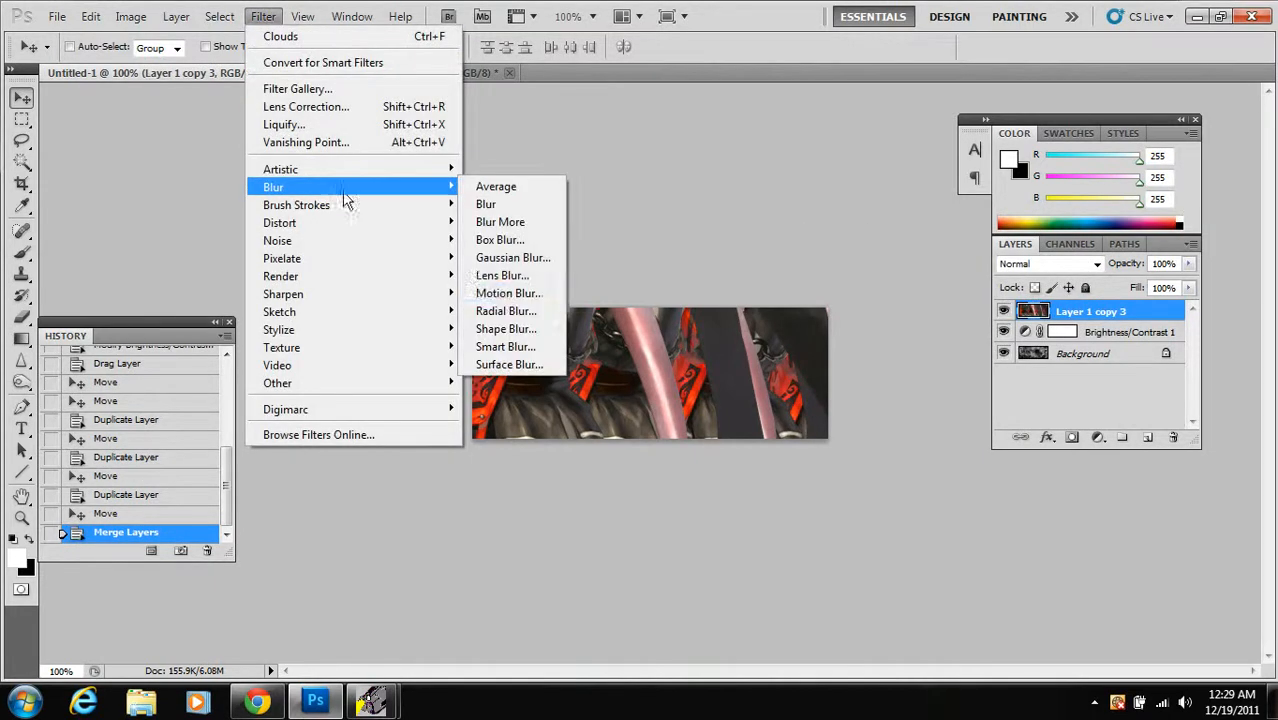
{"action": "left_click", "coordinate": [508, 293]}
{"action": "left_click", "coordinate": [1116, 173]}
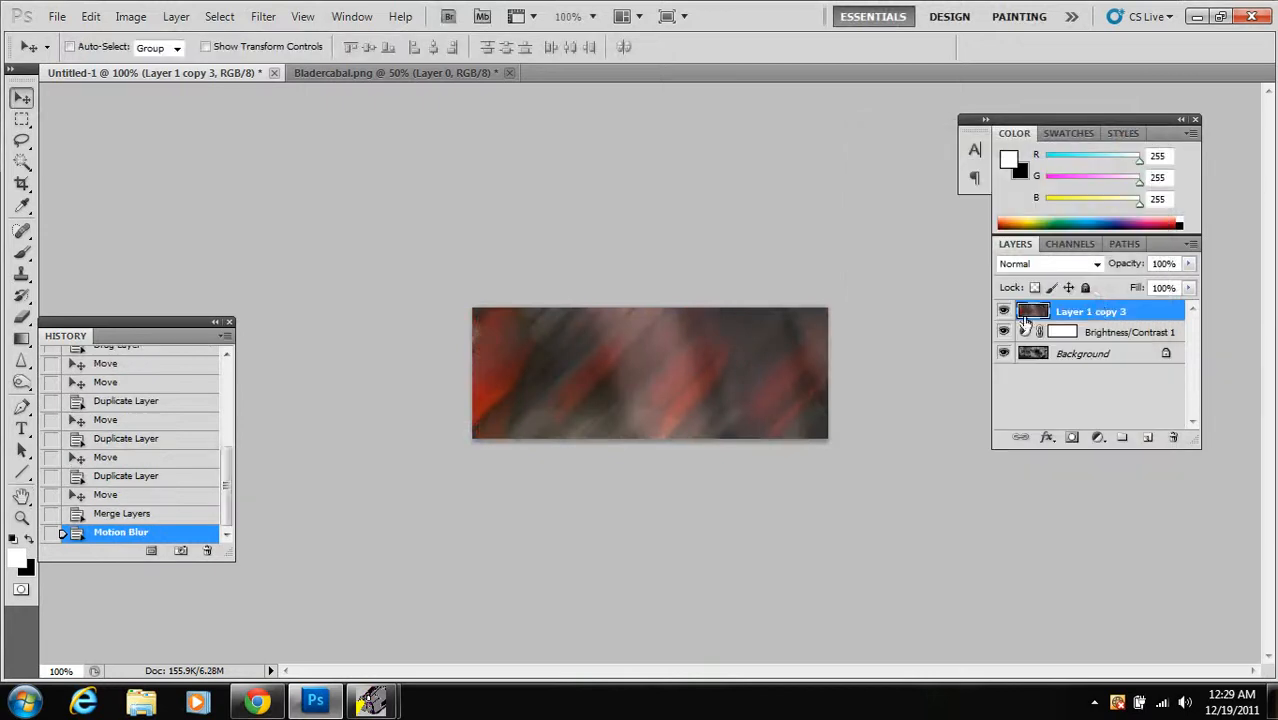
{"action": "left_click", "coordinate": [1052, 263]}
{"action": "left_click", "coordinate": [1049, 237]}
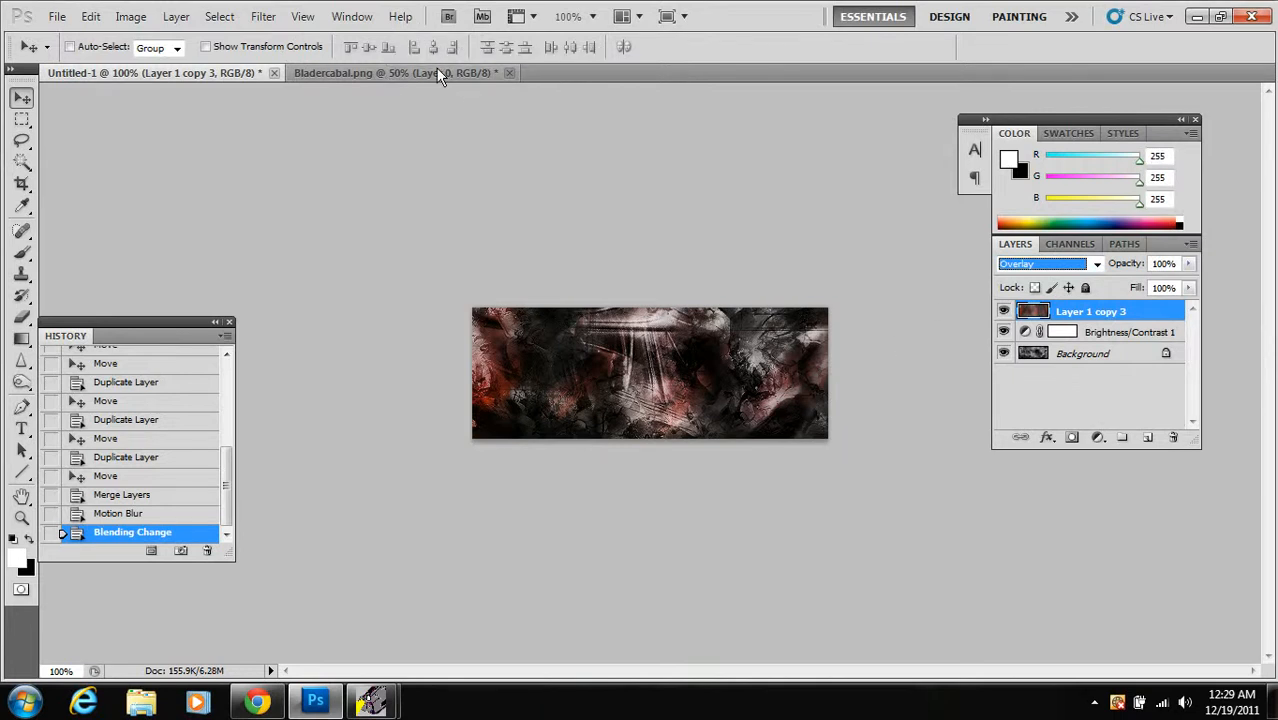
Copy the Bladercabal render into the banner again and position it with the swordsman's face near the upper middle
{"action": "left_click", "coordinate": [474, 79]}
{"action": "left_click_drag", "start_coordinate": [505, 227], "coordinate": [256, 99]}
{"action": "left_click_drag", "start_coordinate": [339, 133], "coordinate": [668, 374]}
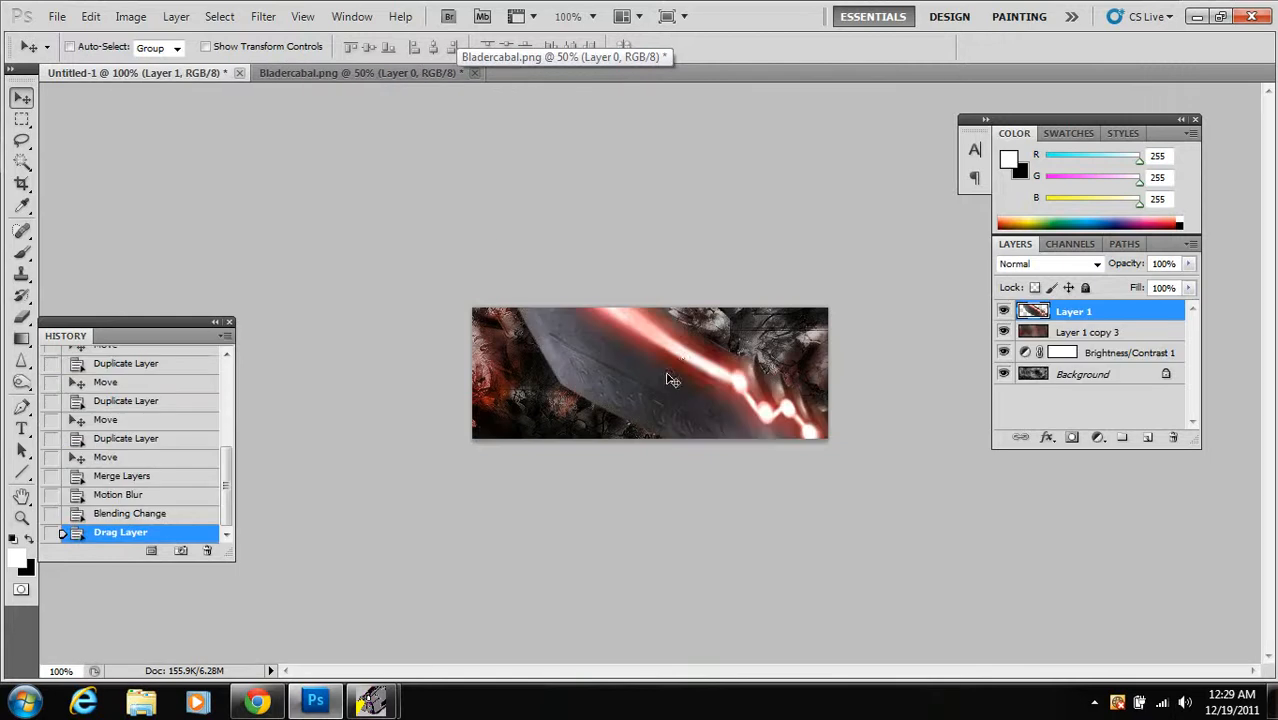
{"action": "key", "text": "shift+Up"}
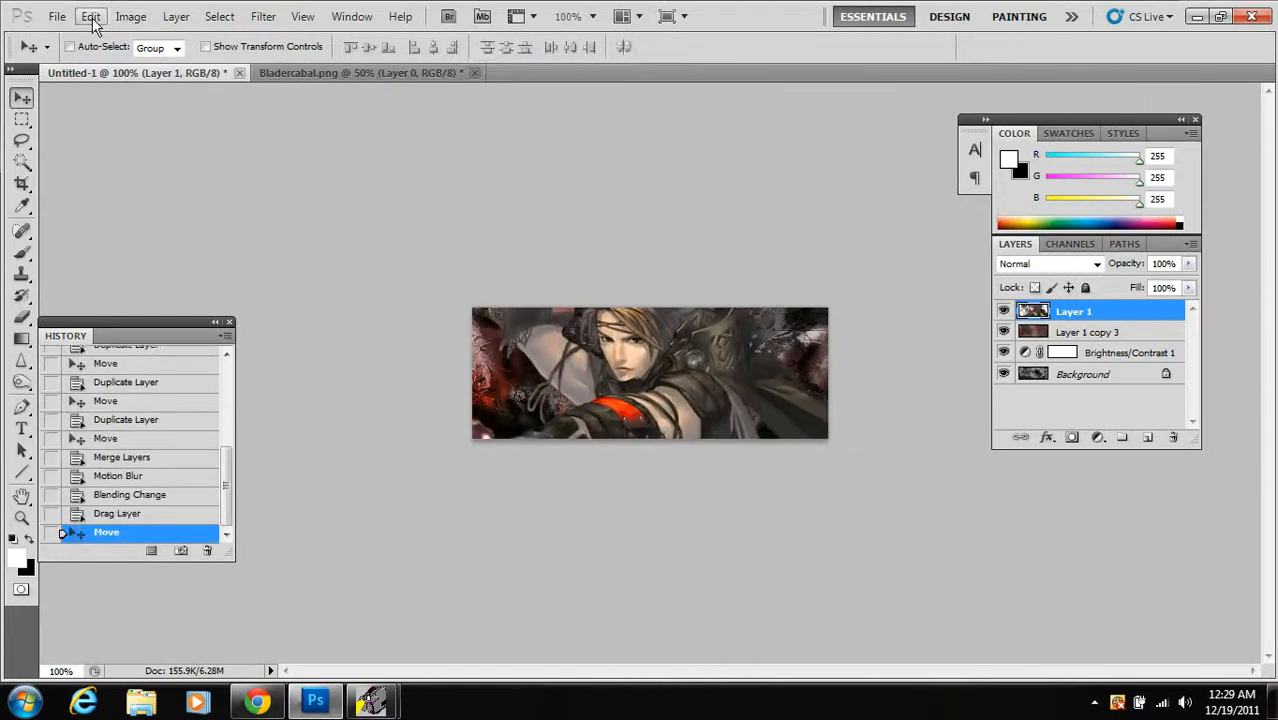
Scale the Bladercabal render down to about 41.7% and place the swordsman near the banner's middle with his blade reaching the left edge
{"action": "left_click", "coordinate": [91, 18]}
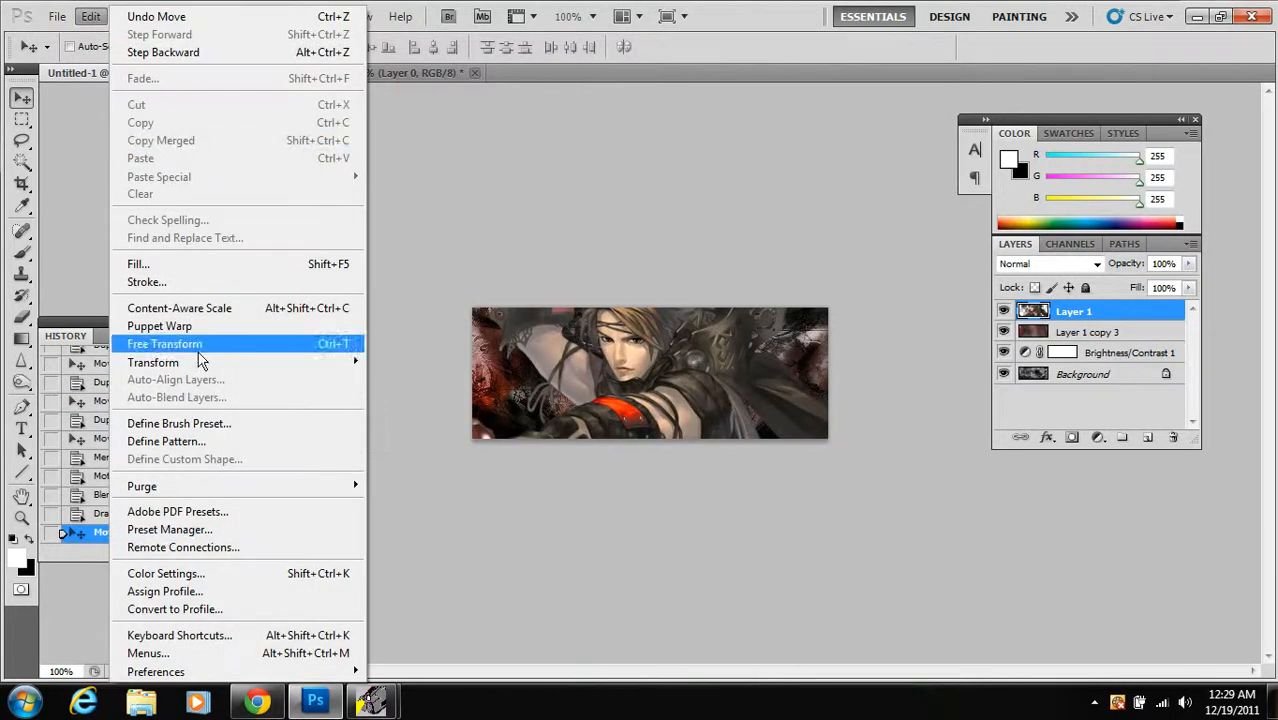
{"action": "mouse_move", "coordinate": [193, 364]}
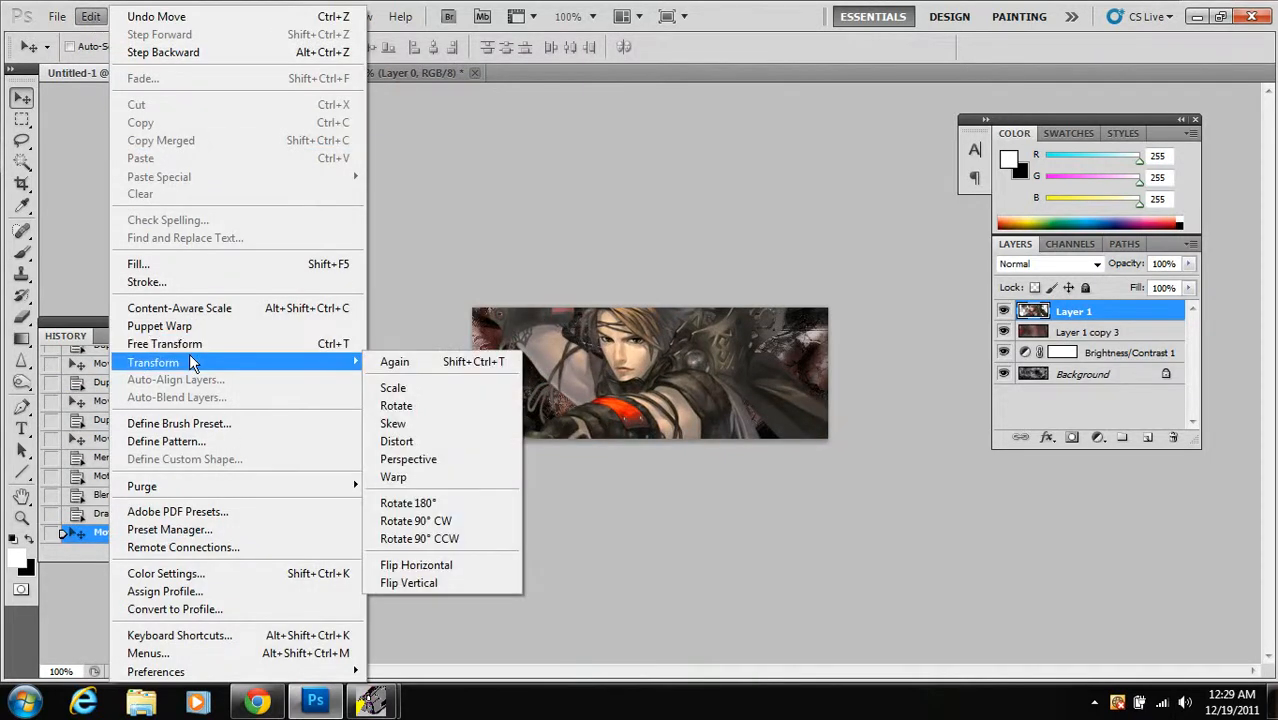
{"action": "left_click", "coordinate": [411, 386]}
{"action": "left_click_drag", "start_coordinate": [359, 231], "coordinate": [532, 274]}
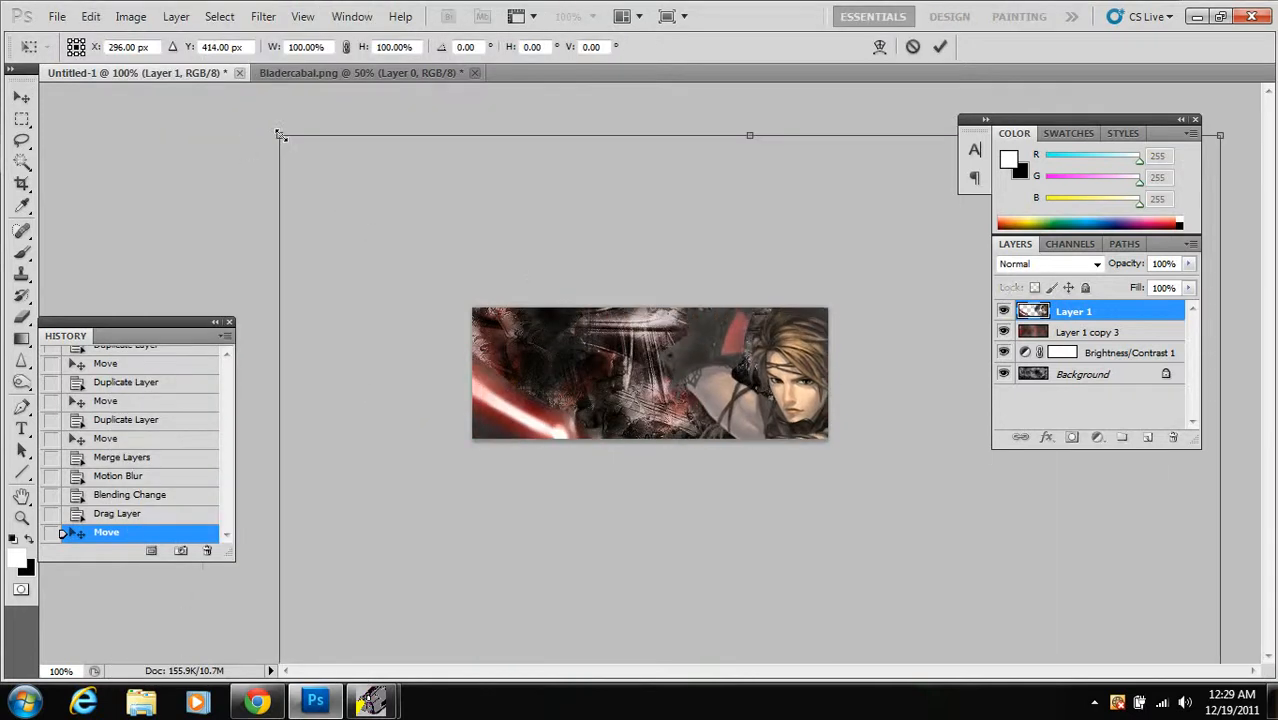
{"action": "left_click_drag", "start_coordinate": [281, 135], "coordinate": [675, 375]}
{"action": "left_click_drag", "start_coordinate": [590, 386], "coordinate": [606, 387]}
{"action": "left_click_drag", "start_coordinate": [354, 198], "coordinate": [596, 354]}
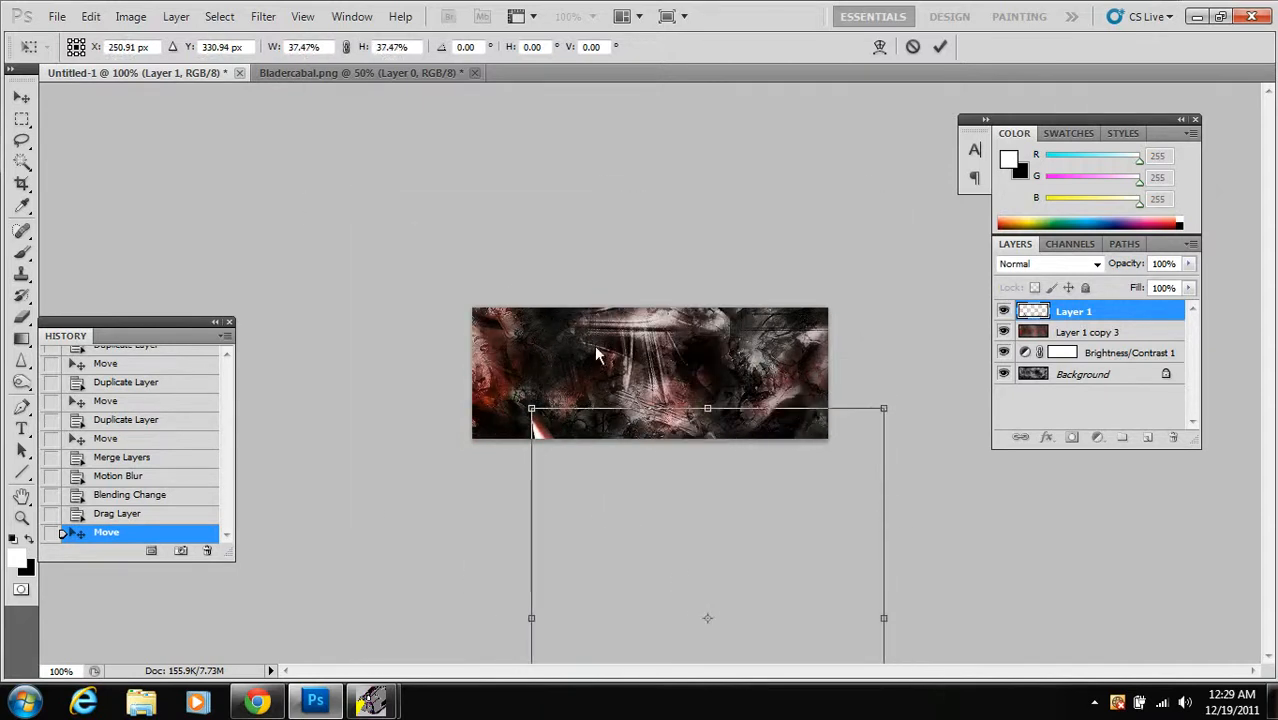
{"action": "left_click_drag", "start_coordinate": [663, 432], "coordinate": [678, 338]}
{"action": "left_click_drag", "start_coordinate": [446, 243], "coordinate": [408, 200]}
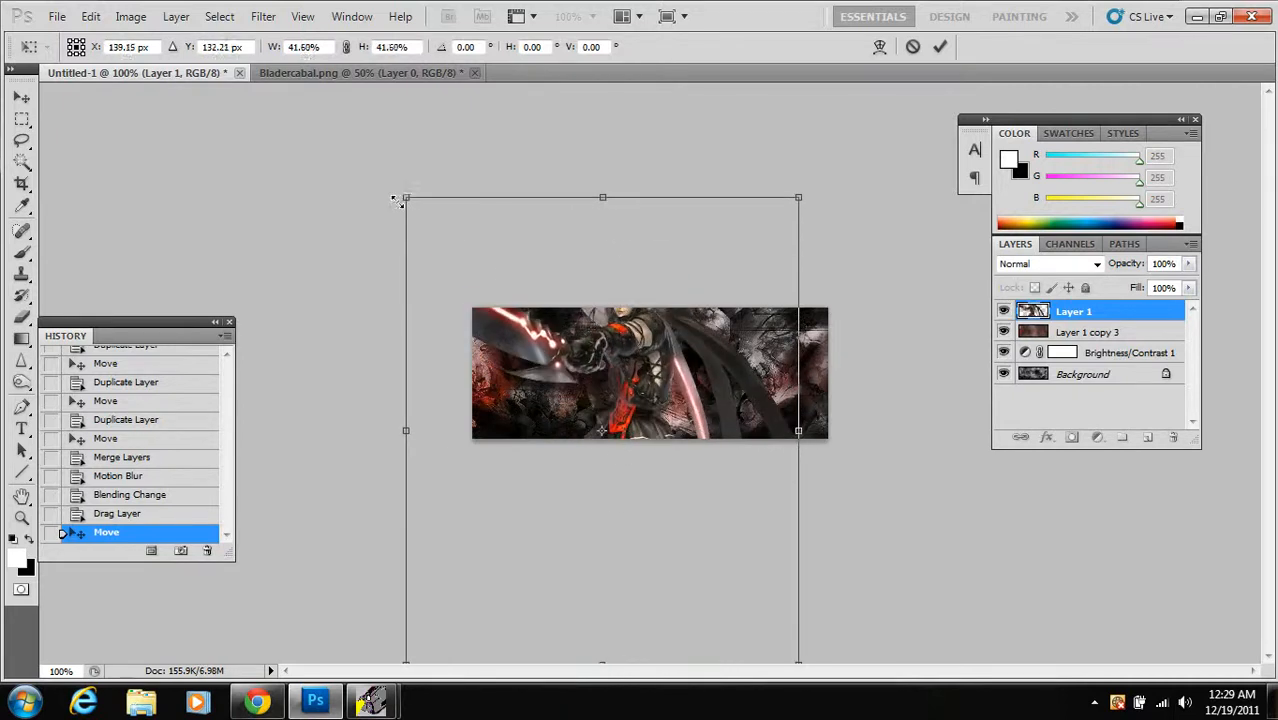
{"action": "left_click_drag", "start_coordinate": [580, 315], "coordinate": [643, 381]}
{"action": "left_click", "coordinate": [22, 97]}
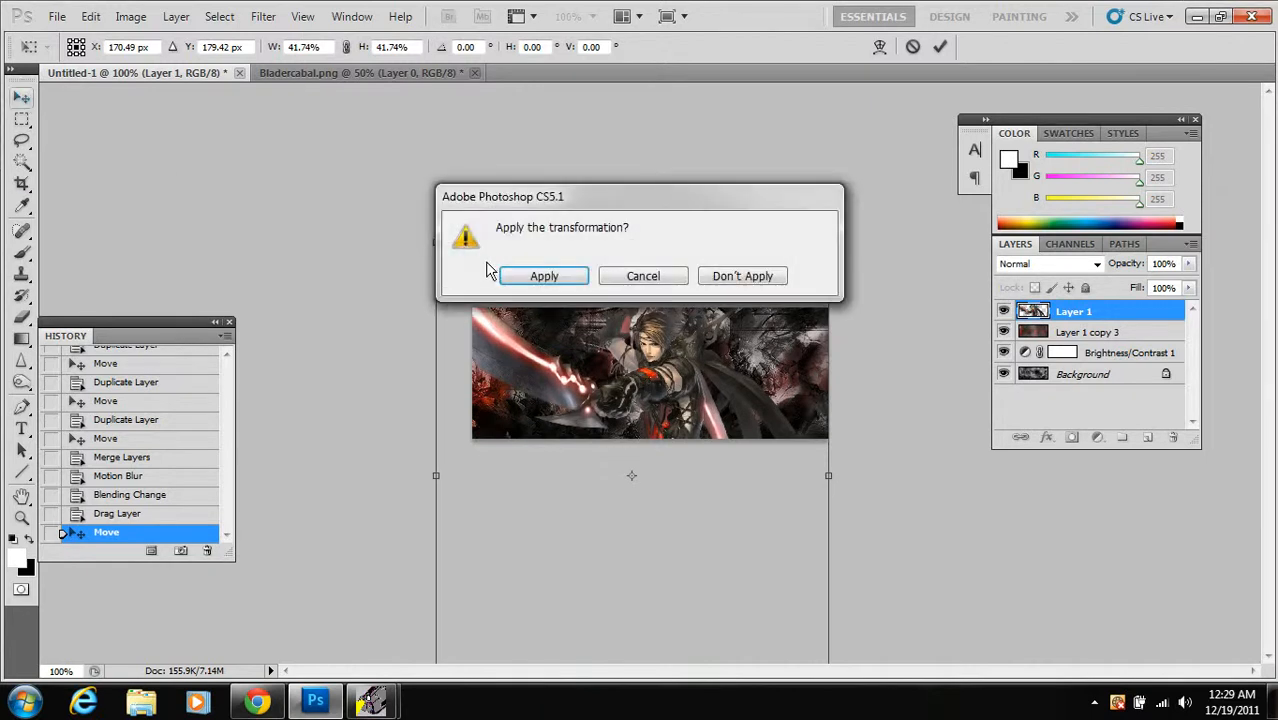
{"action": "left_click", "coordinate": [524, 279]}
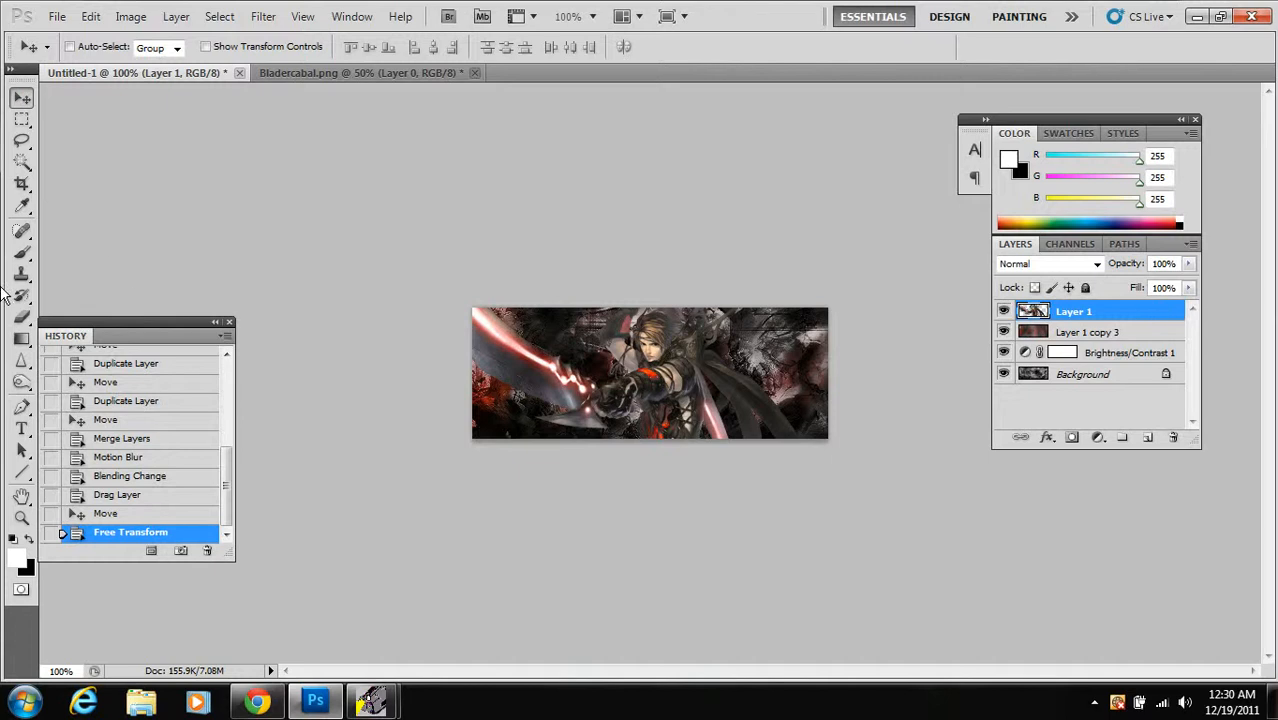
Set up the Eraser at 60% opacity with the soft 37 px brush
{"action": "left_click", "coordinate": [21, 317]}
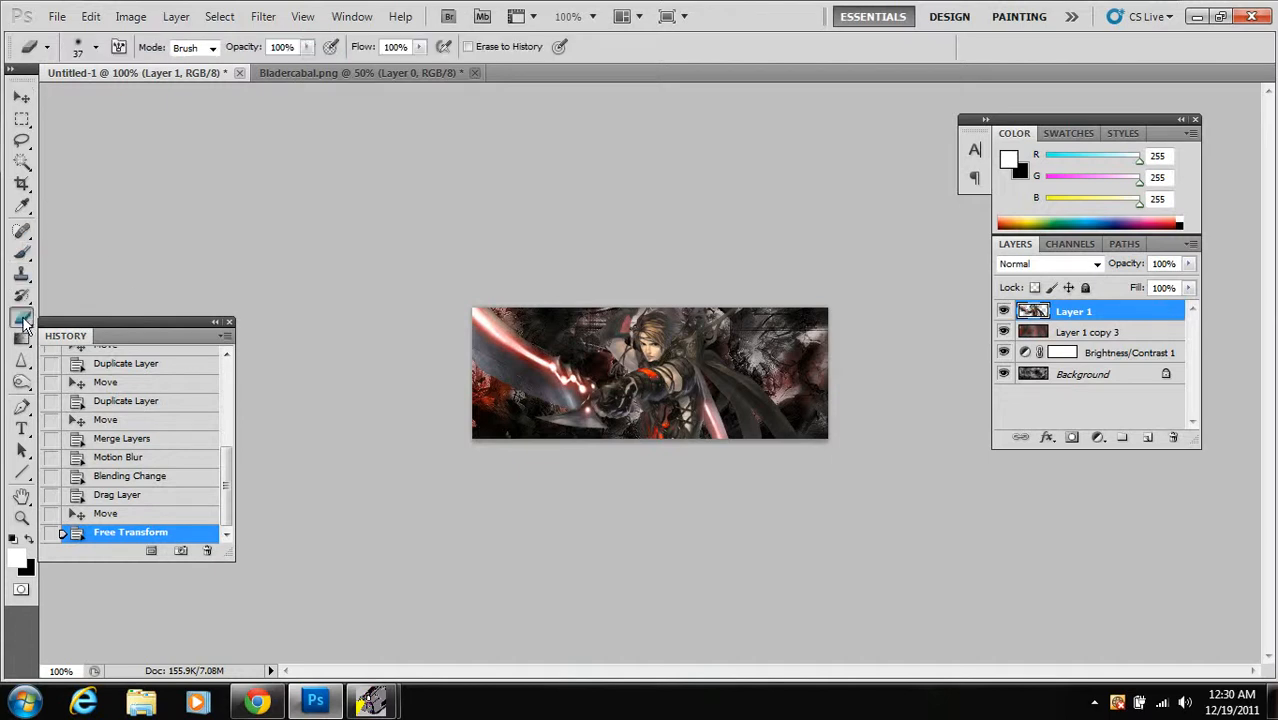
{"action": "left_click", "coordinate": [309, 48]}
{"action": "left_click_drag", "start_coordinate": [270, 68], "coordinate": [270, 65]}
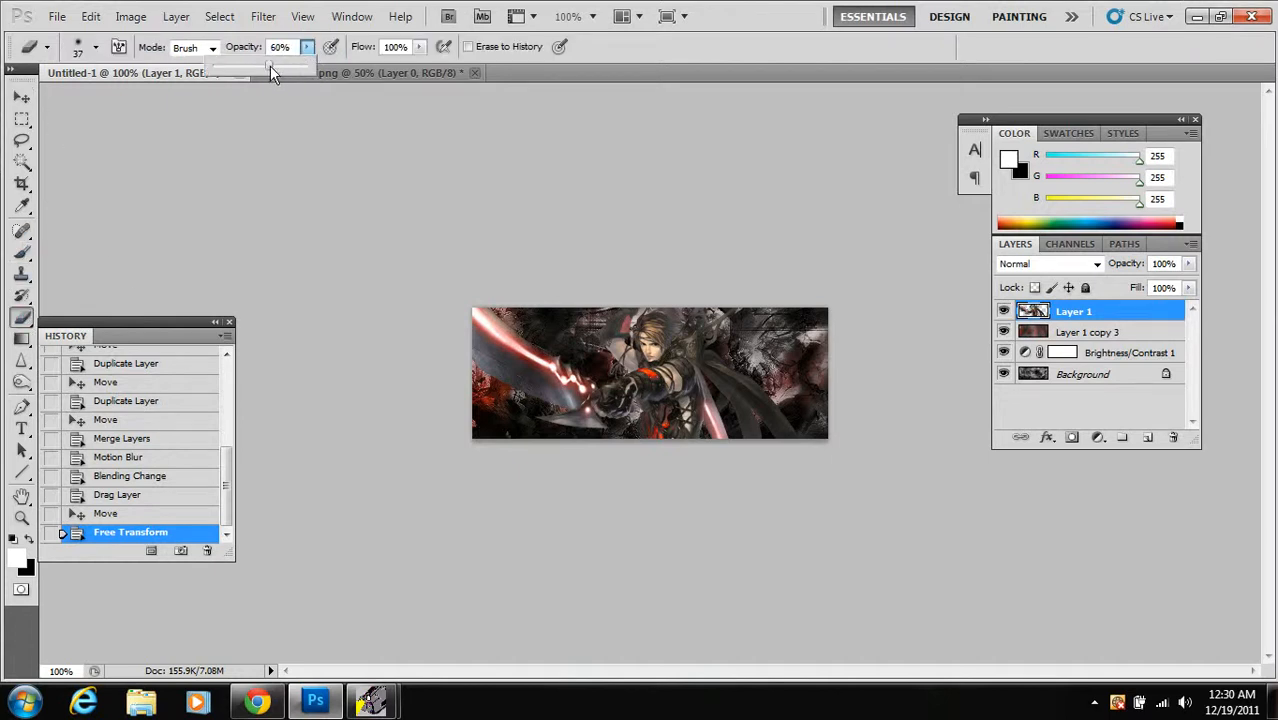
{"action": "left_click", "coordinate": [307, 46]}
{"action": "left_click", "coordinate": [95, 50]}
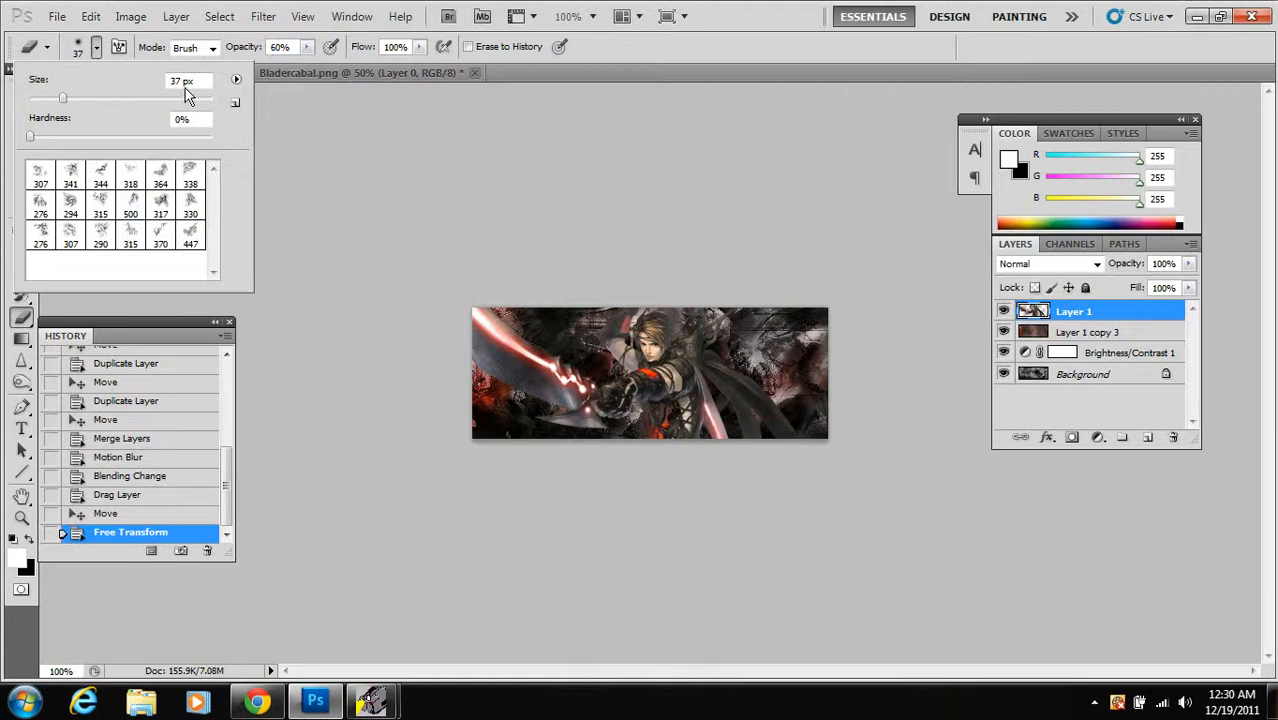
{"action": "left_click", "coordinate": [94, 49]}
{"action": "left_click", "coordinate": [95, 50]}
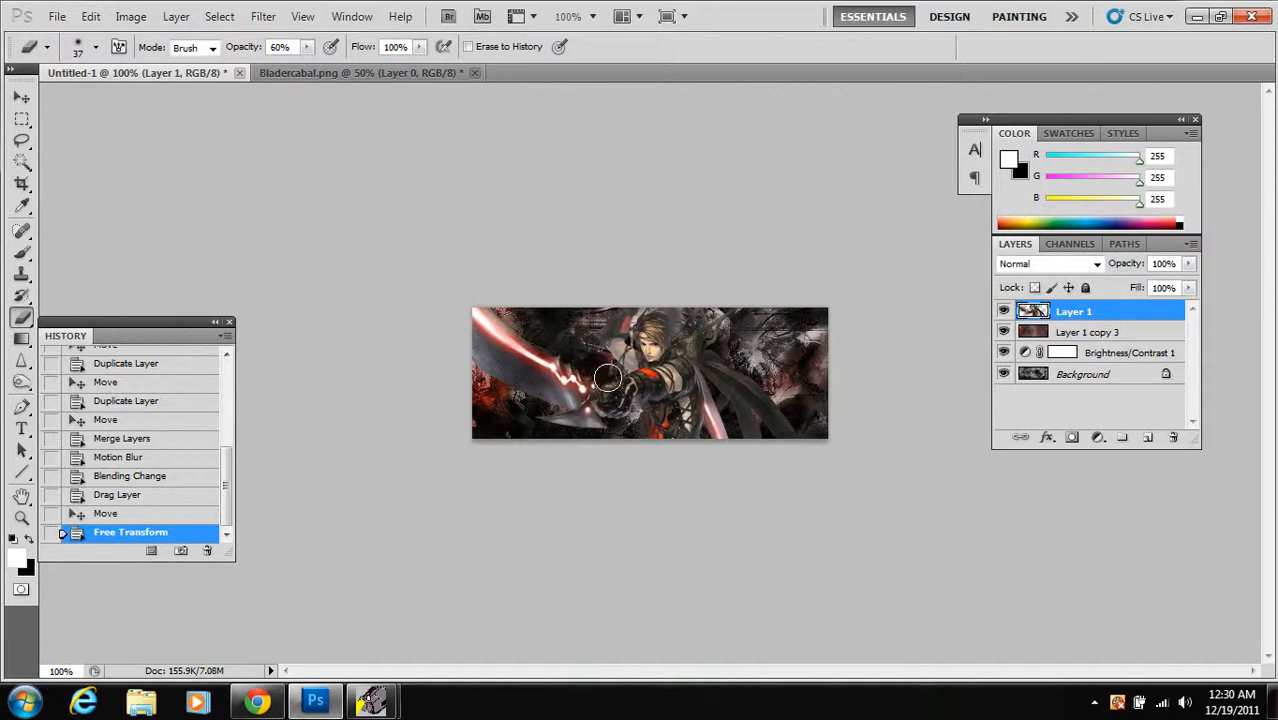
{"action": "mouse_move", "coordinate": [520, 334]}
{"action": "left_mouse_down"}
{"action": "mouse_move", "coordinate": [487, 313]}
{"action": "mouse_move", "coordinate": [466, 335]}
{"action": "mouse_move", "coordinate": [482, 372]}
{"action": "mouse_move", "coordinate": [562, 401]}
{"action": "mouse_move", "coordinate": [575, 434]}
{"action": "mouse_move", "coordinate": [755, 428]}
{"action": "left_mouse_up"}
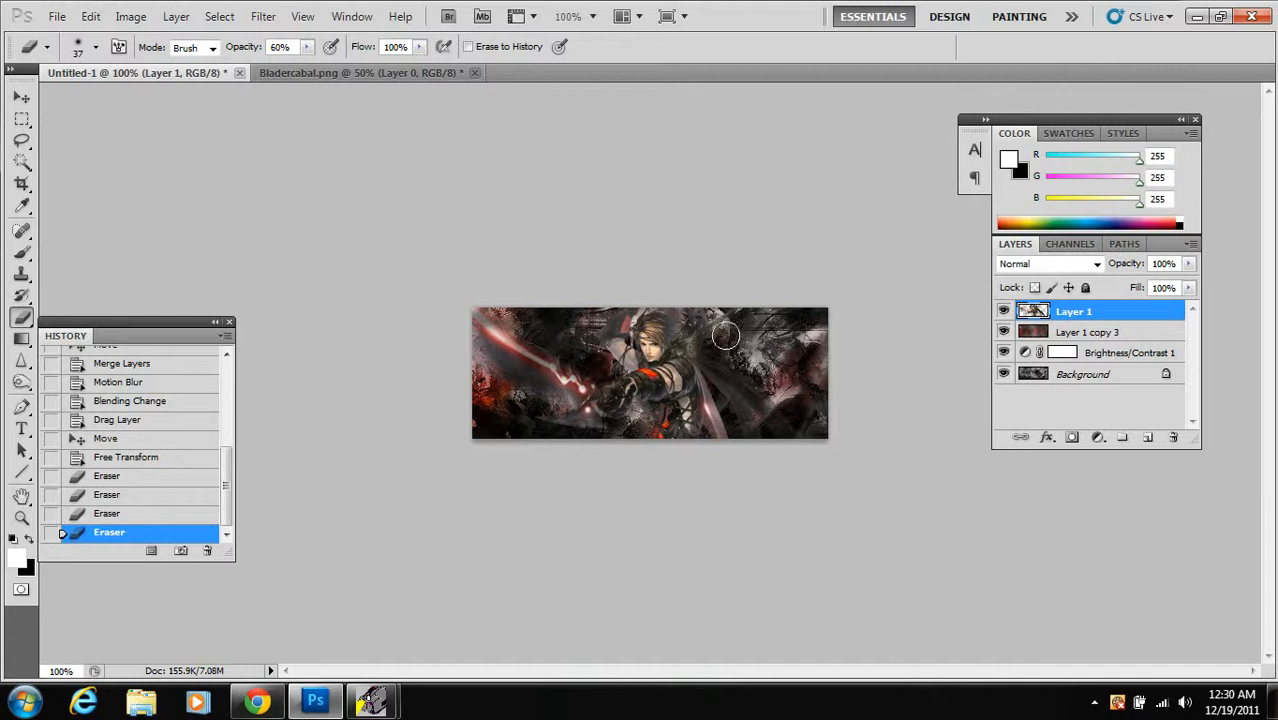
{"action": "mouse_move", "coordinate": [653, 316]}
{"action": "left_mouse_down"}
{"action": "mouse_move", "coordinate": [610, 348]}
{"action": "mouse_move", "coordinate": [622, 368]}
{"action": "mouse_move", "coordinate": [577, 381]}
{"action": "left_mouse_up"}
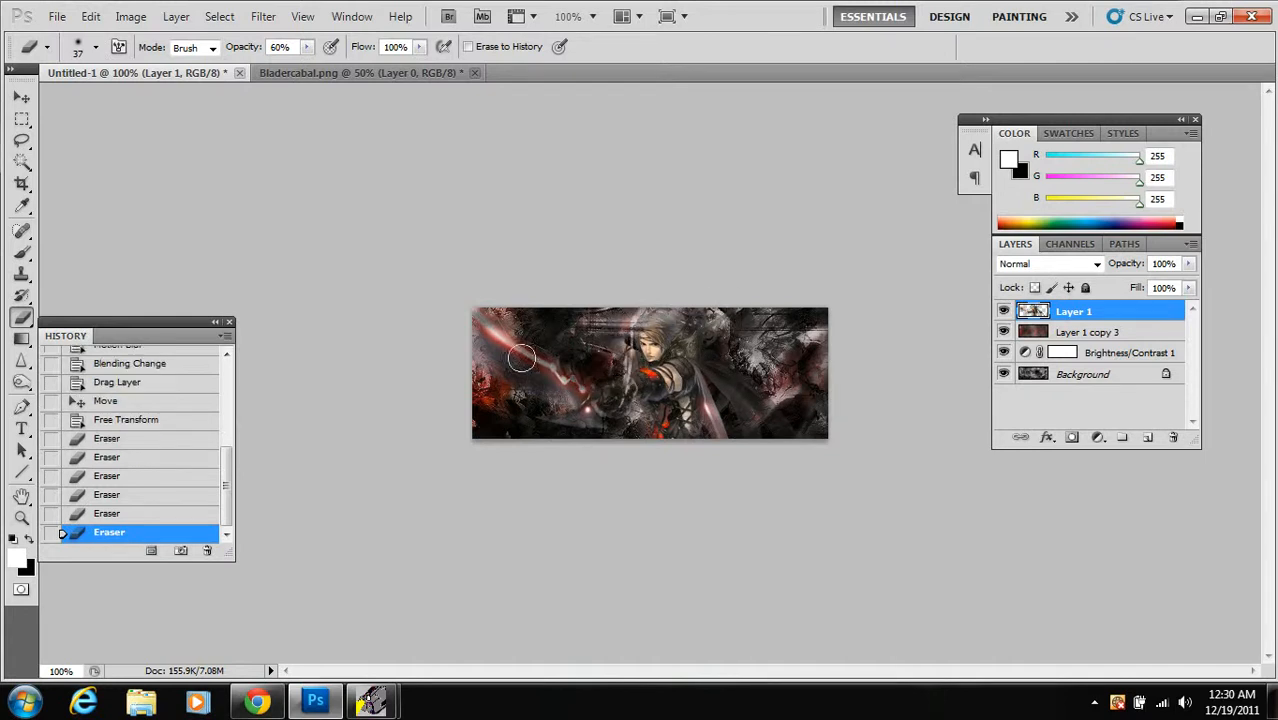
{"action": "left_click", "coordinate": [492, 321]}
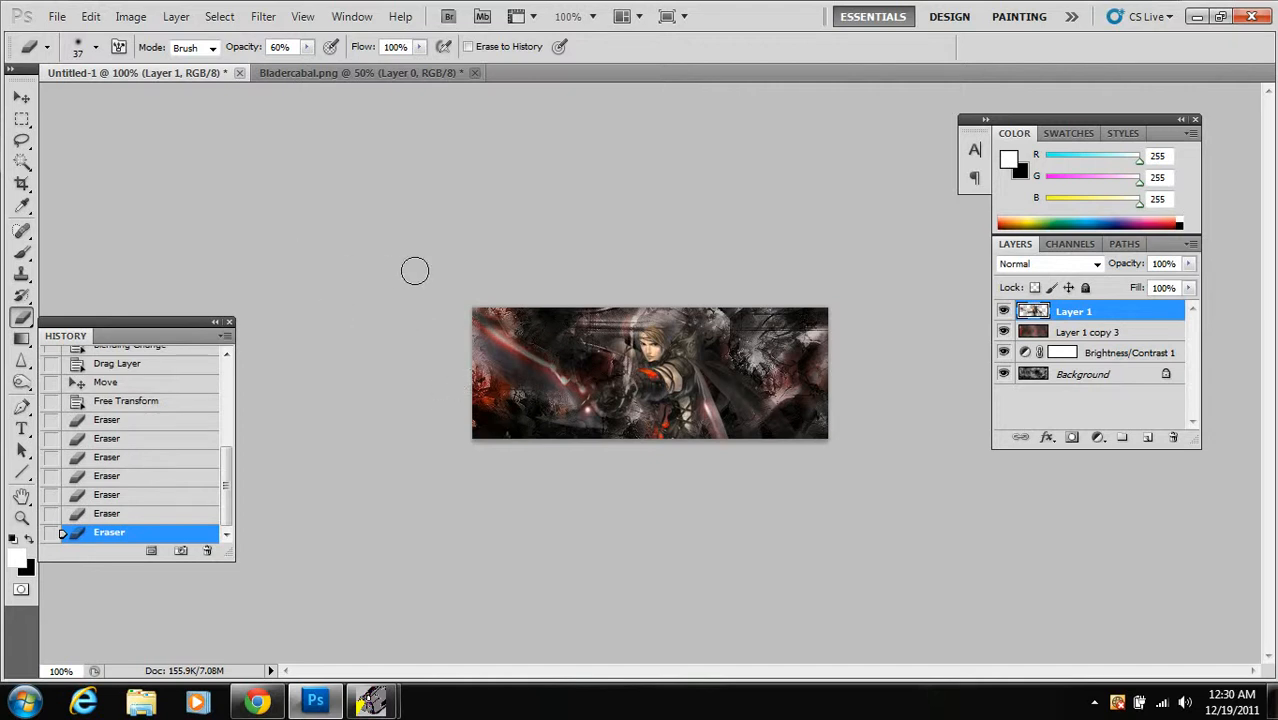
{"action": "left_click", "coordinate": [110, 477]}
{"action": "left_click", "coordinate": [140, 421]}
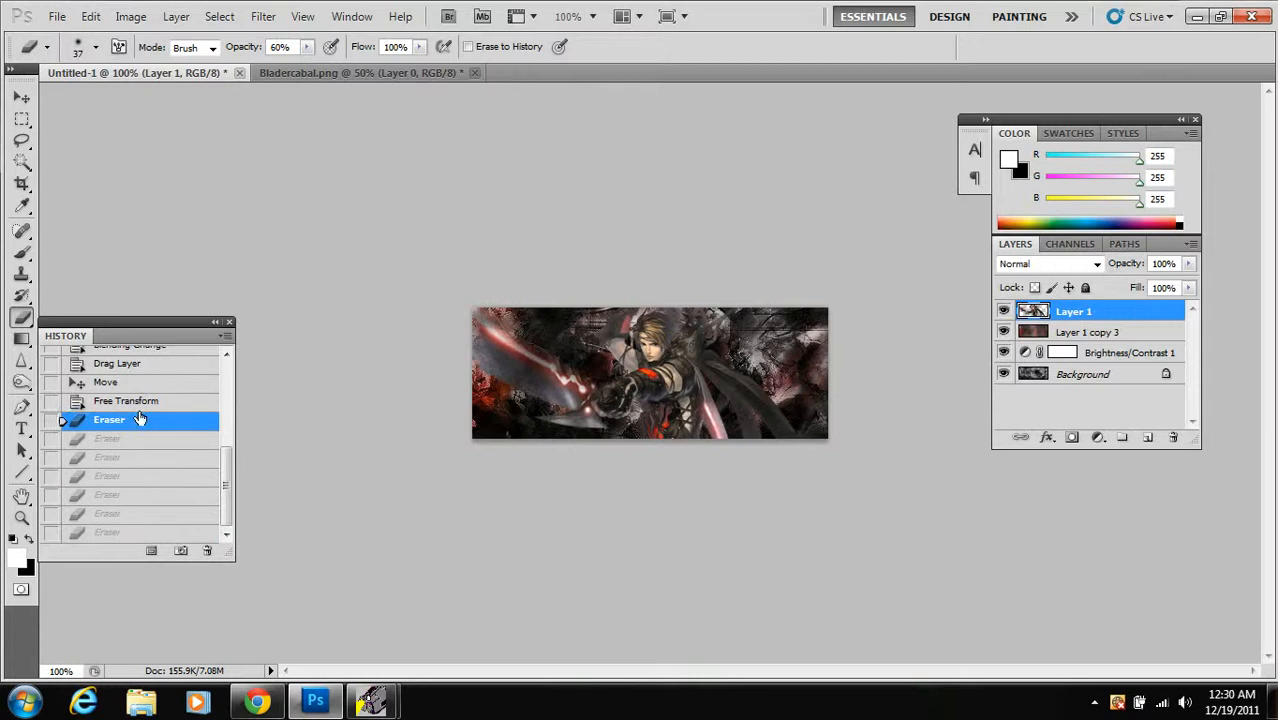
{"action": "left_click", "coordinate": [141, 405]}
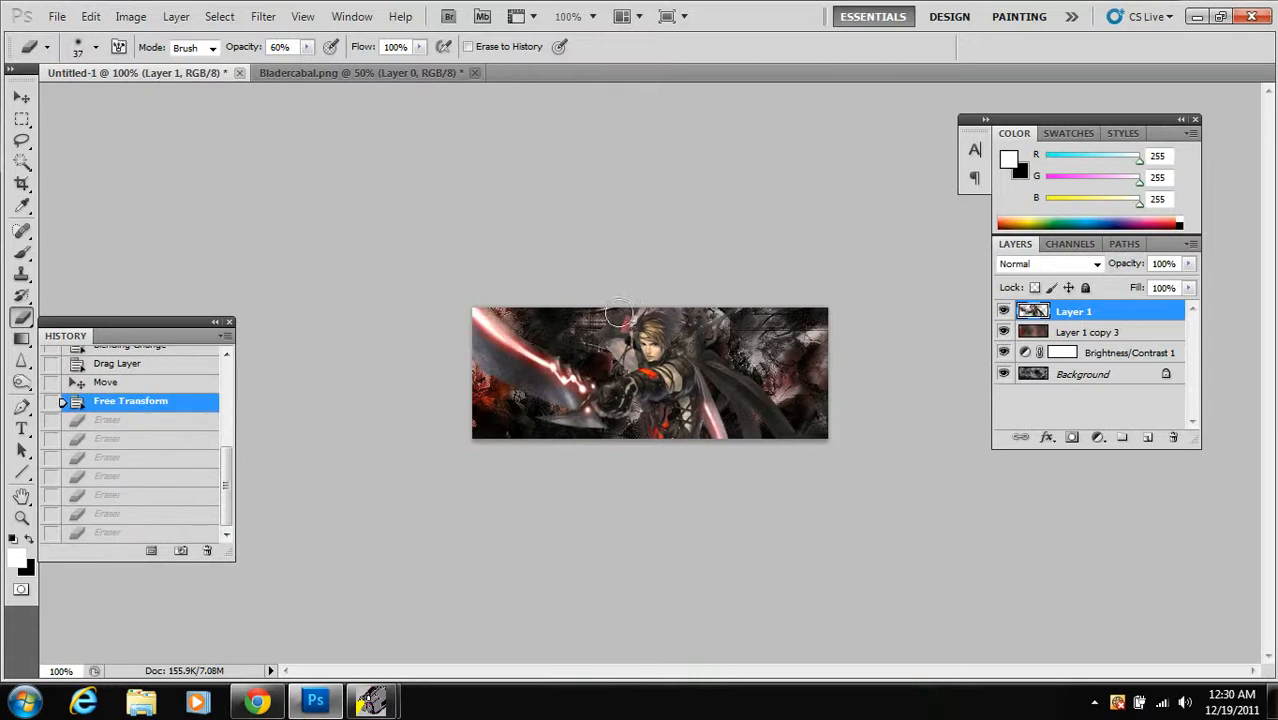
Partly erase the render's outer areas around the blade, lower body, cape and head, keeping the swordsman's face and glowing blade intact
{"action": "mouse_move", "coordinate": [595, 374]}
{"action": "left_mouse_down"}
{"action": "mouse_move", "coordinate": [501, 323]}
{"action": "mouse_move", "coordinate": [459, 281]}
{"action": "left_mouse_up"}
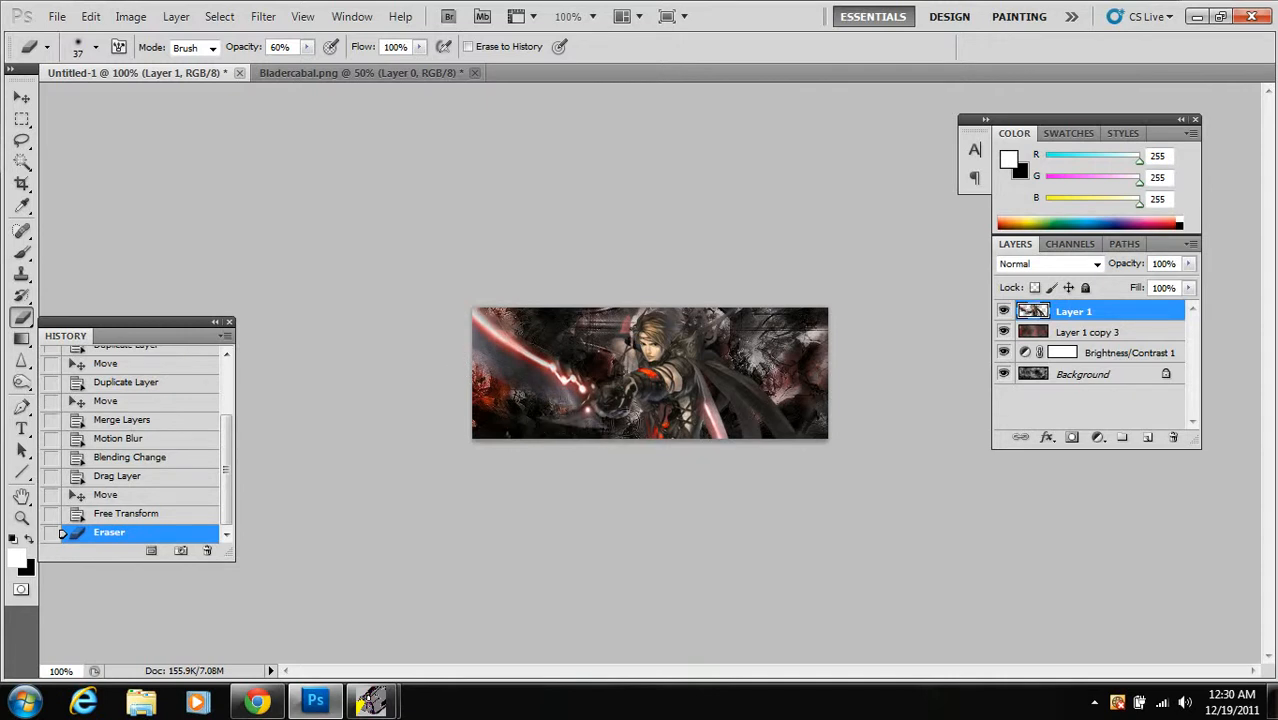
{"action": "mouse_move", "coordinate": [624, 415]}
{"action": "left_mouse_down"}
{"action": "mouse_move", "coordinate": [637, 413]}
{"action": "mouse_move", "coordinate": [620, 432]}
{"action": "mouse_move", "coordinate": [765, 427]}
{"action": "left_mouse_up"}
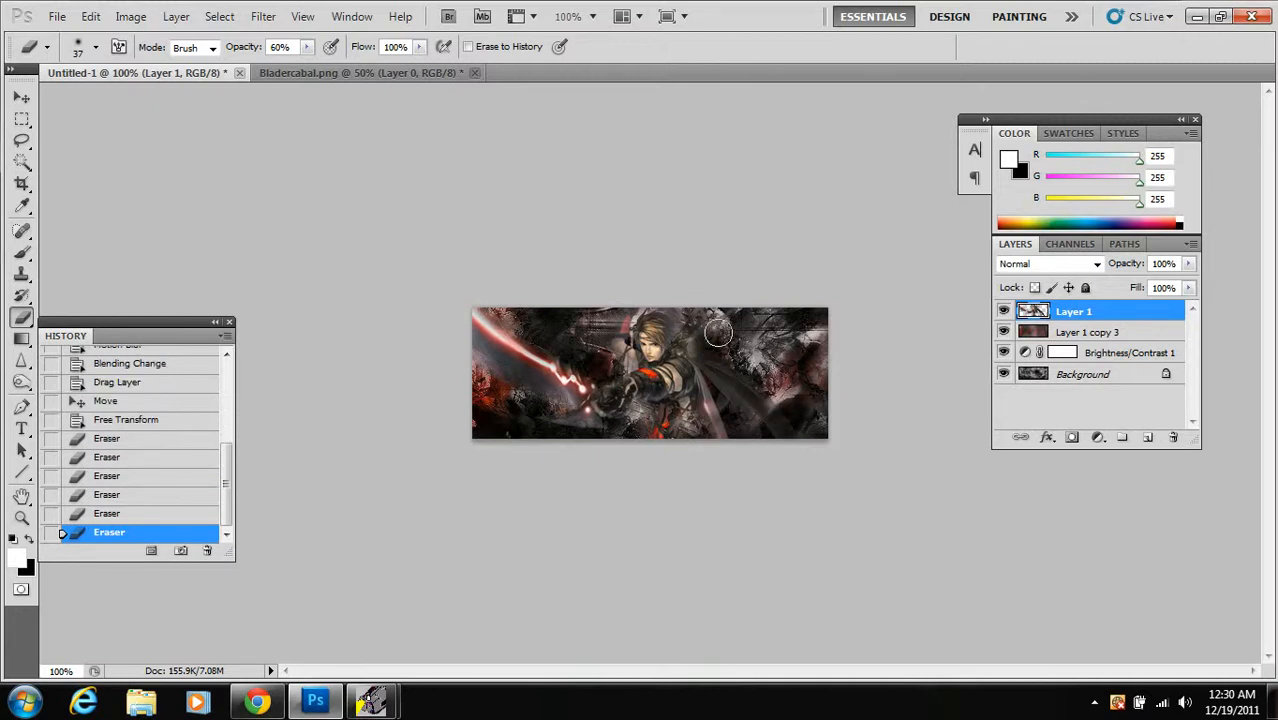
{"action": "left_click_drag", "start_coordinate": [743, 321], "coordinate": [636, 319]}
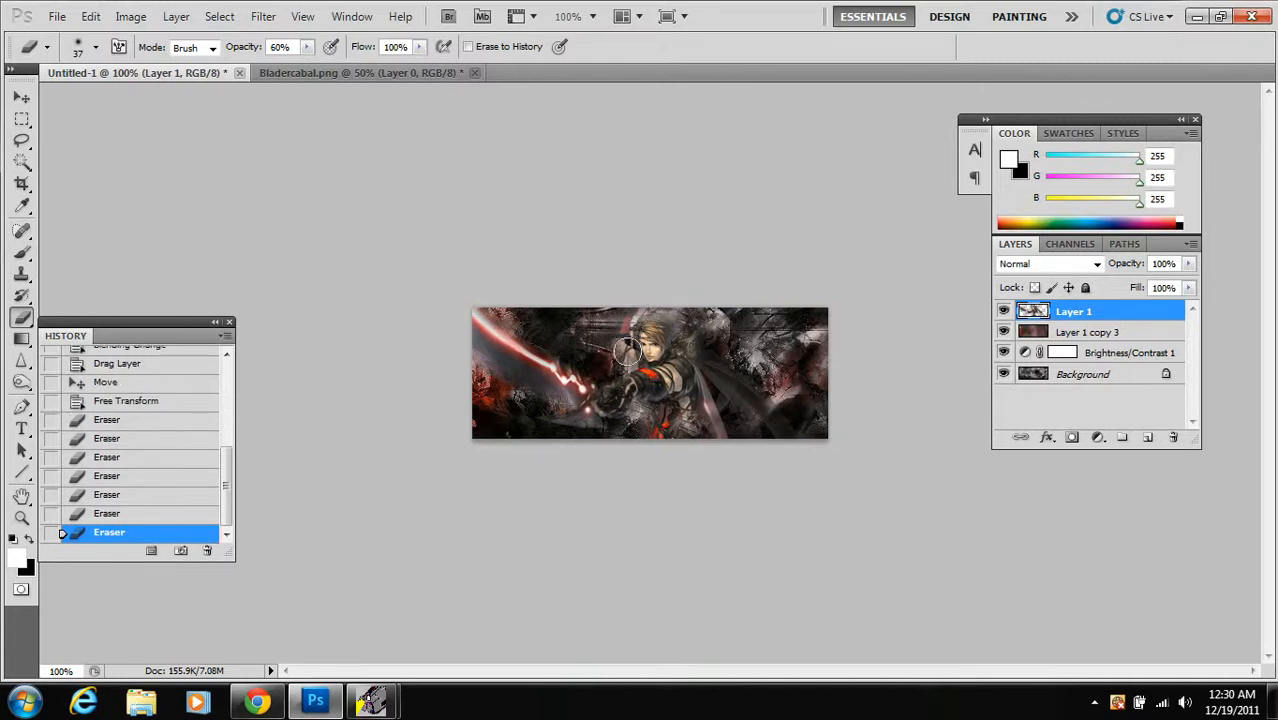
{"action": "left_click", "coordinate": [635, 337]}
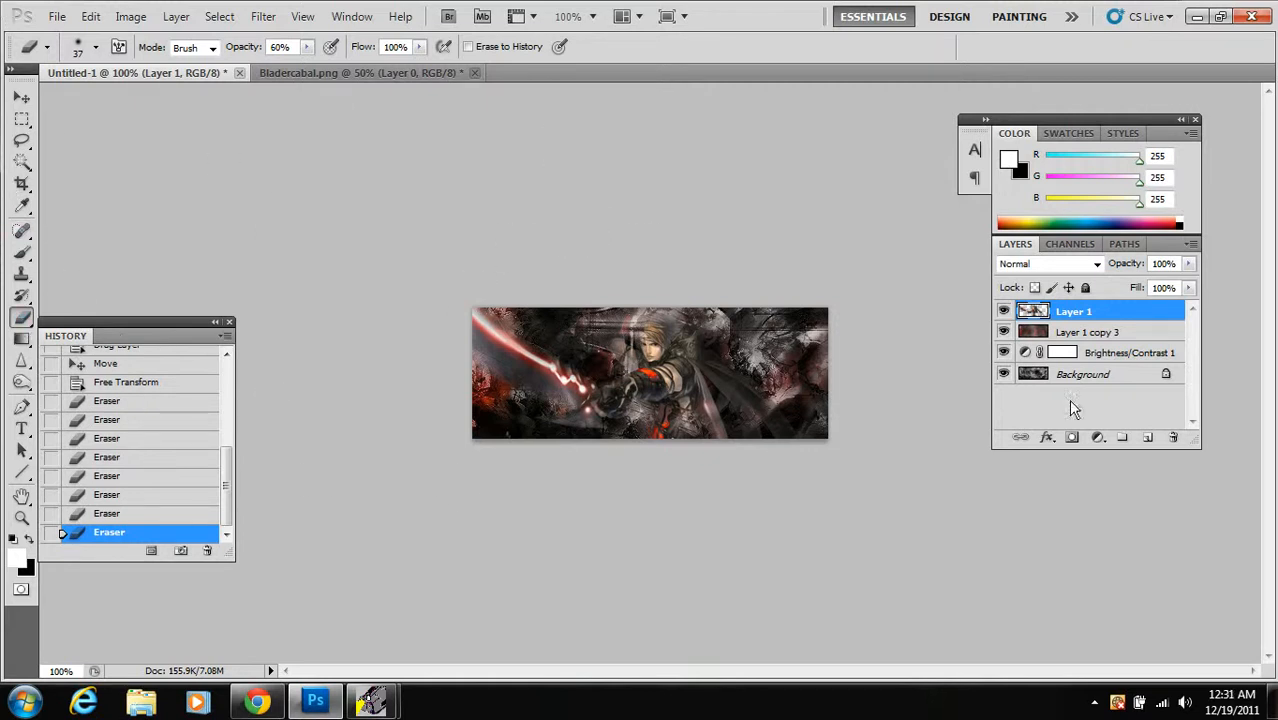
Add a new layer on top and use Apply Image on it with the merged RGB image, Multiply blending and 100% opacity
{"action": "left_click", "coordinate": [1148, 441]}
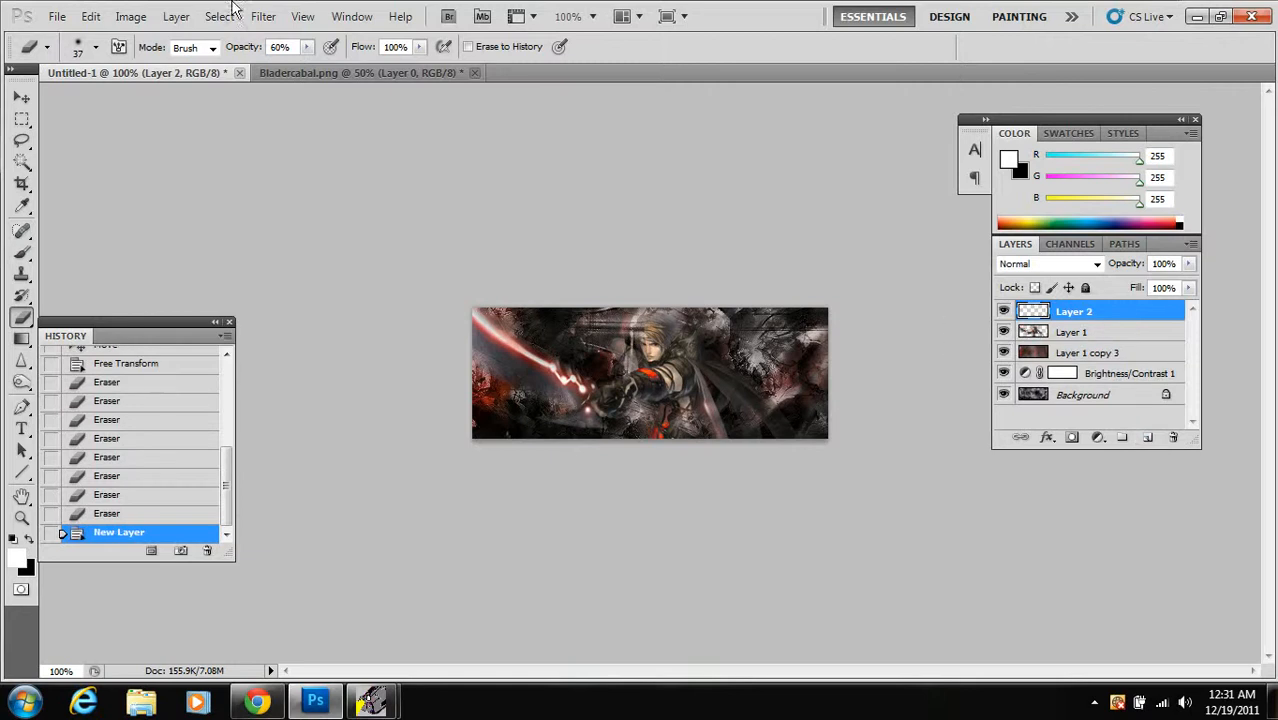
{"action": "left_click", "coordinate": [131, 16]}
{"action": "left_click", "coordinate": [215, 285]}
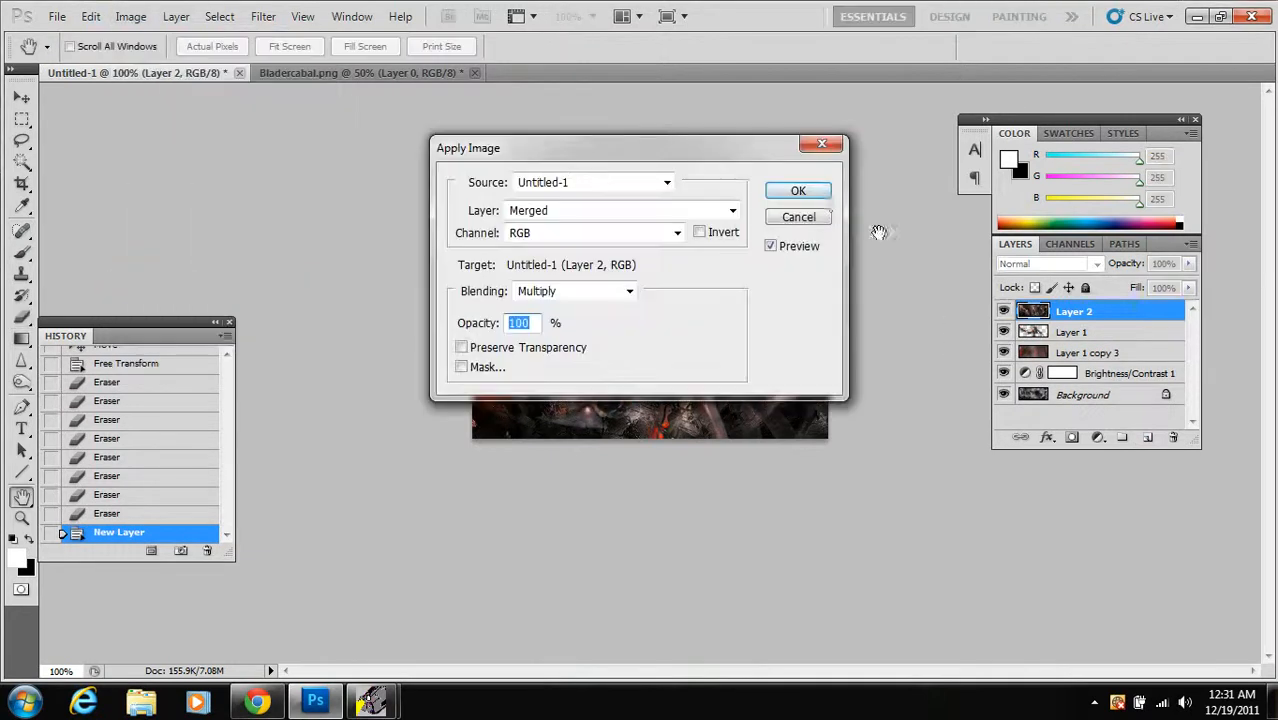
{"action": "left_click", "coordinate": [806, 192]}
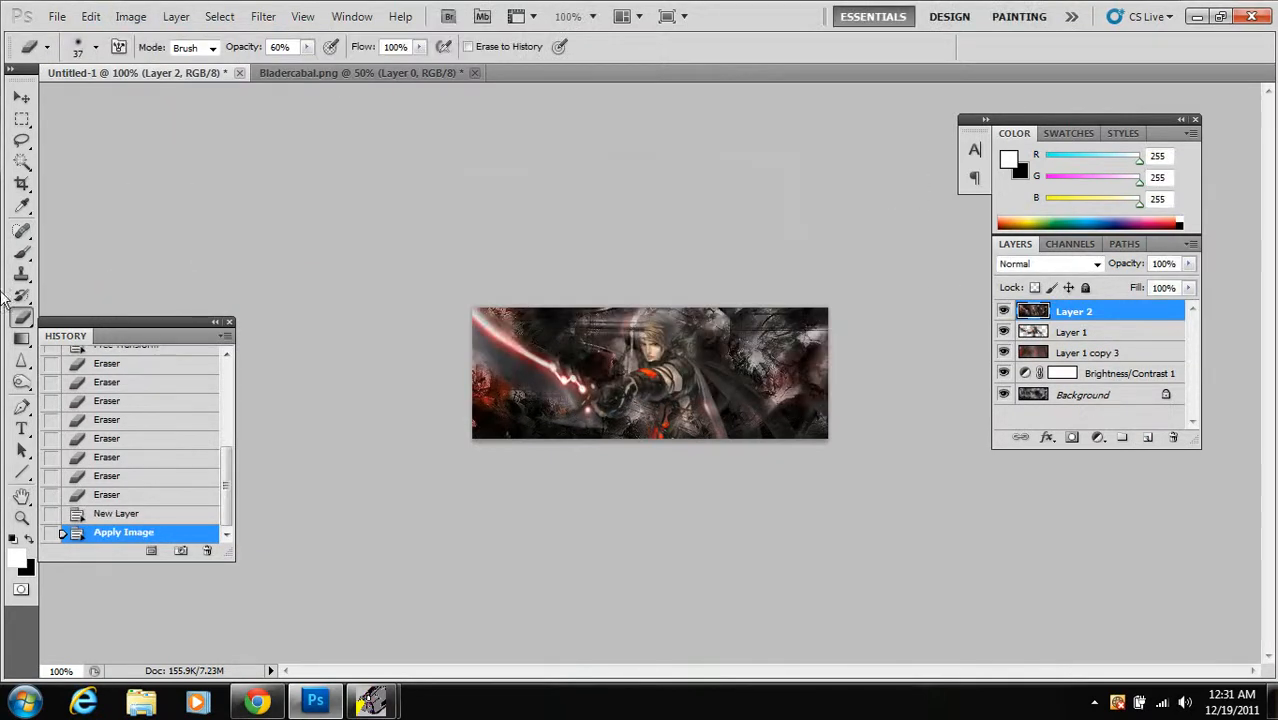
Blur areas around the swordsman and the blade's far end on the new layer using a soft 157 px Blur tool at 50% strength
{"action": "left_click", "coordinate": [24, 362]}
{"action": "right_click", "coordinate": [24, 362]}
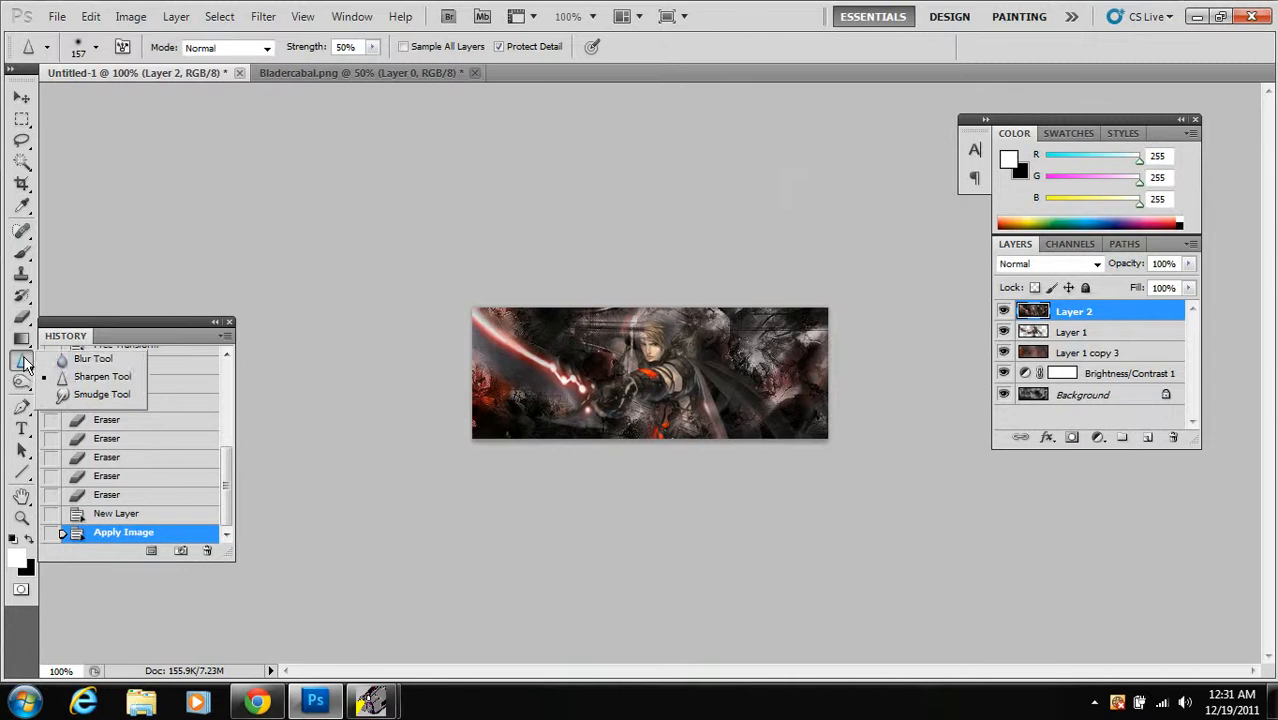
{"action": "left_click", "coordinate": [68, 362]}
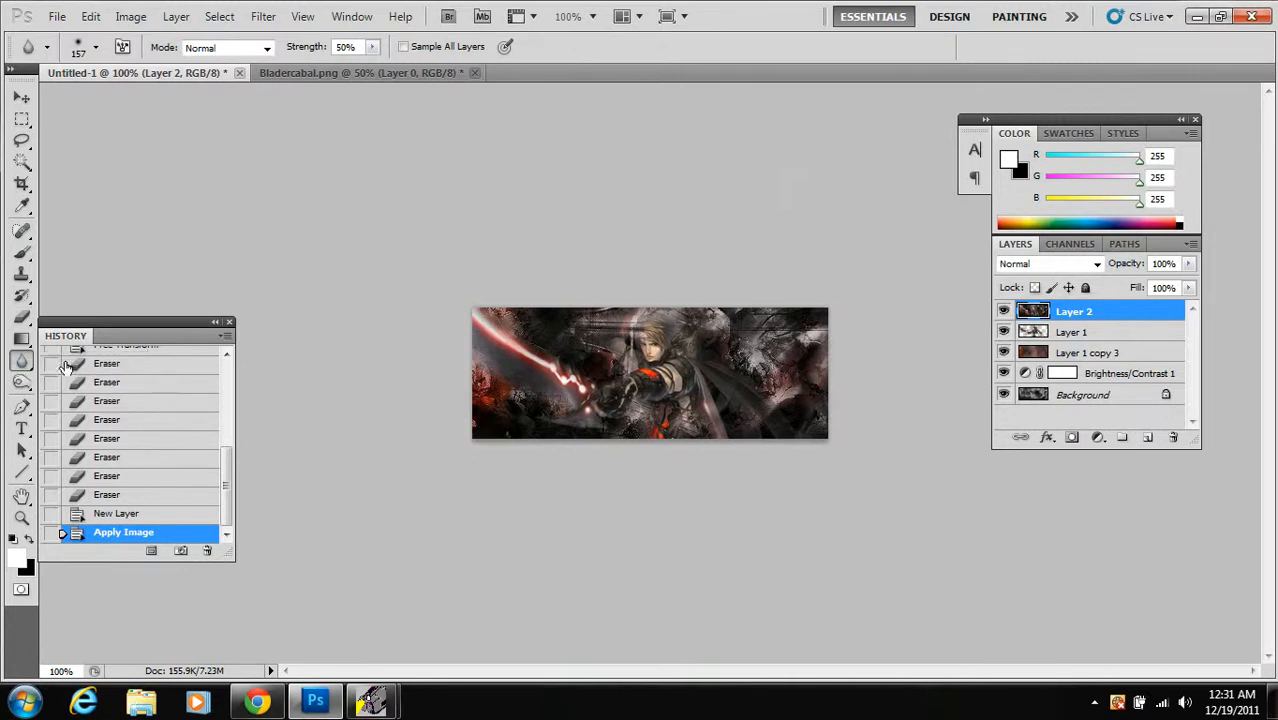
{"action": "left_click", "coordinate": [95, 47]}
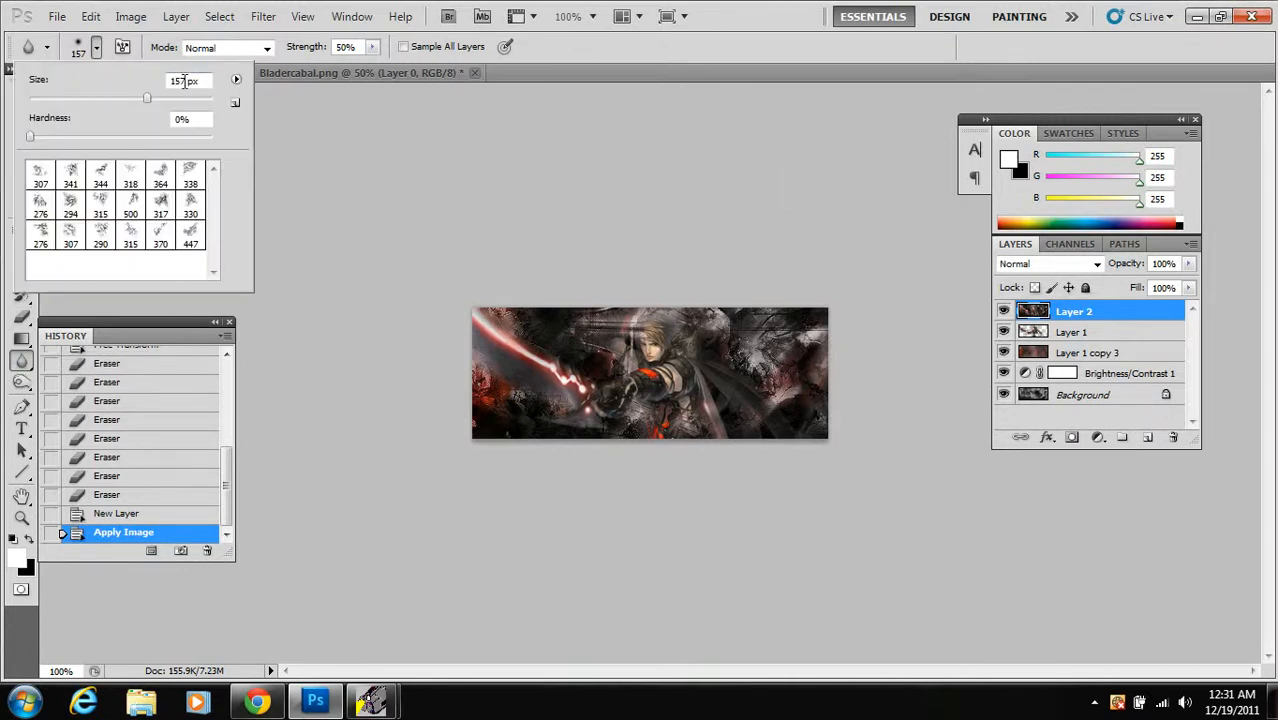
{"action": "left_click_drag", "start_coordinate": [184, 80], "coordinate": [131, 79]}
{"action": "left_click", "coordinate": [97, 47]}
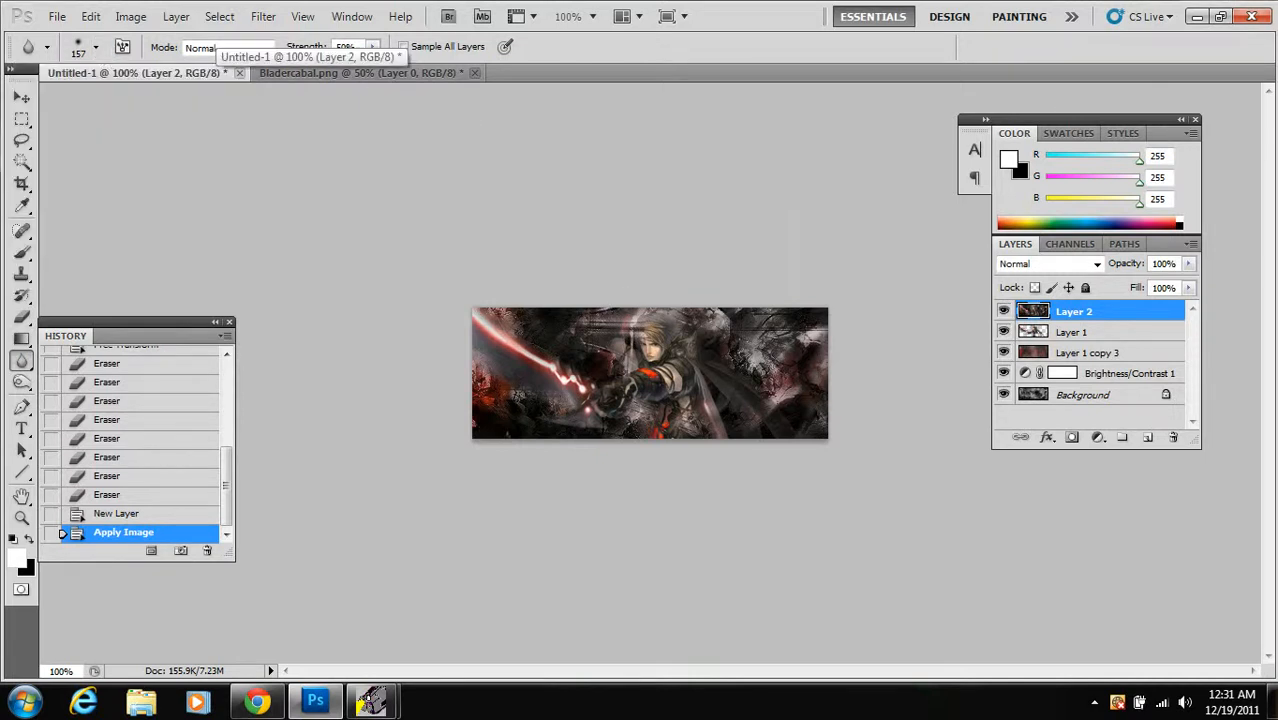
{"action": "mouse_move", "coordinate": [612, 298]}
{"action": "left_mouse_down"}
{"action": "mouse_move", "coordinate": [628, 340]}
{"action": "mouse_move", "coordinate": [606, 356]}
{"action": "left_mouse_up"}
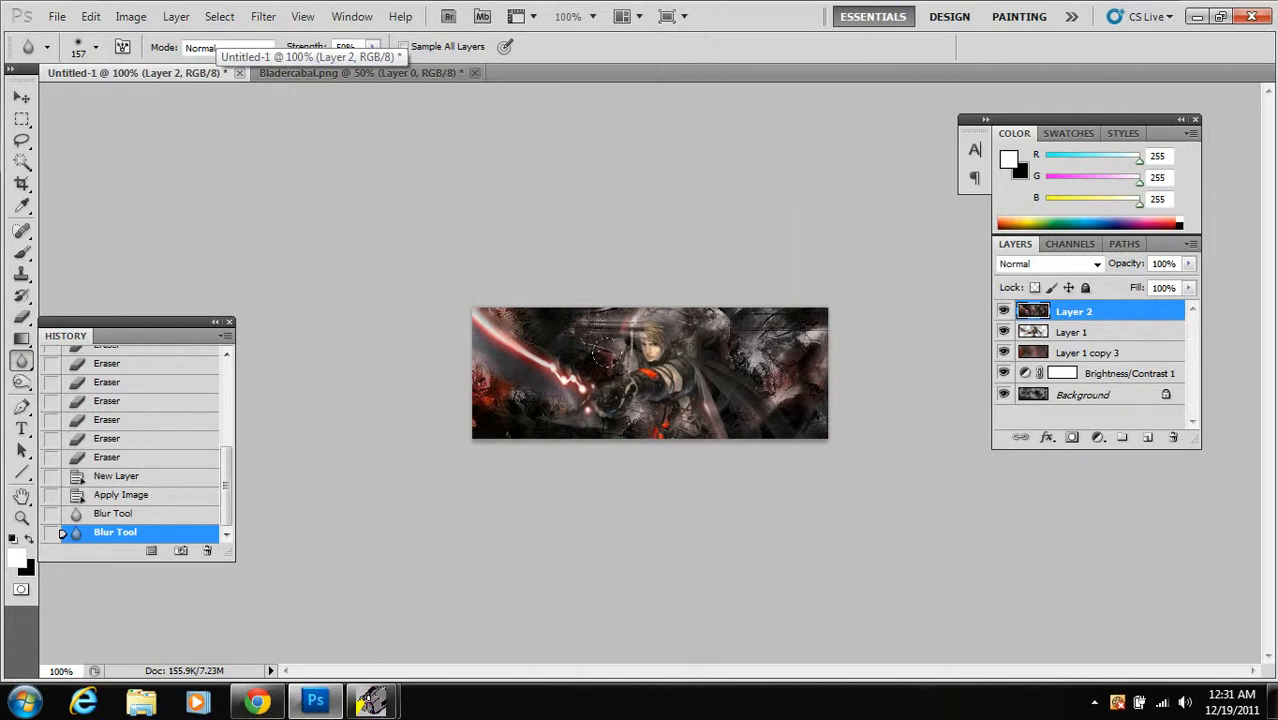
{"action": "left_click_drag", "start_coordinate": [490, 333], "coordinate": [484, 326]}
{"action": "left_click_drag", "start_coordinate": [484, 326], "coordinate": [474, 318]}
{"action": "left_click_drag", "start_coordinate": [677, 356], "coordinate": [690, 362]}
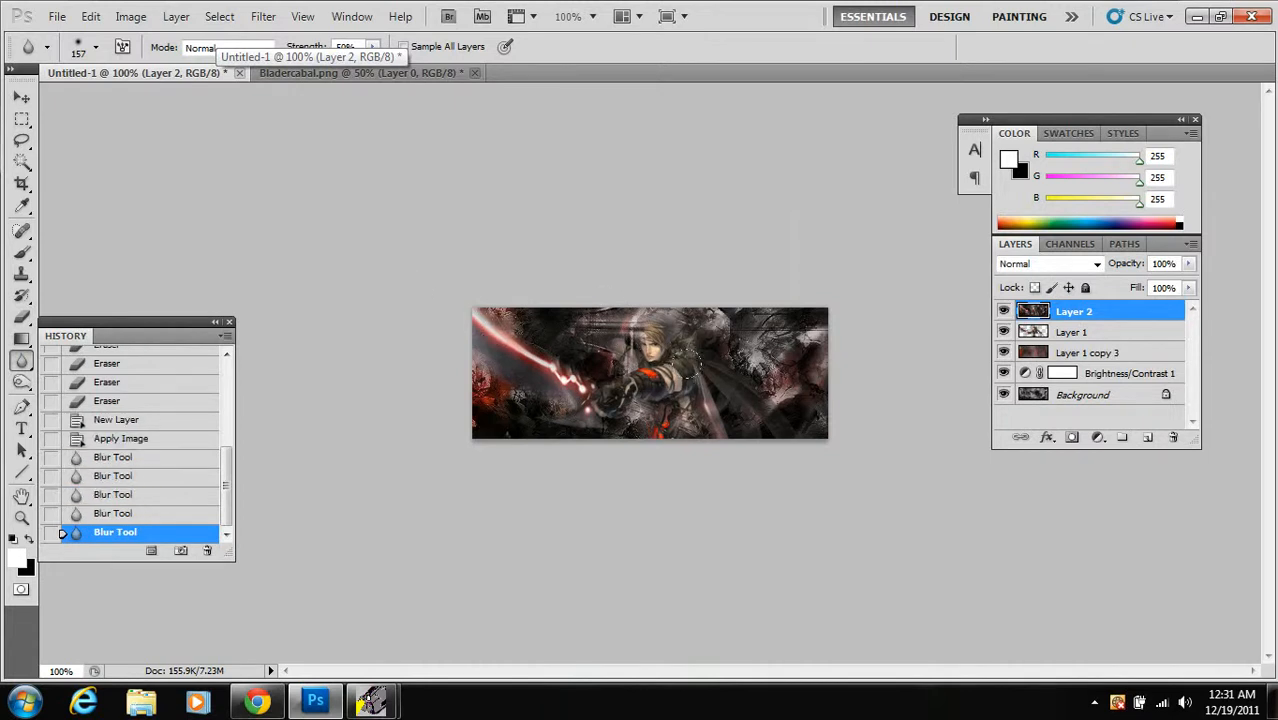
{"action": "left_click_drag", "start_coordinate": [604, 366], "coordinate": [592, 368]}
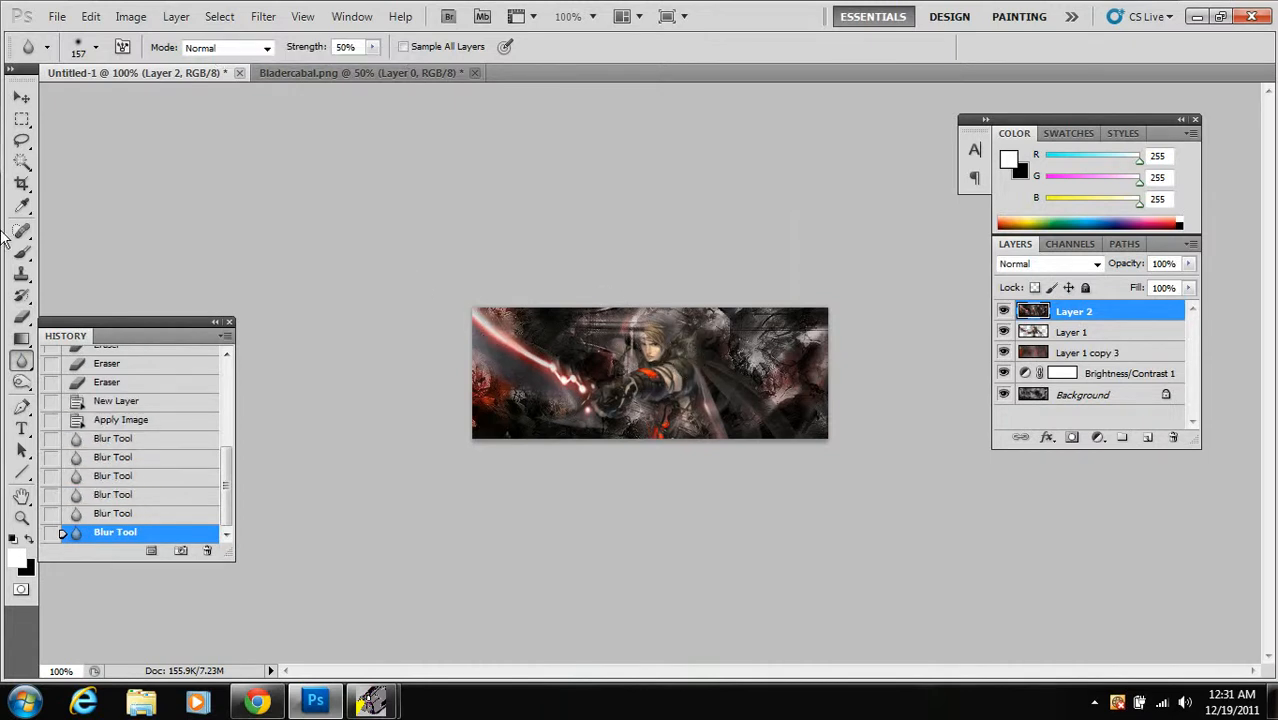
Sharpen the swordsman's upper body and glowing blade with the Sharpen tool at 157 px and 50% strength
{"action": "right_click", "coordinate": [21, 359]}
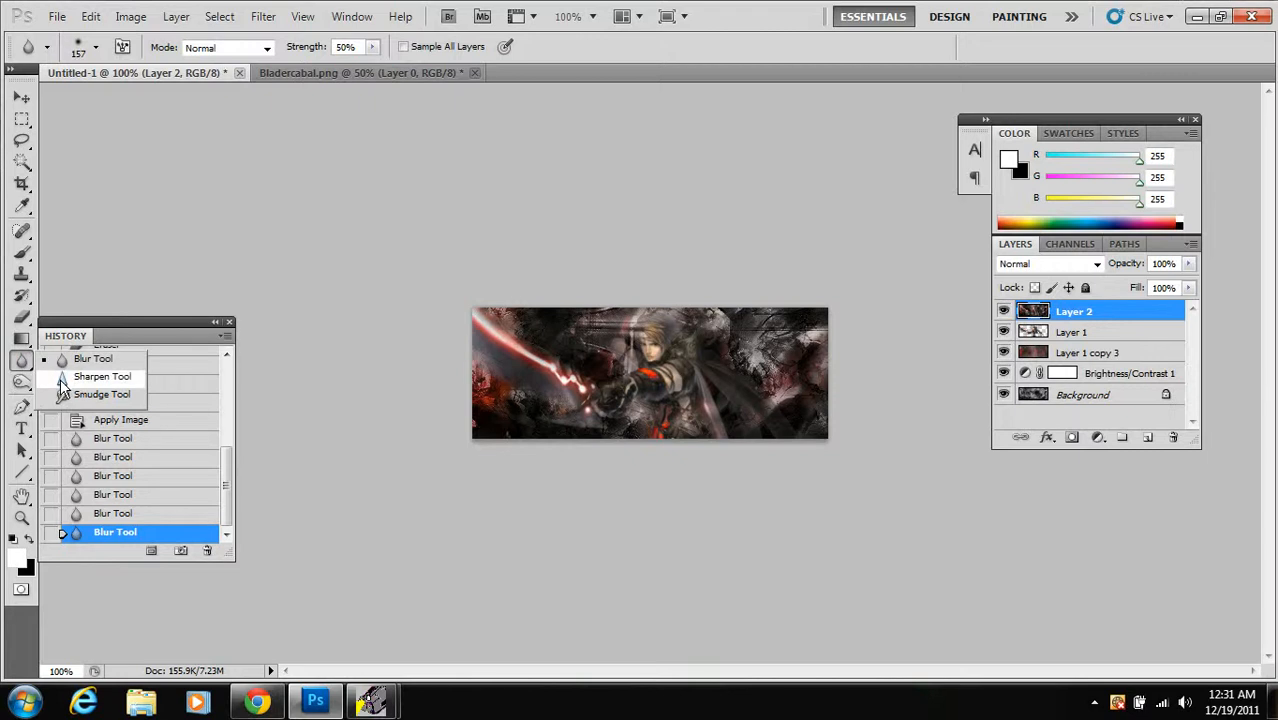
{"action": "left_click", "coordinate": [95, 377]}
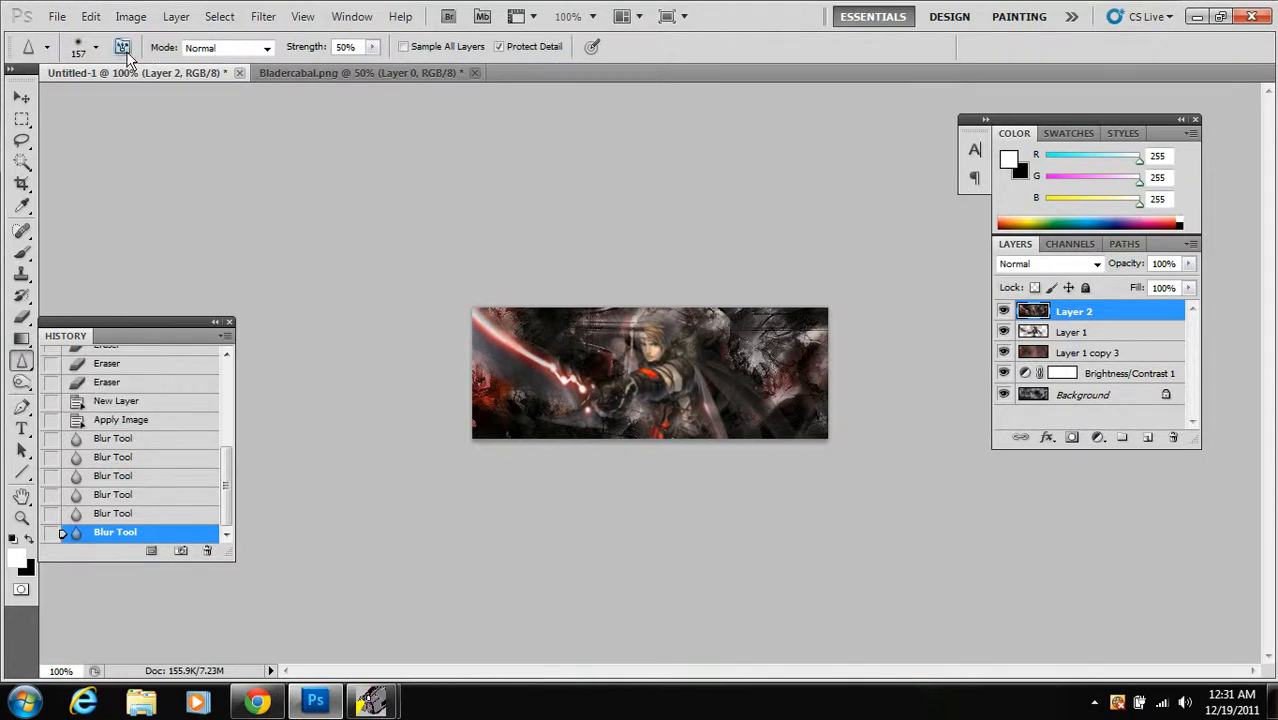
{"action": "left_click", "coordinate": [624, 369]}
{"action": "left_click_drag", "start_coordinate": [578, 376], "coordinate": [534, 347]}
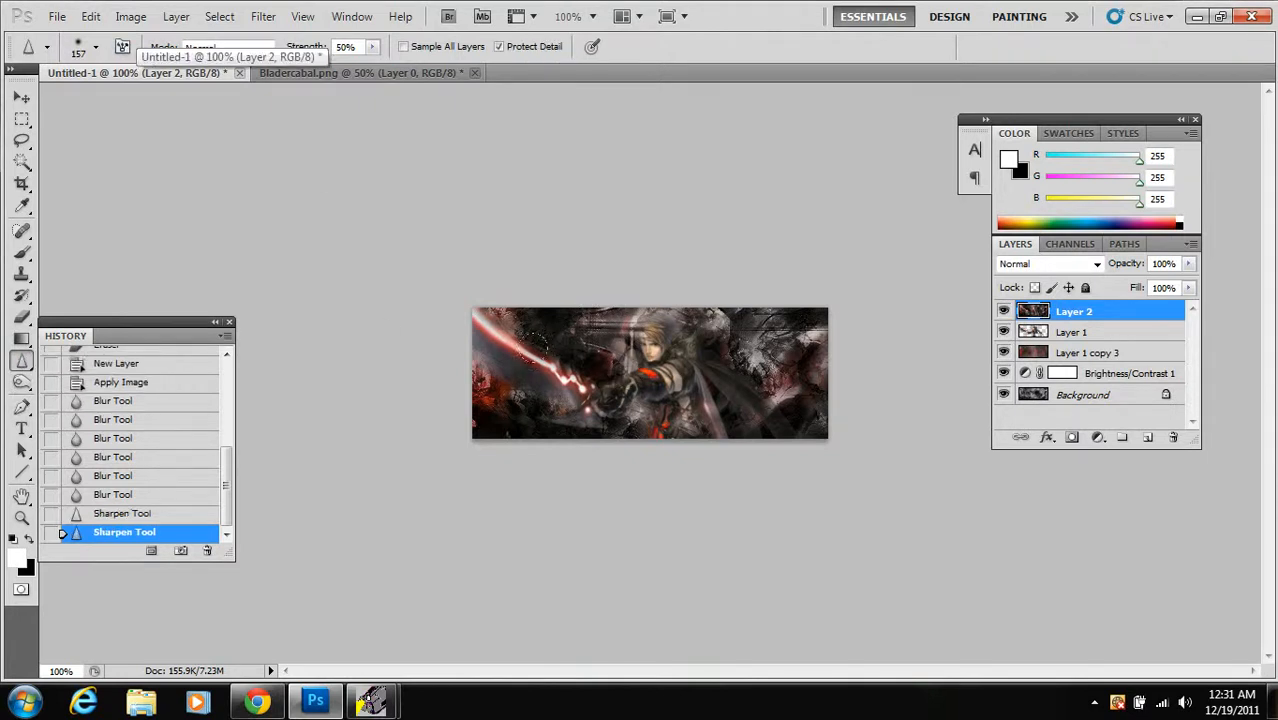
{"action": "left_click", "coordinate": [539, 325]}
{"action": "left_click", "coordinate": [540, 322]}
{"action": "left_click", "coordinate": [540, 322]}
{"action": "left_click", "coordinate": [687, 353]}
{"action": "left_click", "coordinate": [676, 360]}
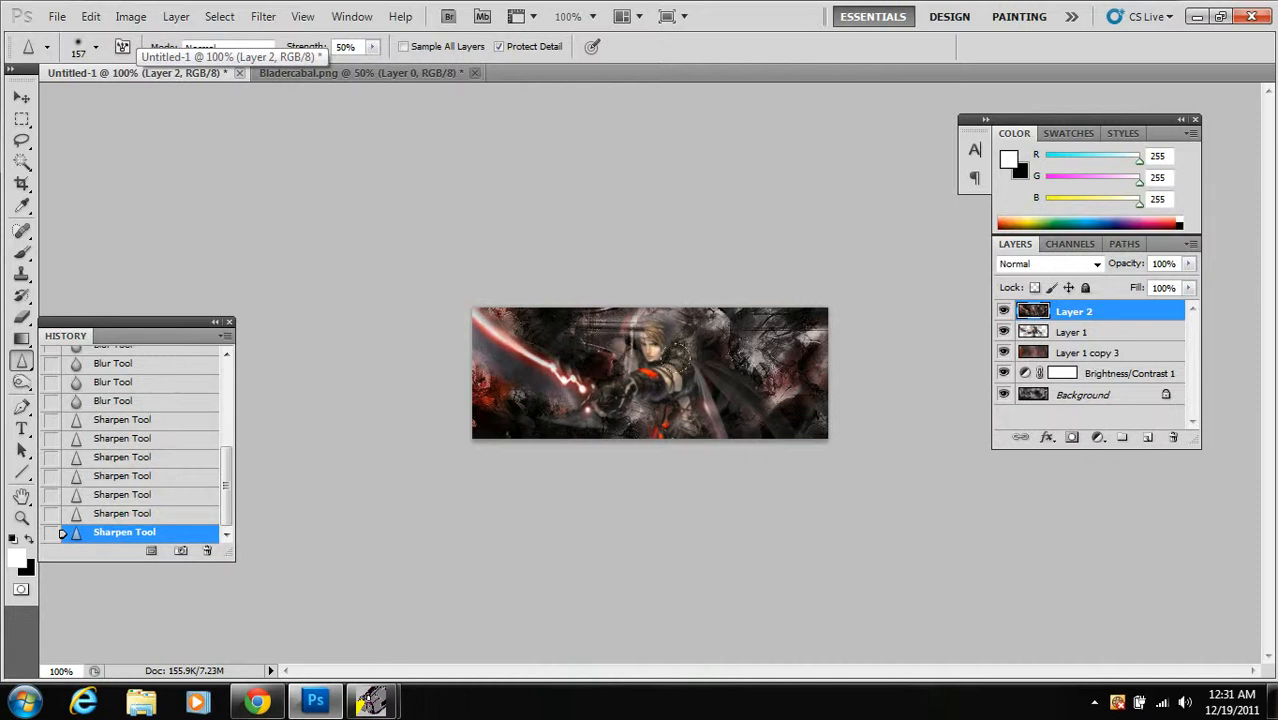
{"action": "left_click", "coordinate": [664, 364]}
{"action": "left_click", "coordinate": [660, 366]}
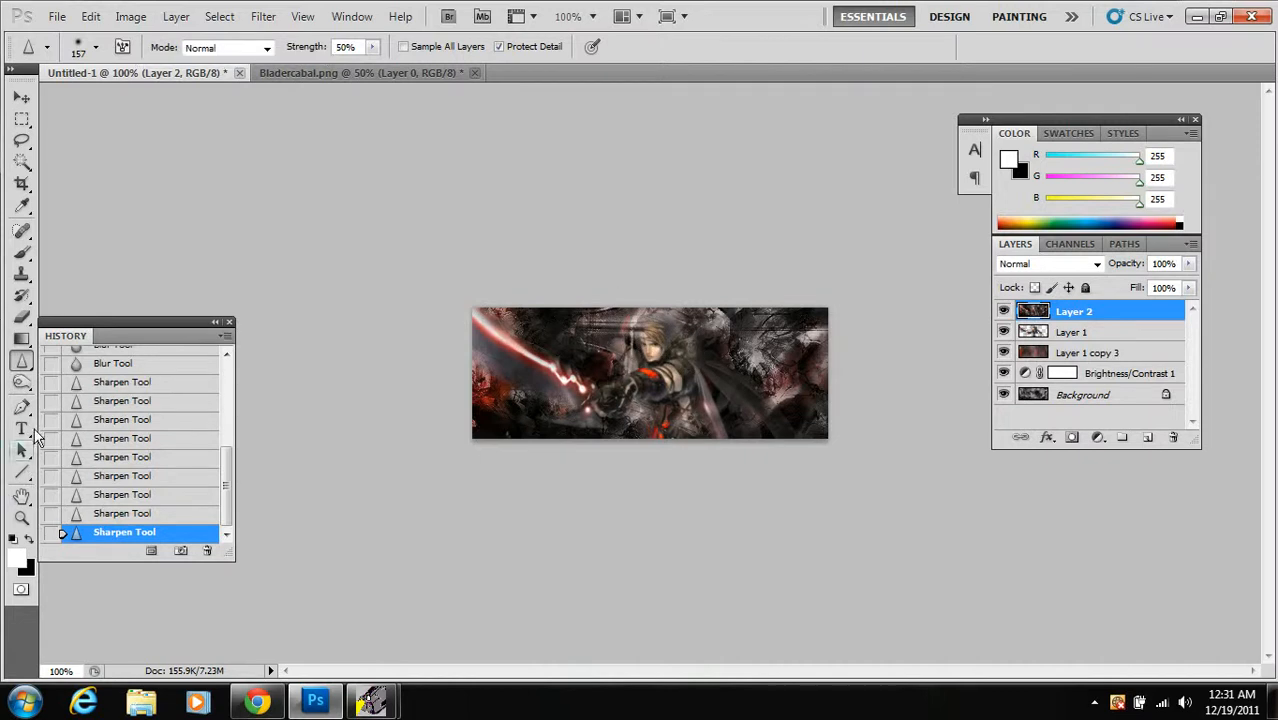
Lighten the swordsman's face, body, glowing blade and cape side with the 157 px Dodge tool, Midtones at 50% exposure, undoing one stroke
{"action": "left_click", "coordinate": [24, 381]}
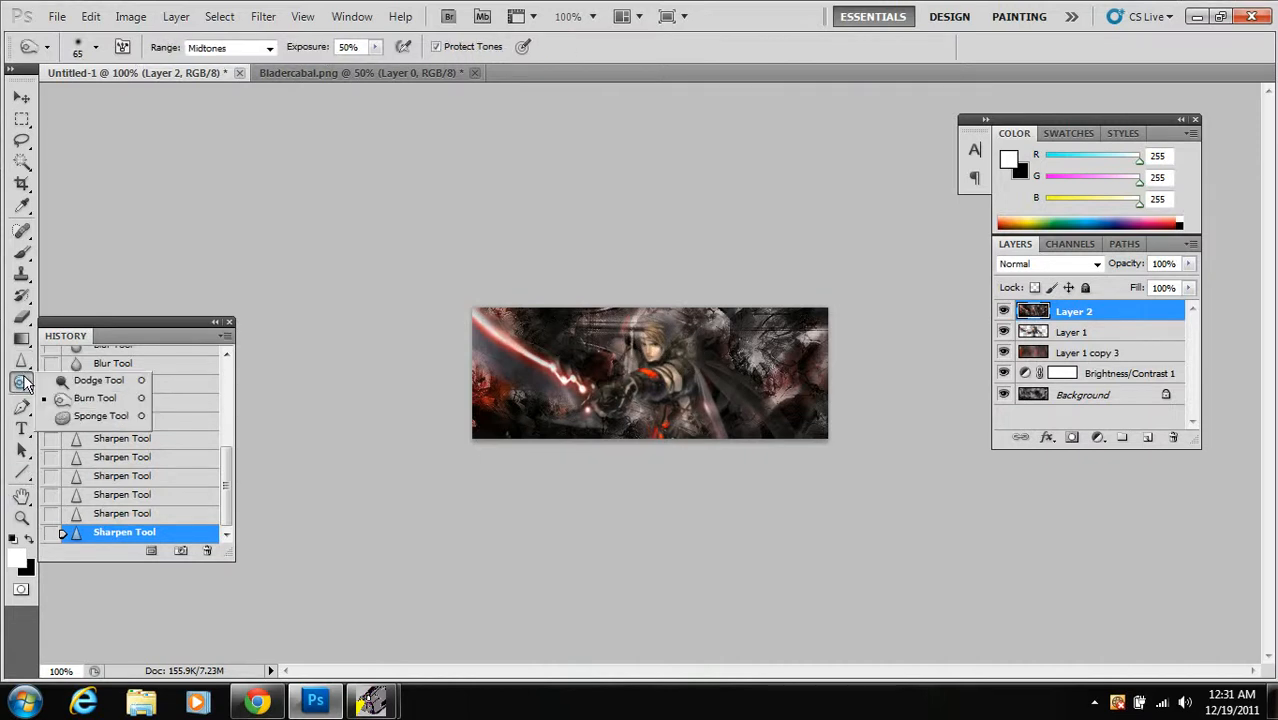
{"action": "left_click", "coordinate": [72, 382]}
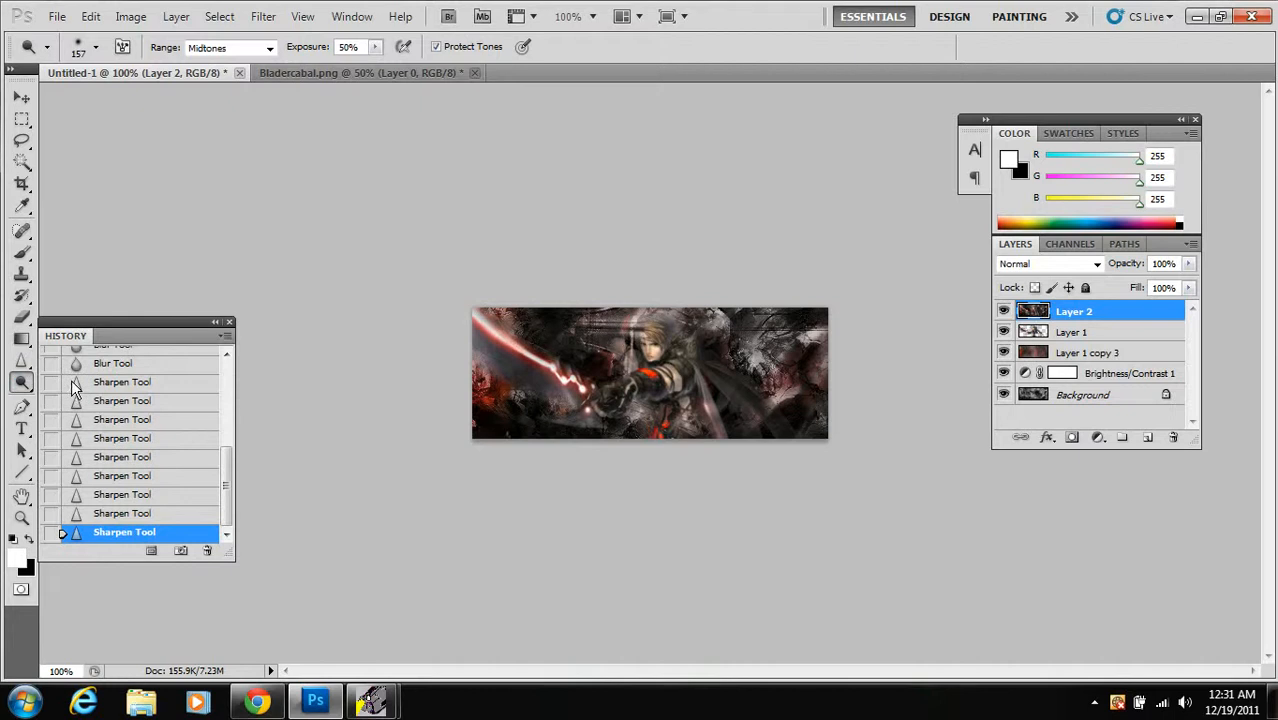
{"action": "left_click", "coordinate": [647, 340]}
{"action": "left_click", "coordinate": [640, 408]}
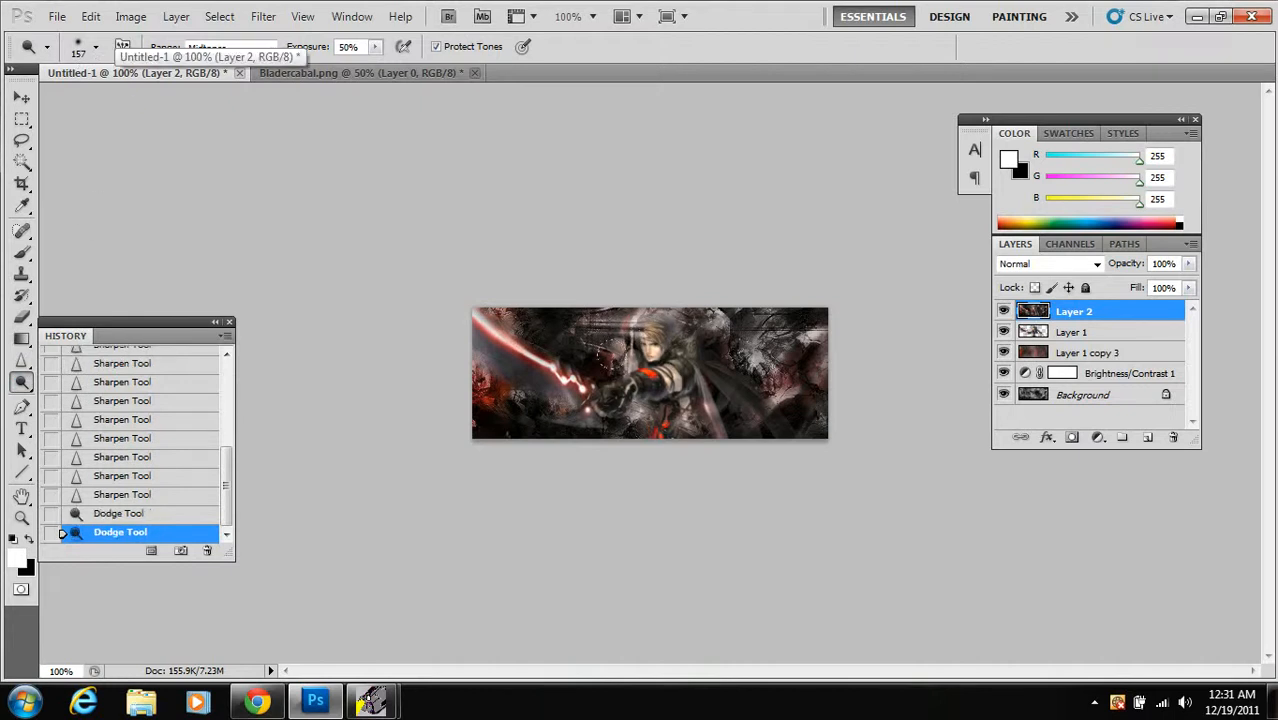
{"action": "left_click", "coordinate": [530, 331]}
{"action": "left_click", "coordinate": [470, 300]}
{"action": "left_click", "coordinate": [515, 343]}
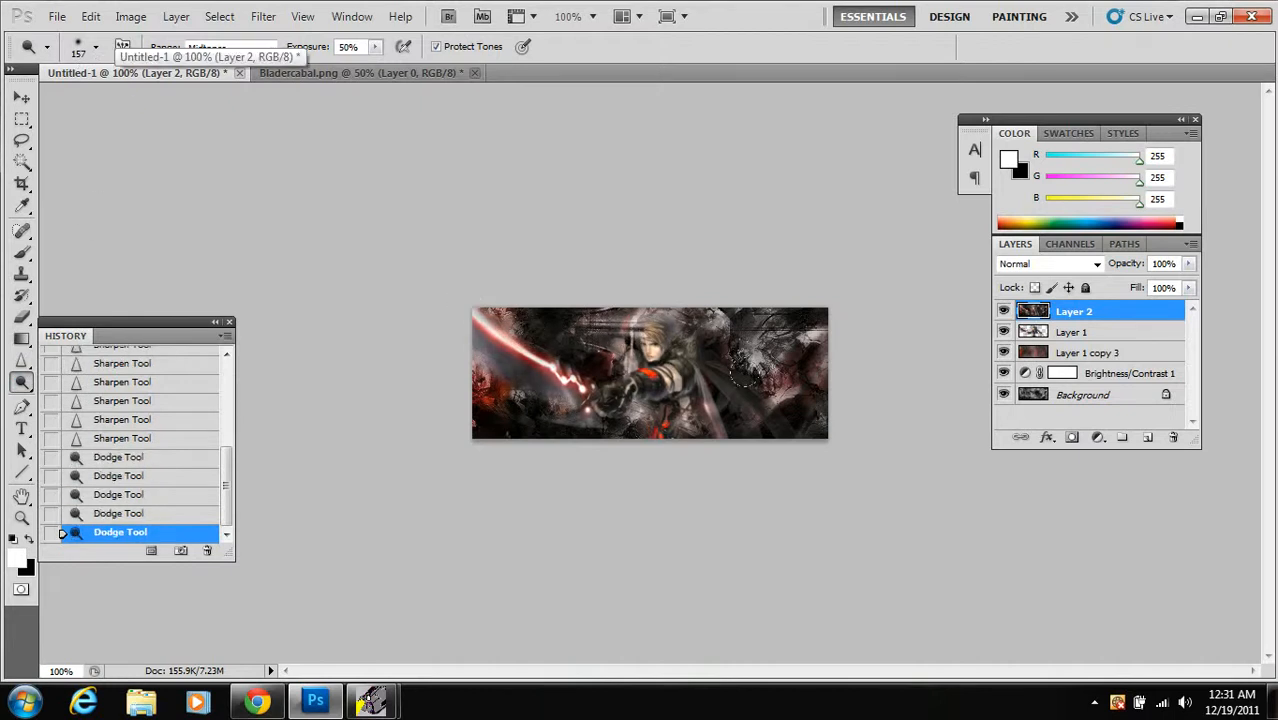
{"action": "left_click", "coordinate": [158, 516]}
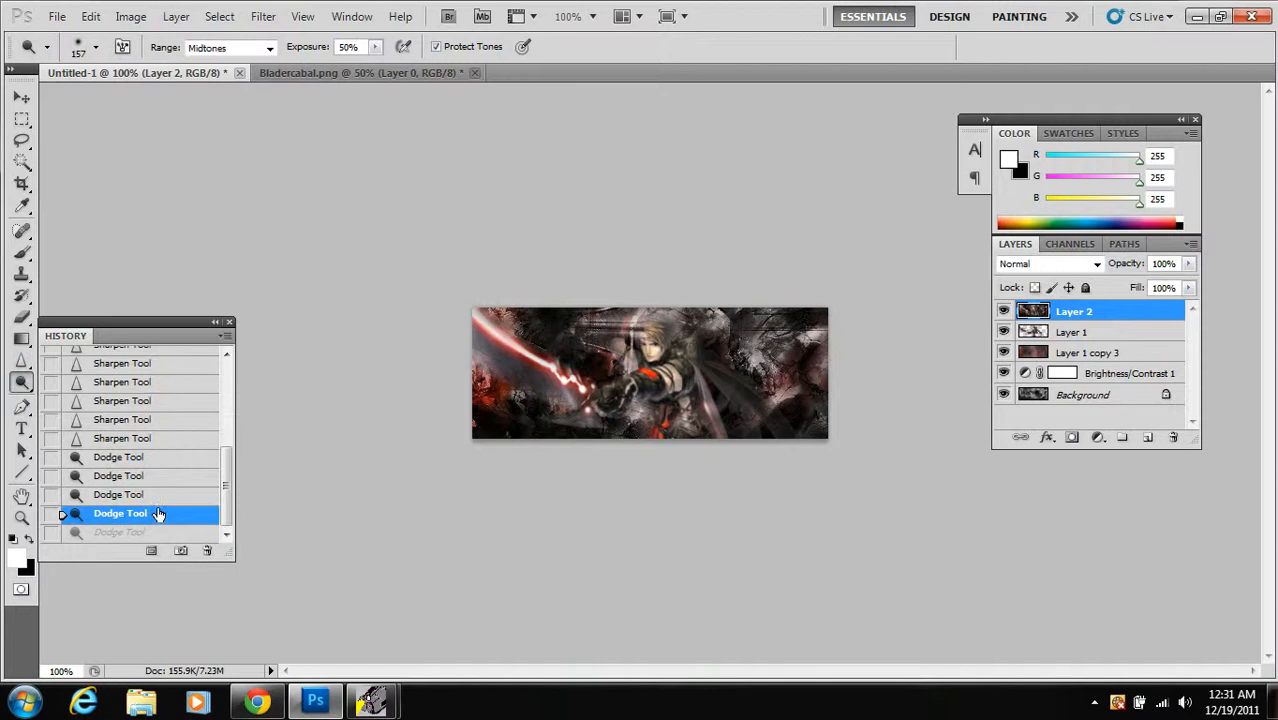
{"action": "left_click", "coordinate": [775, 399]}
{"action": "left_click", "coordinate": [685, 408]}
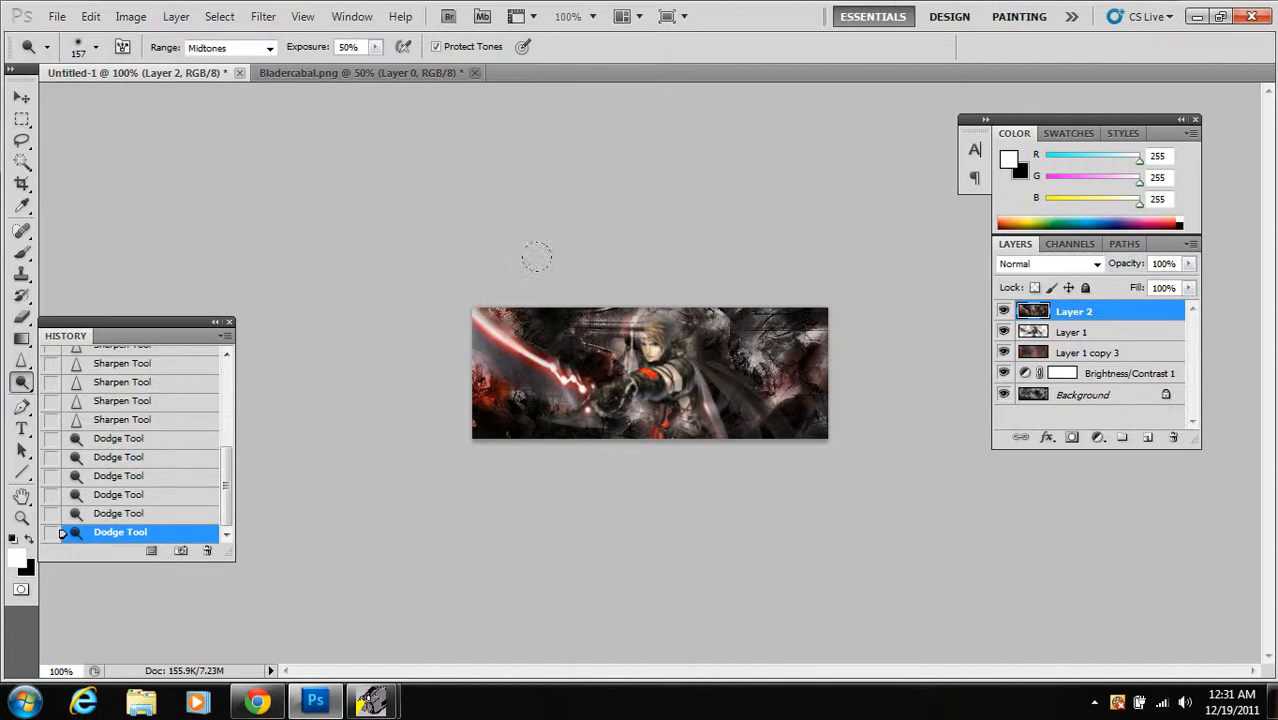
{"action": "left_click", "coordinate": [646, 321]}
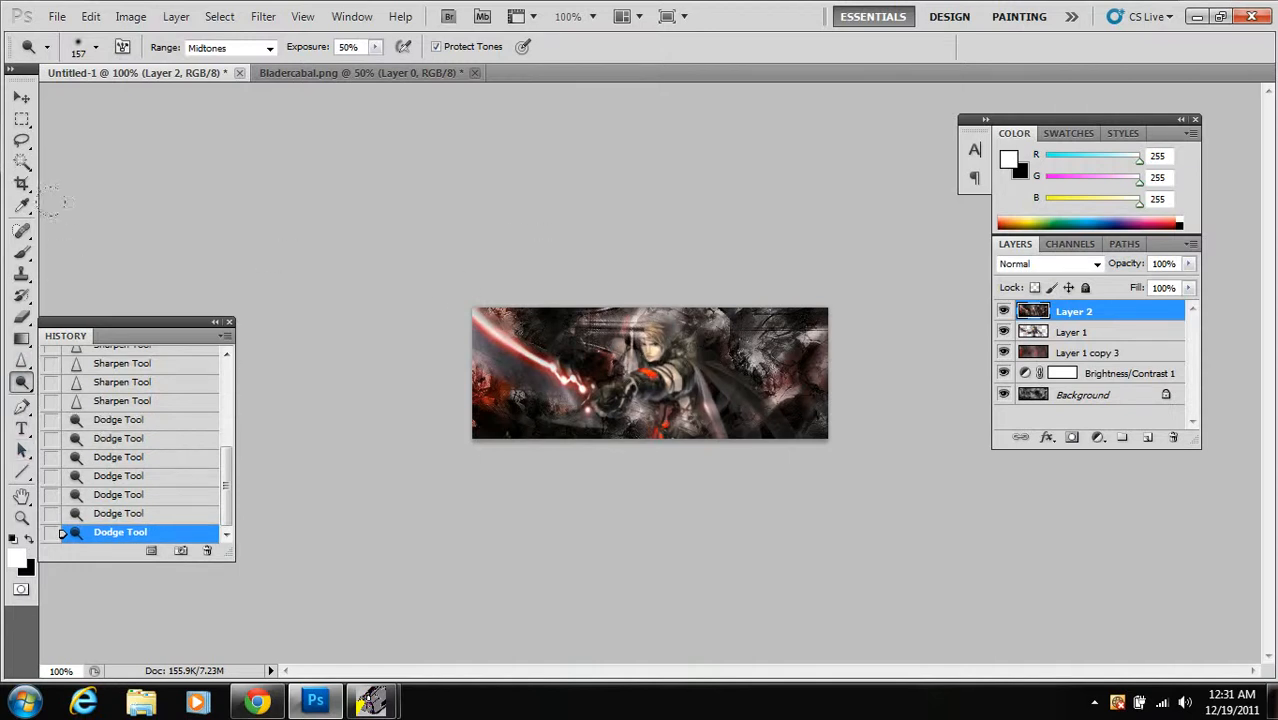
Darken the background around the blade and the swordsman with the soft 65 px Burn tool, Midtones at 50% exposure
{"action": "left_click", "coordinate": [21, 383]}
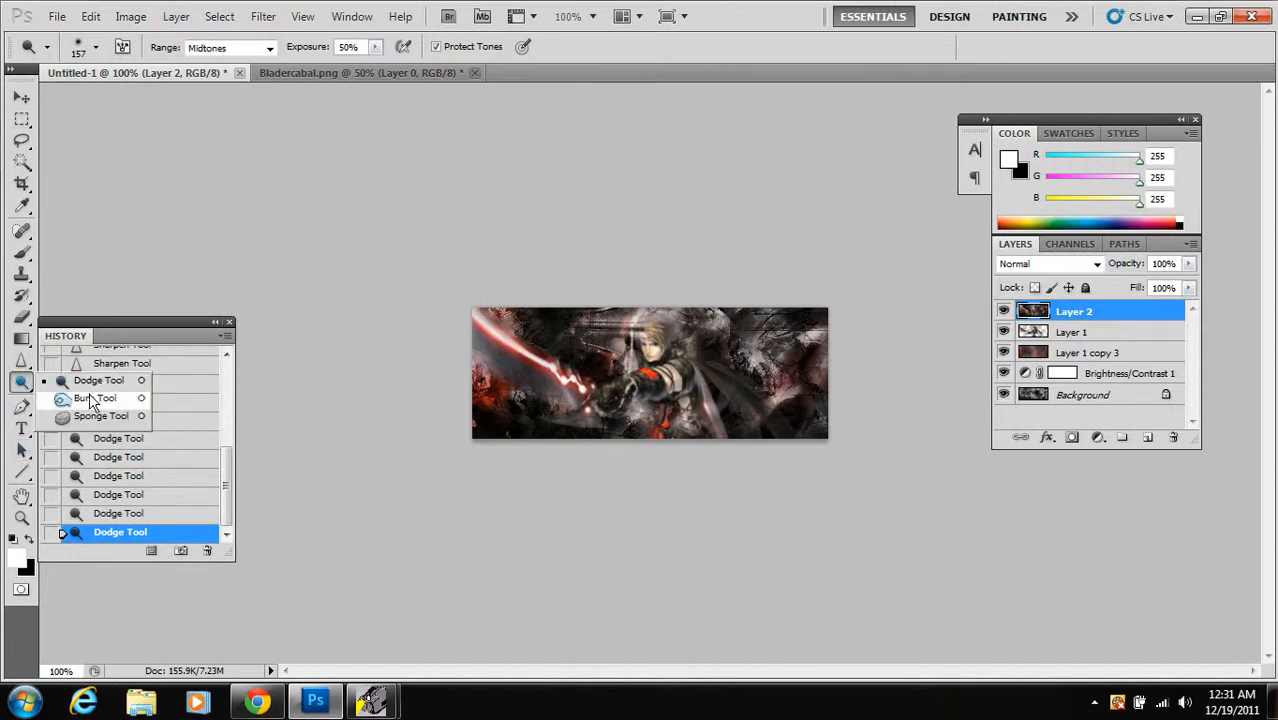
{"action": "left_click", "coordinate": [94, 397]}
{"action": "left_click", "coordinate": [97, 48]}
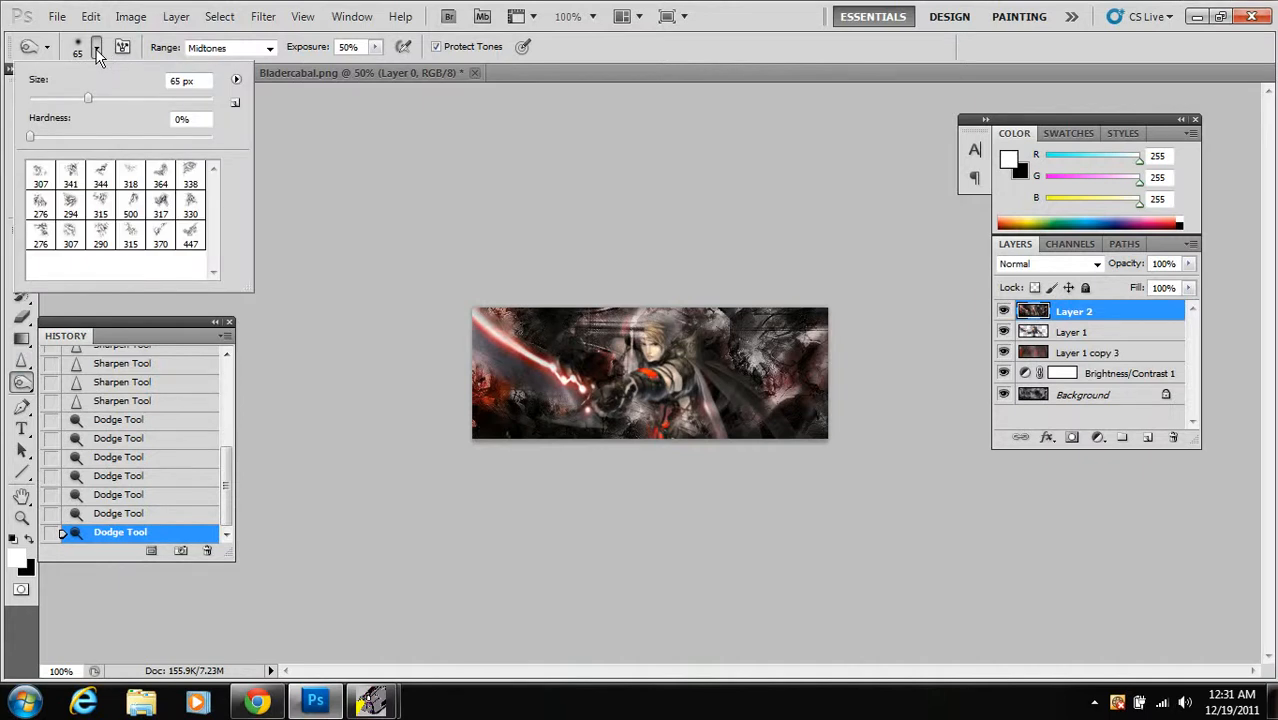
{"action": "left_click", "coordinate": [97, 48]}
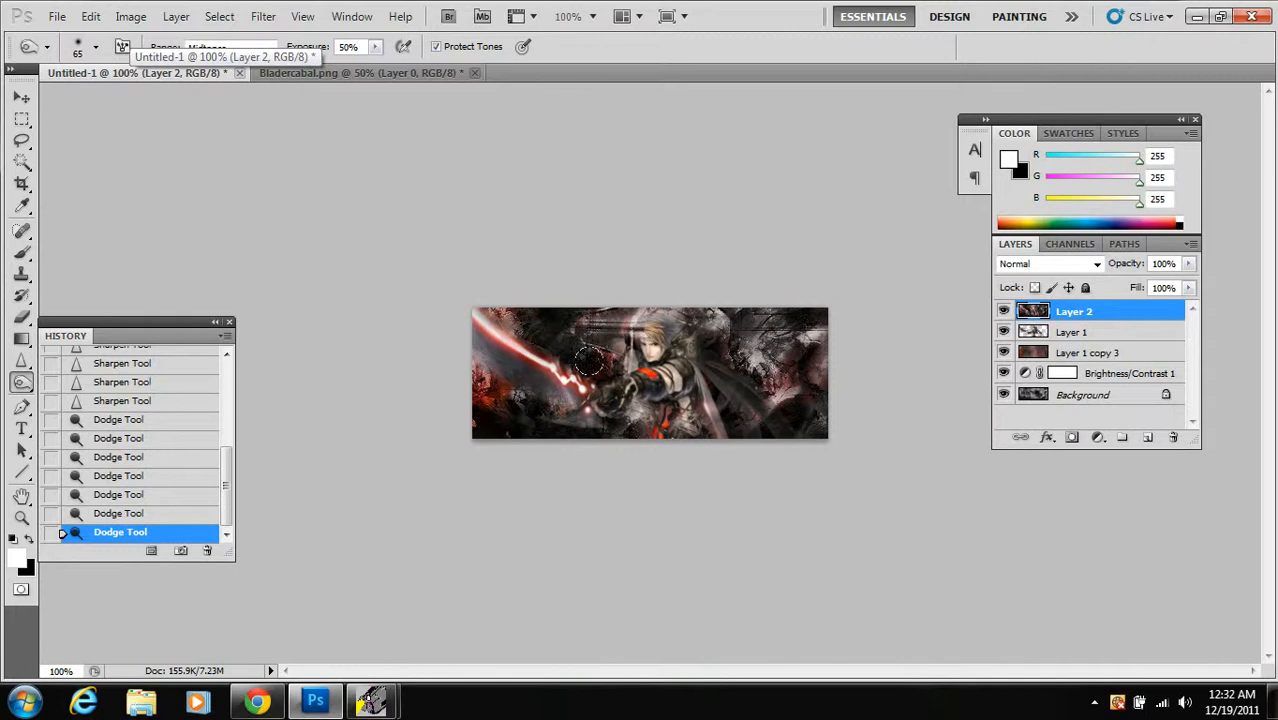
{"action": "mouse_move", "coordinate": [494, 314]}
{"action": "left_mouse_down"}
{"action": "mouse_move", "coordinate": [488, 350]}
{"action": "mouse_move", "coordinate": [553, 415]}
{"action": "mouse_move", "coordinate": [630, 408]}
{"action": "mouse_move", "coordinate": [632, 422]}
{"action": "mouse_move", "coordinate": [715, 404]}
{"action": "left_mouse_up"}
{"action": "mouse_move", "coordinate": [723, 404]}
{"action": "left_mouse_down"}
{"action": "mouse_move", "coordinate": [749, 420]}
{"action": "mouse_move", "coordinate": [767, 410]}
{"action": "mouse_move", "coordinate": [760, 382]}
{"action": "mouse_move", "coordinate": [704, 338]}
{"action": "mouse_move", "coordinate": [698, 308]}
{"action": "mouse_move", "coordinate": [670, 284]}
{"action": "mouse_move", "coordinate": [605, 332]}
{"action": "left_mouse_up"}
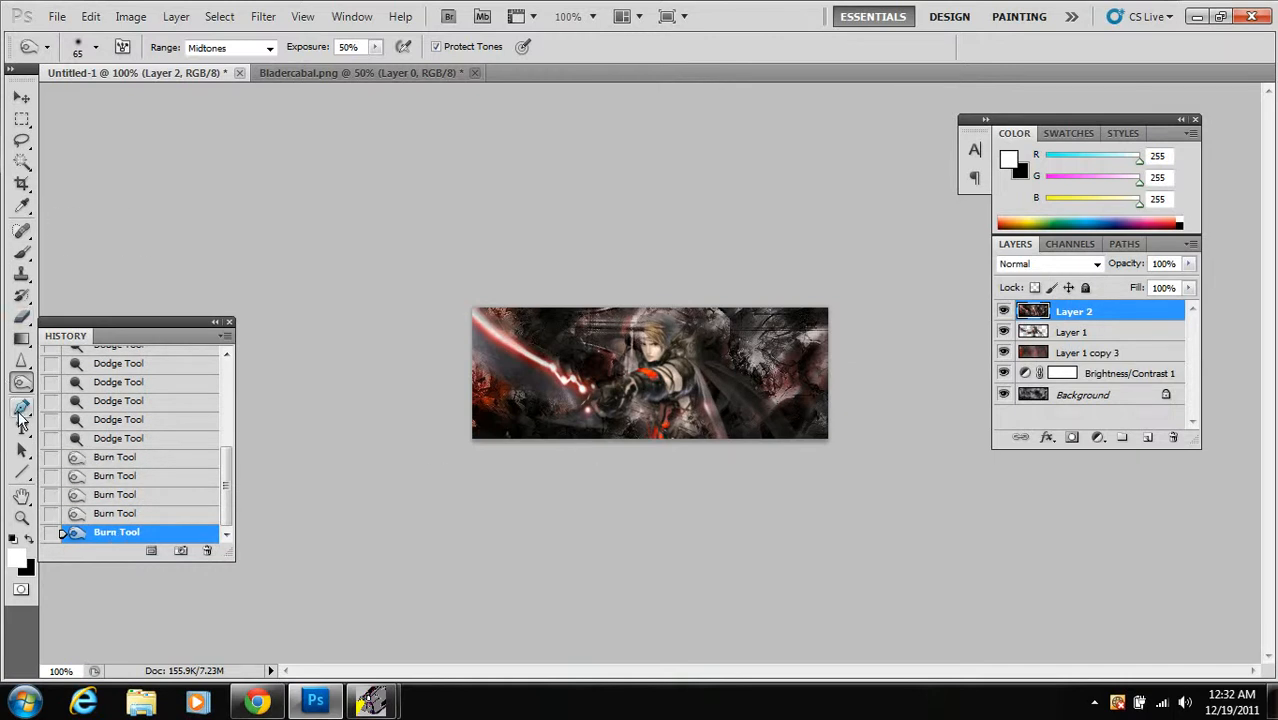
Add a new empty layer on top of the banner and bring up the Bladercabal.png render
{"action": "left_click", "coordinate": [21, 98]}
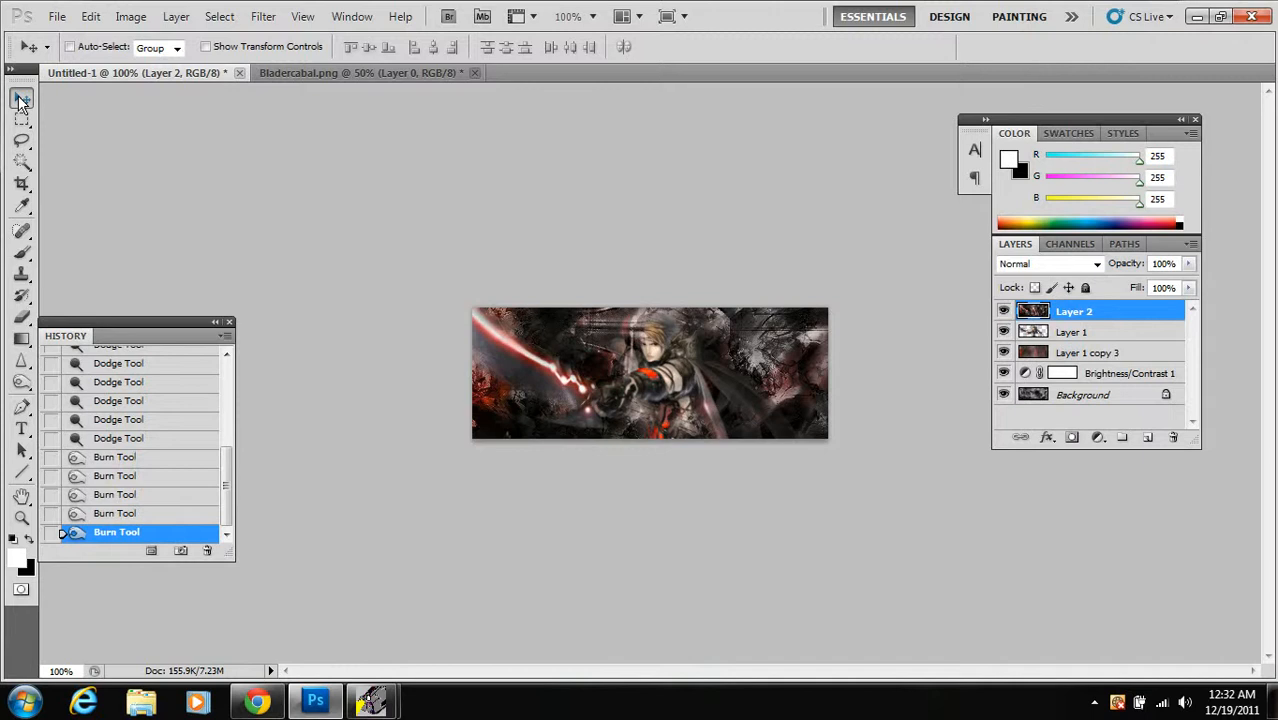
{"action": "left_click", "coordinate": [1148, 438]}
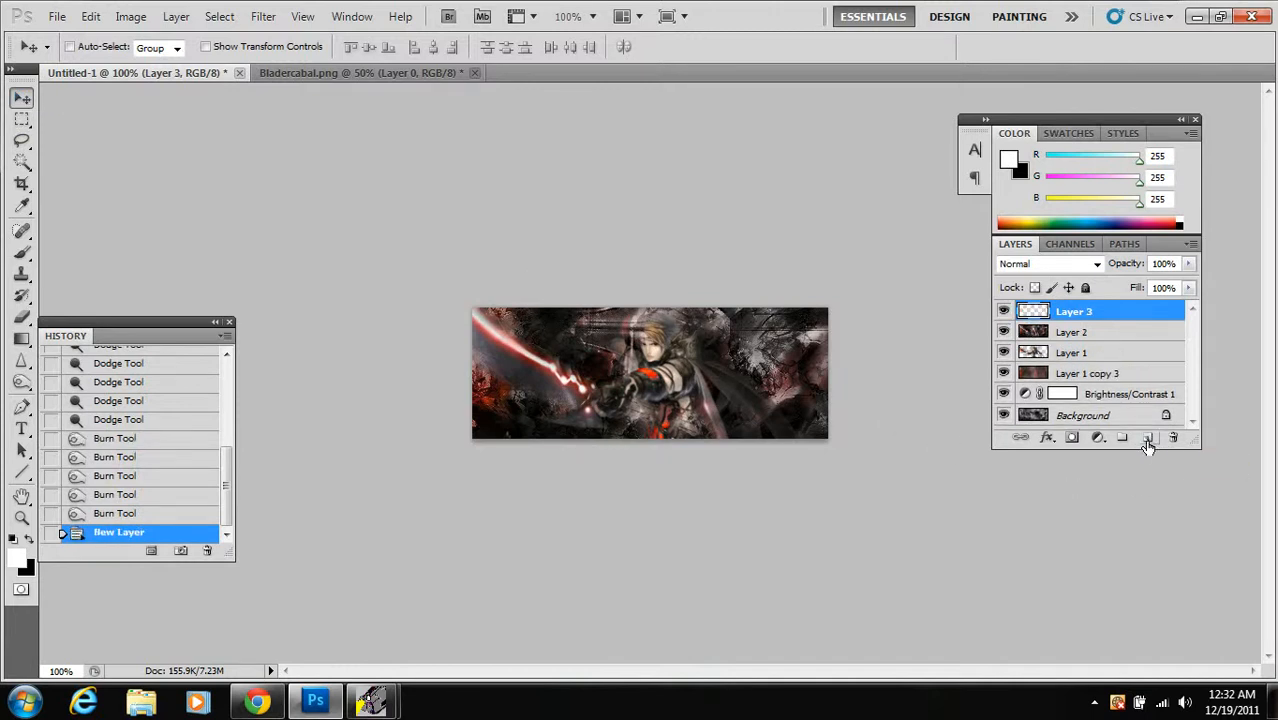
{"action": "left_click", "coordinate": [341, 72]}
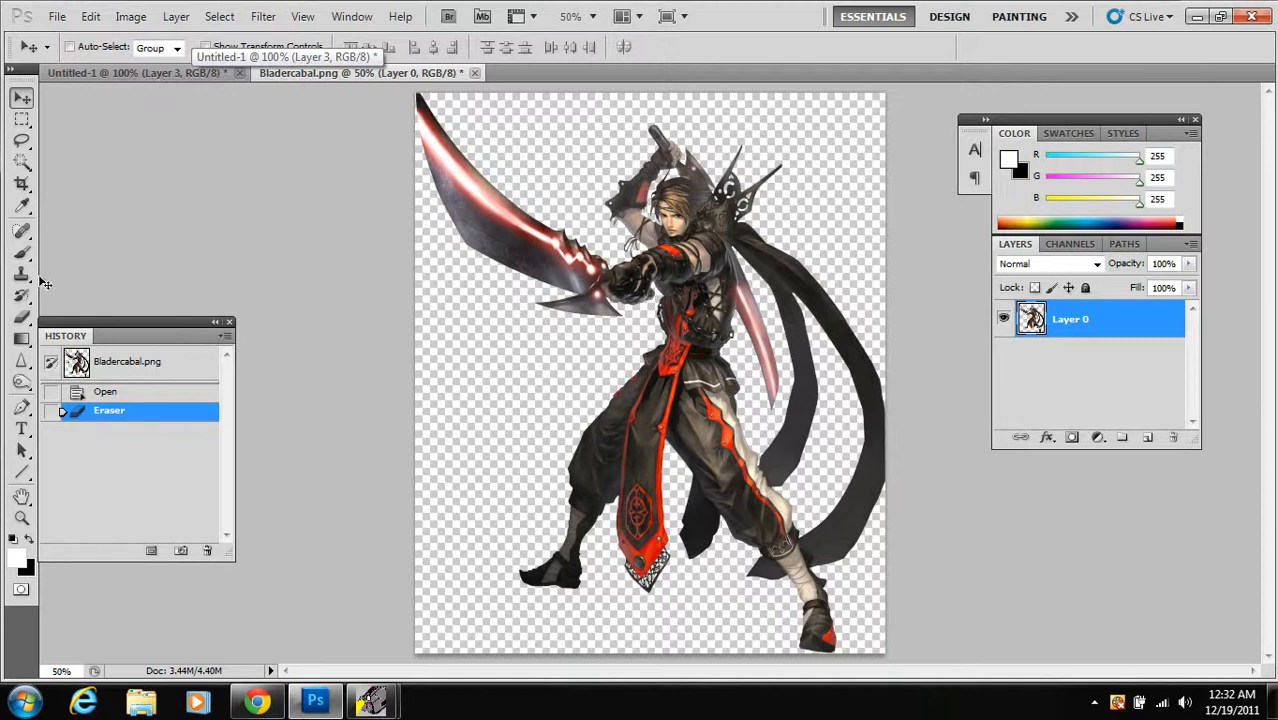
Reset the brushes to the default set and choose the hard round 13 px brush for the Brush tool
{"action": "left_click", "coordinate": [22, 251]}
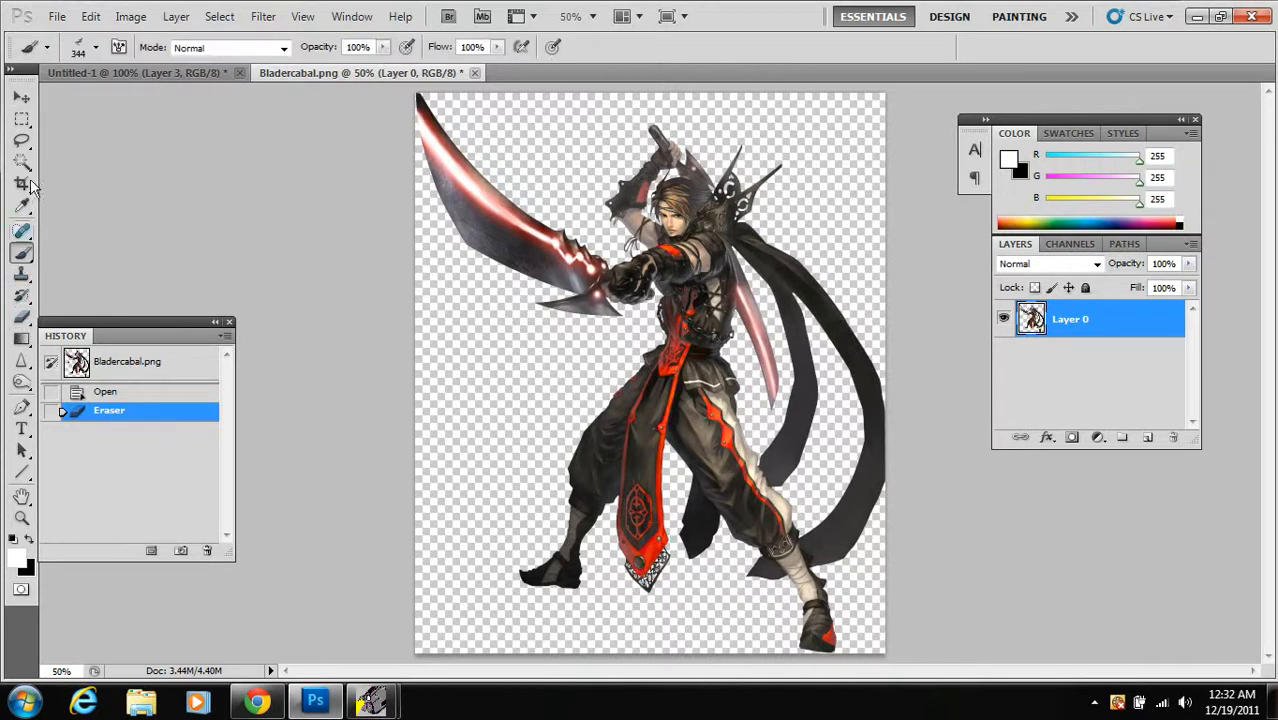
{"action": "left_click", "coordinate": [99, 50]}
{"action": "left_click", "coordinate": [238, 80]}
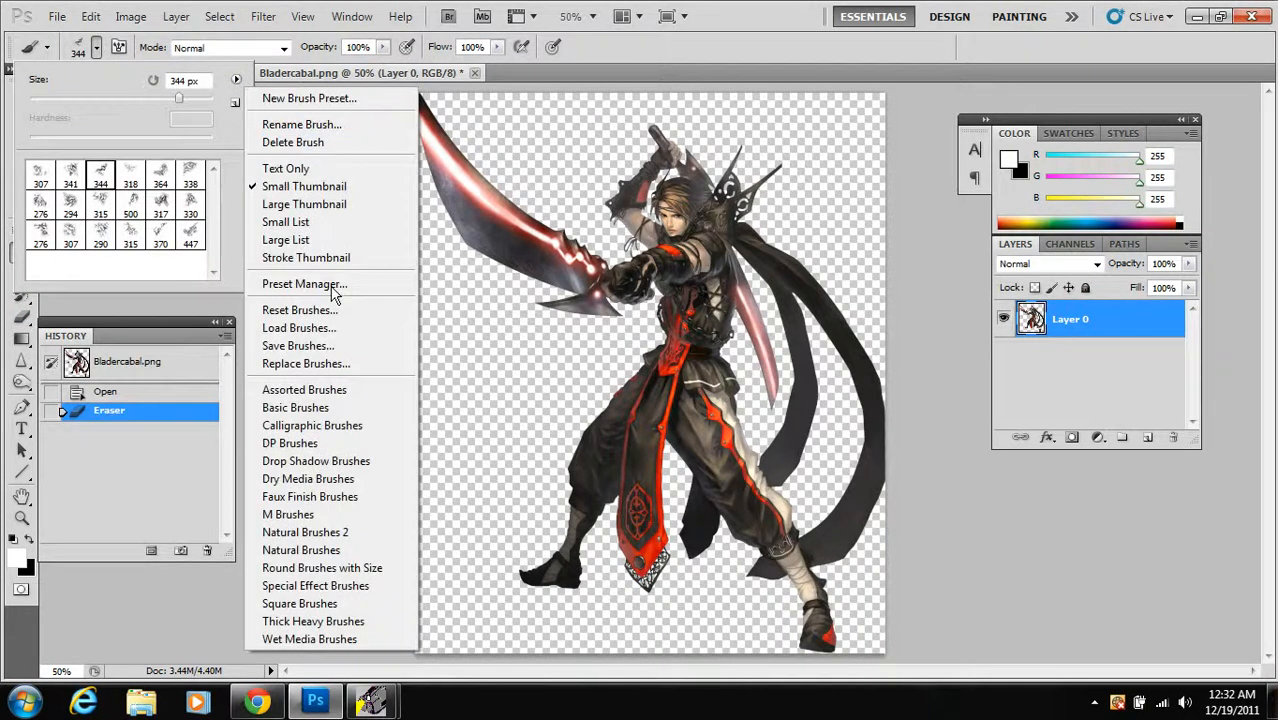
{"action": "left_click", "coordinate": [314, 364]}
{"action": "left_click", "coordinate": [898, 88]}
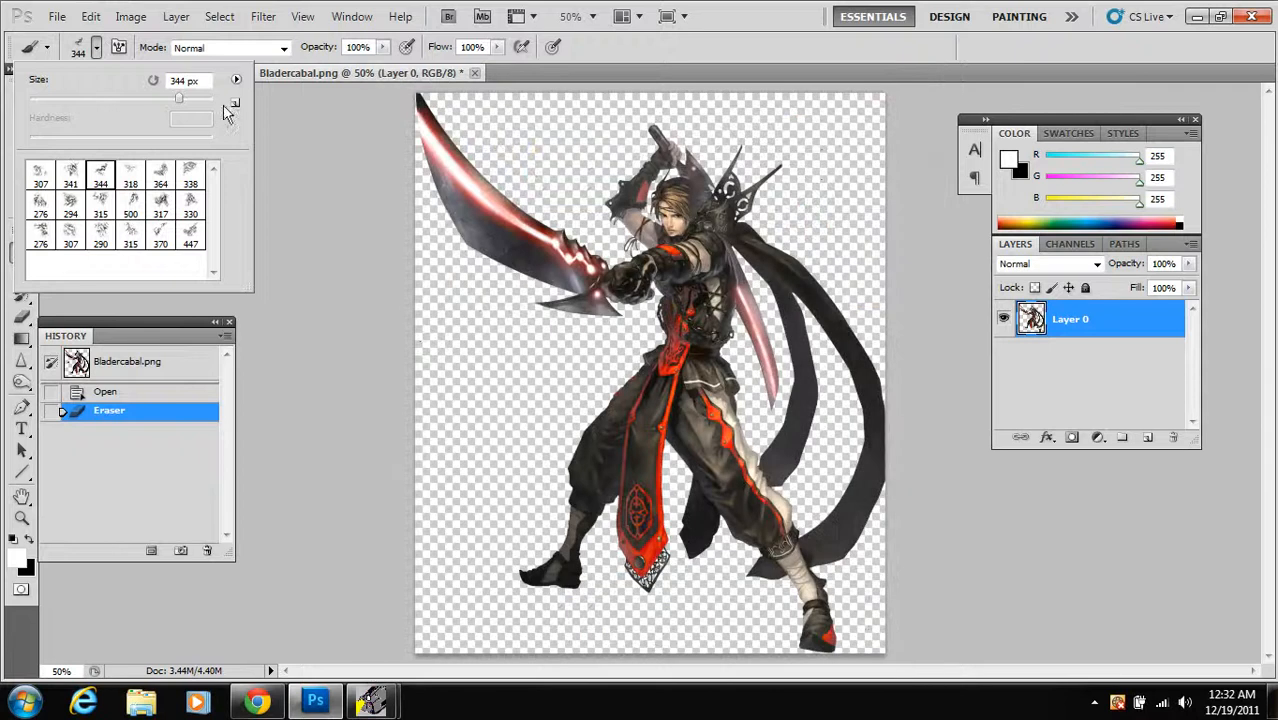
{"action": "left_click", "coordinate": [236, 78]}
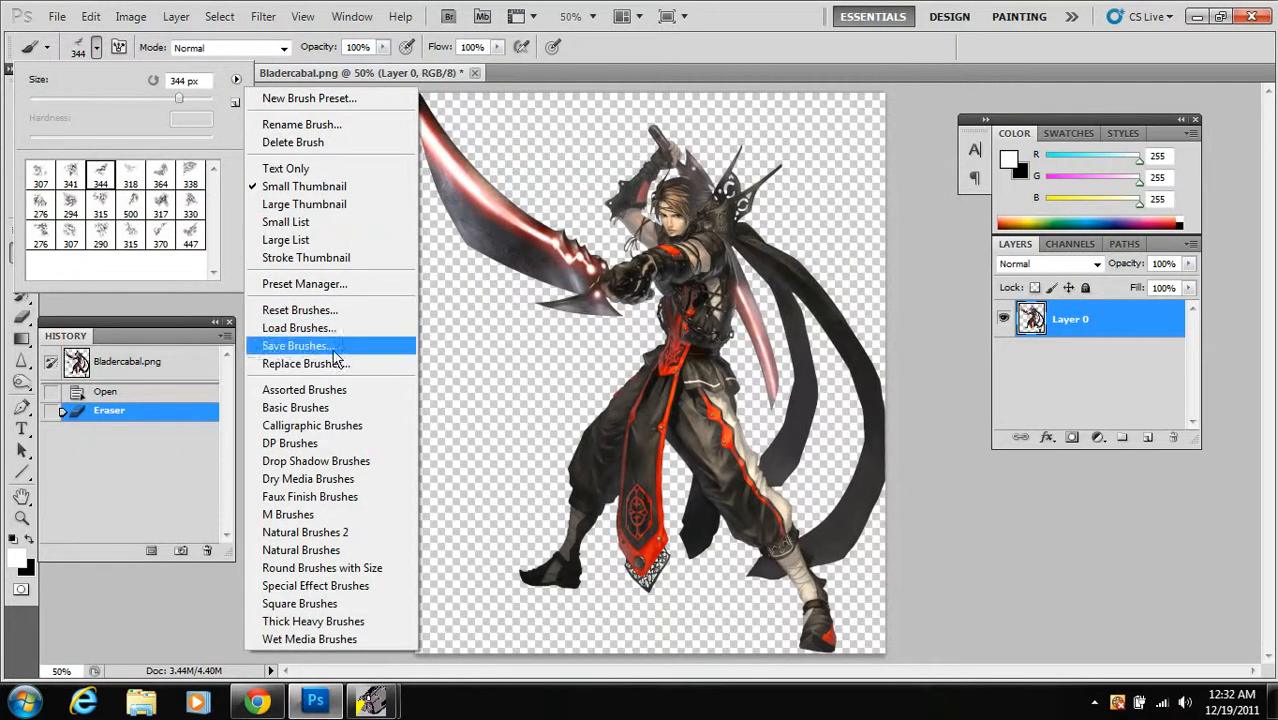
{"action": "left_click", "coordinate": [336, 310]}
{"action": "left_click", "coordinate": [566, 279]}
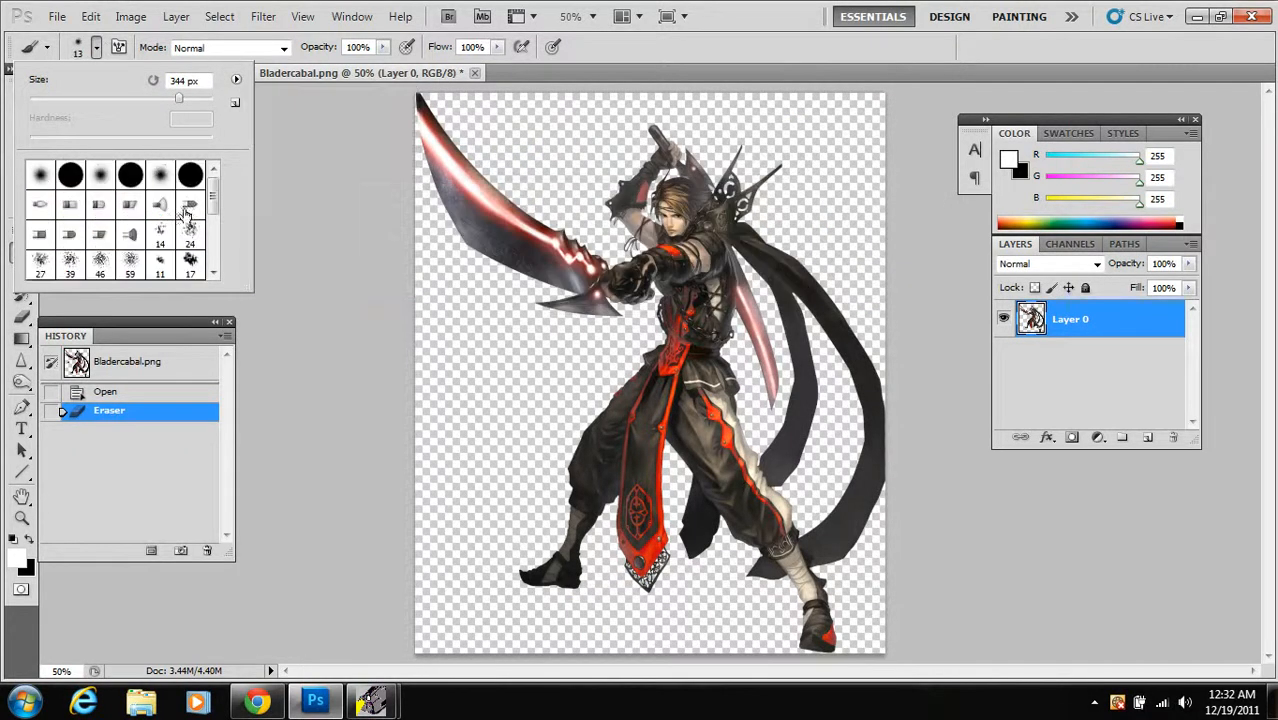
{"action": "left_click", "coordinate": [143, 170]}
{"action": "left_click", "coordinate": [96, 47]}
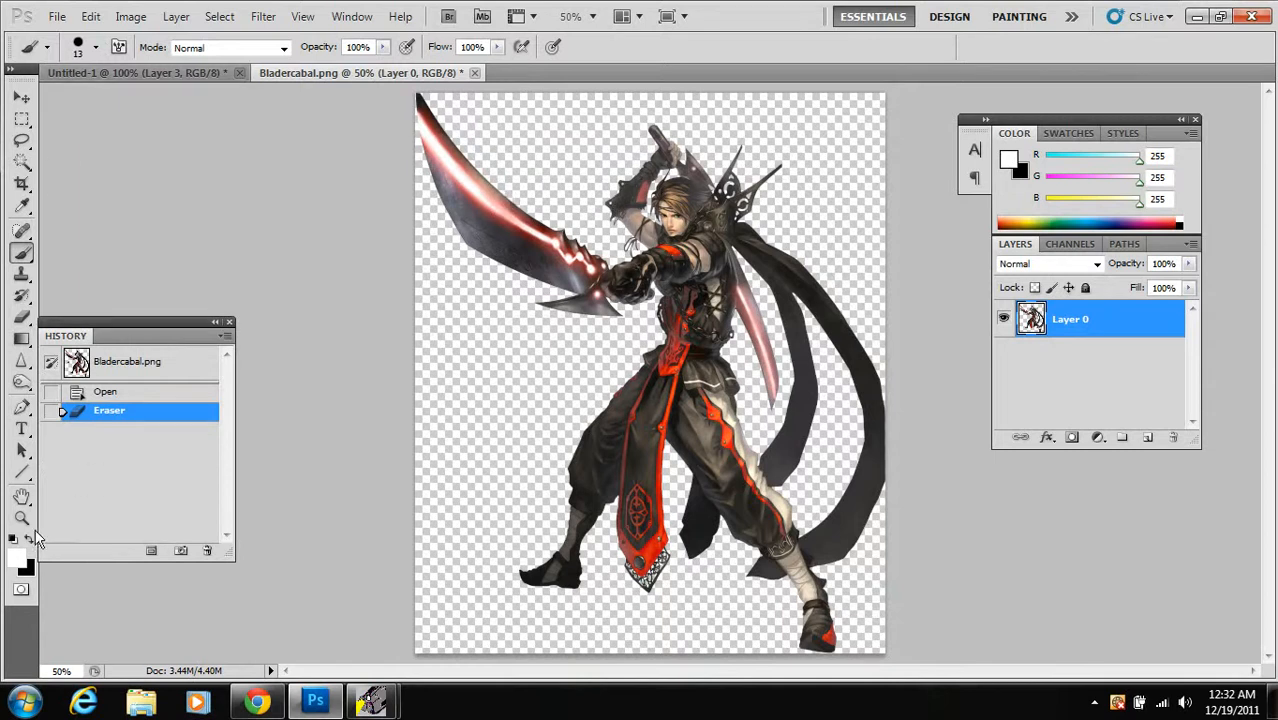
Paint black flow arrows on the render along the blade, beside the bent leg and over the cape
{"action": "left_click", "coordinate": [29, 537]}
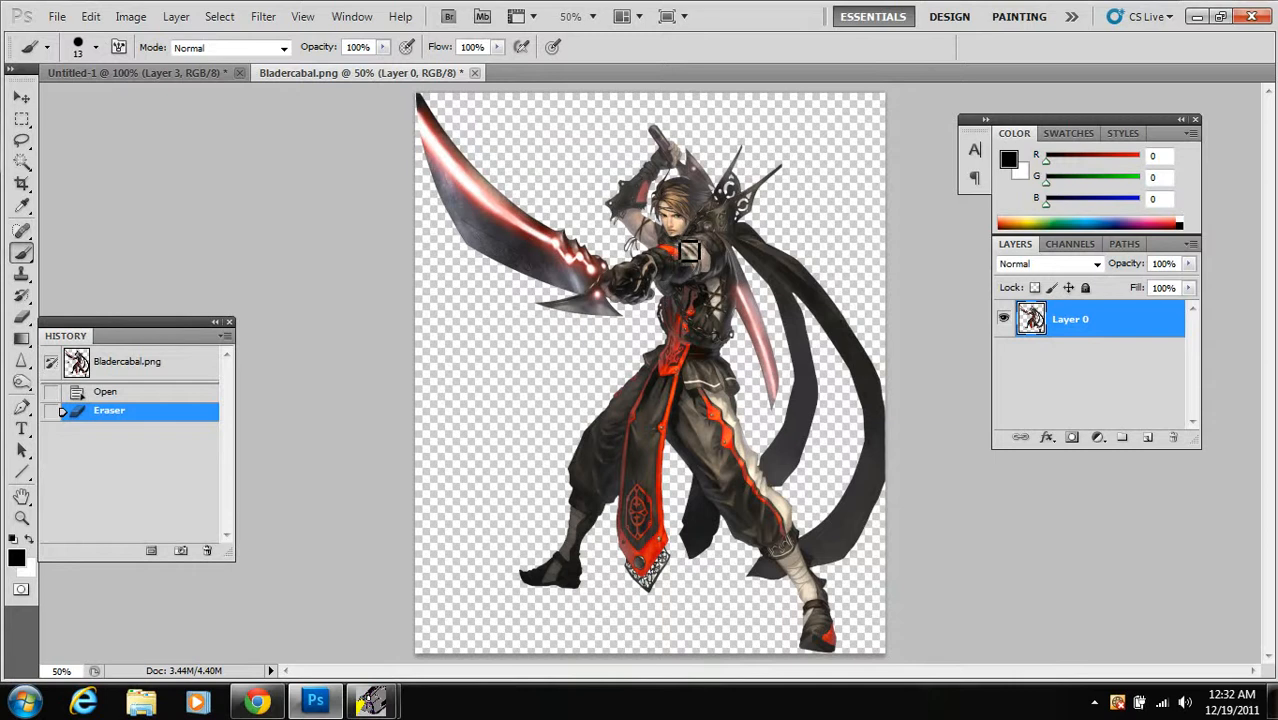
{"action": "mouse_move", "coordinate": [660, 242]}
{"action": "left_mouse_down"}
{"action": "mouse_move", "coordinate": [619, 250]}
{"action": "mouse_move", "coordinate": [578, 236]}
{"action": "mouse_move", "coordinate": [456, 128]}
{"action": "mouse_move", "coordinate": [465, 146]}
{"action": "mouse_move", "coordinate": [468, 126]}
{"action": "mouse_move", "coordinate": [478, 132]}
{"action": "left_mouse_up"}
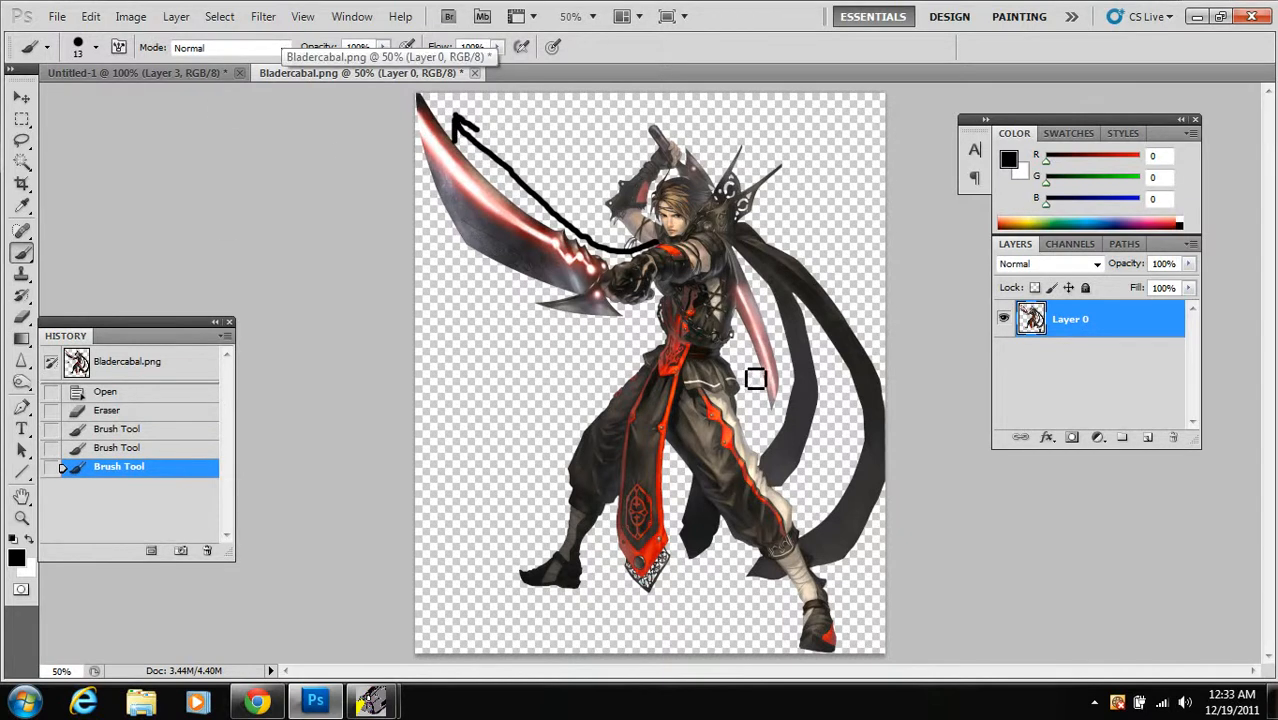
{"action": "mouse_move", "coordinate": [628, 368]}
{"action": "left_mouse_down"}
{"action": "mouse_move", "coordinate": [579, 415]}
{"action": "mouse_move", "coordinate": [525, 511]}
{"action": "mouse_move", "coordinate": [555, 593]}
{"action": "mouse_move", "coordinate": [584, 625]}
{"action": "mouse_move", "coordinate": [556, 625]}
{"action": "mouse_move", "coordinate": [586, 629]}
{"action": "mouse_move", "coordinate": [566, 598]}
{"action": "left_mouse_up"}
{"action": "mouse_move", "coordinate": [707, 136]}
{"action": "left_mouse_down"}
{"action": "mouse_move", "coordinate": [787, 283]}
{"action": "mouse_move", "coordinate": [815, 385]}
{"action": "mouse_move", "coordinate": [820, 355]}
{"action": "left_mouse_up"}
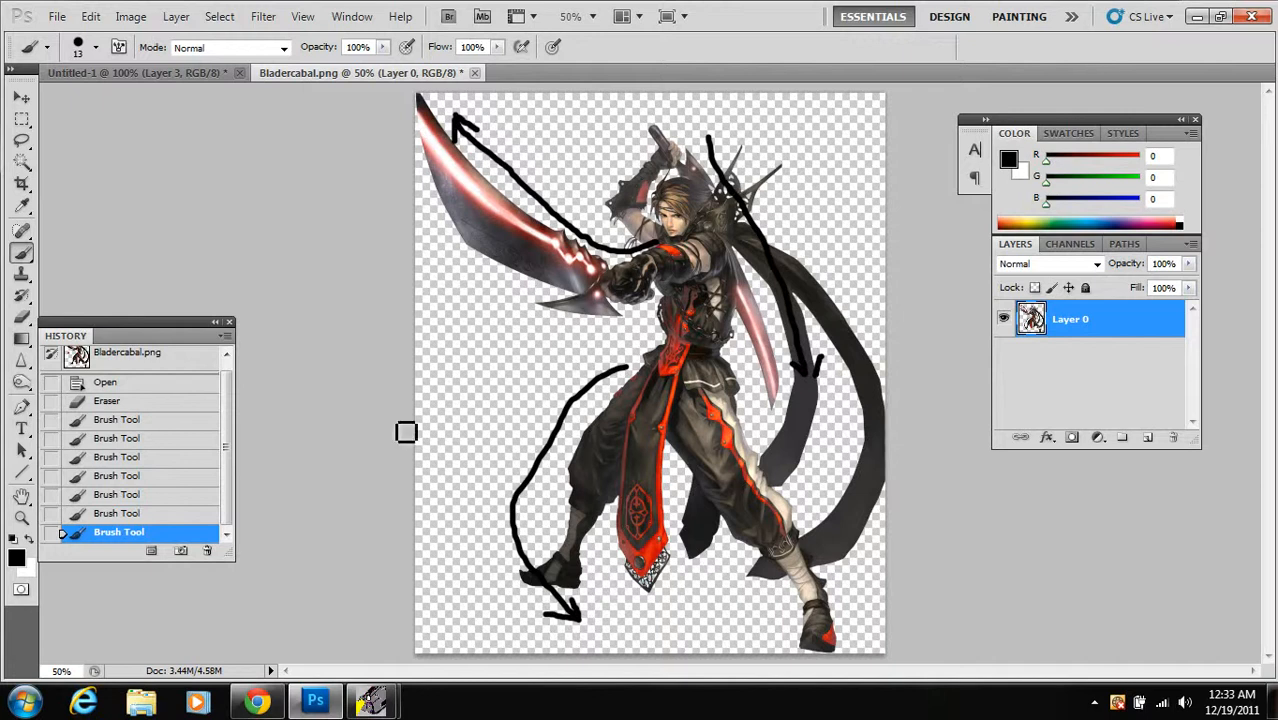
Undo all the painted arrows, returning the render to its Eraser state
{"action": "left_click", "coordinate": [134, 496]}
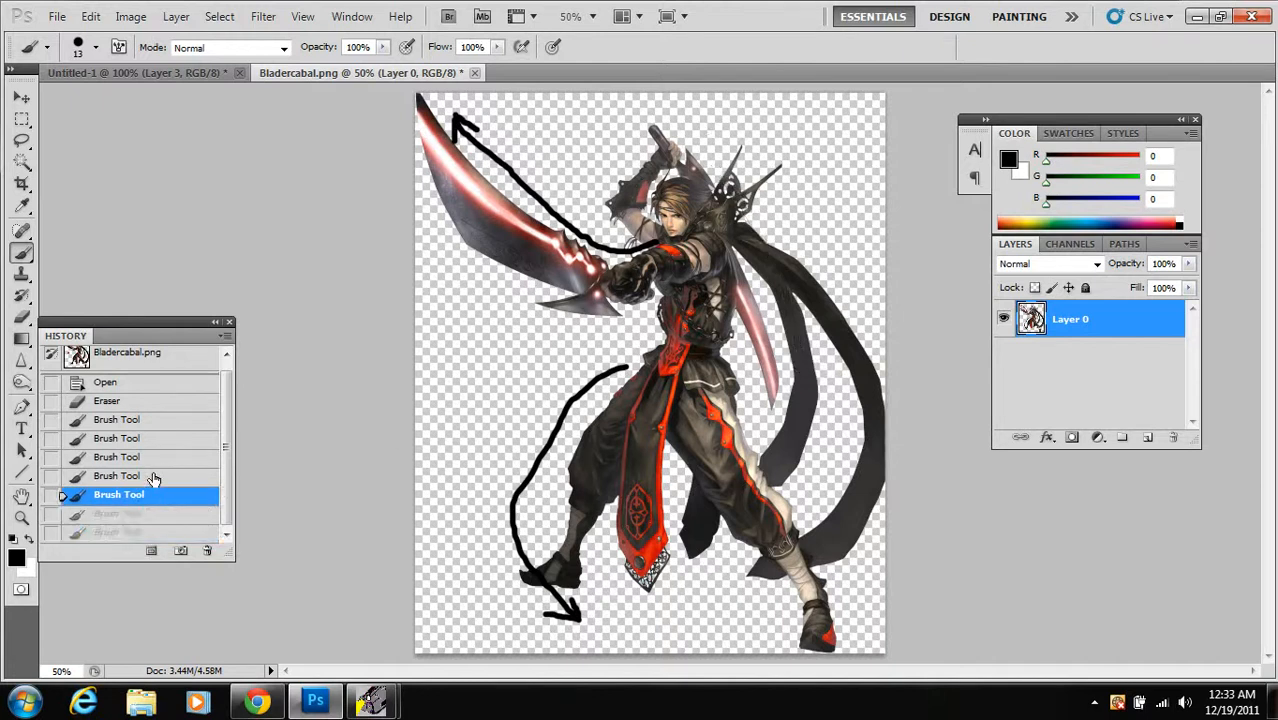
{"action": "left_click", "coordinate": [153, 477]}
{"action": "left_click", "coordinate": [157, 458]}
{"action": "left_click", "coordinate": [162, 427]}
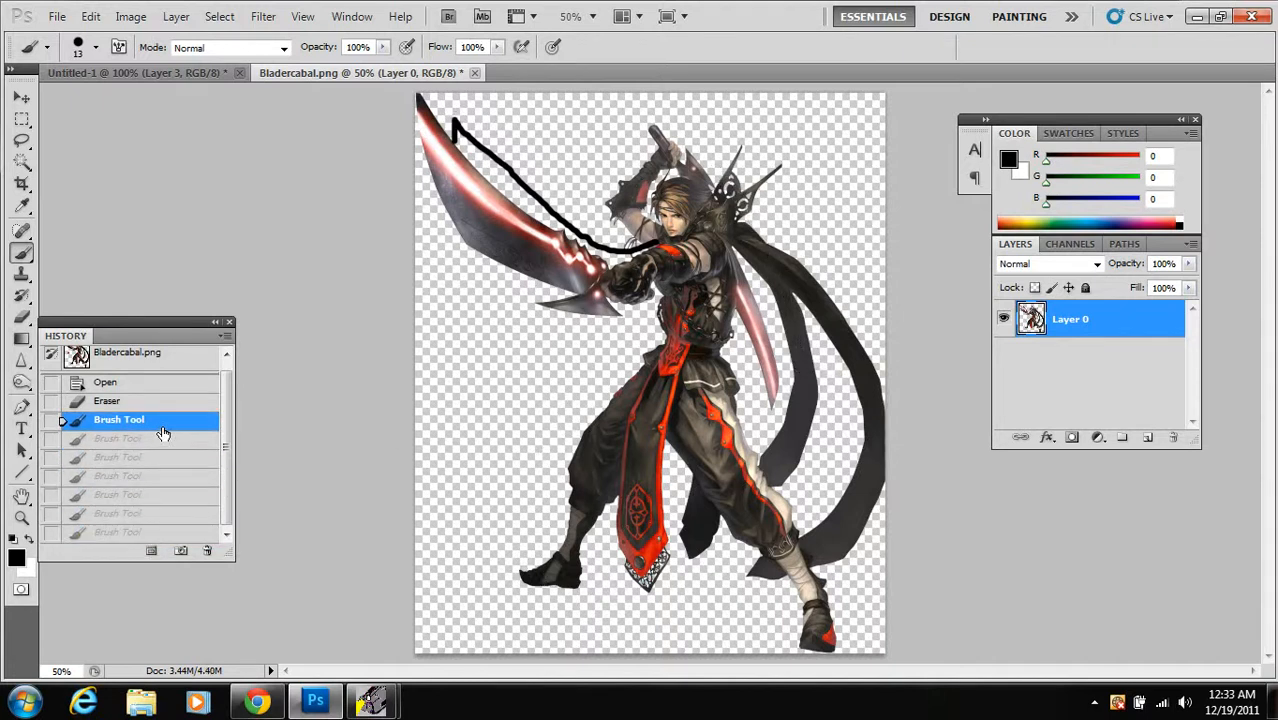
{"action": "left_click", "coordinate": [155, 401]}
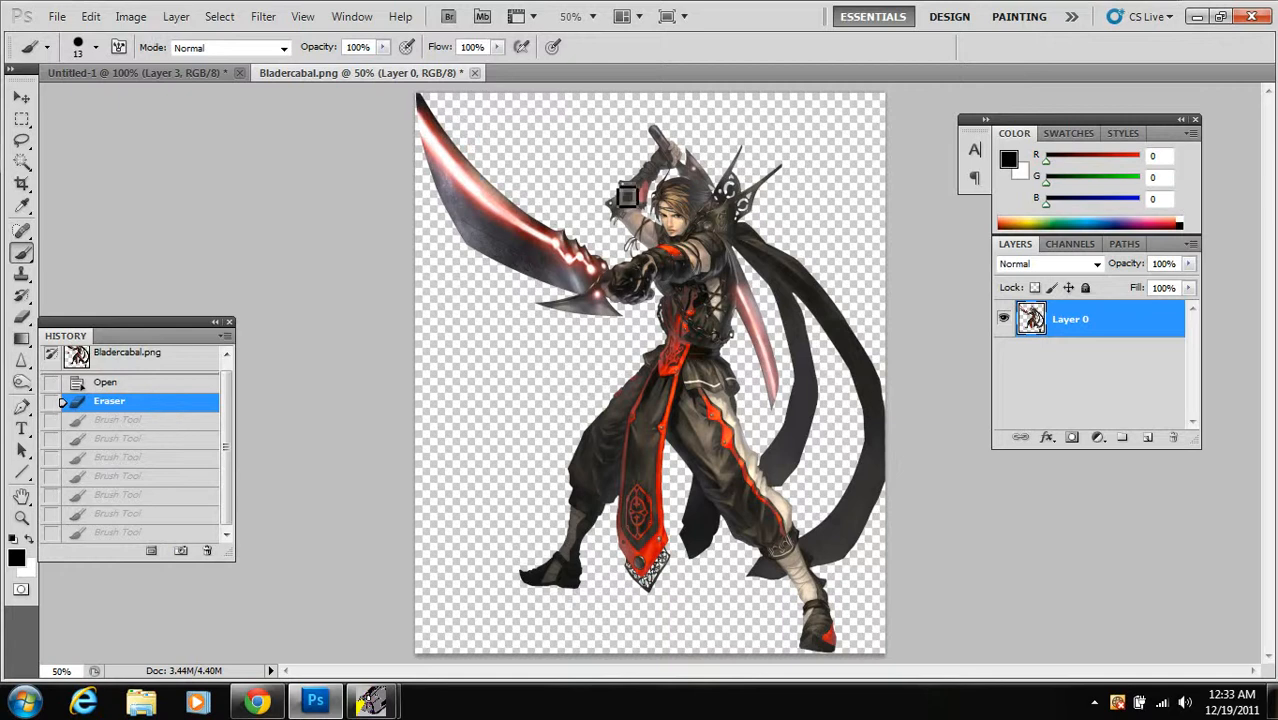
Paint one black arrow from the swordsman's hand along the blade's upper edge, and compare its direction with the banner
{"action": "mouse_move", "coordinate": [632, 246]}
{"action": "left_mouse_down"}
{"action": "mouse_move", "coordinate": [578, 240]}
{"action": "mouse_move", "coordinate": [456, 128]}
{"action": "mouse_move", "coordinate": [457, 146]}
{"action": "mouse_move", "coordinate": [456, 128]}
{"action": "mouse_move", "coordinate": [475, 140]}
{"action": "left_mouse_up"}
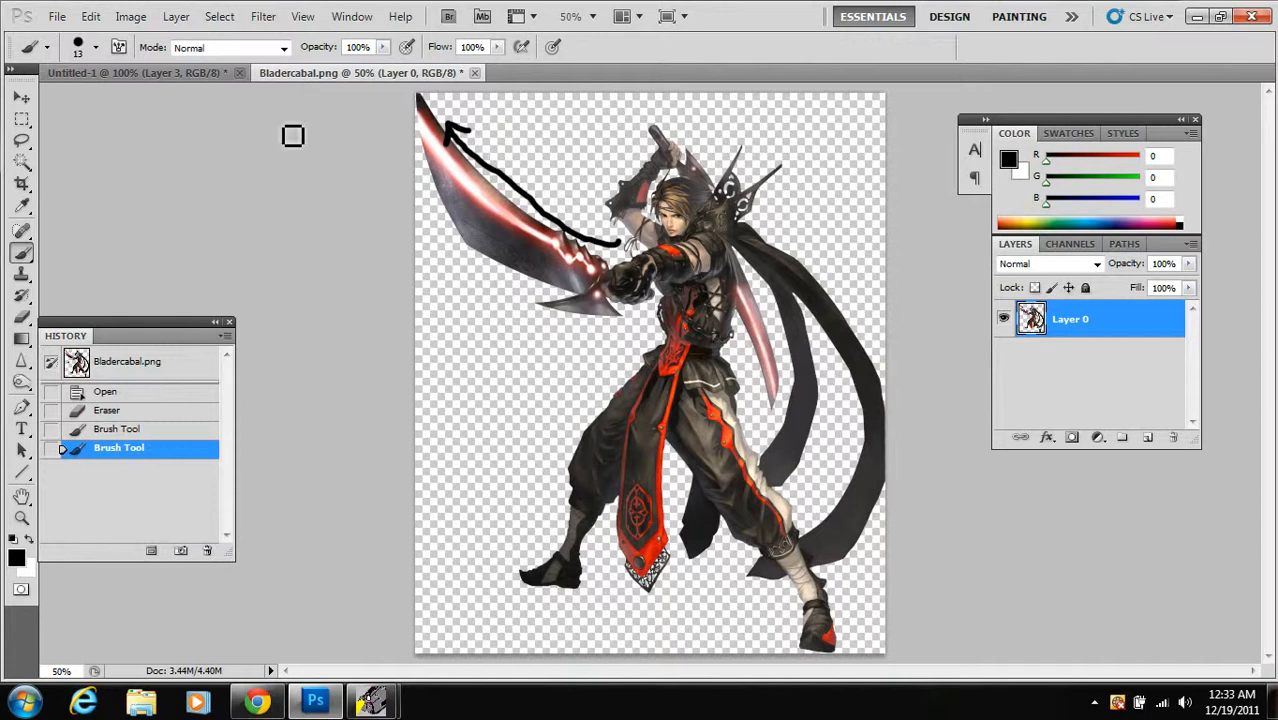
{"action": "left_click", "coordinate": [21, 98]}
{"action": "left_click", "coordinate": [140, 70]}
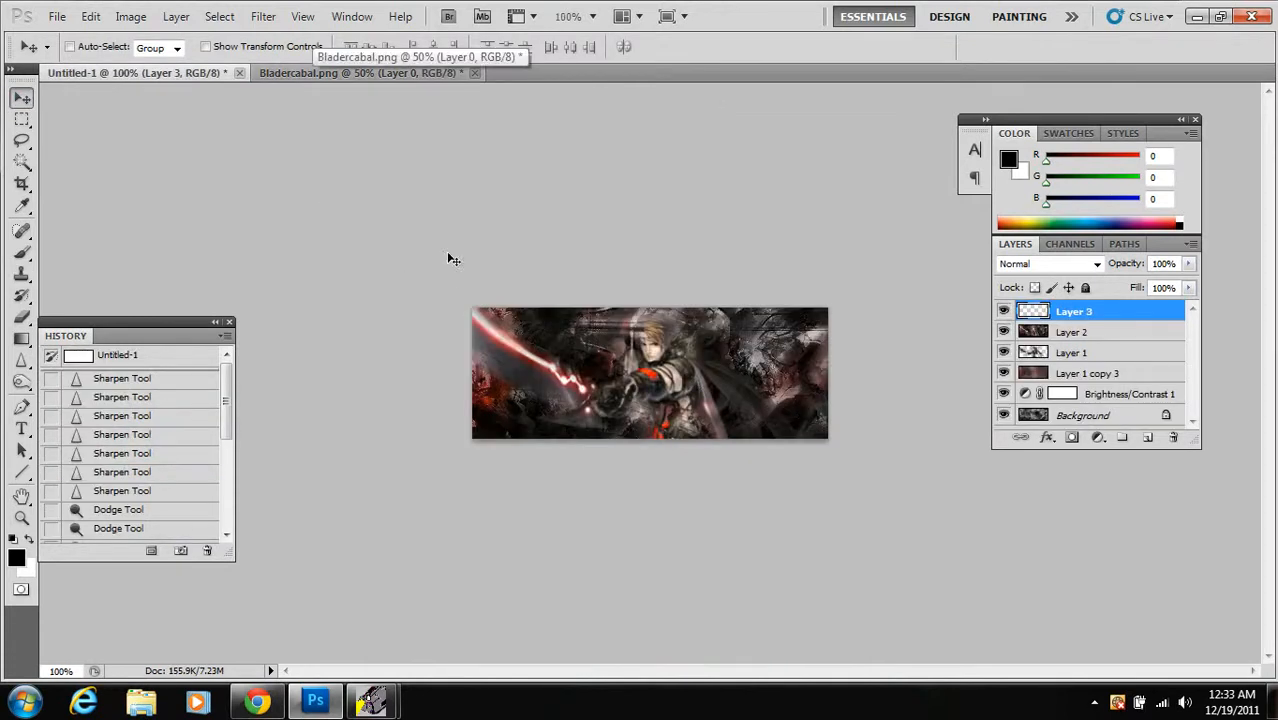
{"action": "left_click", "coordinate": [276, 74]}
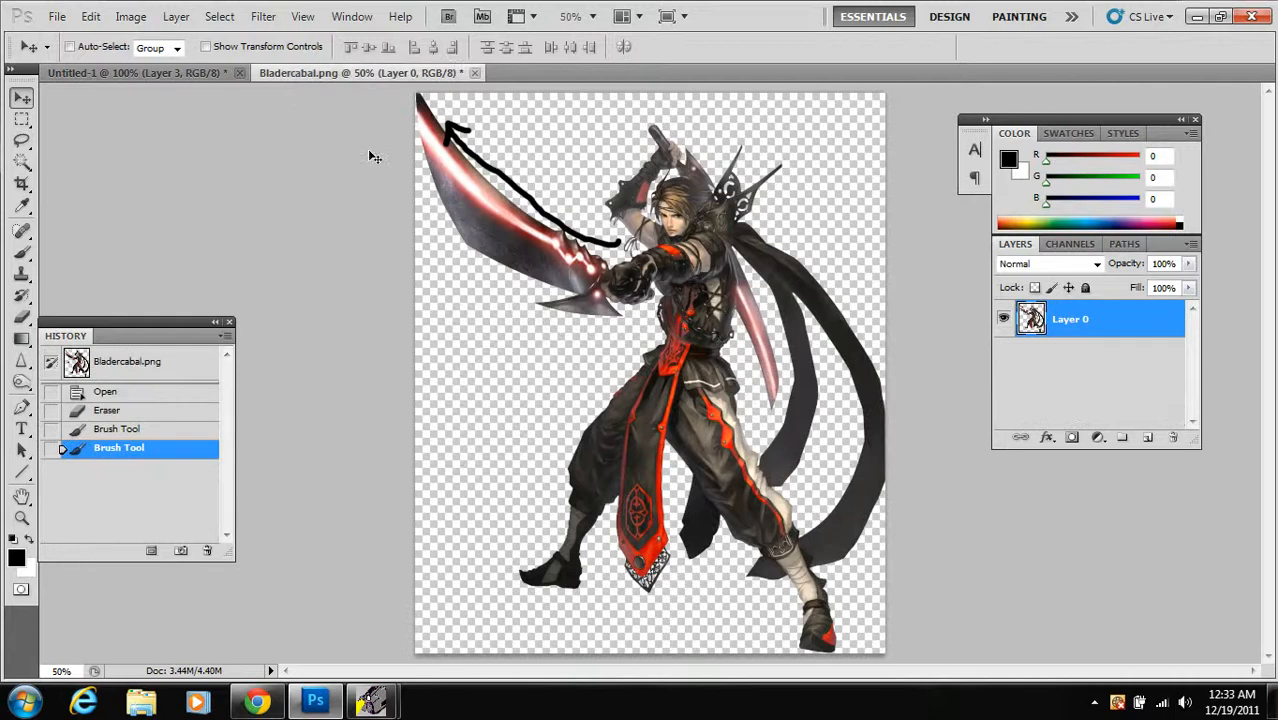
{"action": "left_click", "coordinate": [170, 75]}
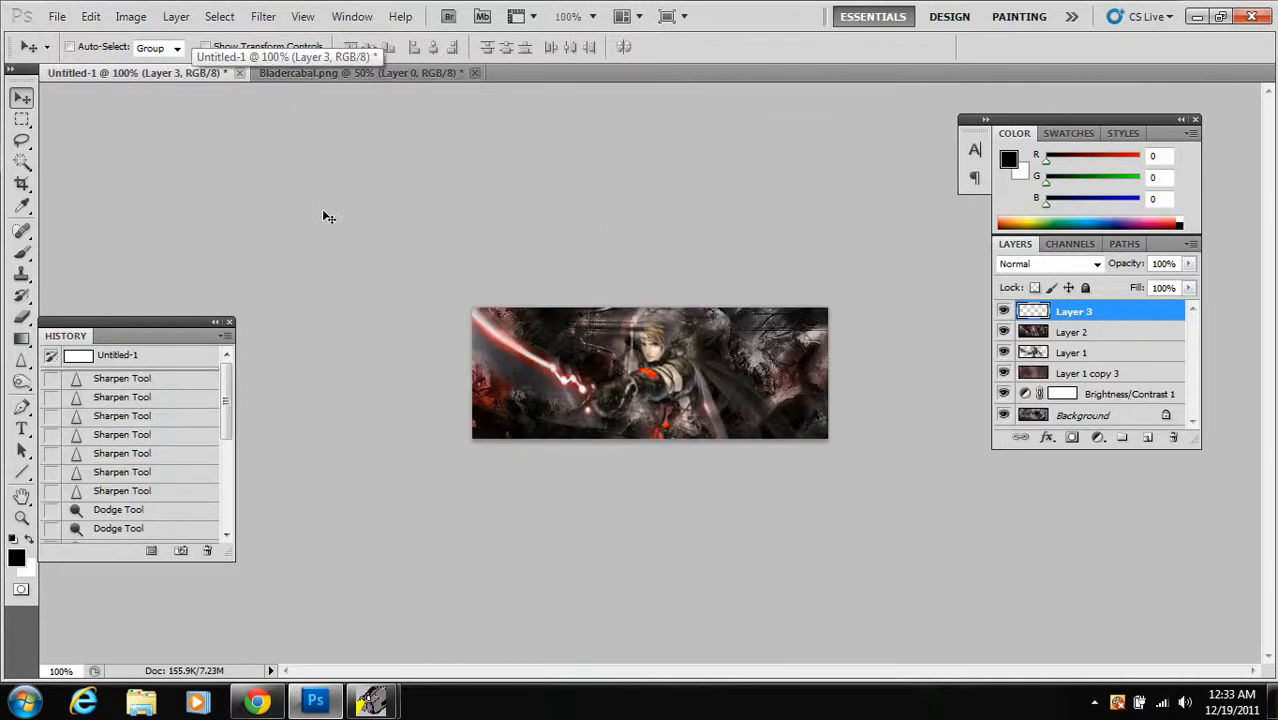
{"action": "left_click", "coordinate": [360, 74]}
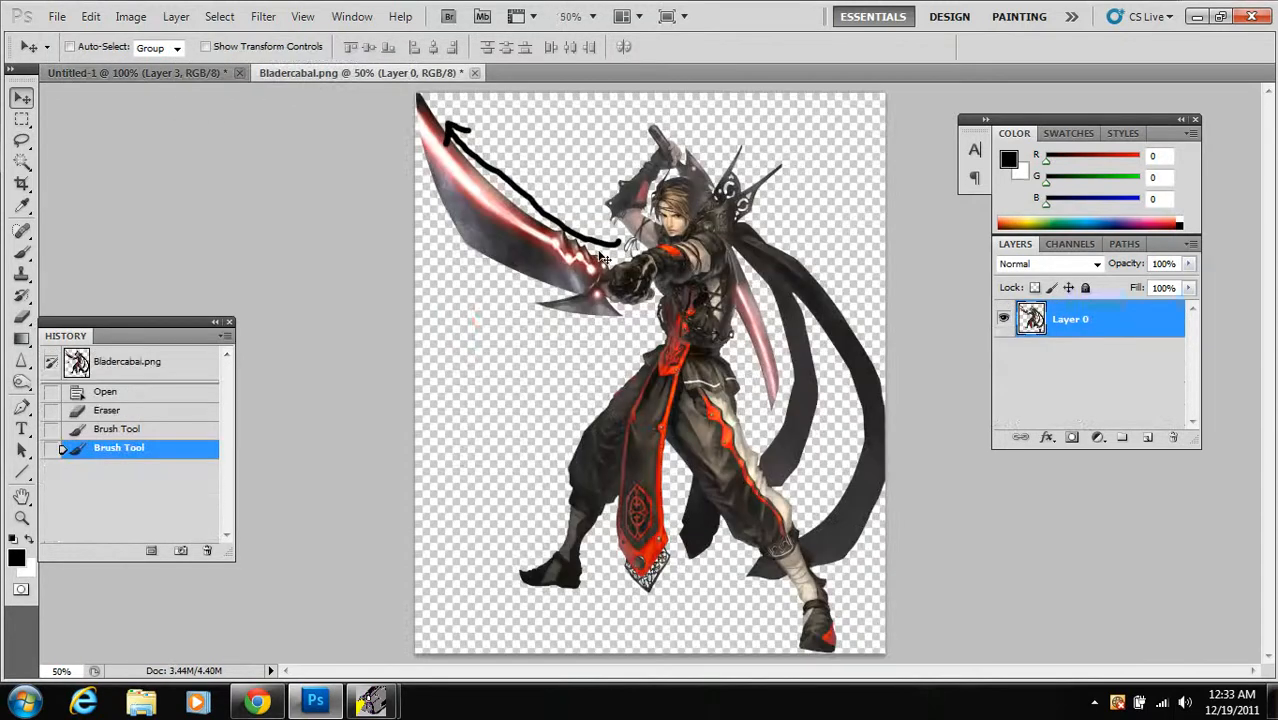
{"action": "left_click", "coordinate": [187, 75]}
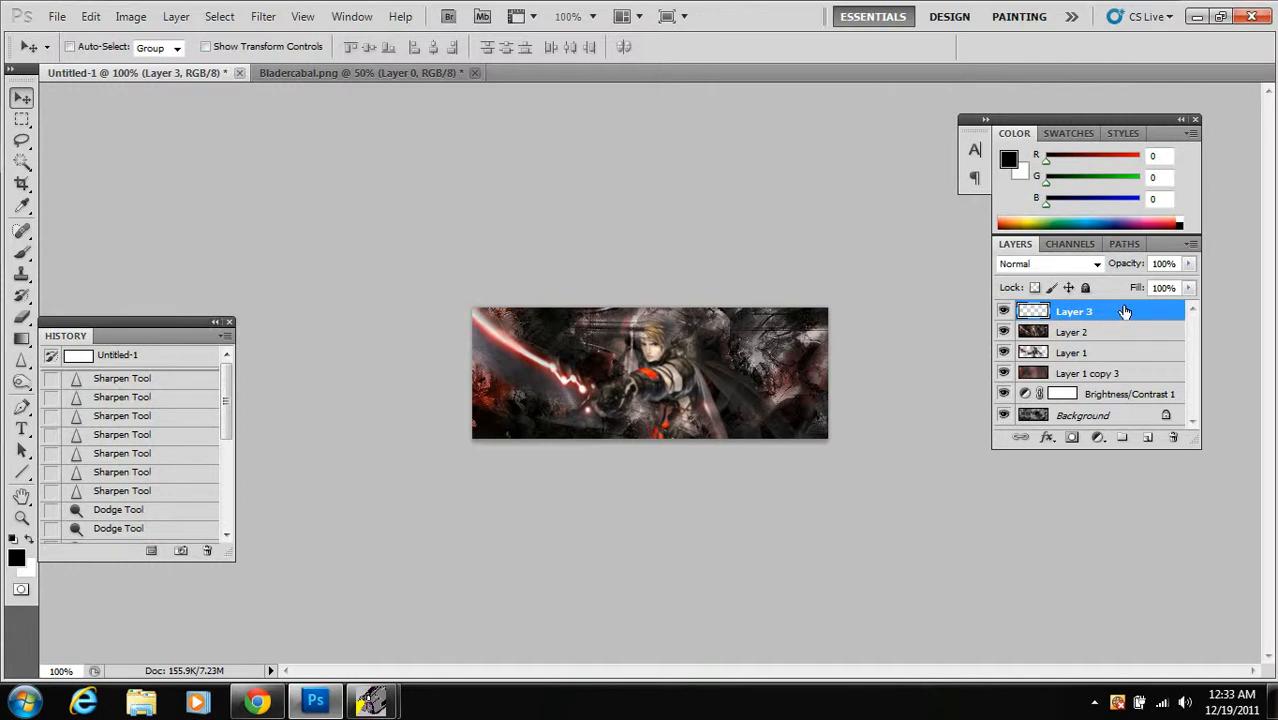
Paint two vertical and one horizontal white guide lines across the banner on Layer 3 with the Brush, and undo them all
{"action": "left_click", "coordinate": [28, 256]}
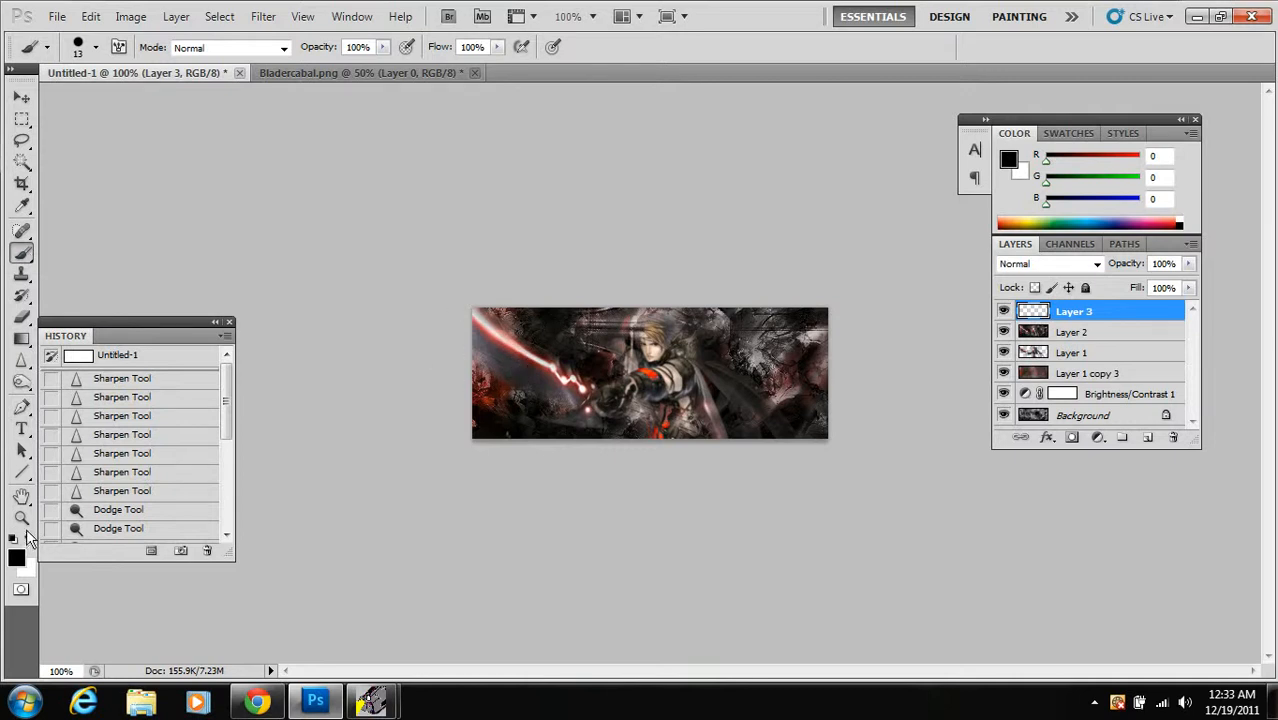
{"action": "left_click", "coordinate": [28, 541]}
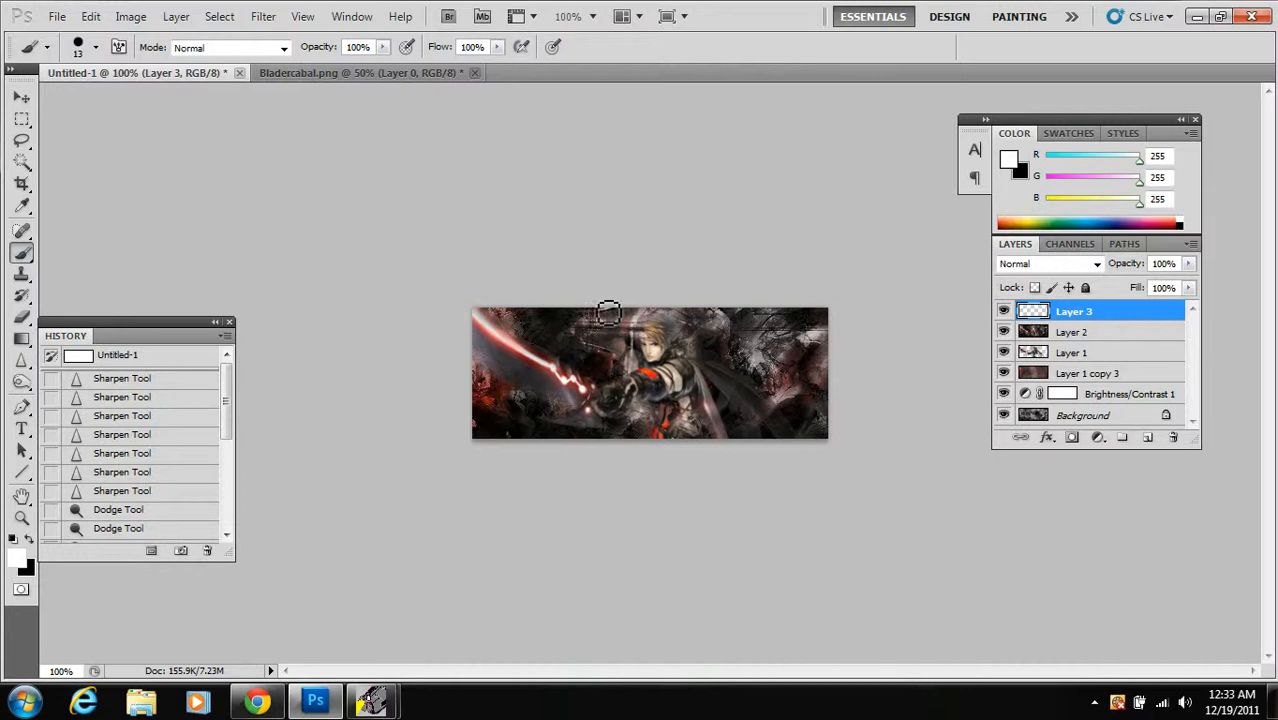
{"action": "left_click_drag", "start_coordinate": [600, 311], "coordinate": [622, 440]}
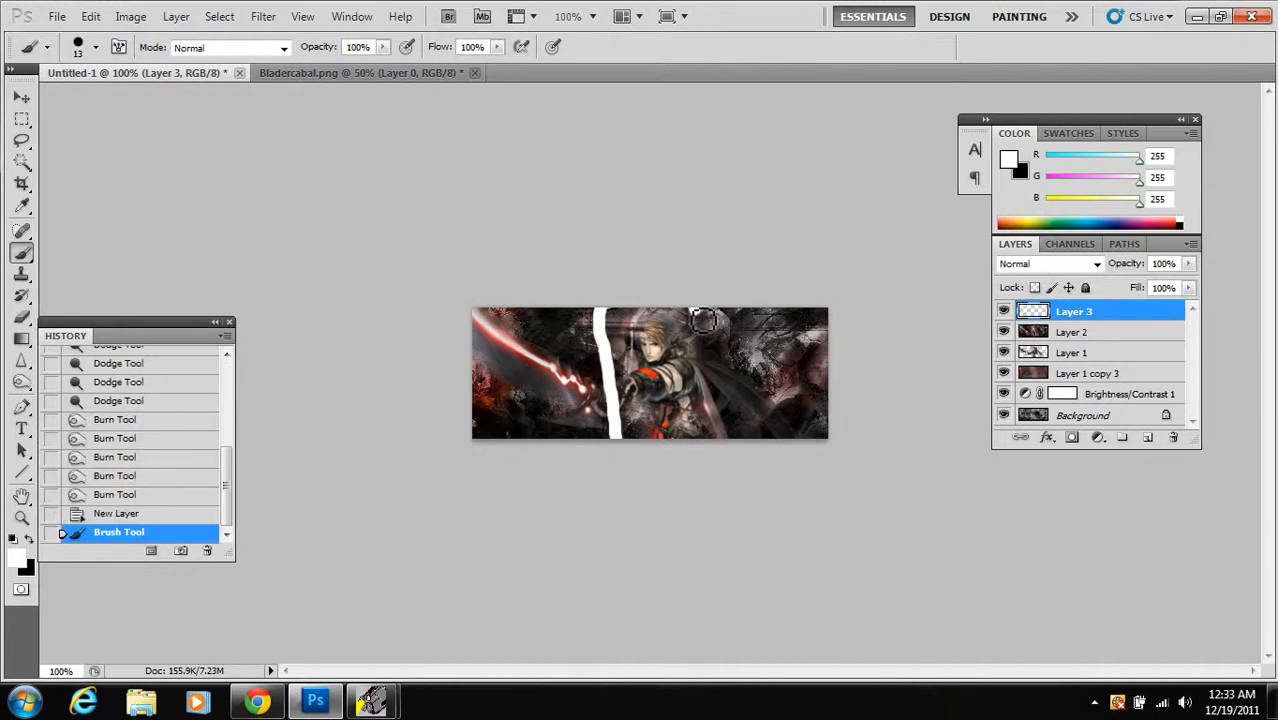
{"action": "left_click_drag", "start_coordinate": [703, 320], "coordinate": [718, 470]}
{"action": "left_click_drag", "start_coordinate": [471, 374], "coordinate": [850, 383]}
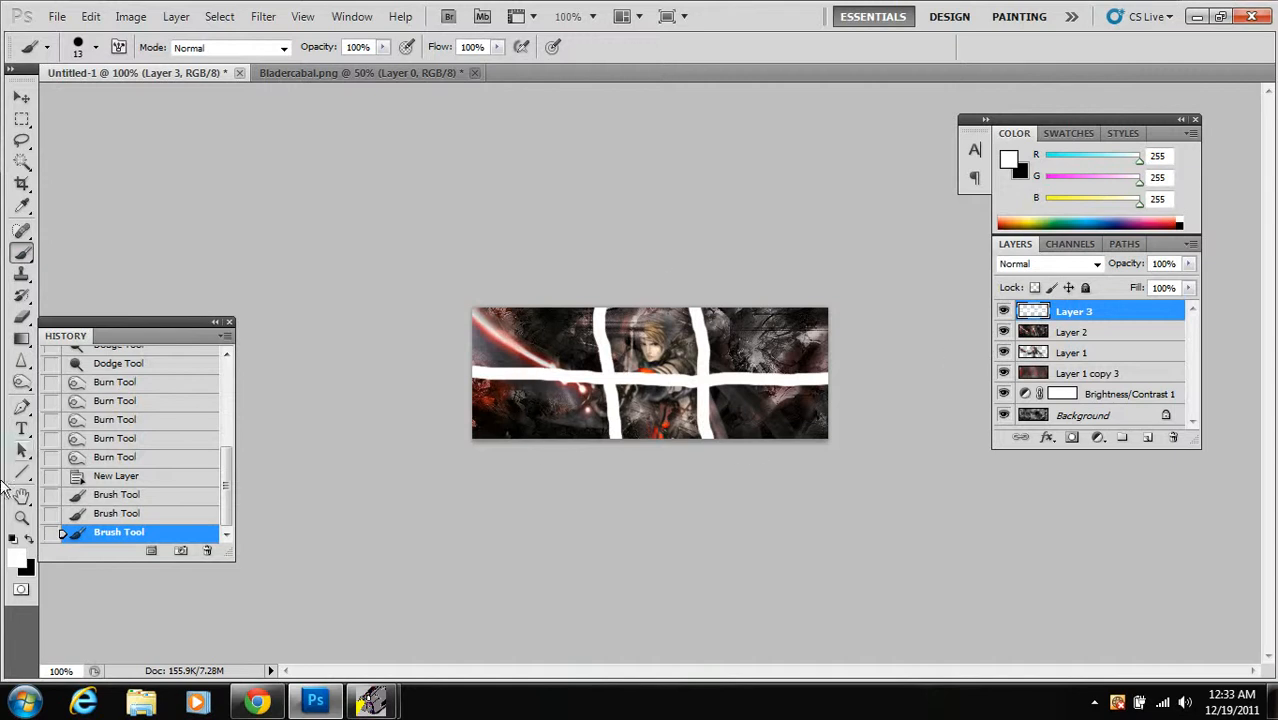
{"action": "left_click", "coordinate": [136, 513]}
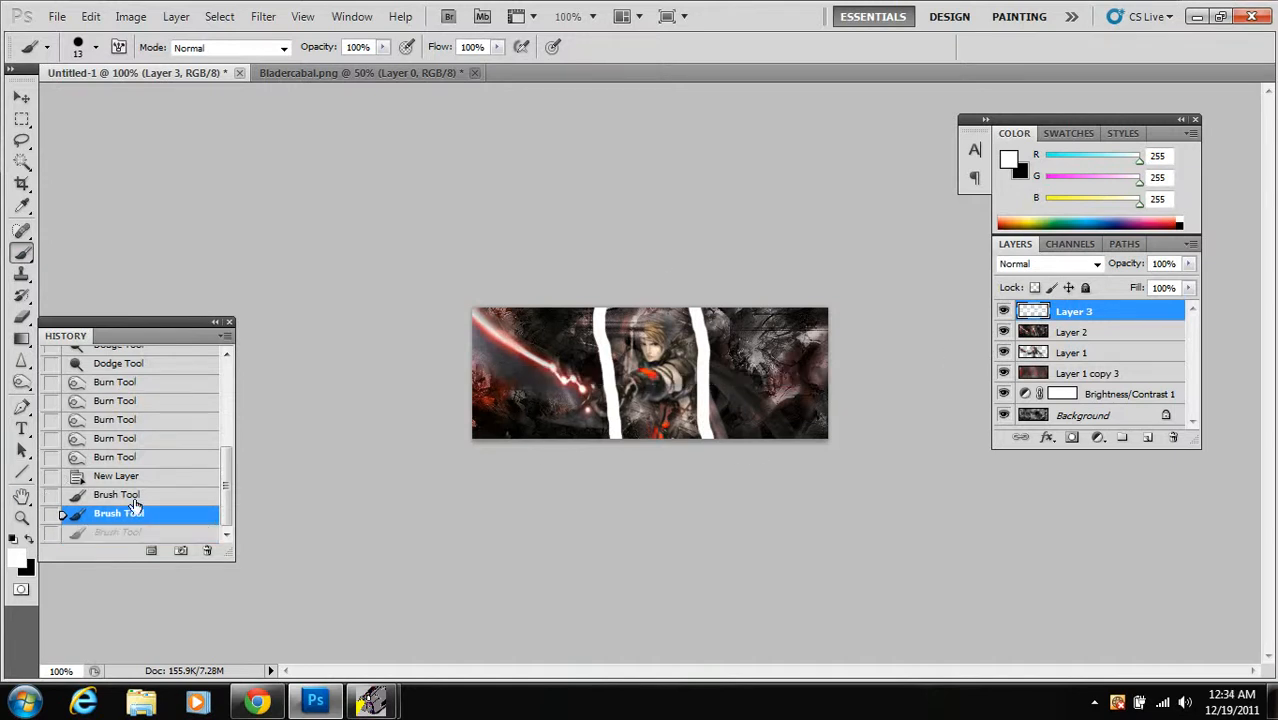
{"action": "left_click", "coordinate": [130, 480]}
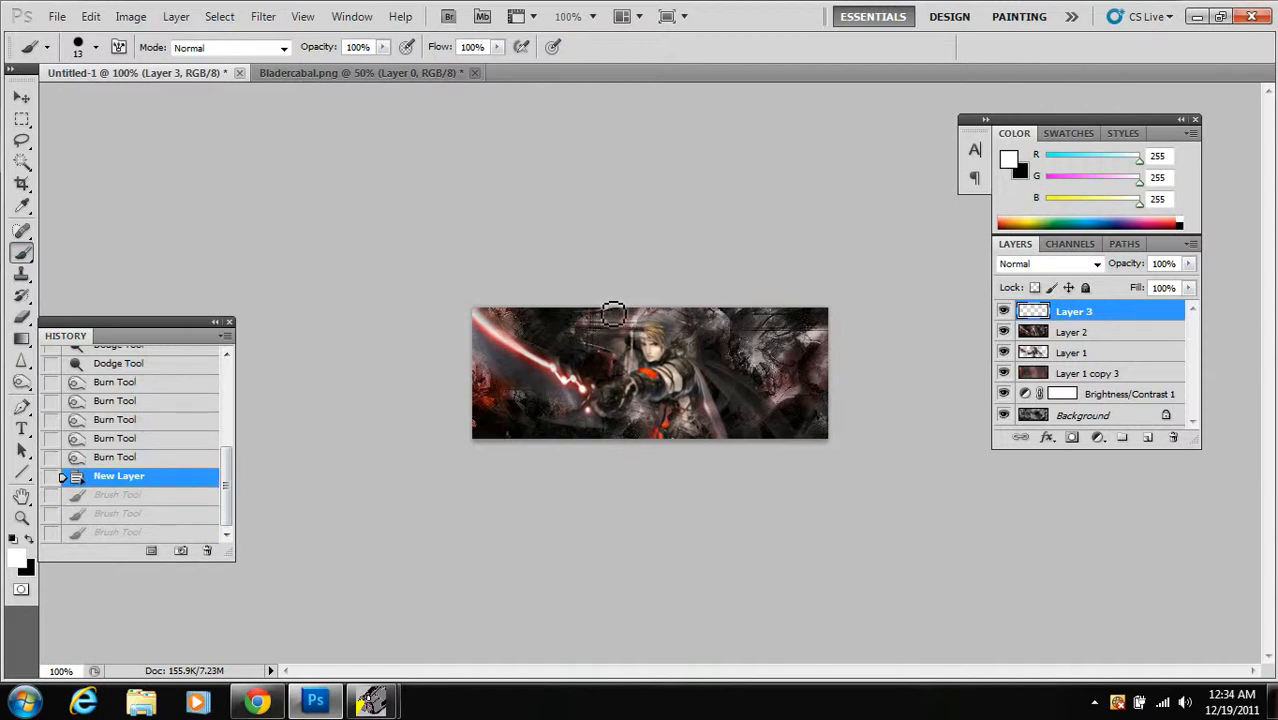
Paint a white rule-of-thirds grid over the banner on Layer 3 with two vertical and two horizontal brush lines
{"action": "left_click_drag", "start_coordinate": [598, 312], "coordinate": [604, 455]}
{"action": "left_click_drag", "start_coordinate": [698, 315], "coordinate": [722, 460]}
{"action": "left_click_drag", "start_coordinate": [481, 358], "coordinate": [910, 357]}
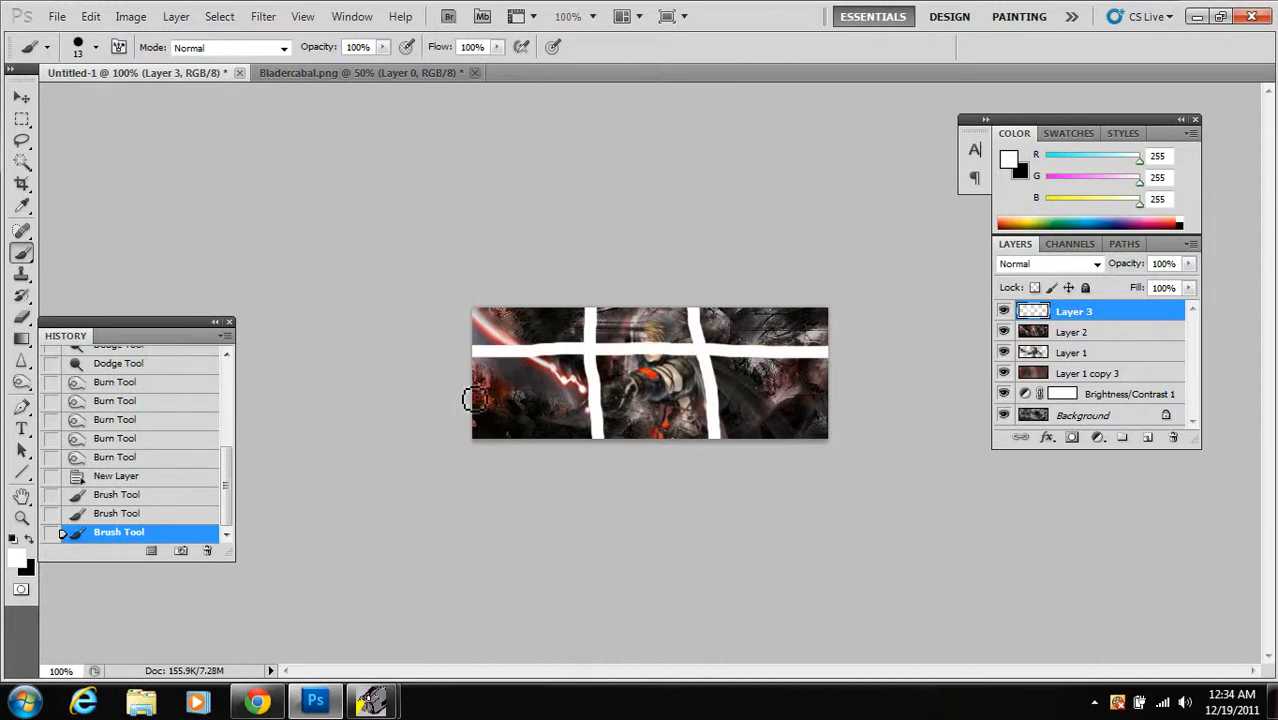
{"action": "left_click_drag", "start_coordinate": [474, 399], "coordinate": [836, 404]}
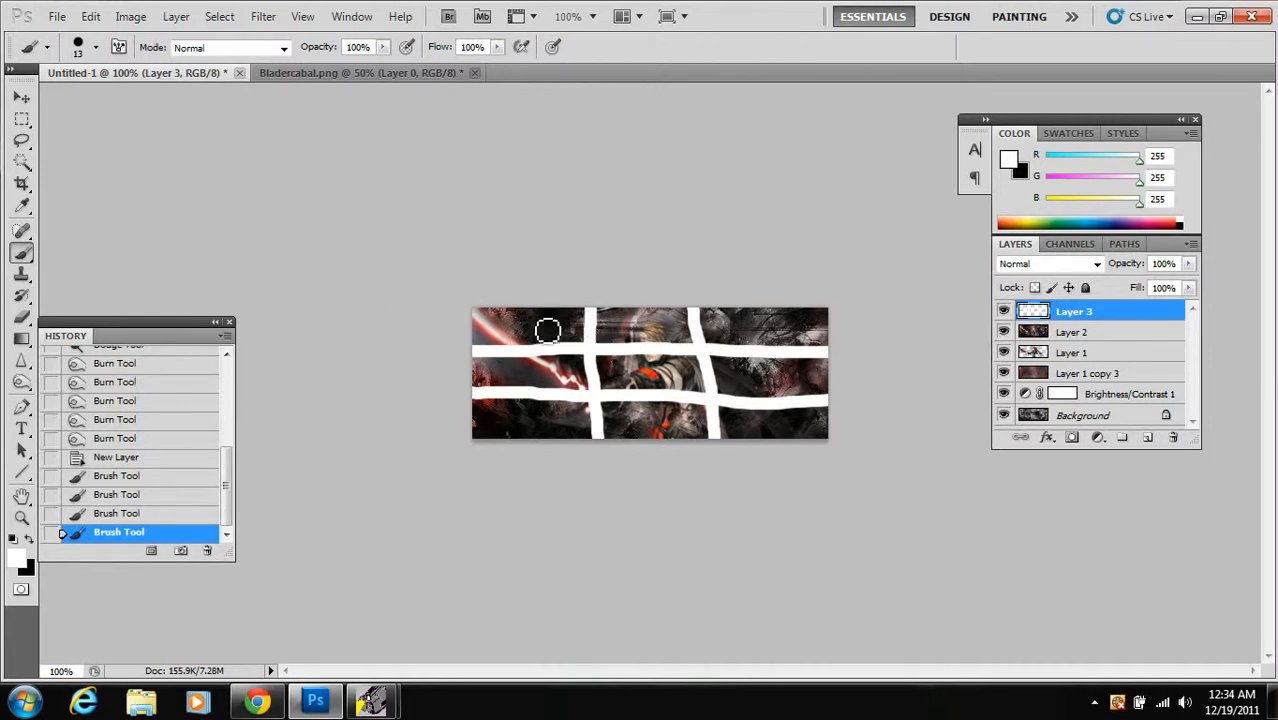
Mark the grid cells in white, with circles in most outer cells and crosses in the middle-column cells and beside the blade
{"action": "mouse_move", "coordinate": [547, 331]}
{"action": "left_mouse_down"}
{"action": "mouse_move", "coordinate": [532, 338]}
{"action": "mouse_move", "coordinate": [558, 338]}
{"action": "mouse_move", "coordinate": [548, 328]}
{"action": "left_mouse_up"}
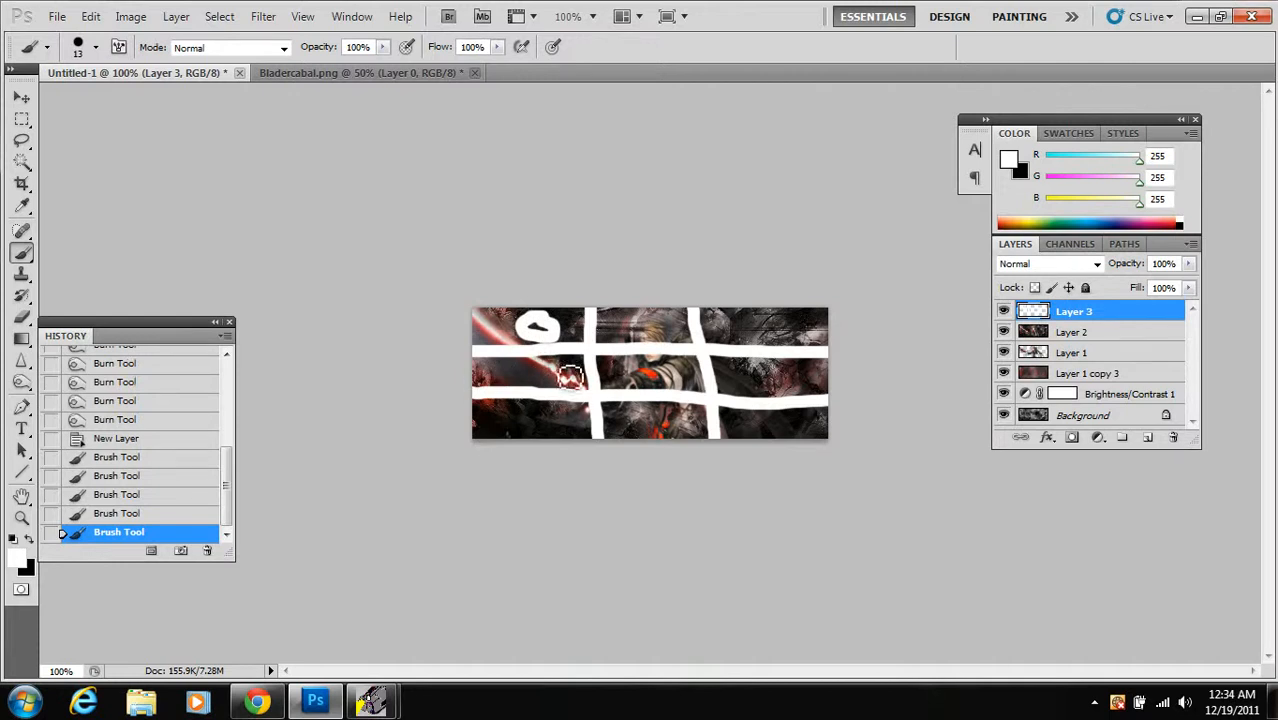
{"action": "mouse_move", "coordinate": [600, 347]}
{"action": "left_mouse_down"}
{"action": "mouse_move", "coordinate": [550, 380]}
{"action": "mouse_move", "coordinate": [480, 395]}
{"action": "mouse_move", "coordinate": [542, 367]}
{"action": "mouse_move", "coordinate": [597, 393]}
{"action": "left_mouse_up"}
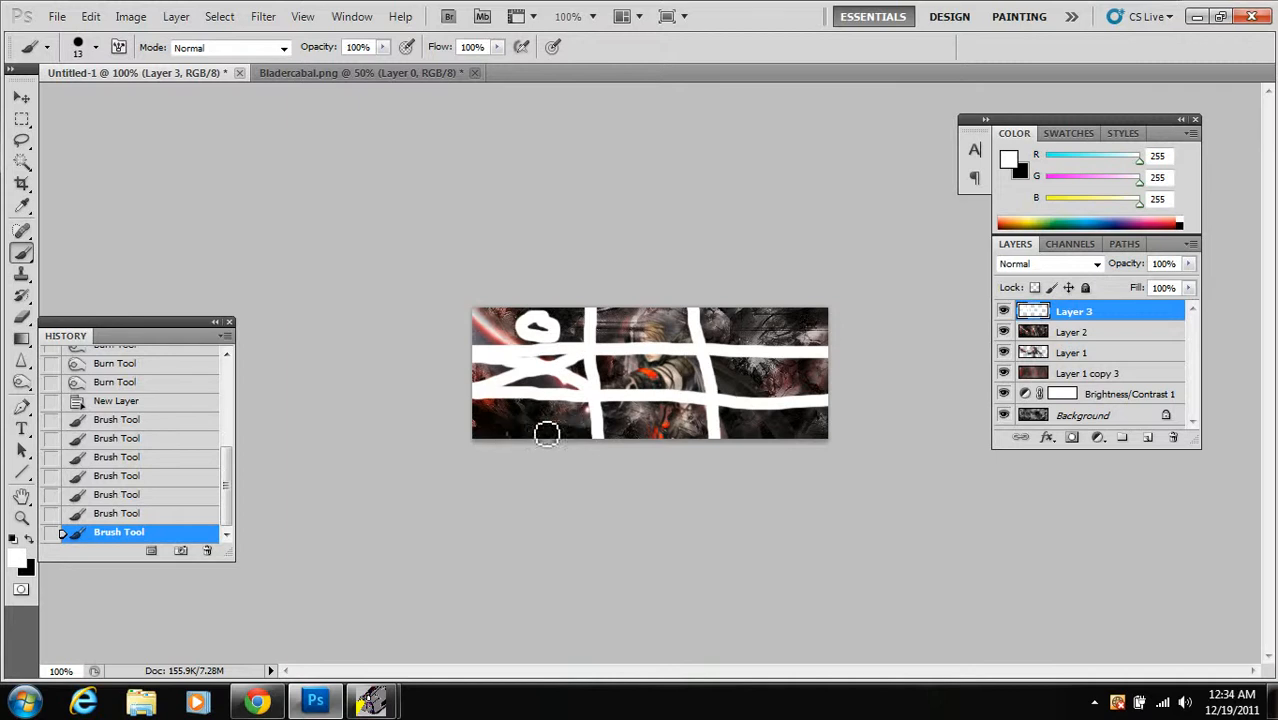
{"action": "mouse_move", "coordinate": [553, 418]}
{"action": "left_mouse_down"}
{"action": "mouse_move", "coordinate": [499, 440]}
{"action": "mouse_move", "coordinate": [550, 412]}
{"action": "left_mouse_up"}
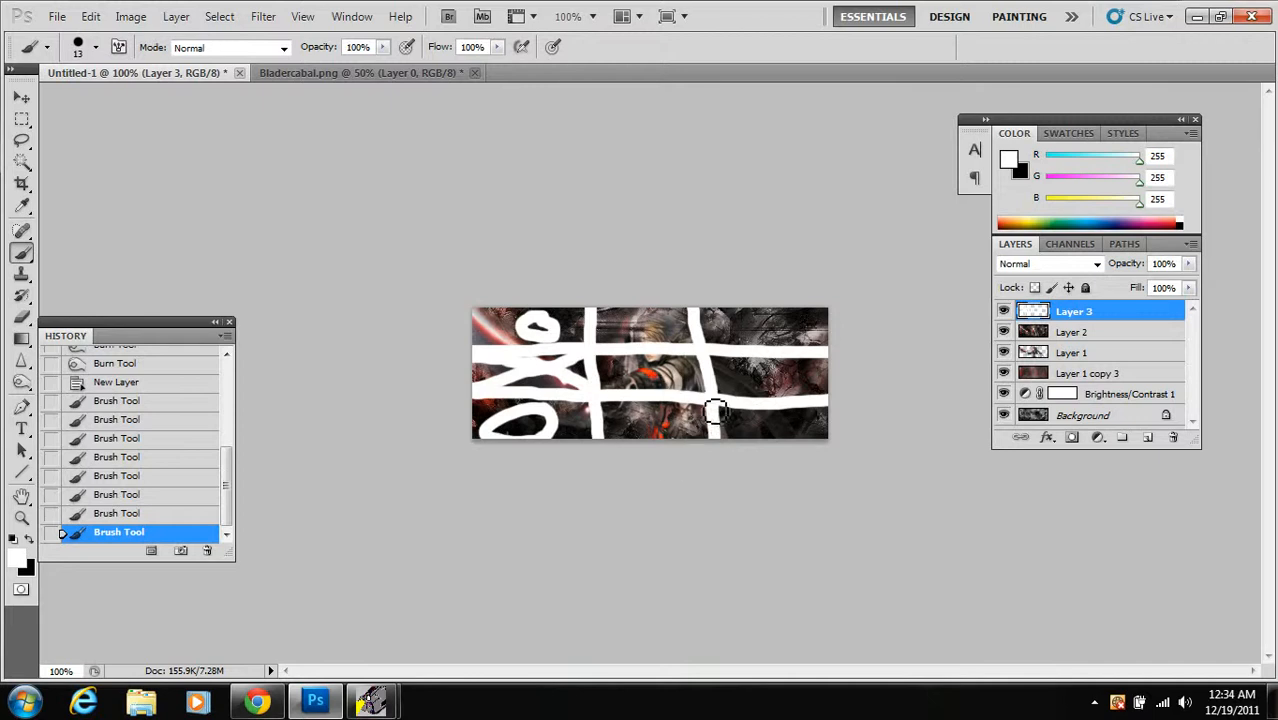
{"action": "mouse_move", "coordinate": [716, 410]}
{"action": "left_mouse_down"}
{"action": "mouse_move", "coordinate": [595, 448]}
{"action": "mouse_move", "coordinate": [755, 433]}
{"action": "left_mouse_up"}
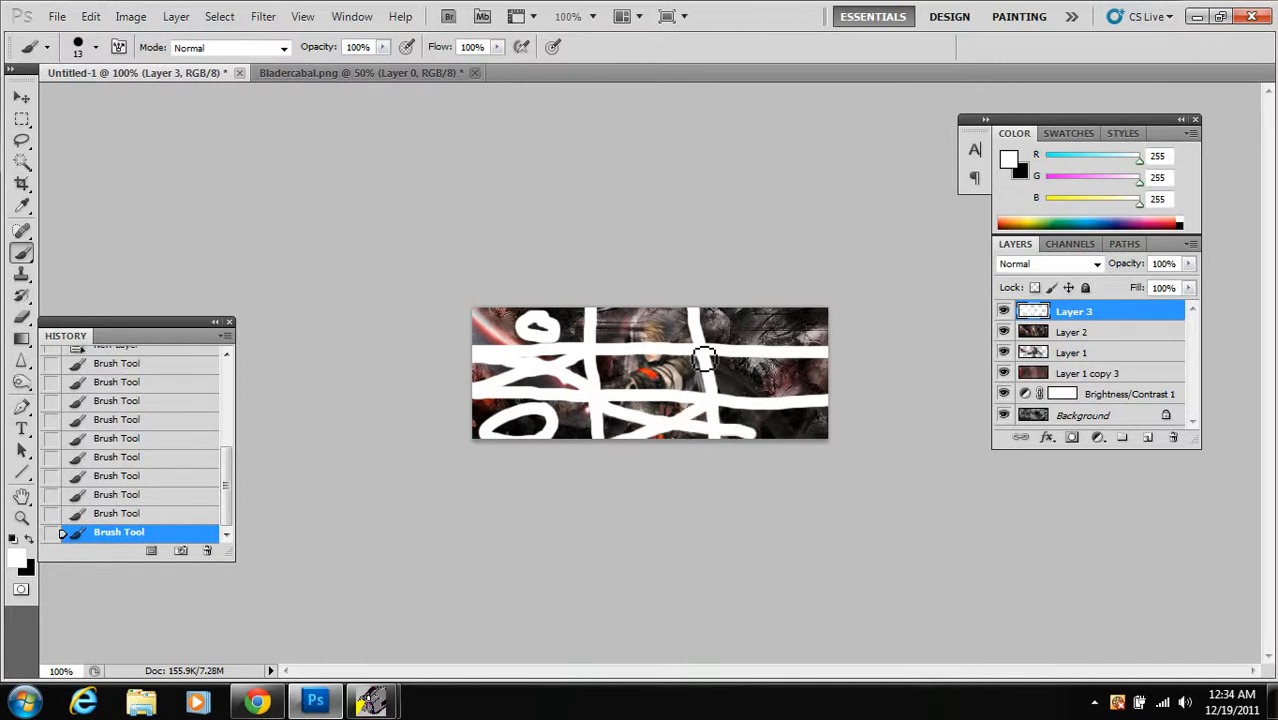
{"action": "mouse_move", "coordinate": [700, 362]}
{"action": "left_mouse_down"}
{"action": "mouse_move", "coordinate": [615, 398]}
{"action": "mouse_move", "coordinate": [608, 363]}
{"action": "mouse_move", "coordinate": [711, 387]}
{"action": "mouse_move", "coordinate": [702, 312]}
{"action": "mouse_move", "coordinate": [666, 330]}
{"action": "mouse_move", "coordinate": [708, 316]}
{"action": "mouse_move", "coordinate": [599, 362]}
{"action": "mouse_move", "coordinate": [599, 321]}
{"action": "mouse_move", "coordinate": [706, 366]}
{"action": "left_mouse_up"}
{"action": "mouse_move", "coordinate": [820, 338]}
{"action": "left_mouse_down"}
{"action": "mouse_move", "coordinate": [782, 330]}
{"action": "mouse_move", "coordinate": [818, 332]}
{"action": "left_mouse_up"}
{"action": "mouse_move", "coordinate": [793, 375]}
{"action": "left_mouse_down"}
{"action": "mouse_move", "coordinate": [805, 420]}
{"action": "mouse_move", "coordinate": [785, 440]}
{"action": "mouse_move", "coordinate": [775, 425]}
{"action": "left_mouse_up"}
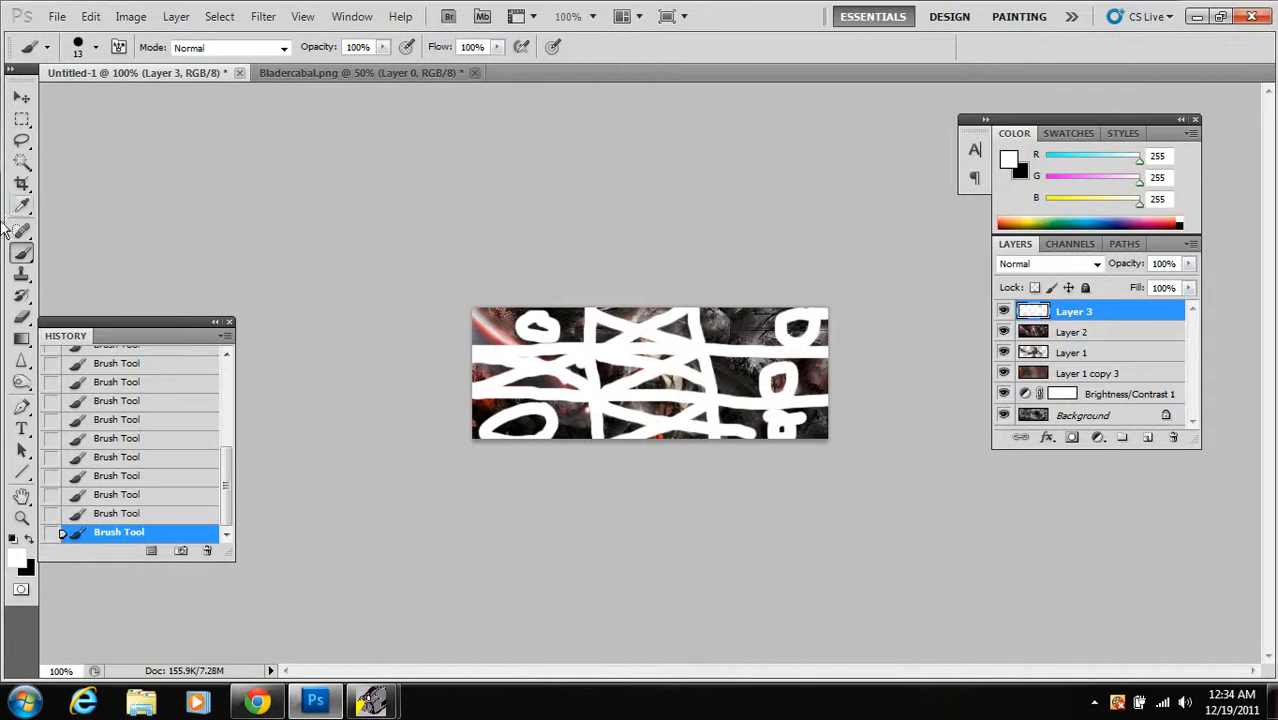
Undo all the white grid strokes back to the New Layer state and delete Layer 3
{"action": "scroll", "coordinate": [120, 438], "scroll_direction": "up", "scroll_amount": 5}
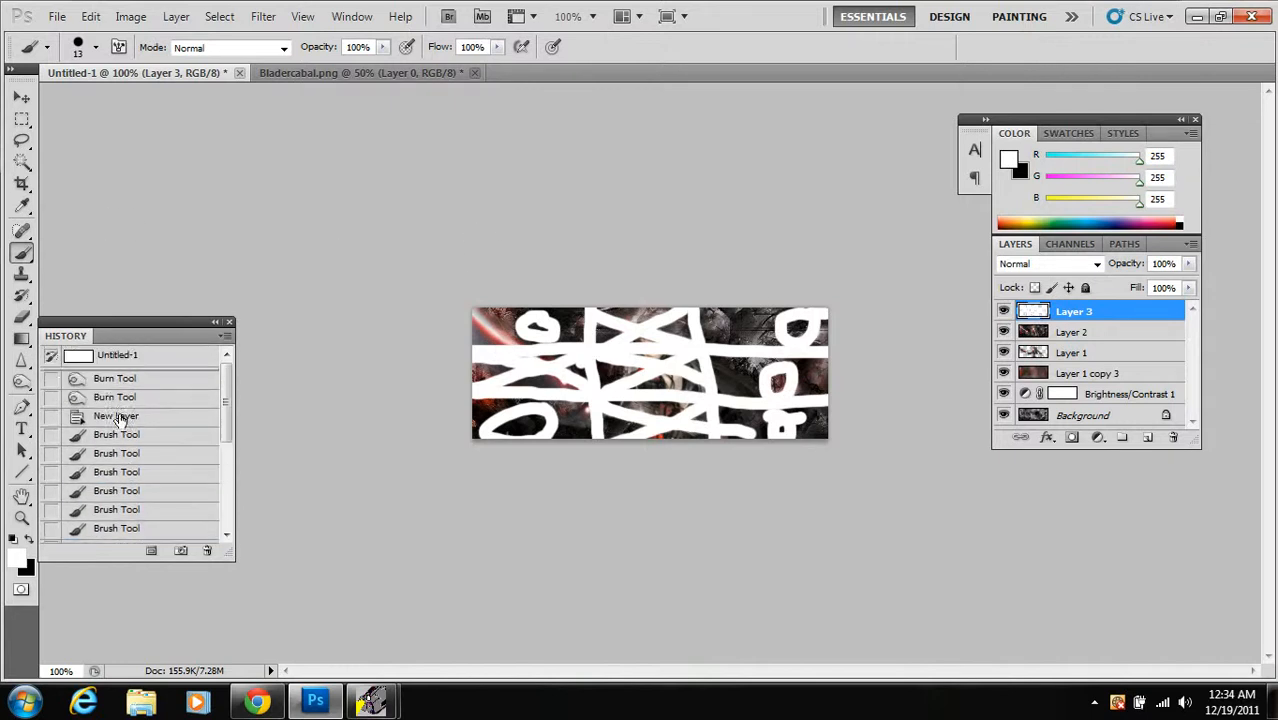
{"action": "left_click", "coordinate": [118, 418]}
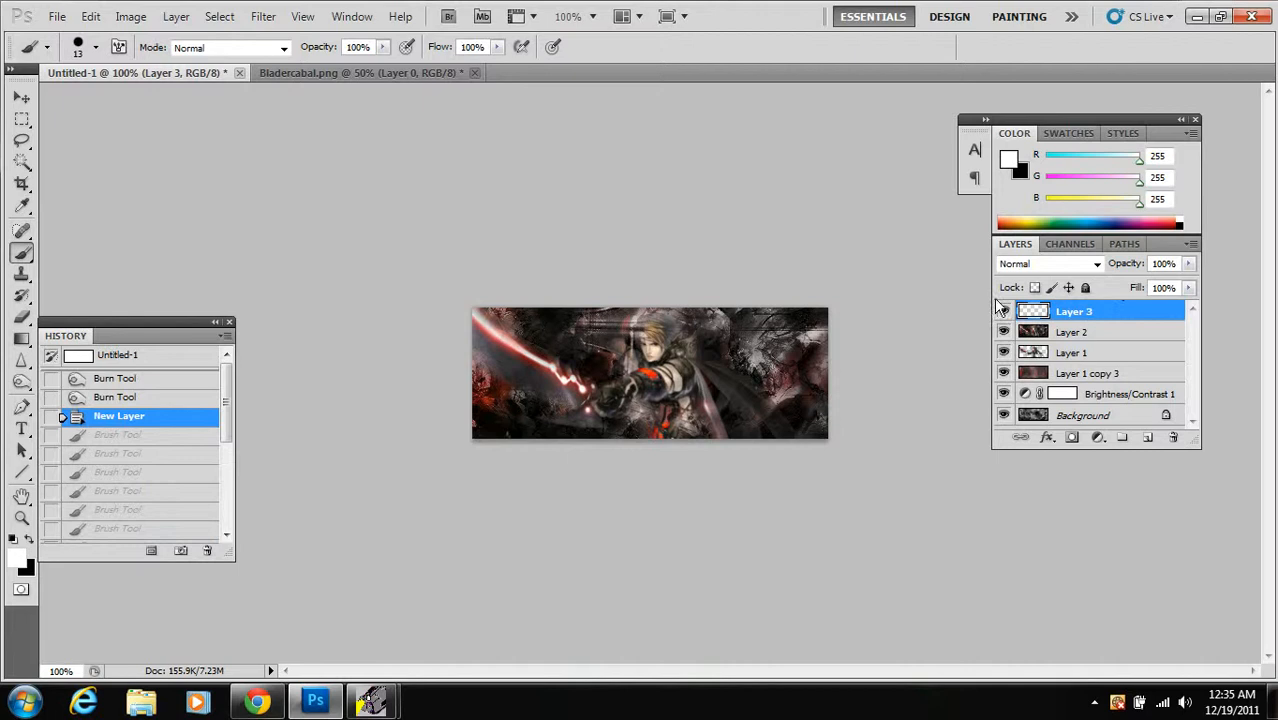
{"action": "key", "text": "Delete"}
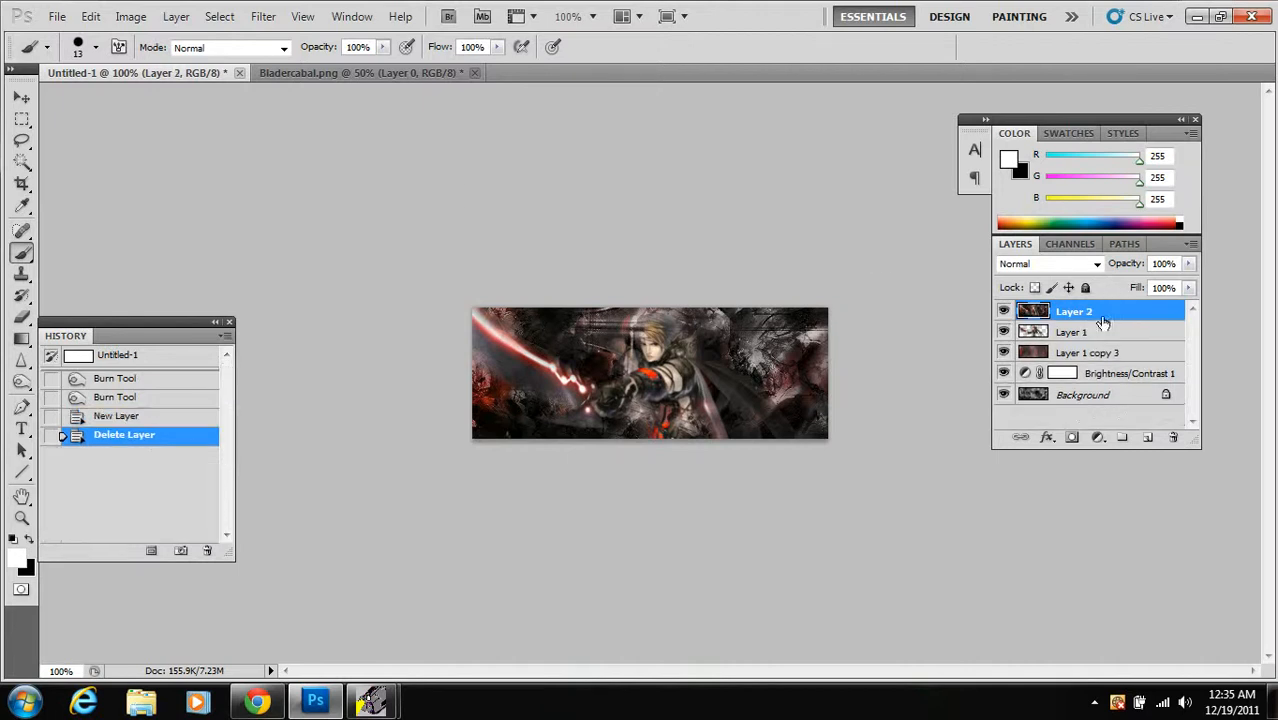
Paint a white stroke along the blade in Bladercabal.png, and undo all painted strokes back to the Eraser state
{"action": "left_click", "coordinate": [323, 74]}
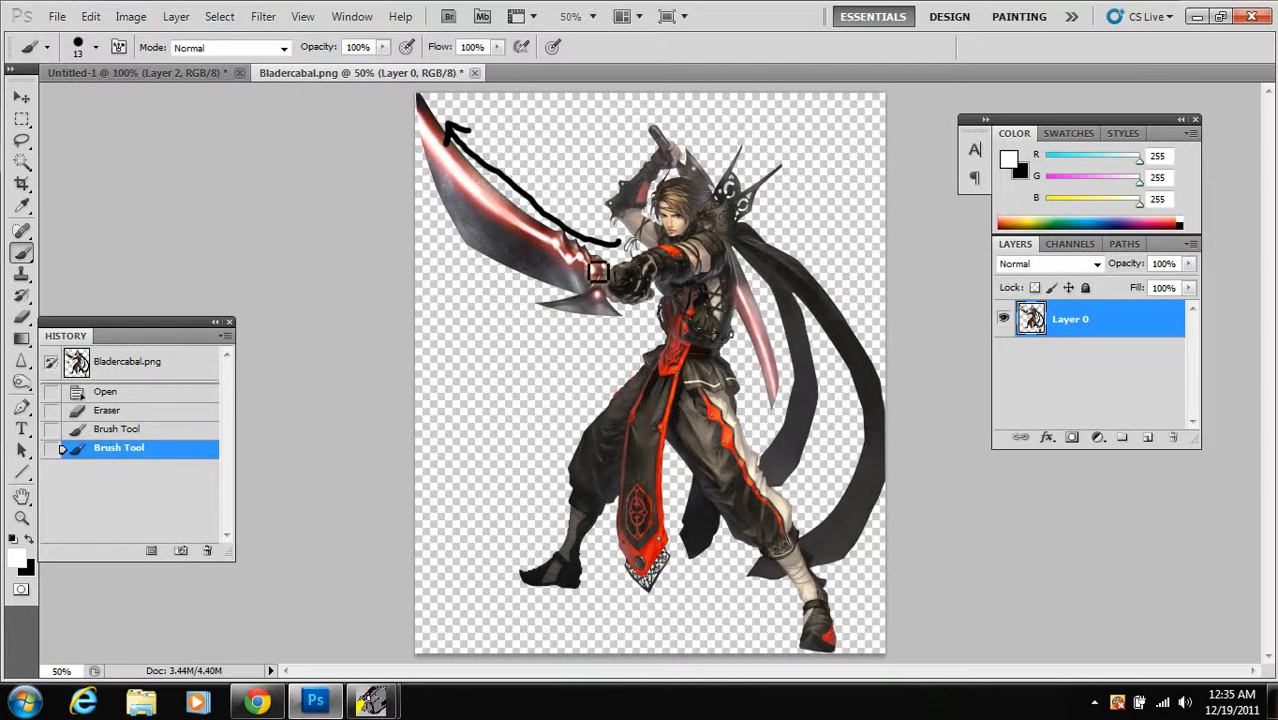
{"action": "left_click_drag", "start_coordinate": [556, 237], "coordinate": [447, 200]}
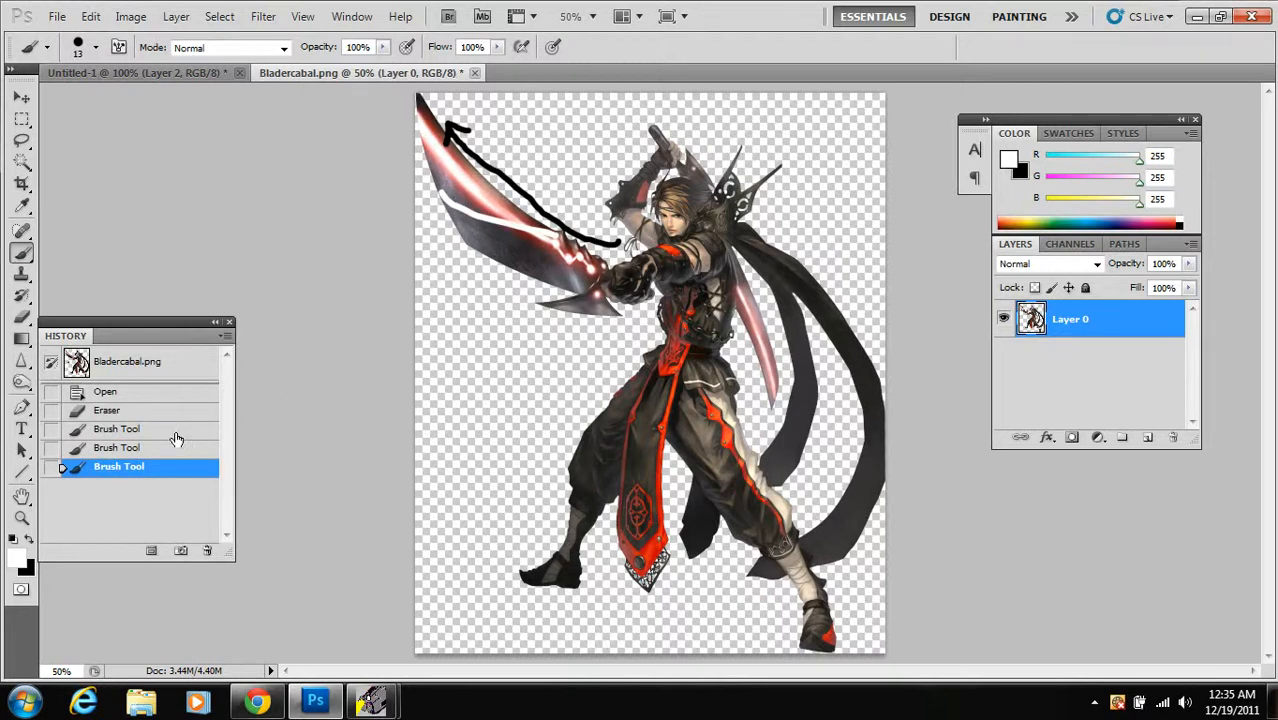
{"action": "left_click", "coordinate": [171, 448]}
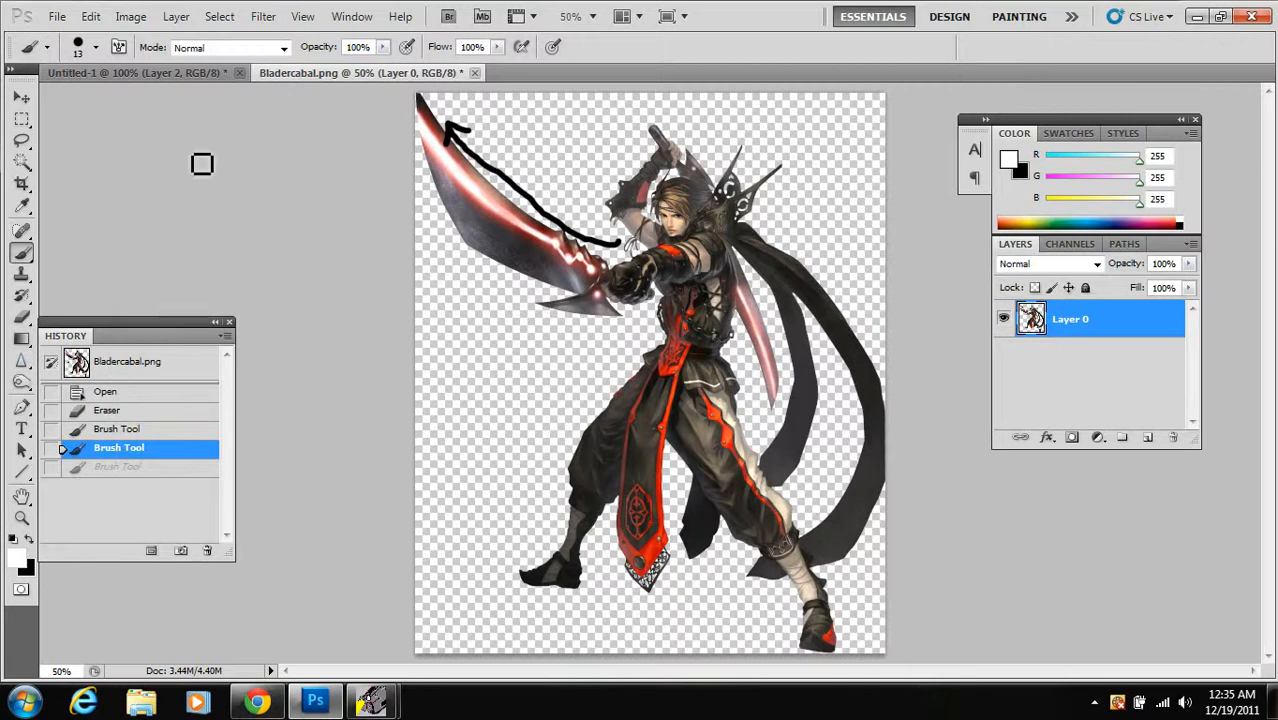
{"action": "left_click", "coordinate": [116, 430]}
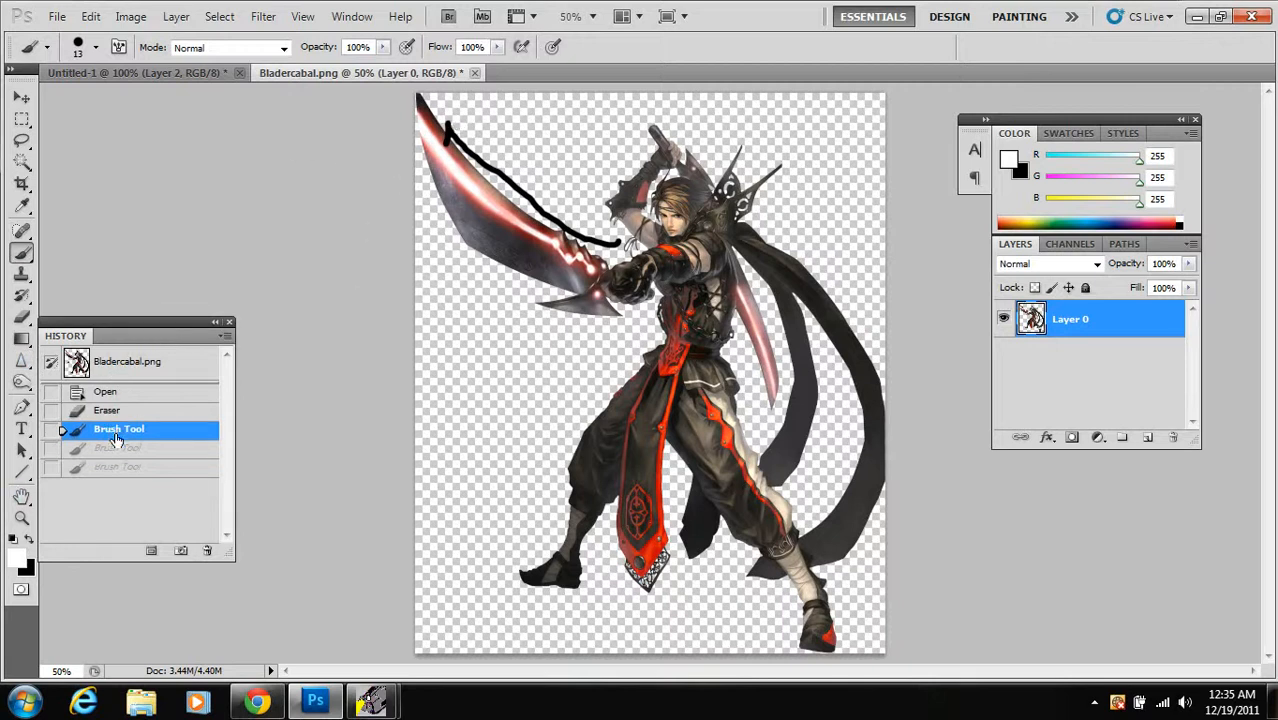
{"action": "left_click", "coordinate": [116, 412]}
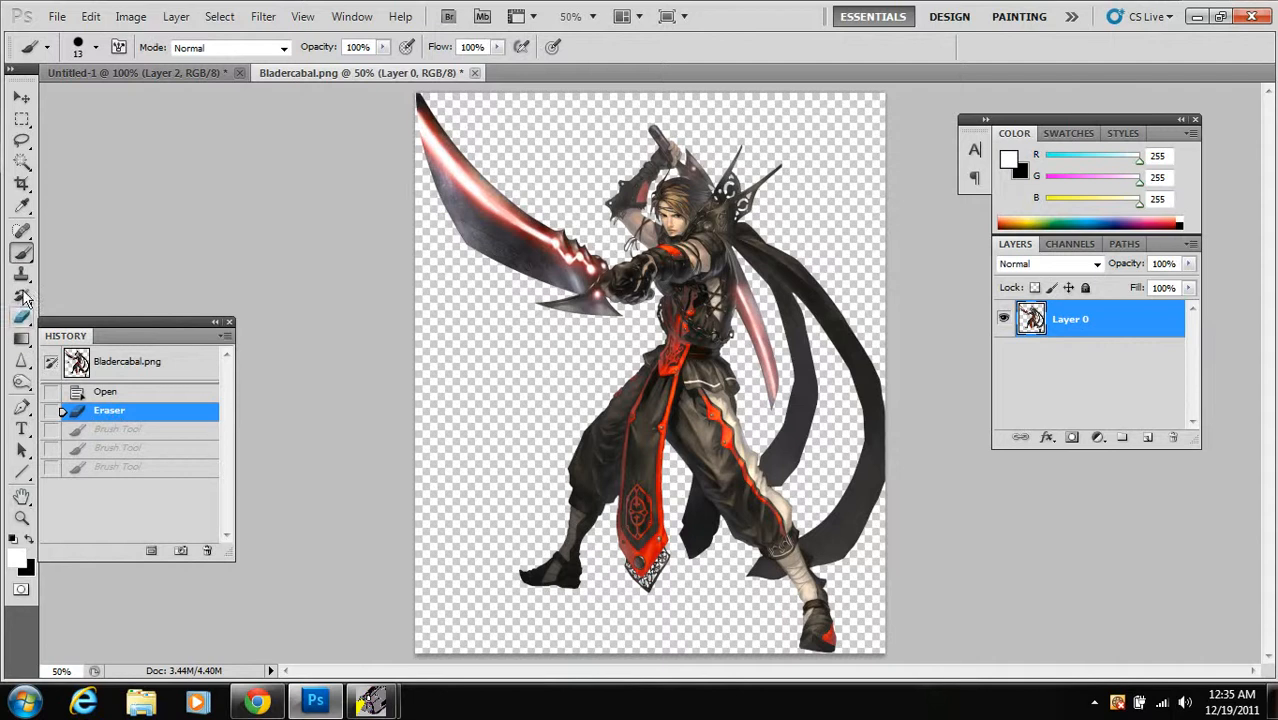
Sample two reds from the lower end of the swordsman's sash, RGB 213, 19, 7 as foreground and 198, 9, 7 as background
{"action": "left_click", "coordinate": [21, 205]}
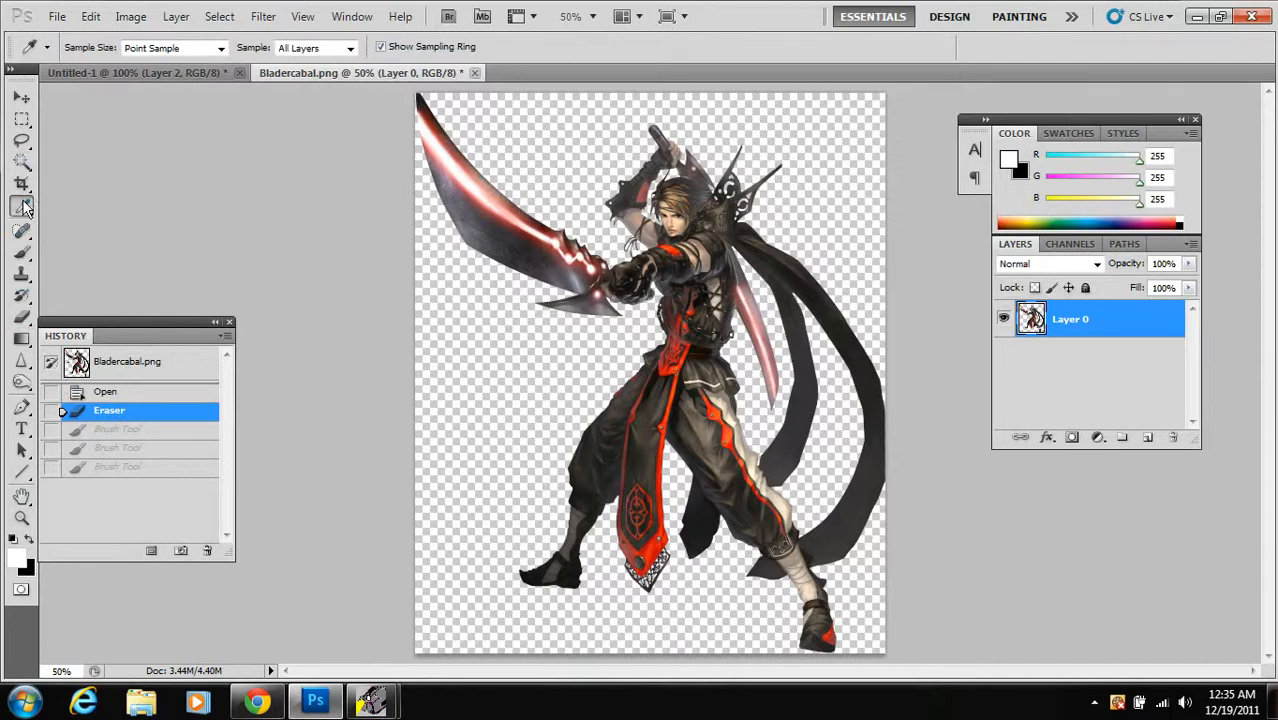
{"action": "left_click_drag", "start_coordinate": [25, 207], "coordinate": [70, 217]}
{"action": "left_click", "coordinate": [656, 546]}
{"action": "left_click_drag", "start_coordinate": [663, 538], "coordinate": [660, 538]}
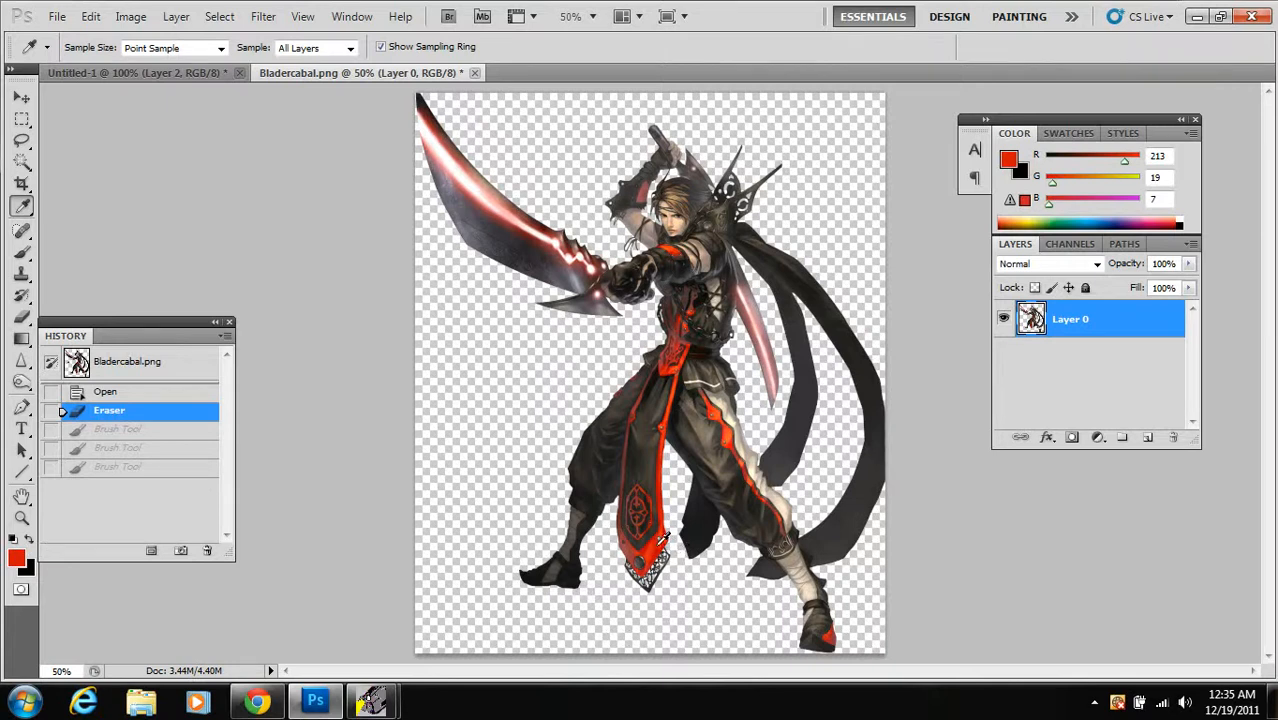
{"action": "left_click_drag", "start_coordinate": [664, 538], "coordinate": [657, 538]}
{"action": "left_click", "coordinate": [28, 542]}
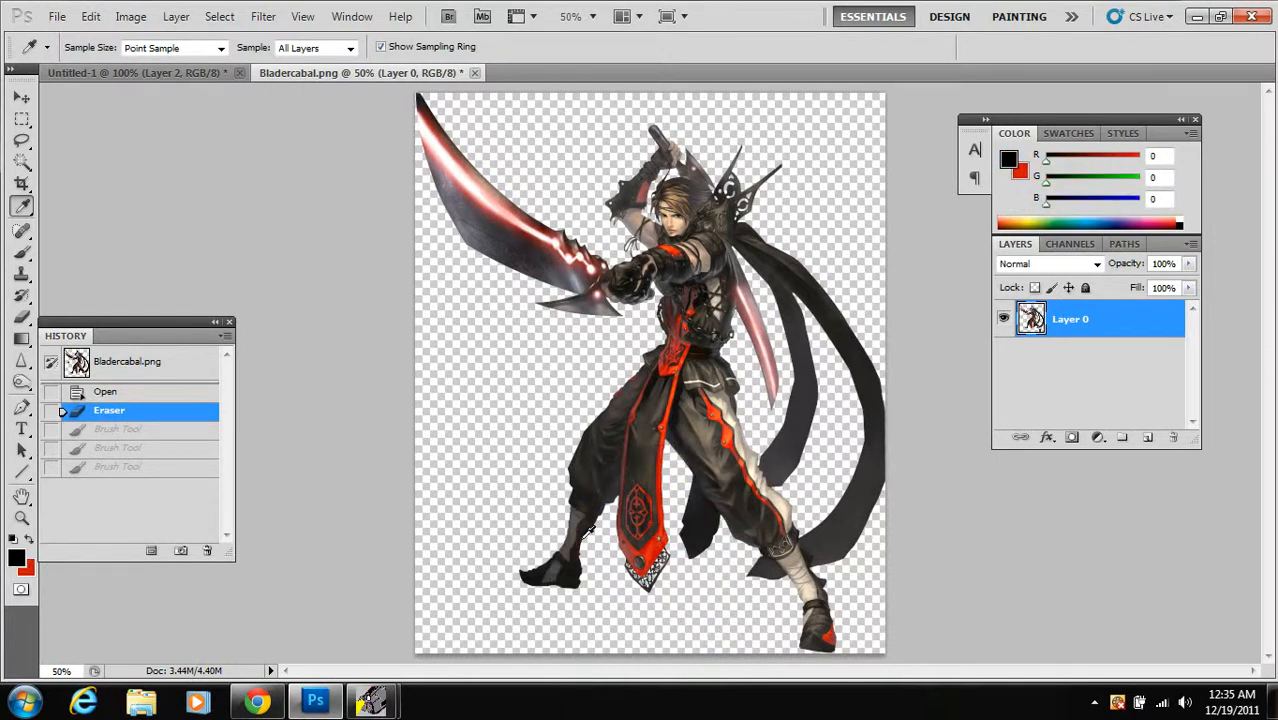
{"action": "left_click", "coordinate": [650, 540]}
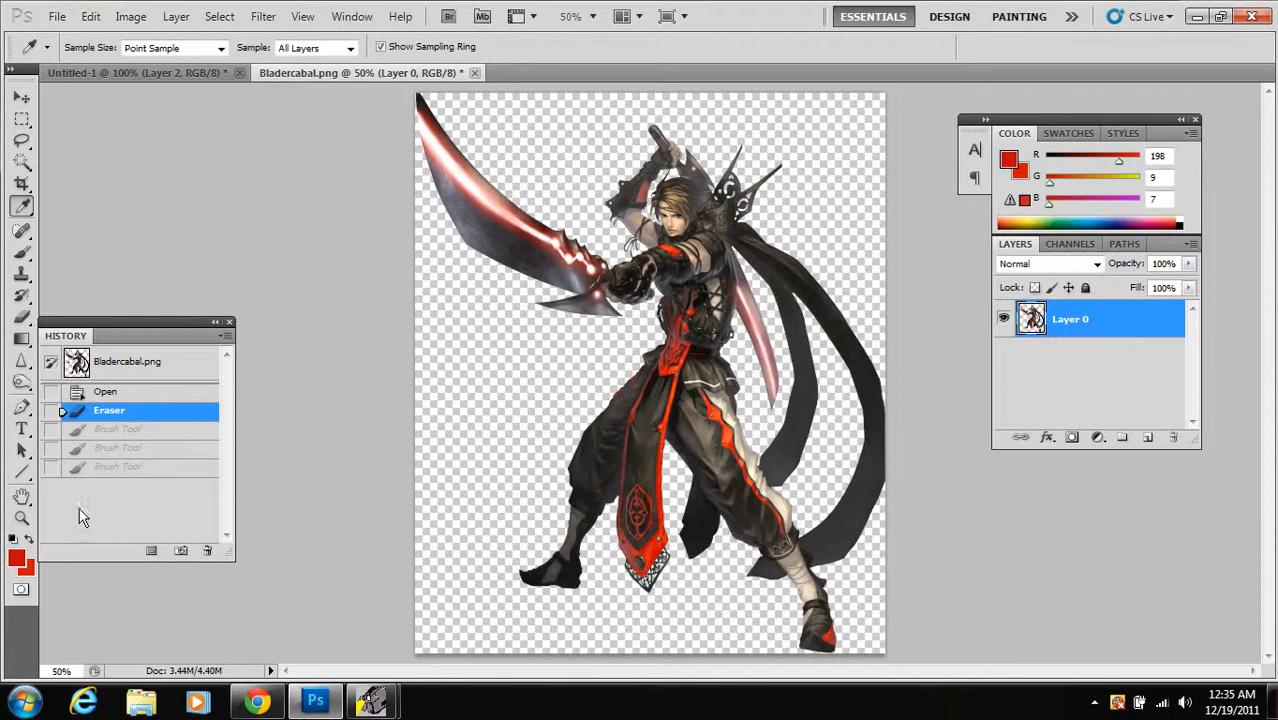
{"action": "left_click", "coordinate": [29, 541]}
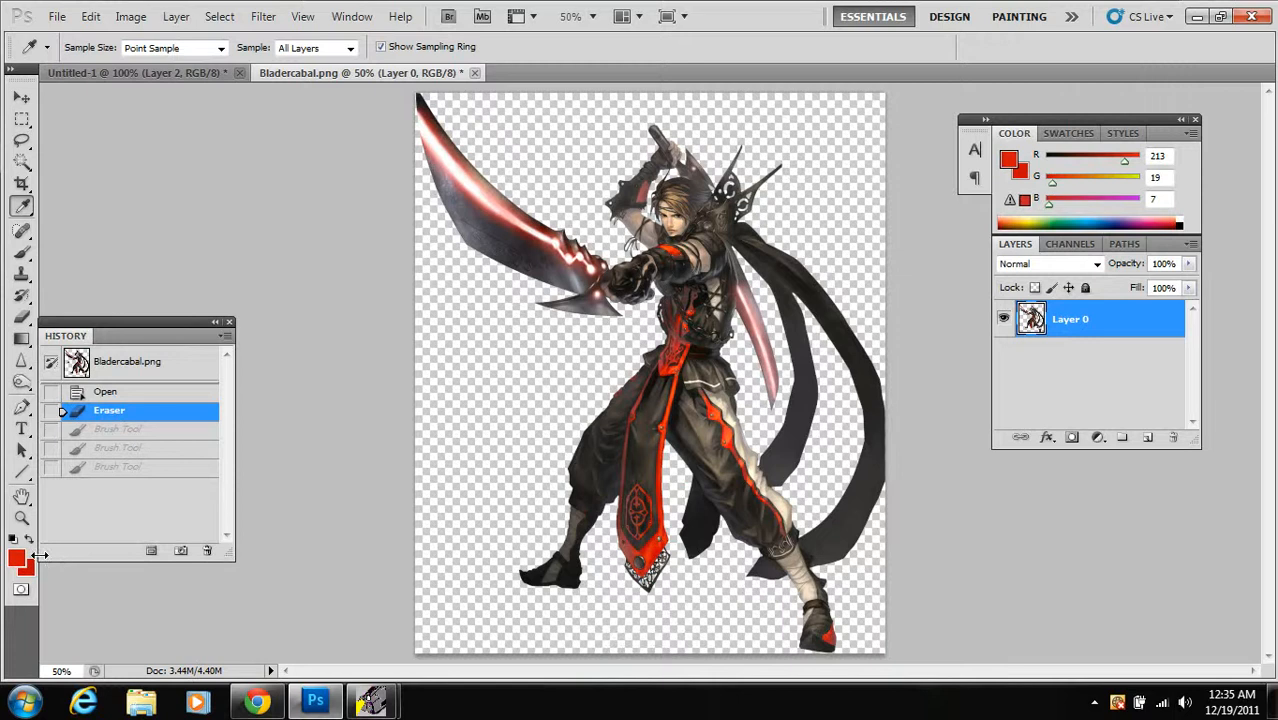
Return to the Untitled-1 banner and set the Horizontal Type tool's font size to 18 pt, keeping Verdana Regular
{"action": "left_click", "coordinate": [156, 66]}
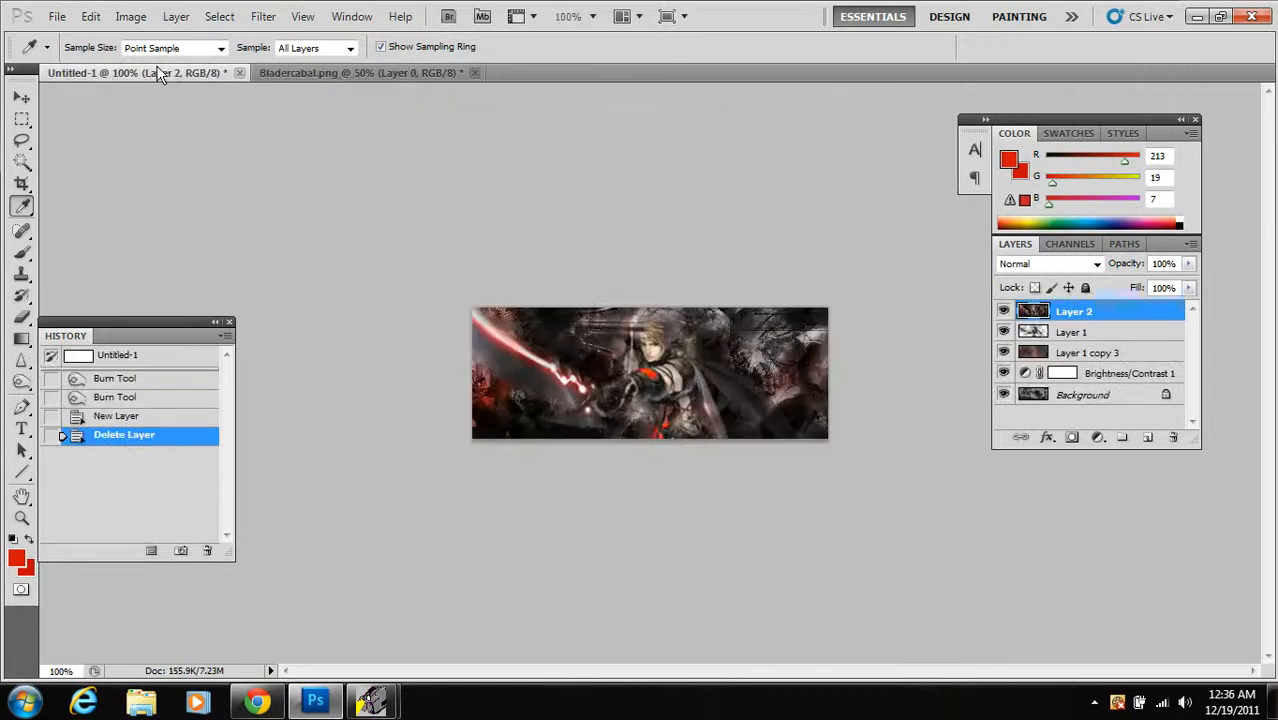
{"action": "left_click", "coordinate": [22, 428]}
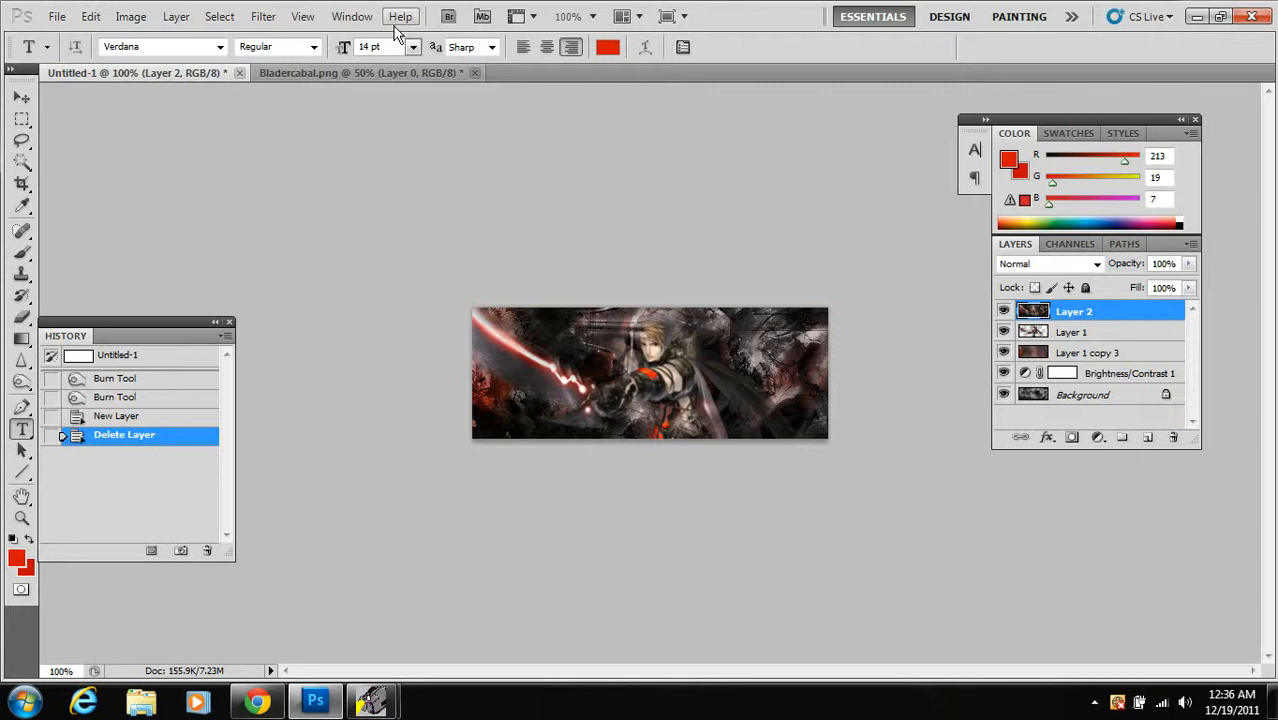
{"action": "left_click", "coordinate": [220, 46]}
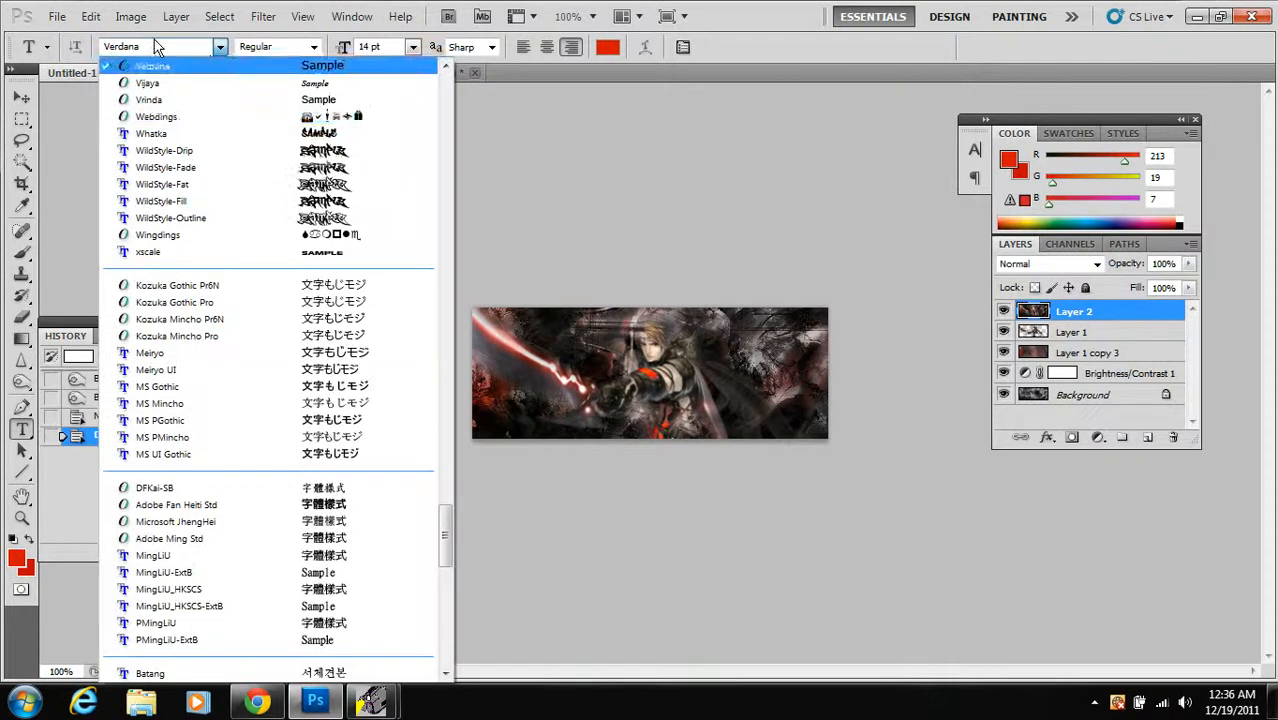
{"action": "left_click", "coordinate": [220, 48]}
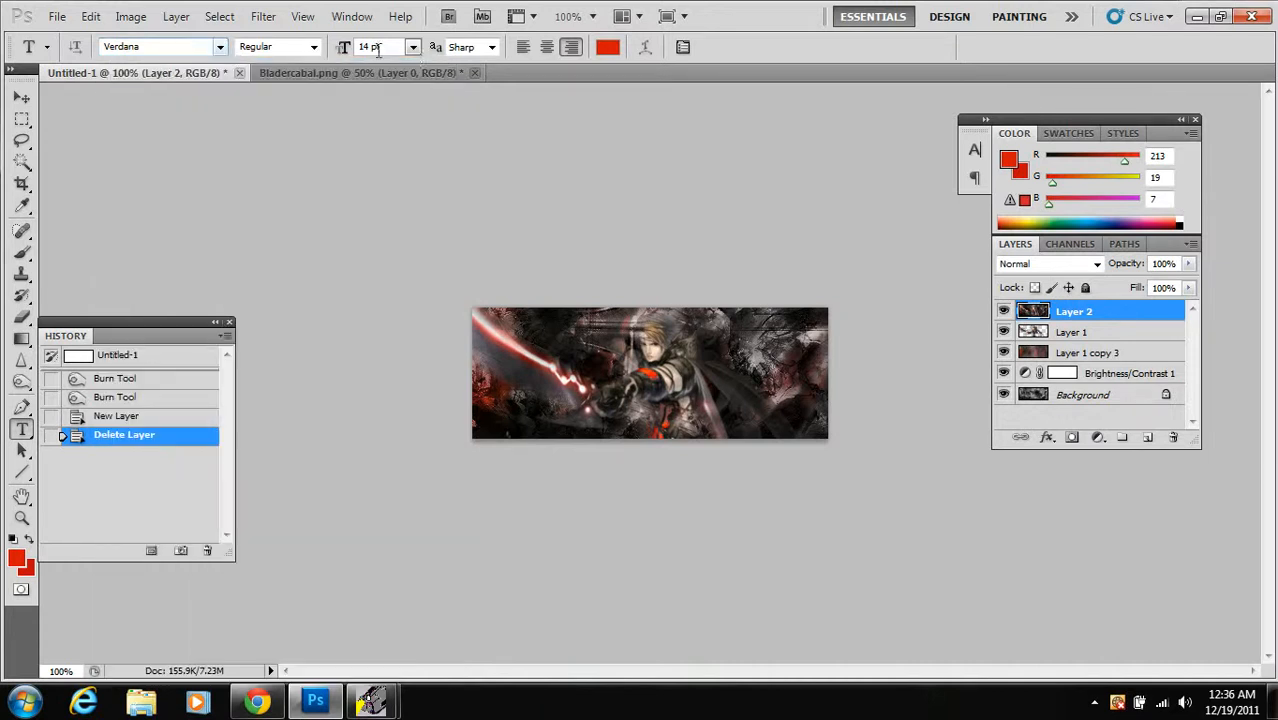
{"action": "left_click", "coordinate": [412, 48]}
{"action": "left_click", "coordinate": [412, 48]}
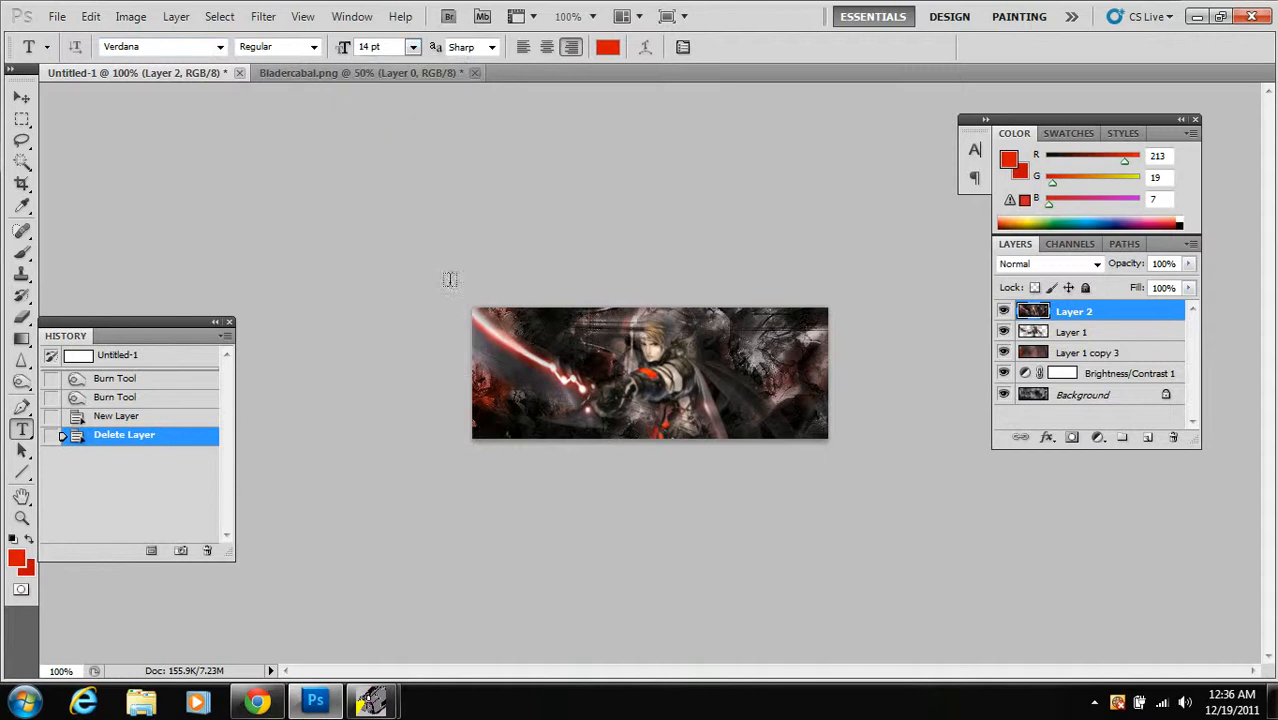
{"action": "left_click", "coordinate": [412, 47]}
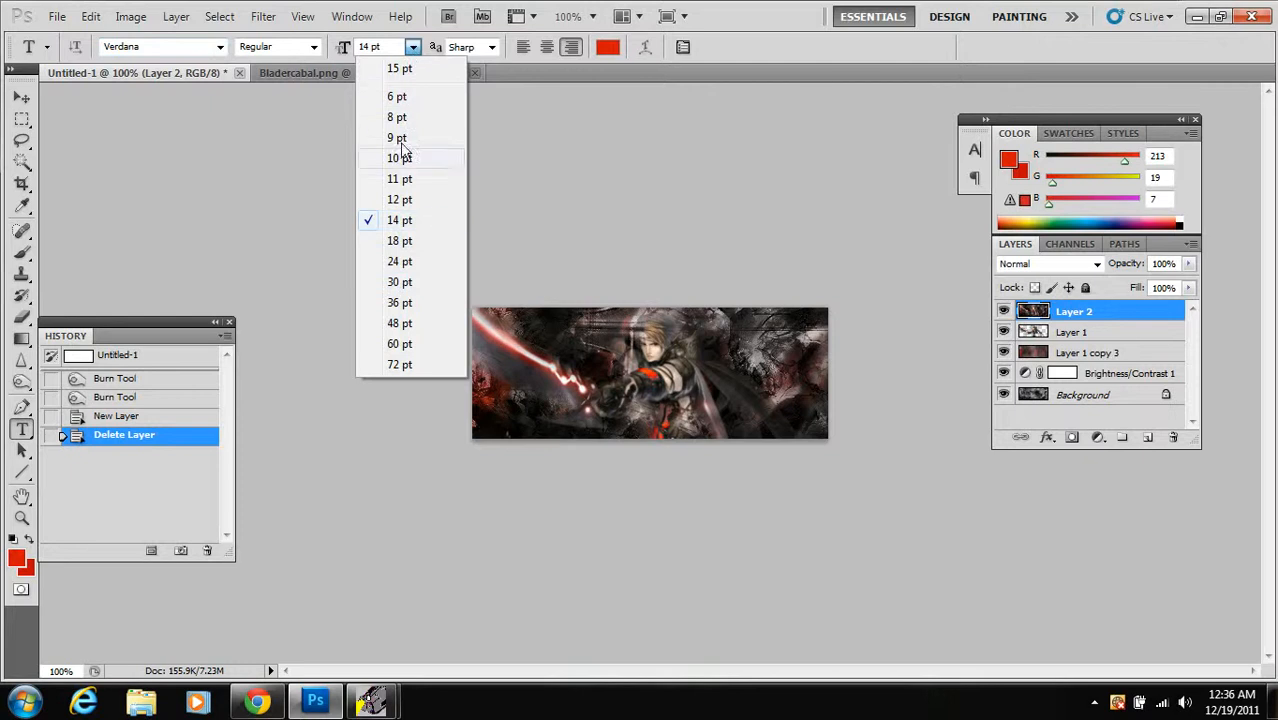
{"action": "left_click", "coordinate": [399, 241]}
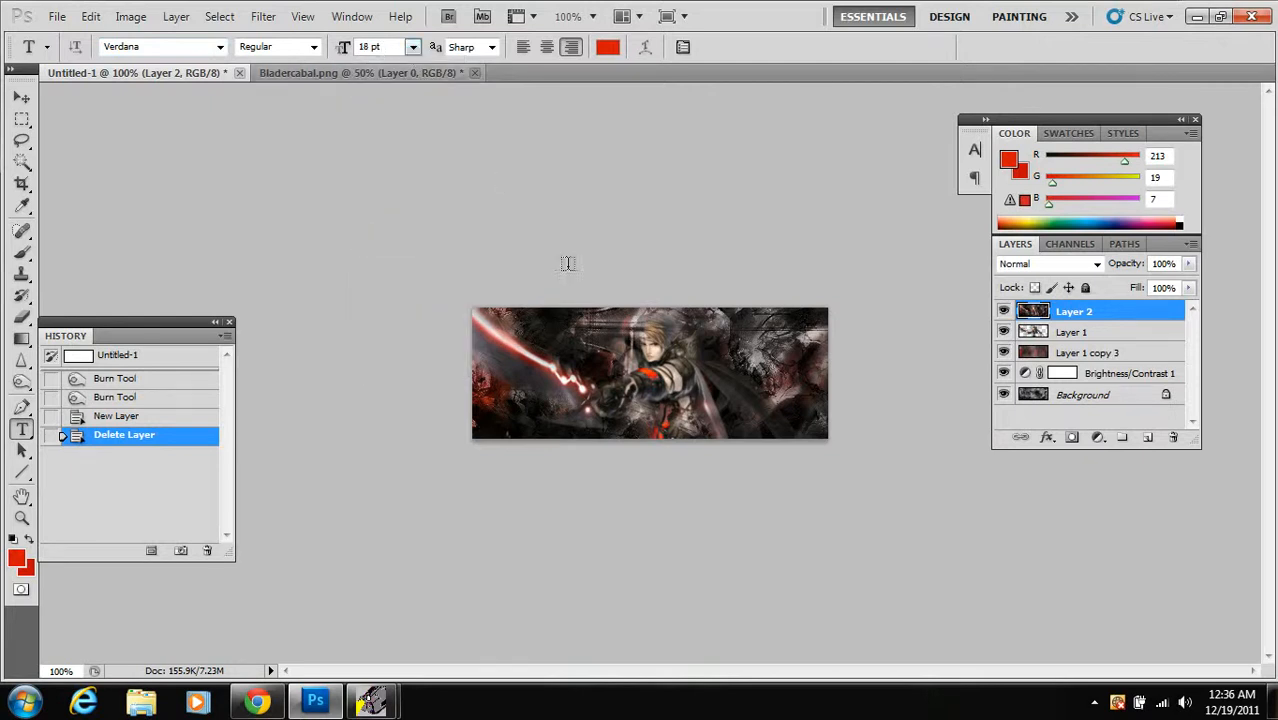
Add the red text "Myricalgenie" to the banner and place it just beside the swordsman's right-hand side, over the cape
{"action": "left_click", "coordinate": [544, 333]}
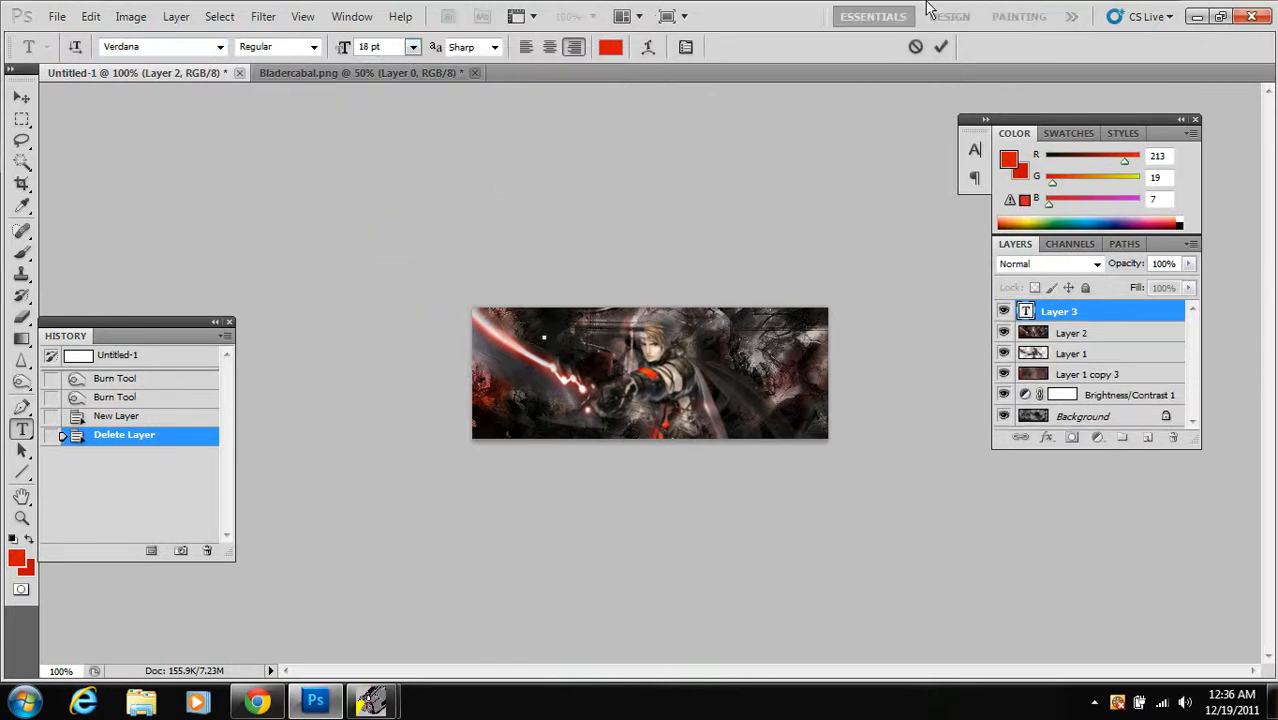
{"action": "type", "text": "Myn"}
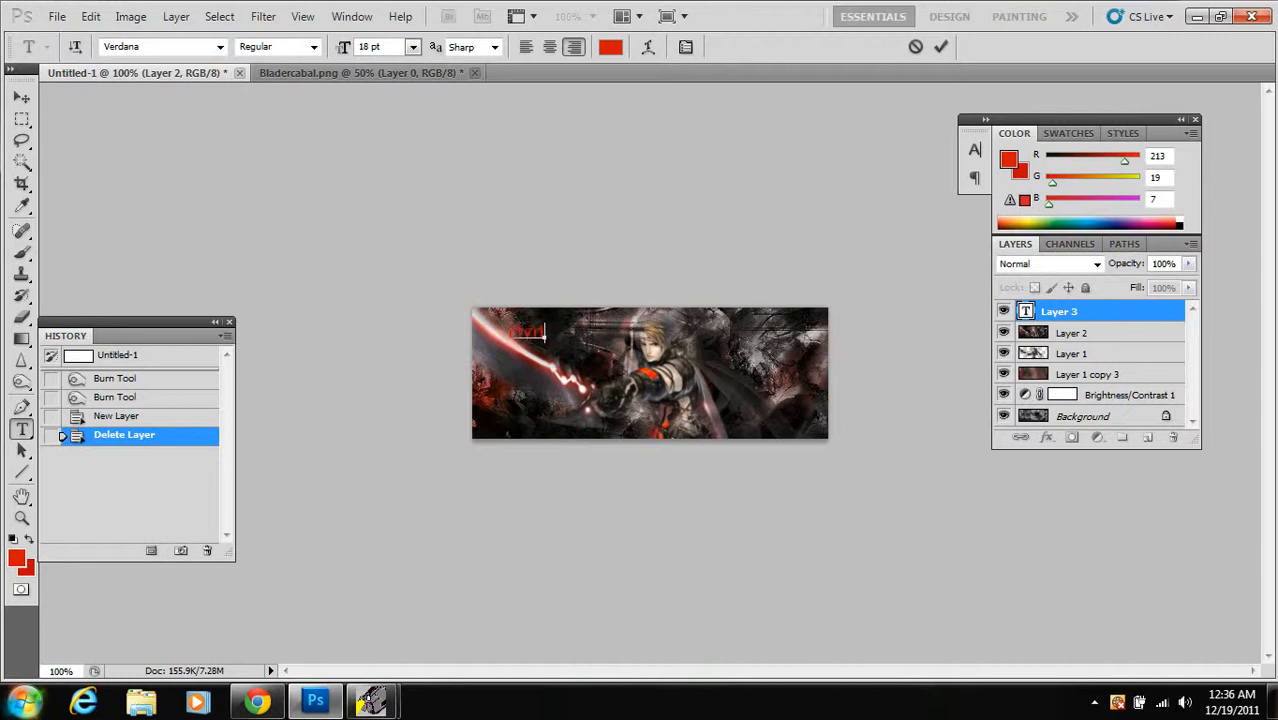
{"action": "type", "text": "caa"}
{"action": "key", "text": "BackSpace"}
{"action": "type", "text": "eam"}
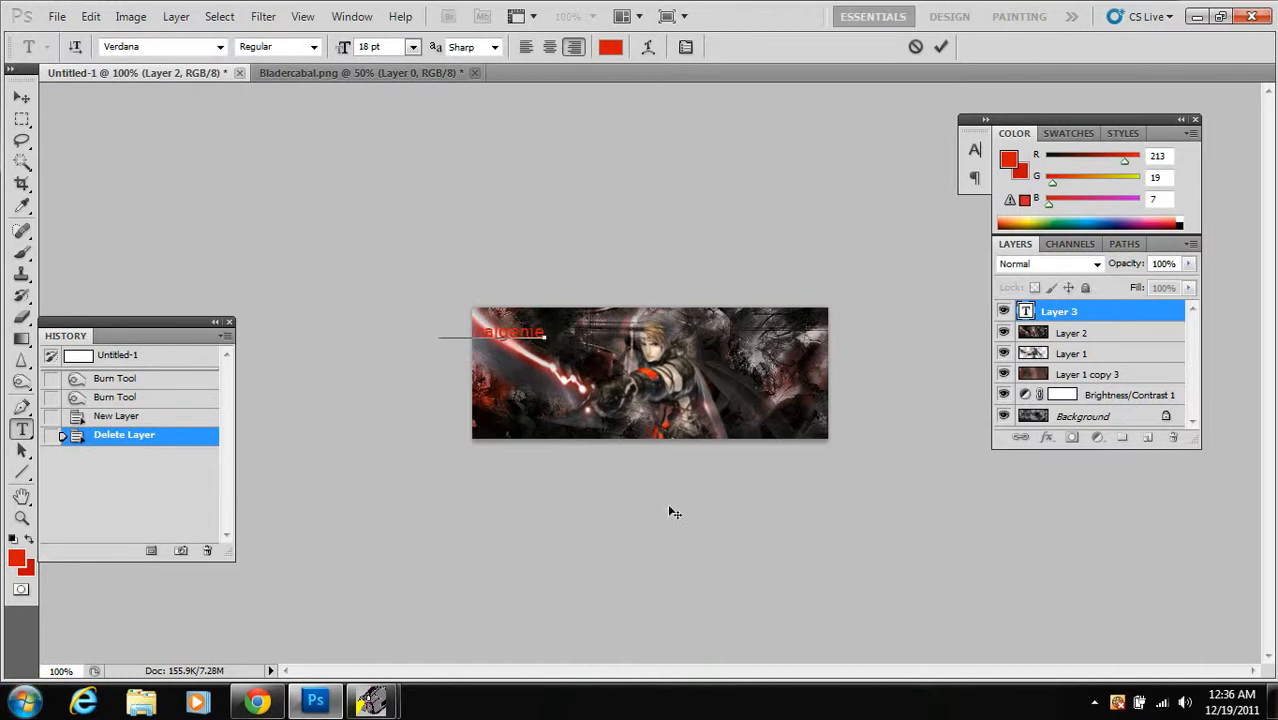
{"action": "left_click_drag", "start_coordinate": [675, 513], "coordinate": [780, 519]}
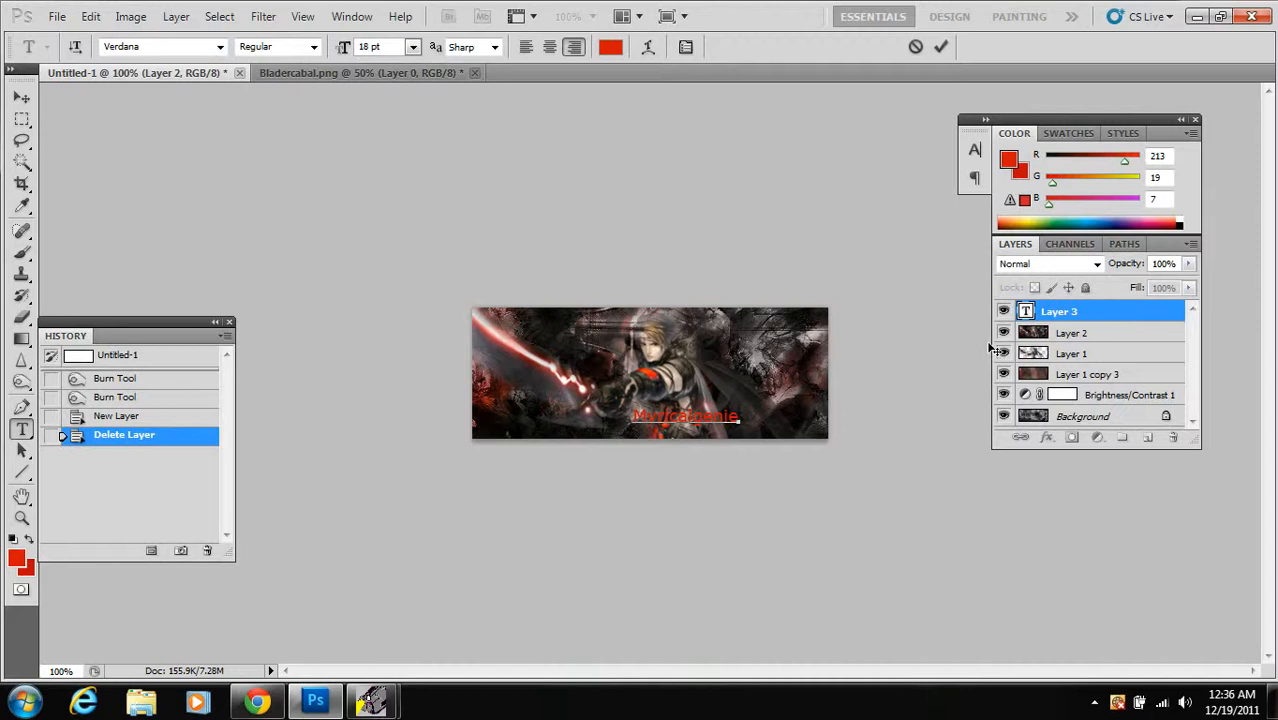
{"action": "left_click_drag", "start_coordinate": [784, 418], "coordinate": [840, 373]}
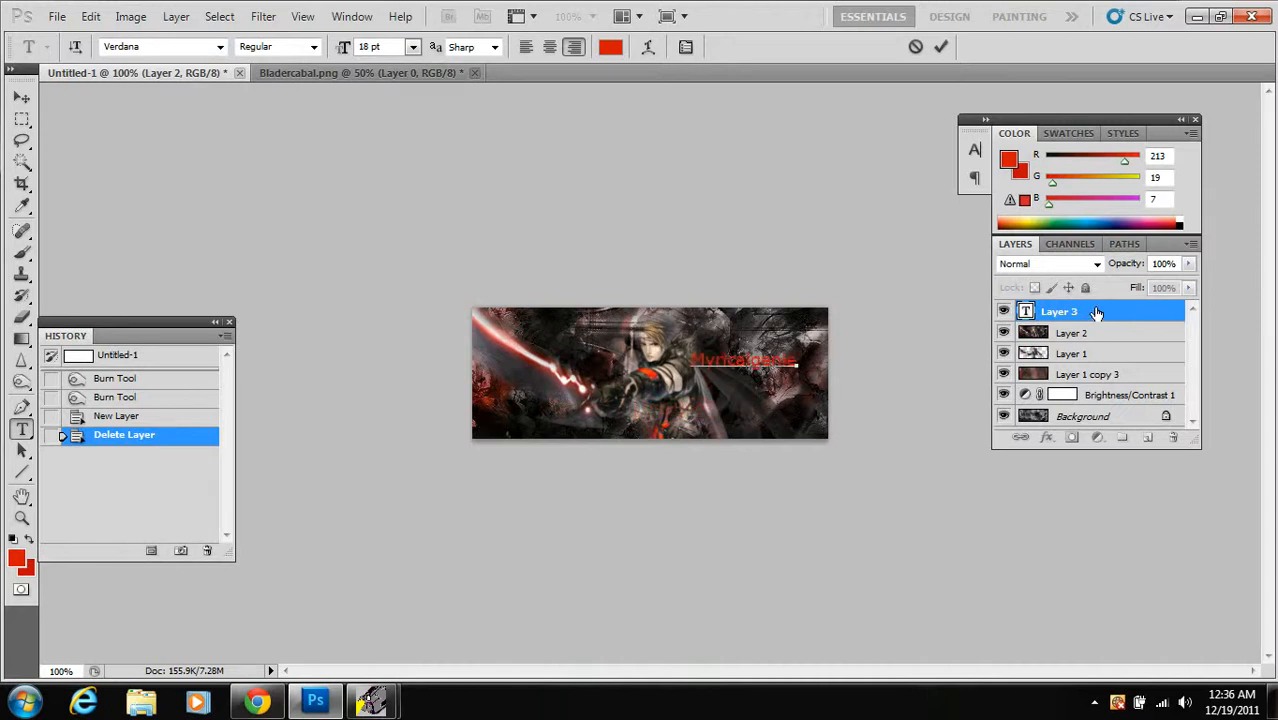
Give the Myricalgenie text layer a default drop shadow and a bevel and emboss with size 0 px
{"action": "double_click", "coordinate": [1144, 318]}
{"action": "left_click_drag", "start_coordinate": [775, 128], "coordinate": [668, 184]}
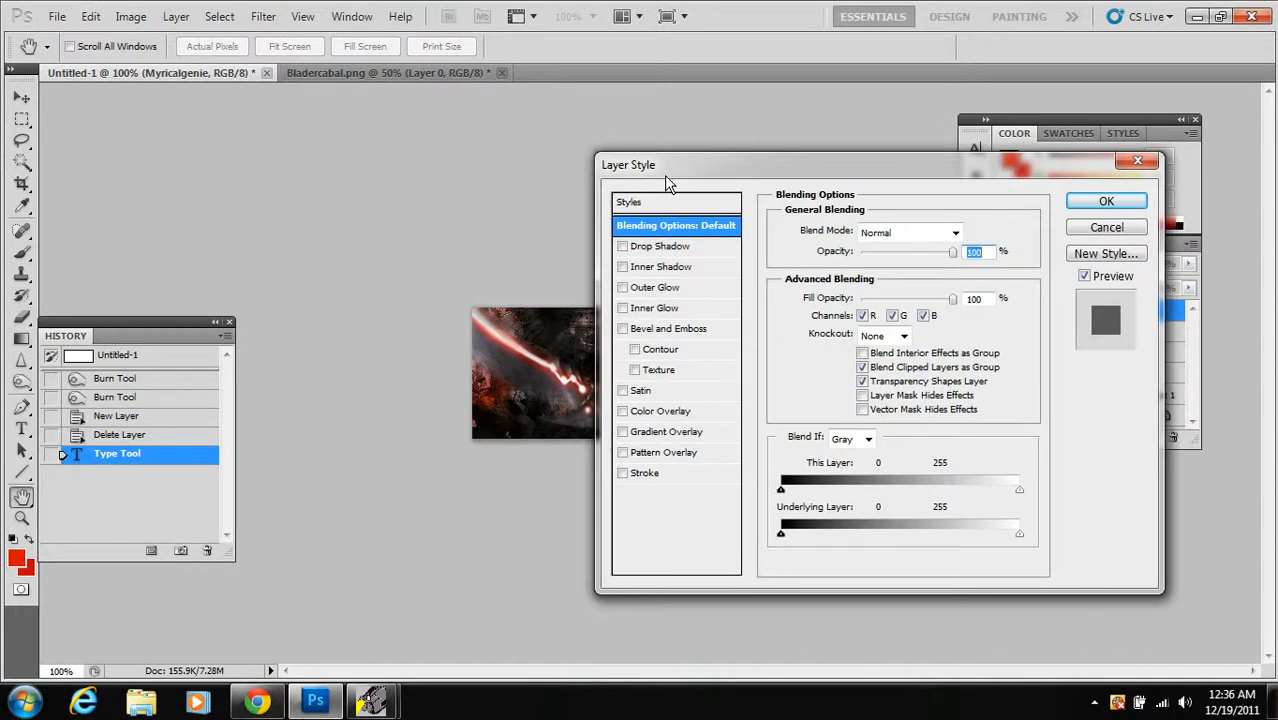
{"action": "left_click", "coordinate": [640, 247]}
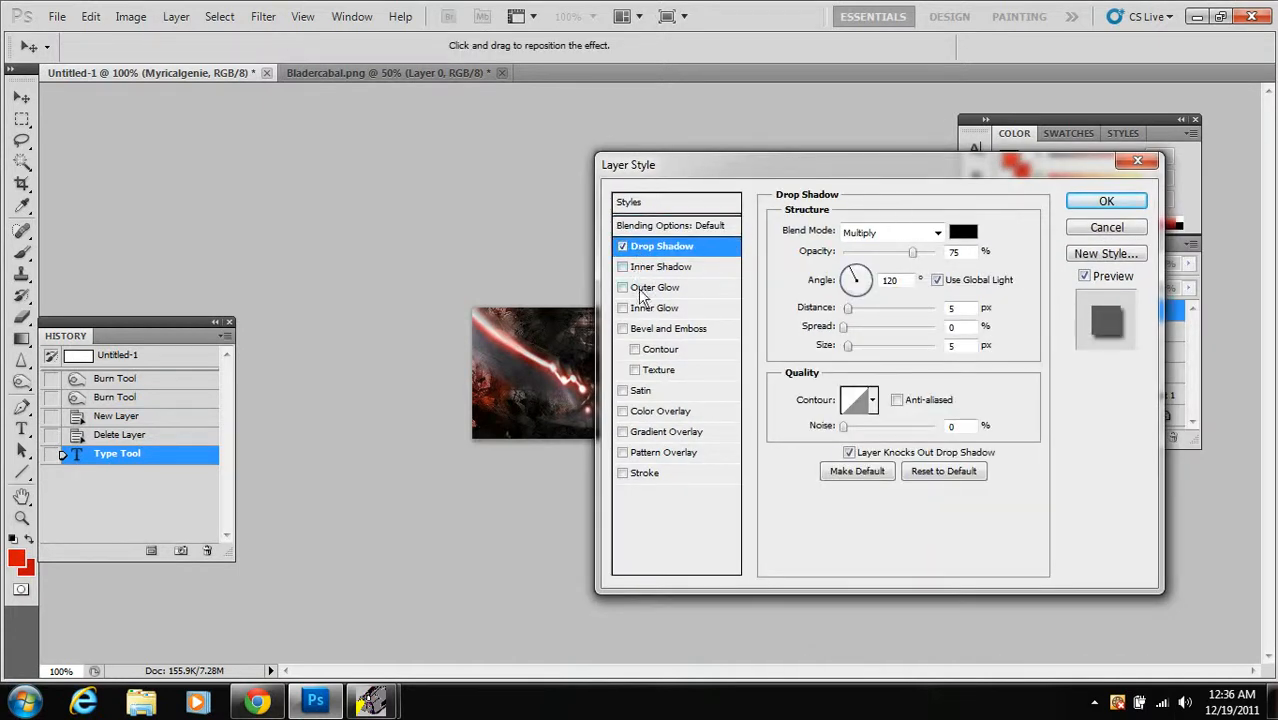
{"action": "left_click", "coordinate": [623, 330]}
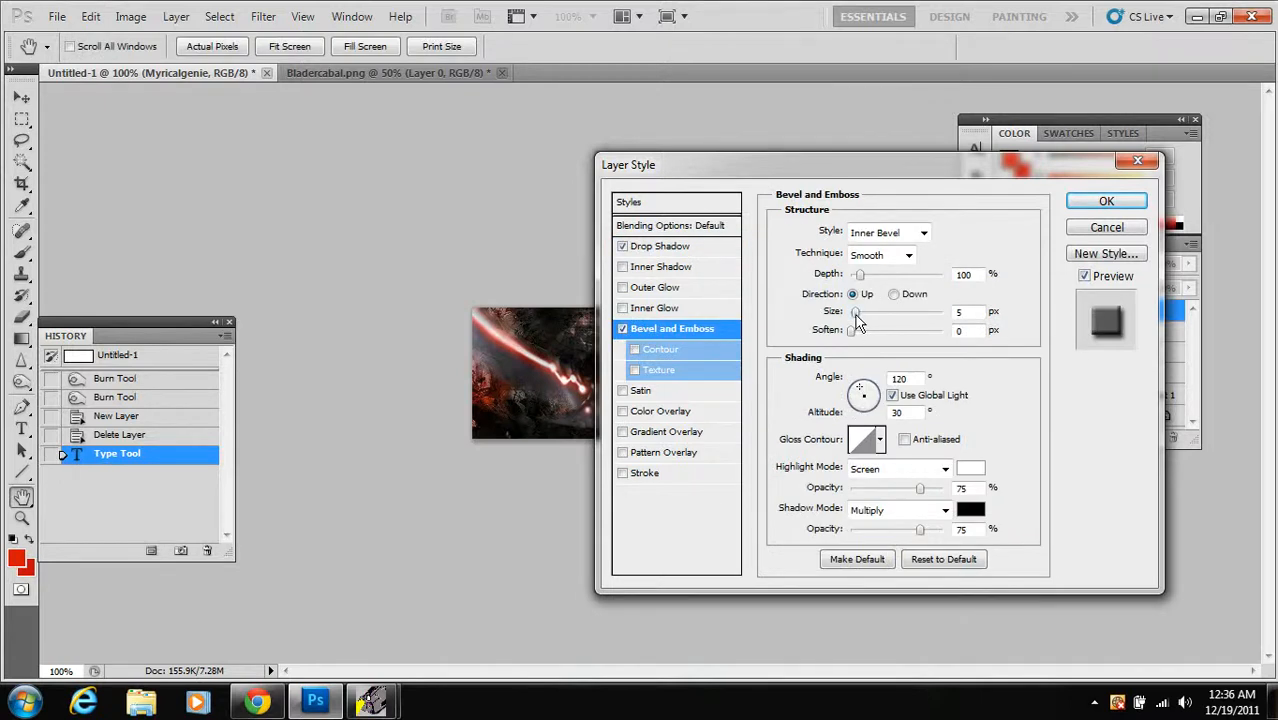
{"action": "left_click_drag", "start_coordinate": [856, 315], "coordinate": [837, 318]}
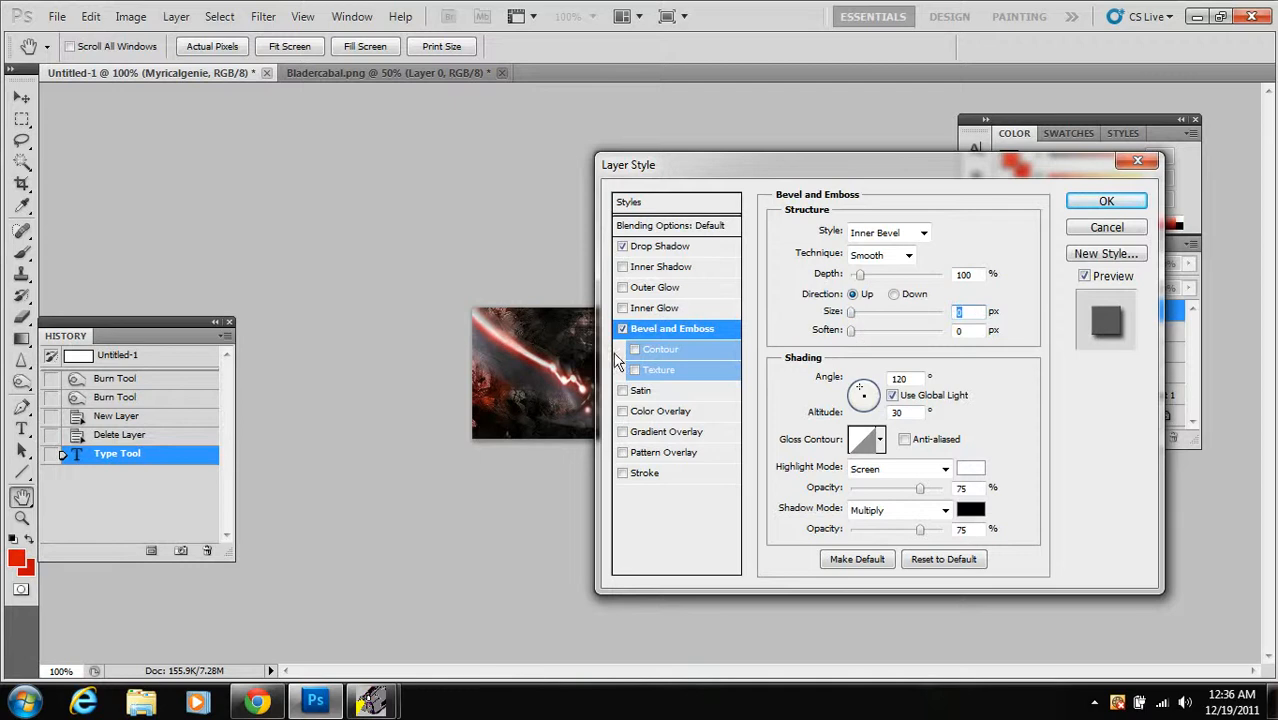
Add a gradient overlay to the text layer using the red Foreground to Background preset
{"action": "left_click", "coordinate": [655, 433]}
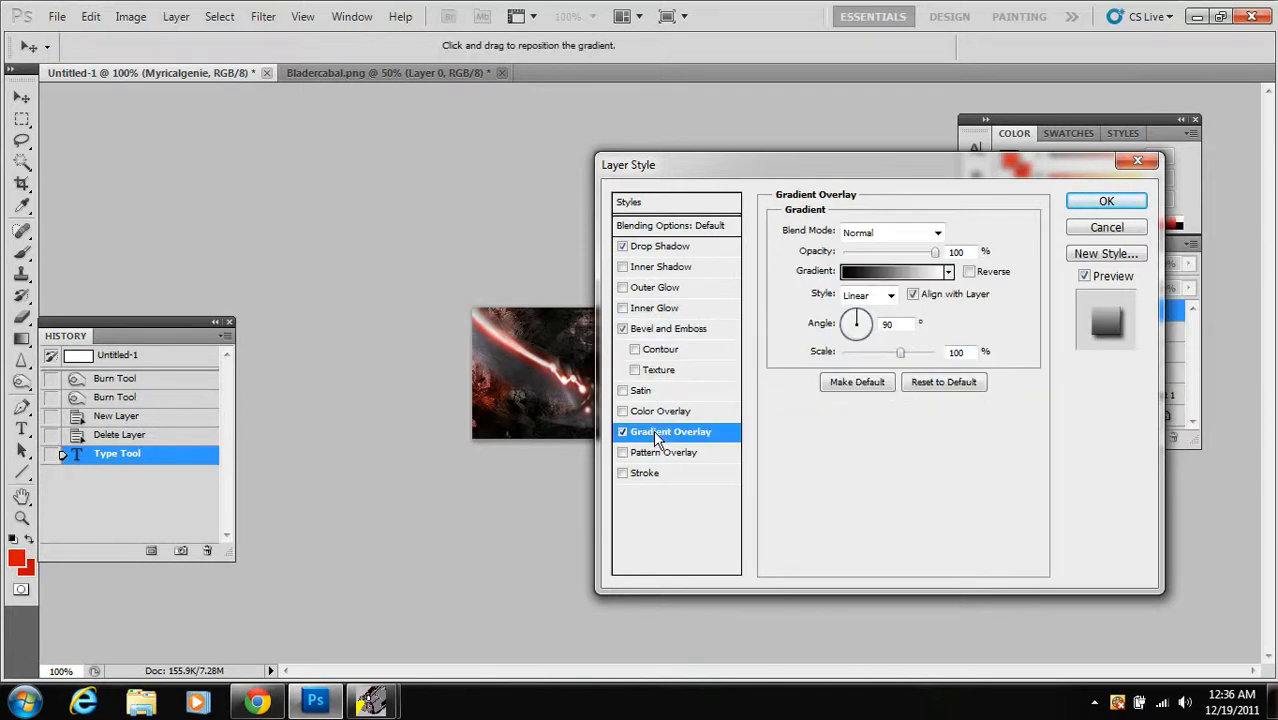
{"action": "left_click", "coordinate": [884, 273]}
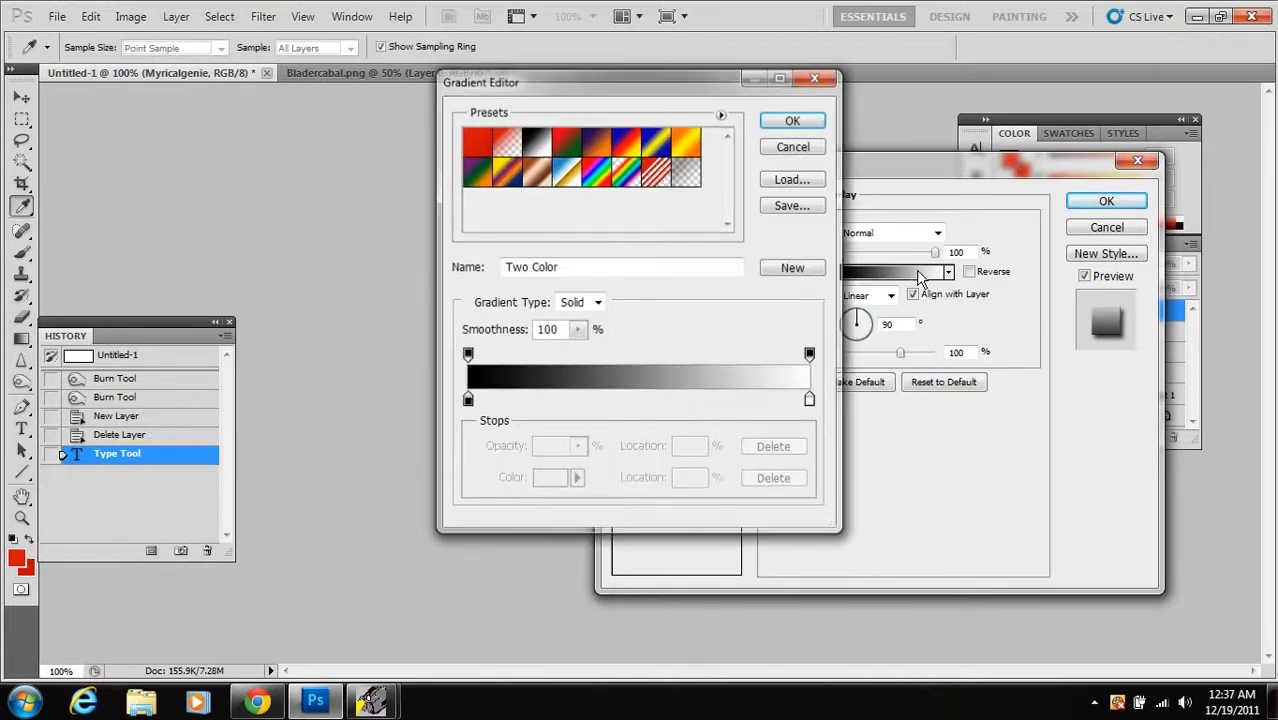
{"action": "left_click", "coordinate": [475, 146]}
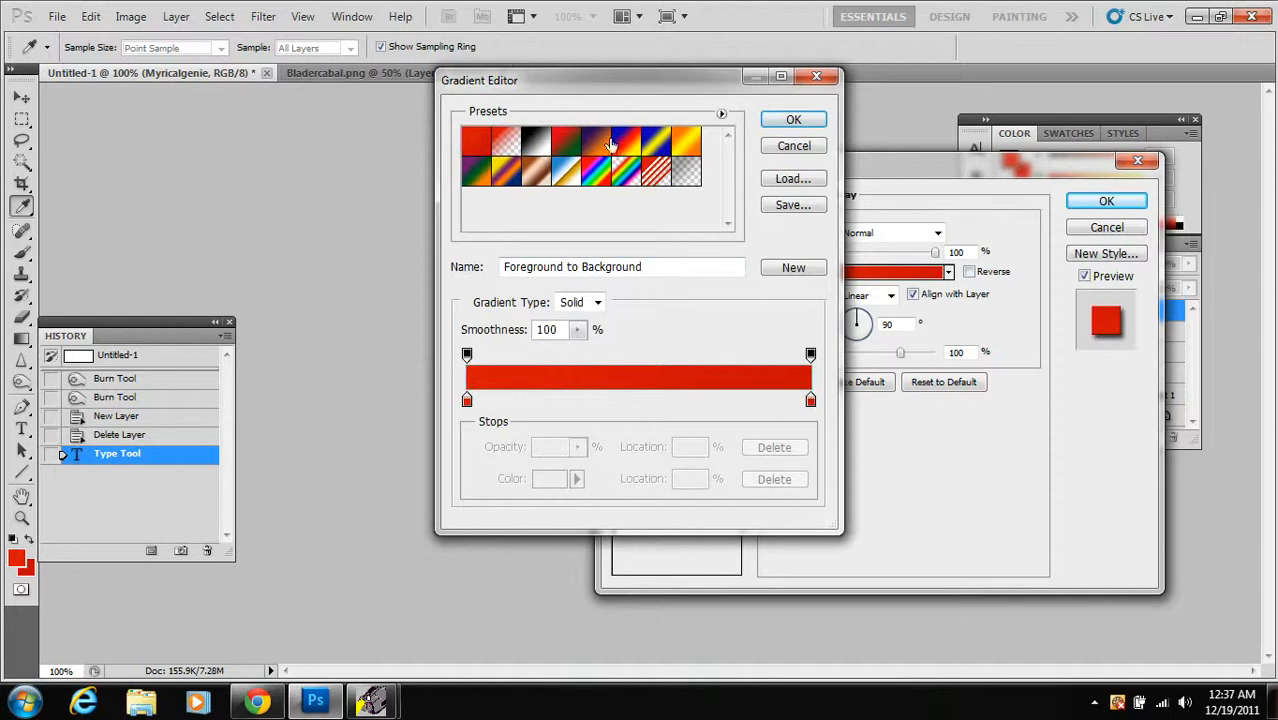
{"action": "left_click", "coordinate": [818, 122]}
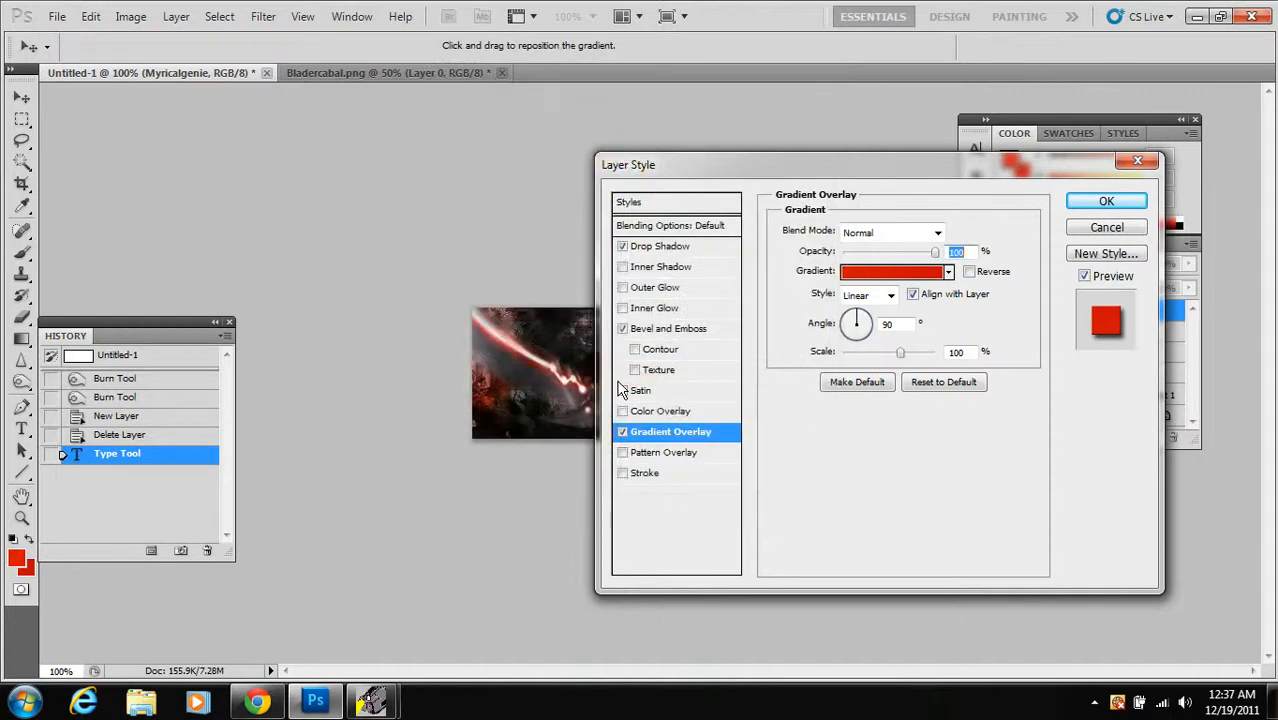
Finish the text's layer style with a 1 px black outside stroke, and move the text over the sword blade
{"action": "left_click", "coordinate": [645, 473]}
{"action": "left_click_drag", "start_coordinate": [956, 234], "coordinate": [916, 232]}
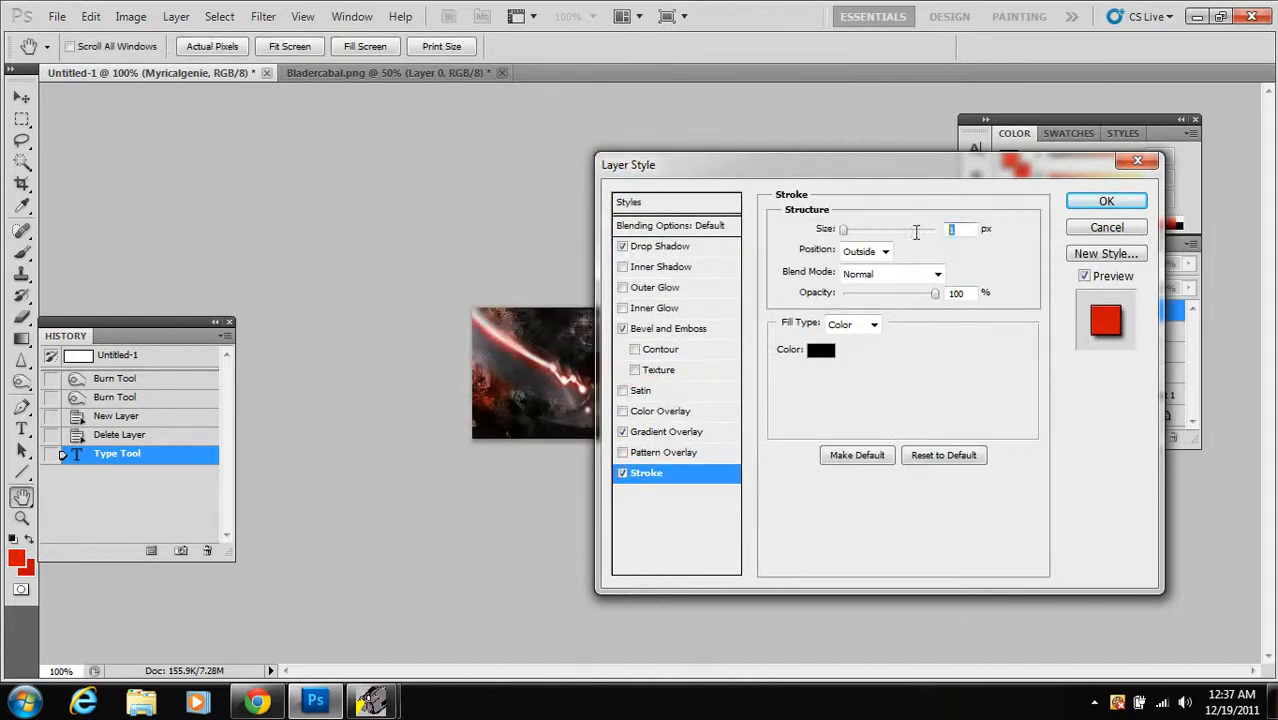
{"action": "left_click", "coordinate": [1100, 202]}
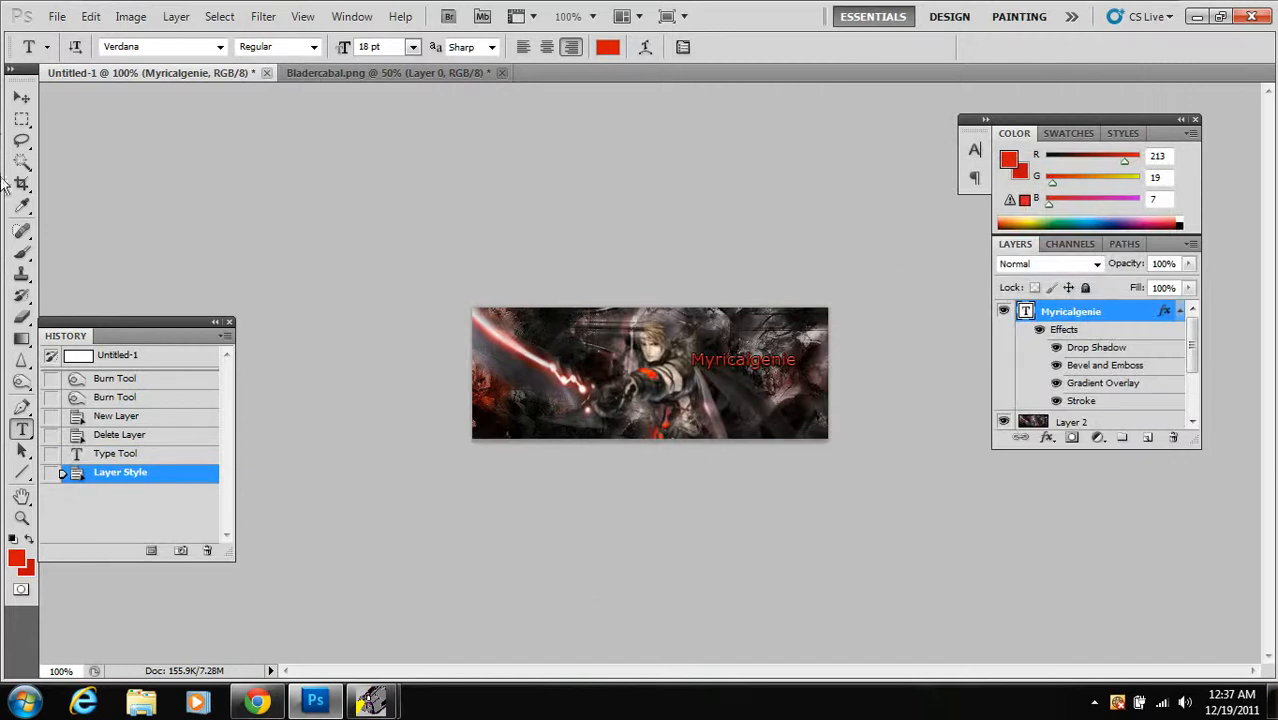
{"action": "left_click", "coordinate": [21, 97]}
{"action": "left_click_drag", "start_coordinate": [770, 349], "coordinate": [590, 324]}
In Bladercabal.png, set the brush colour to black and paint guide strokes along the sword blade toward its tip
{"action": "left_click", "coordinate": [371, 74]}
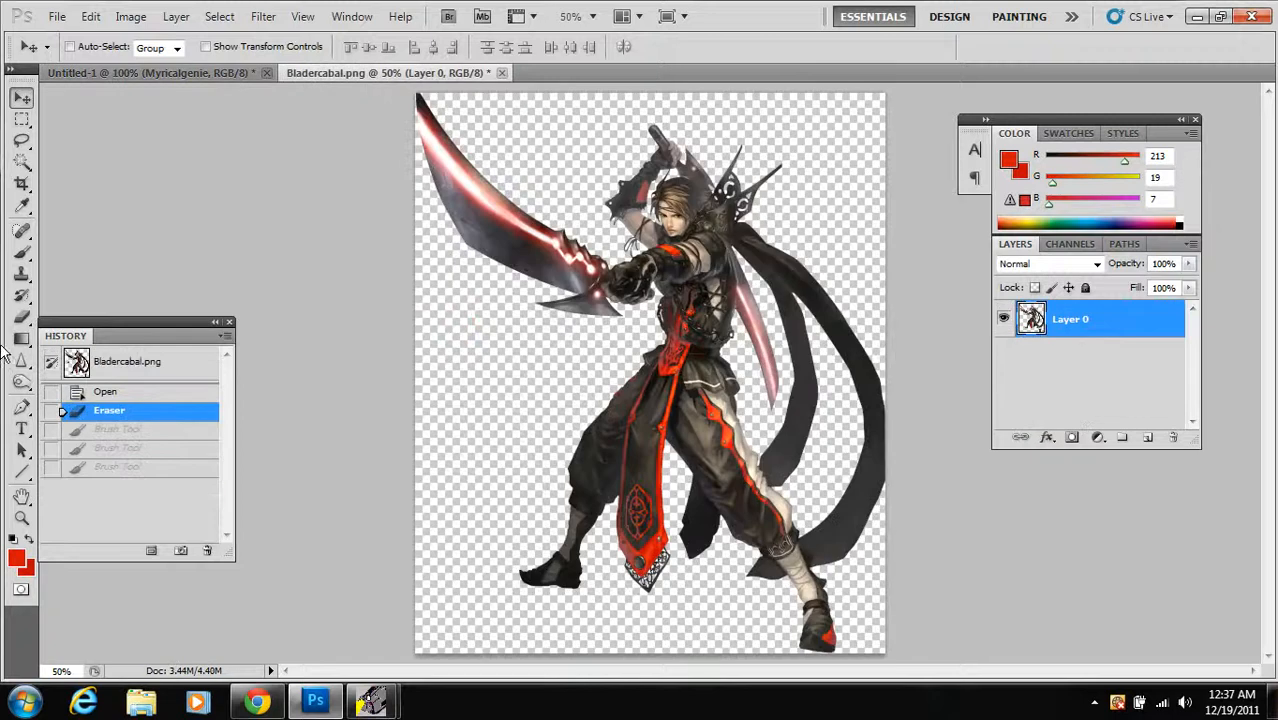
{"action": "left_click", "coordinate": [23, 255]}
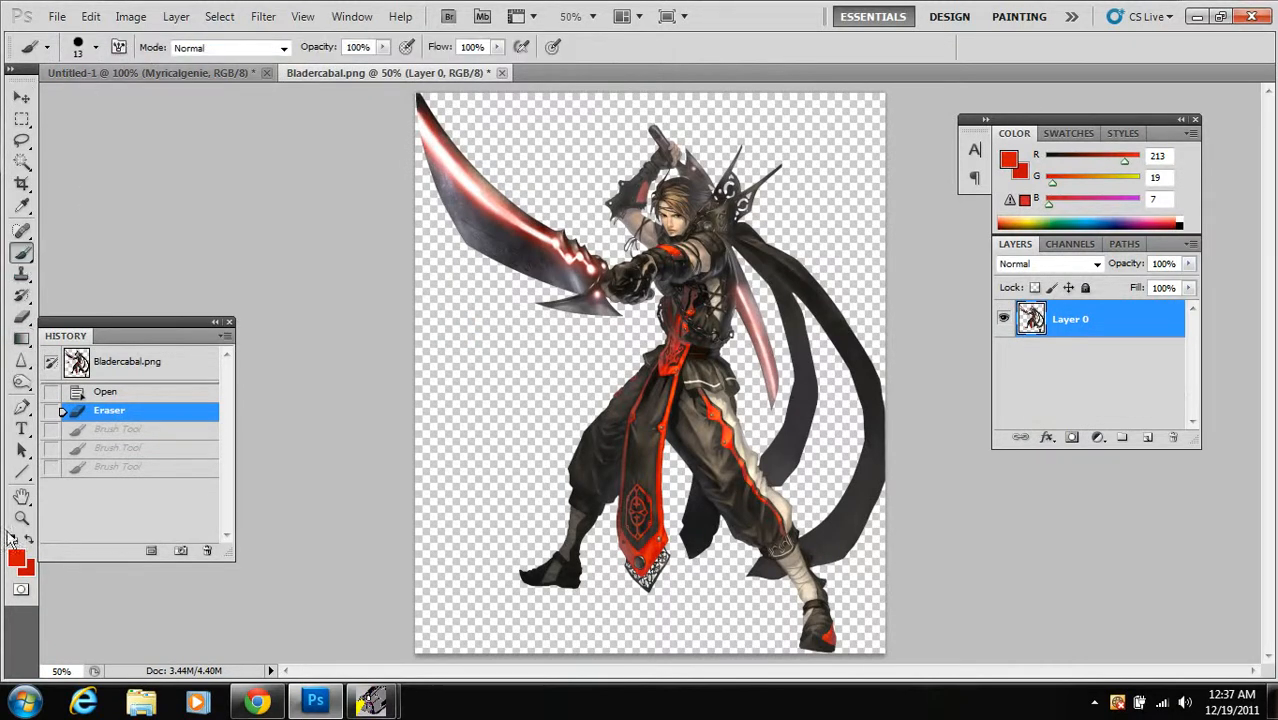
{"action": "left_click", "coordinate": [20, 560]}
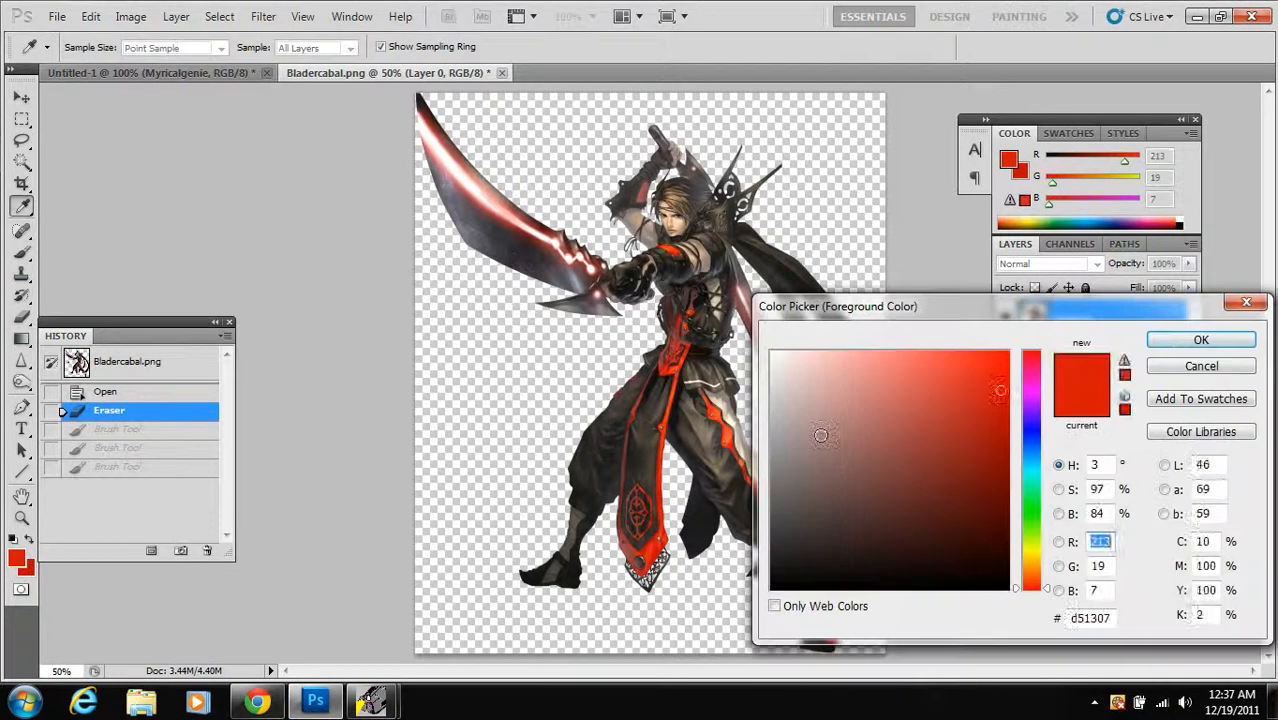
{"action": "left_click_drag", "start_coordinate": [1008, 362], "coordinate": [1010, 630]}
{"action": "left_click", "coordinate": [1190, 338]}
{"action": "mouse_move", "coordinate": [596, 228]}
{"action": "left_mouse_down"}
{"action": "mouse_move", "coordinate": [563, 217]}
{"action": "mouse_move", "coordinate": [493, 143]}
{"action": "mouse_move", "coordinate": [488, 155]}
{"action": "mouse_move", "coordinate": [528, 152]}
{"action": "left_mouse_up"}
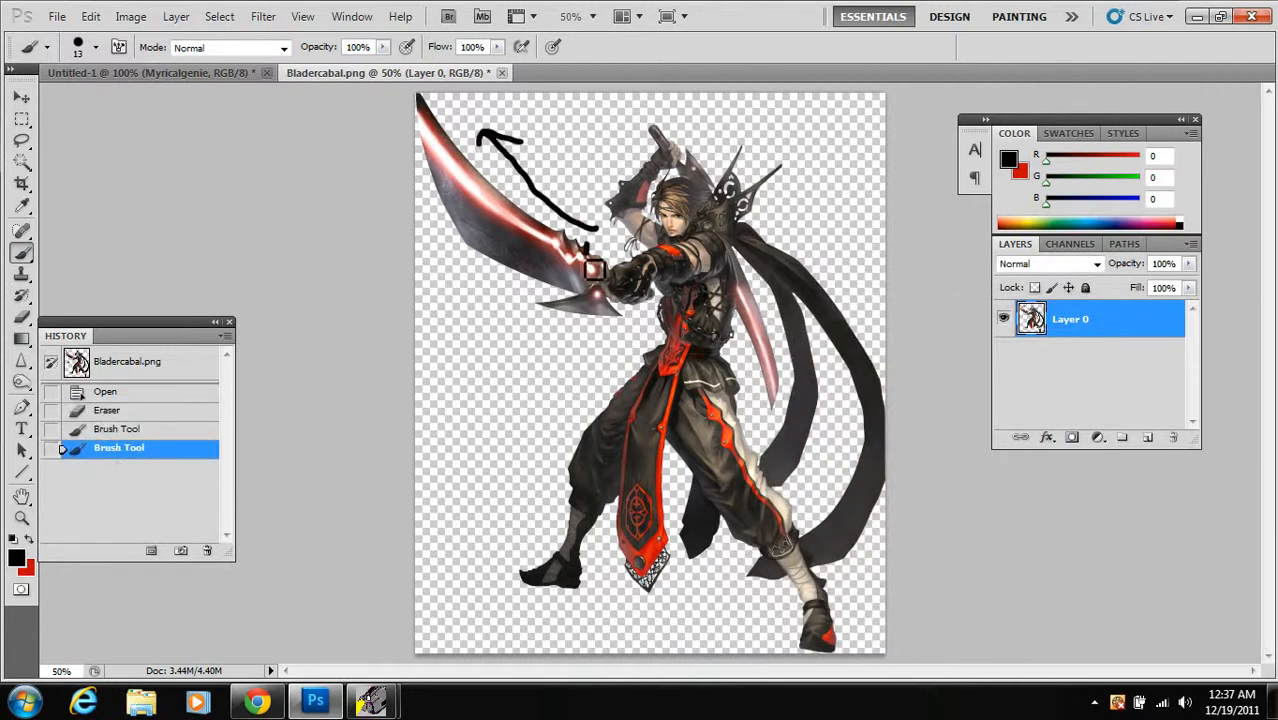
{"action": "left_click_drag", "start_coordinate": [594, 264], "coordinate": [430, 160]}
{"action": "mouse_move", "coordinate": [566, 317]}
{"action": "left_mouse_down"}
{"action": "mouse_move", "coordinate": [538, 321]}
{"action": "mouse_move", "coordinate": [417, 152]}
{"action": "left_mouse_up"}
Return to the Untitled-1 banner and move the Myricalgenie text down onto the lower part of the blade
{"action": "left_click", "coordinate": [198, 74]}
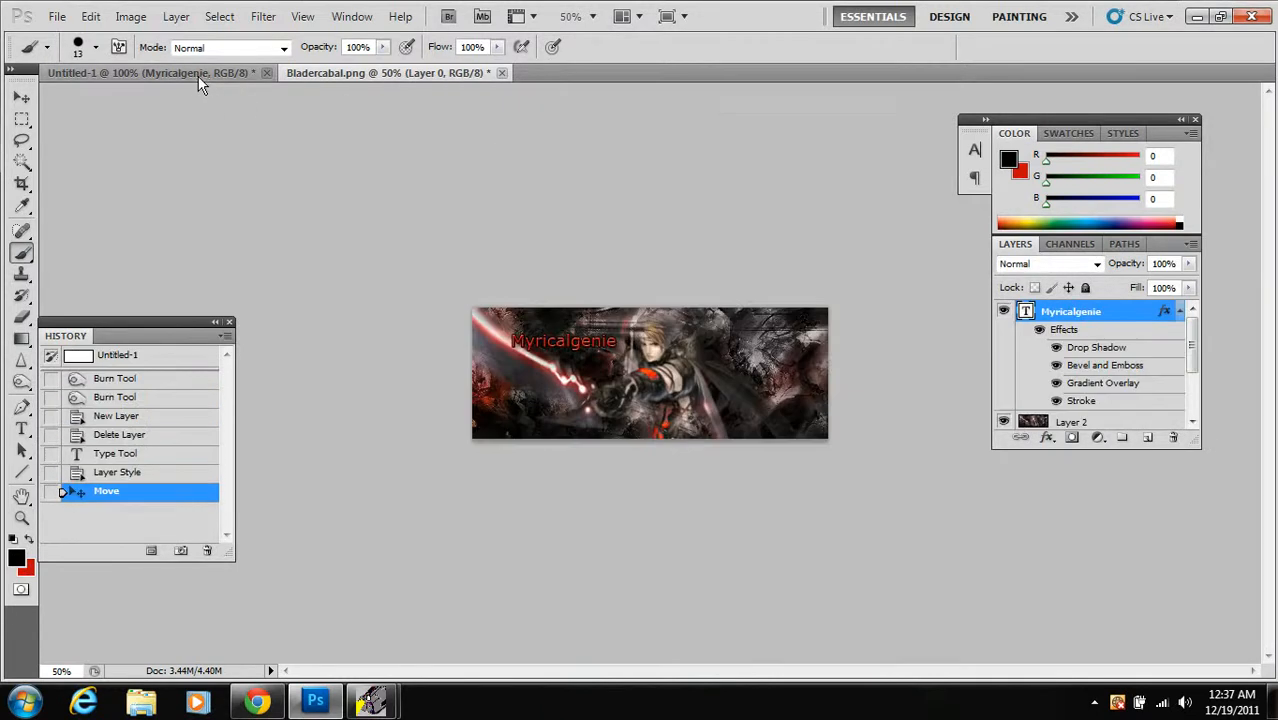
{"action": "key", "text": "v"}
{"action": "left_click_drag", "start_coordinate": [587, 397], "coordinate": [575, 433]}
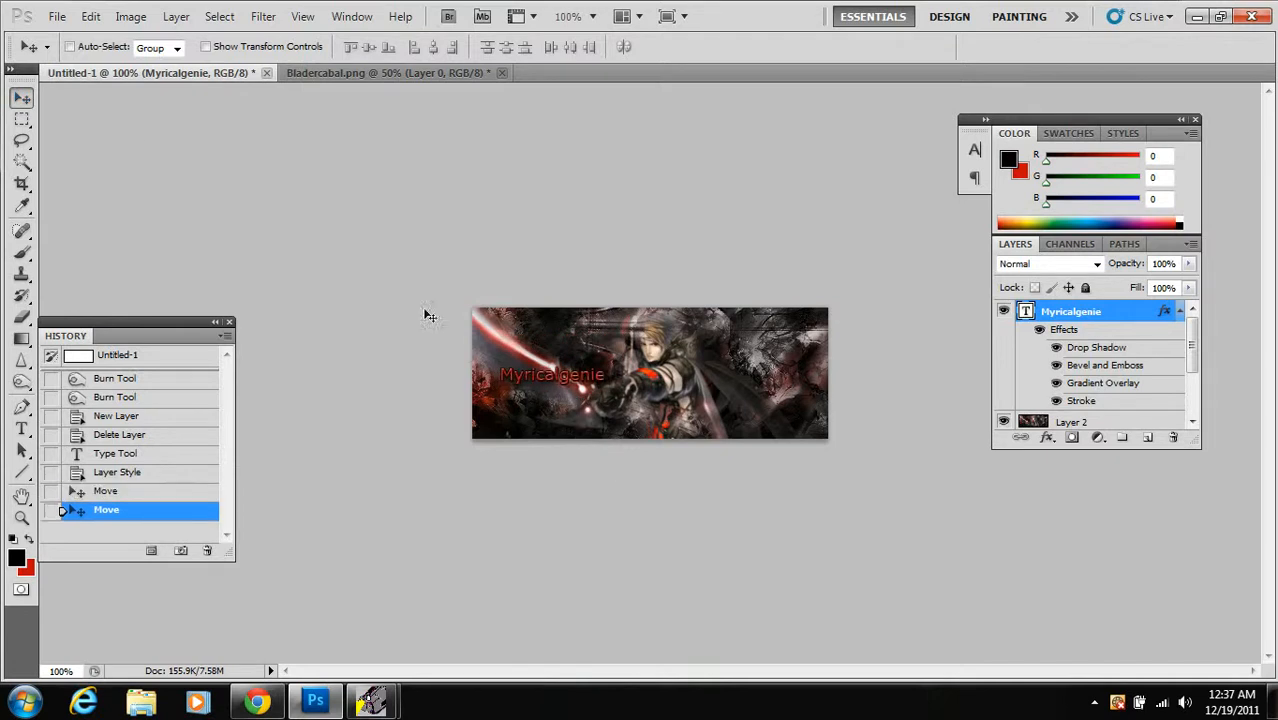
Rotate the text 30° to follow the blade's slope, and move it to just above the blade
{"action": "left_click", "coordinate": [90, 16]}
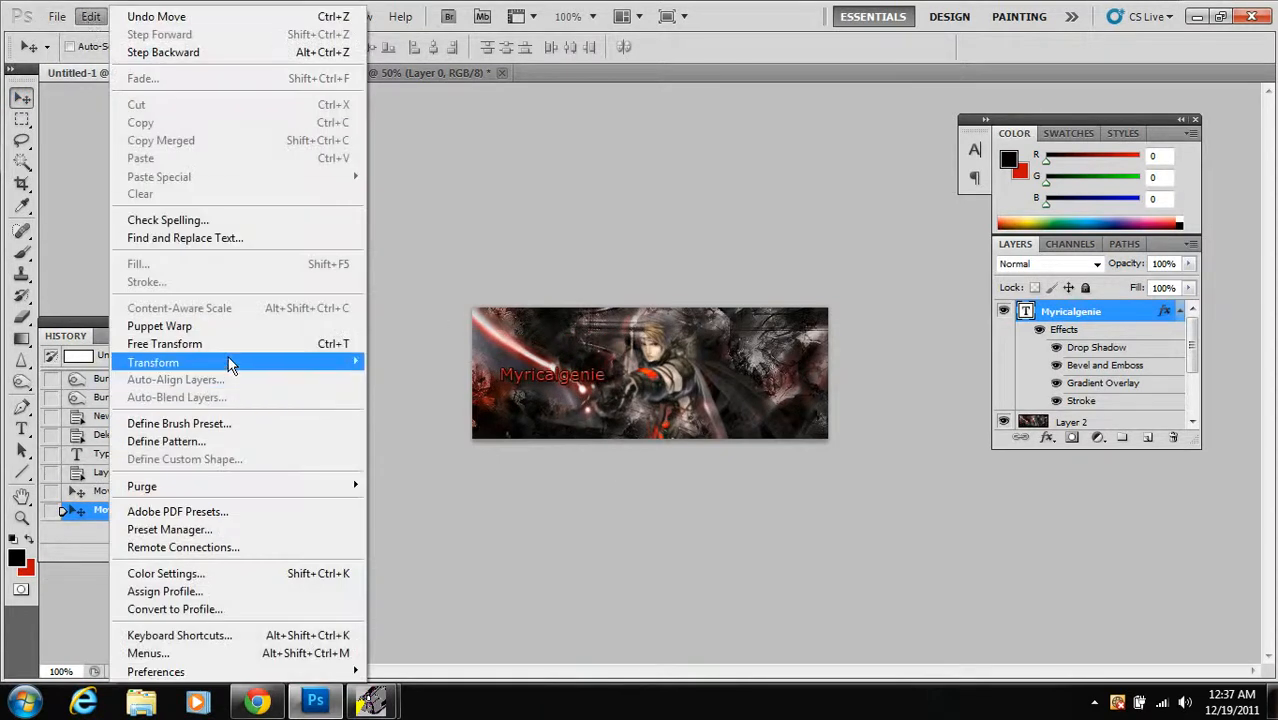
{"action": "mouse_move", "coordinate": [287, 372]}
{"action": "left_click", "coordinate": [311, 340]}
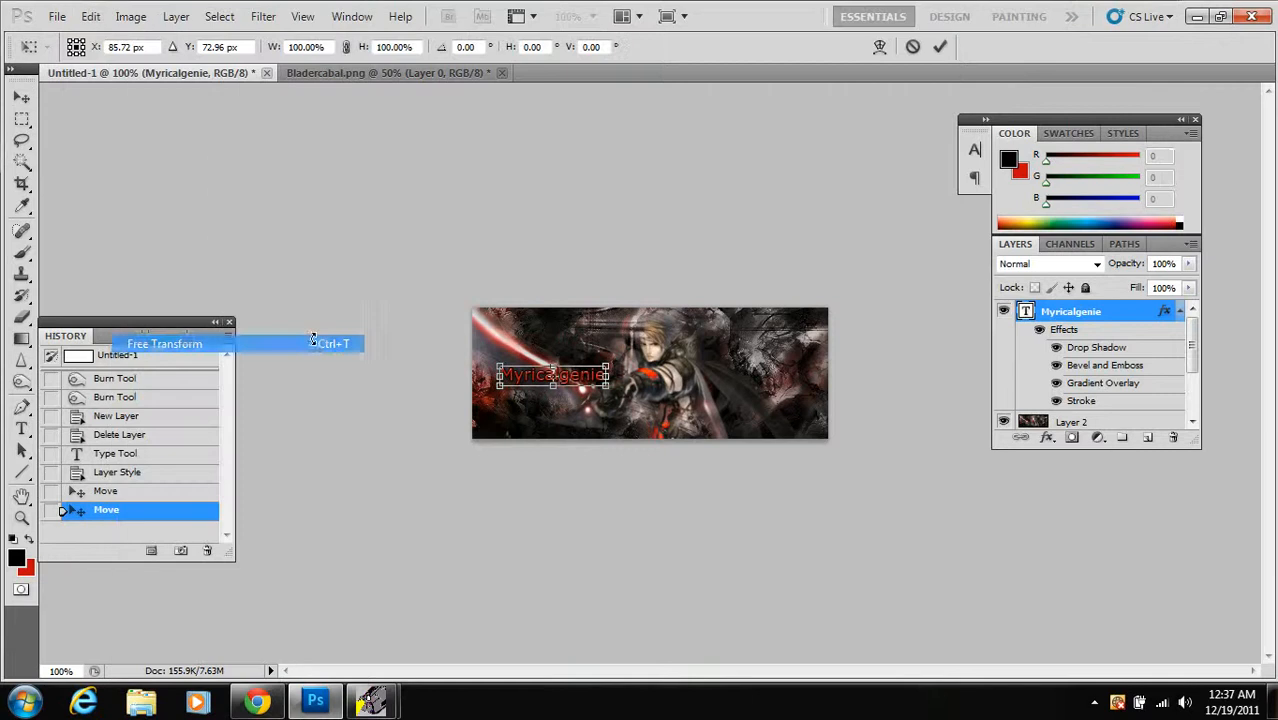
{"action": "left_click_drag", "start_coordinate": [485, 347], "coordinate": [515, 311]}
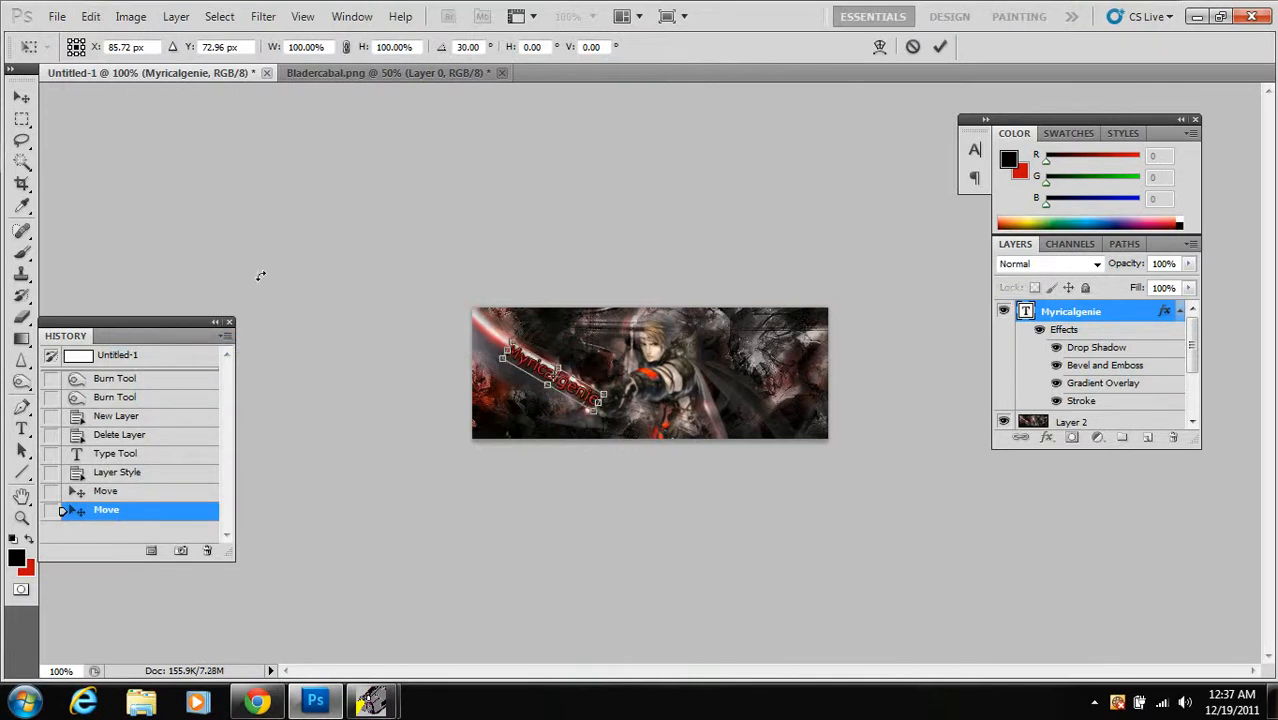
{"action": "left_click", "coordinate": [21, 97]}
{"action": "left_click", "coordinate": [573, 280]}
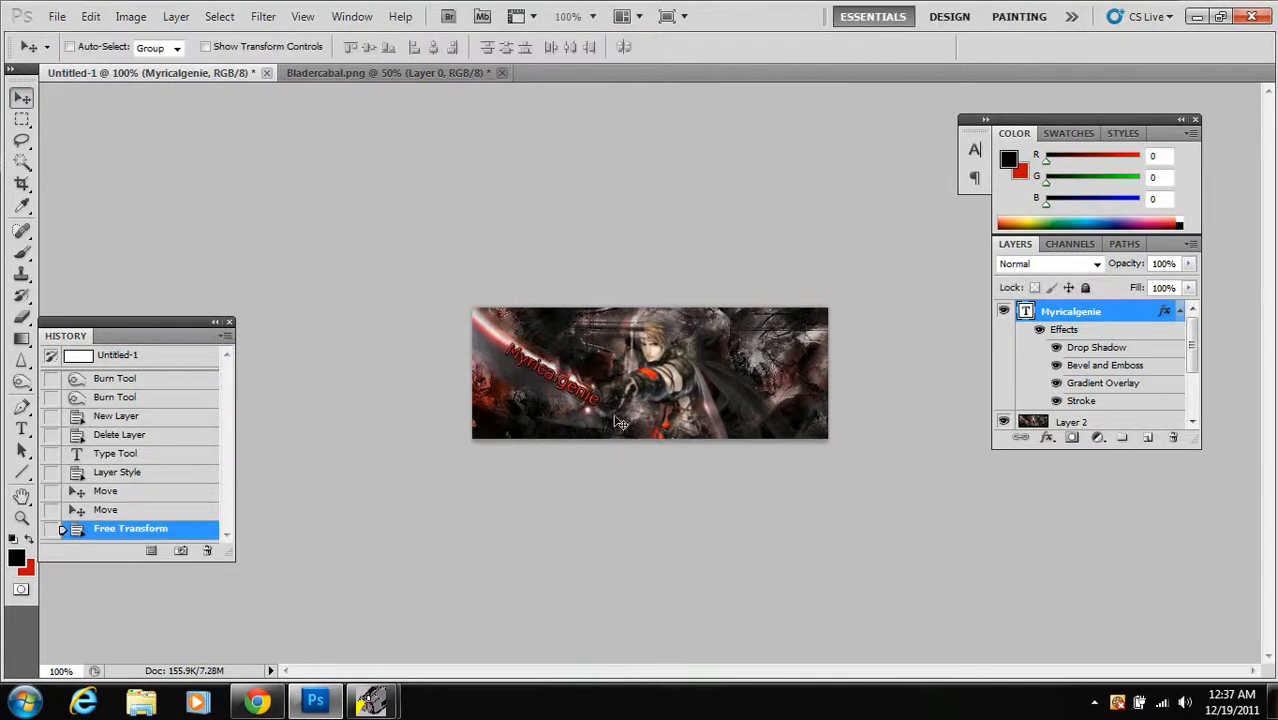
{"action": "left_click_drag", "start_coordinate": [614, 398], "coordinate": [607, 393]}
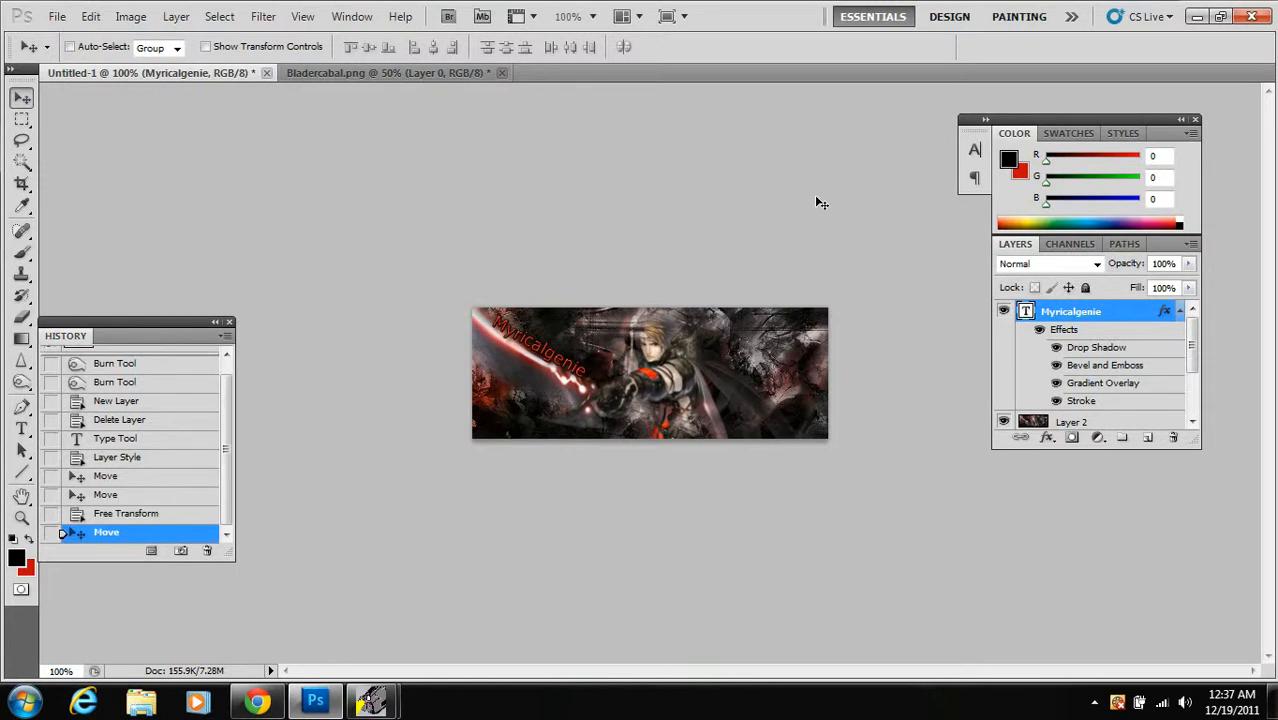
Try the Myricalgenie text at 14 pt along the blade
{"action": "left_click", "coordinate": [25, 432]}
{"action": "left_click", "coordinate": [573, 372]}
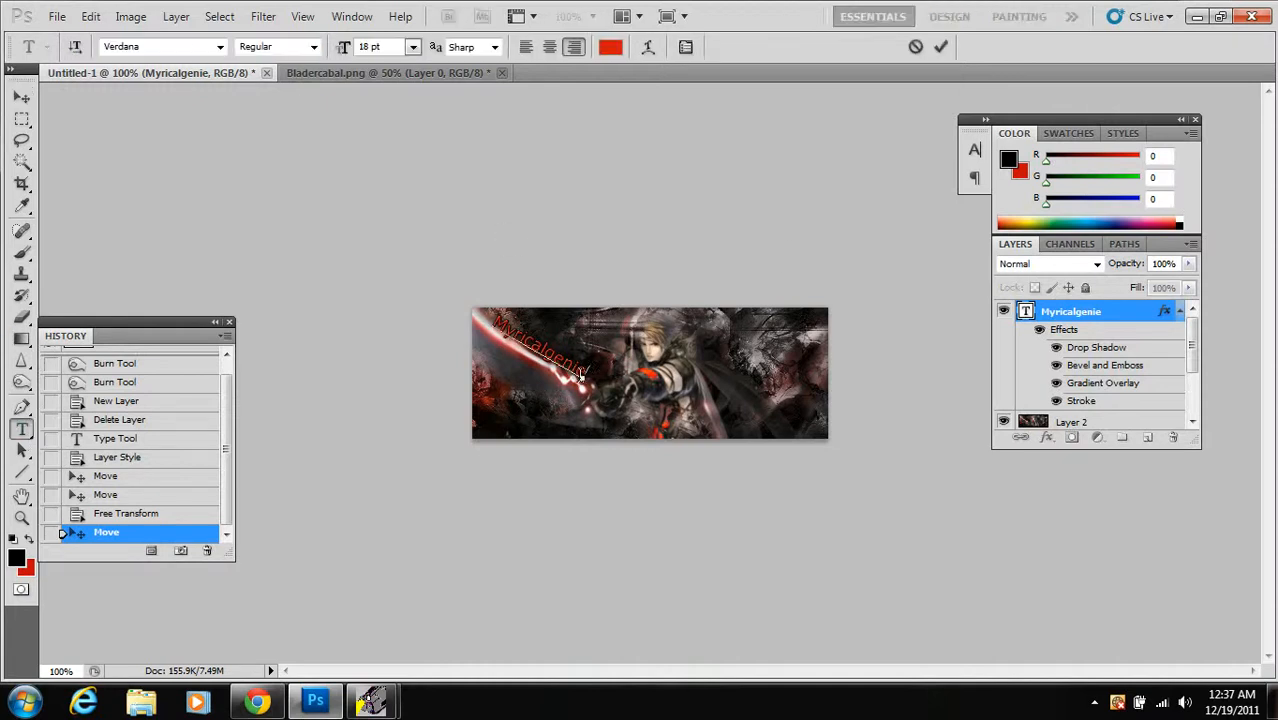
{"action": "key", "text": "ctrl+a"}
{"action": "left_click", "coordinate": [412, 47]}
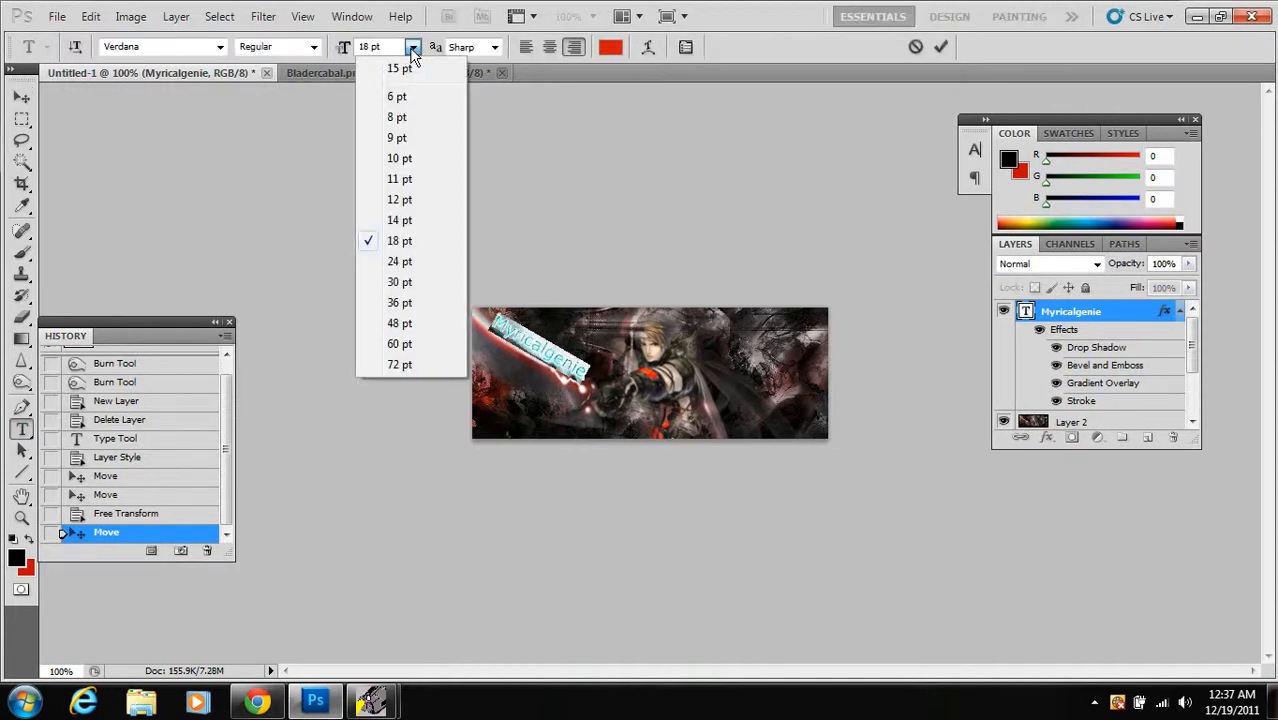
{"action": "left_click", "coordinate": [412, 217]}
{"action": "left_click_drag", "start_coordinate": [550, 398], "coordinate": [543, 389]}
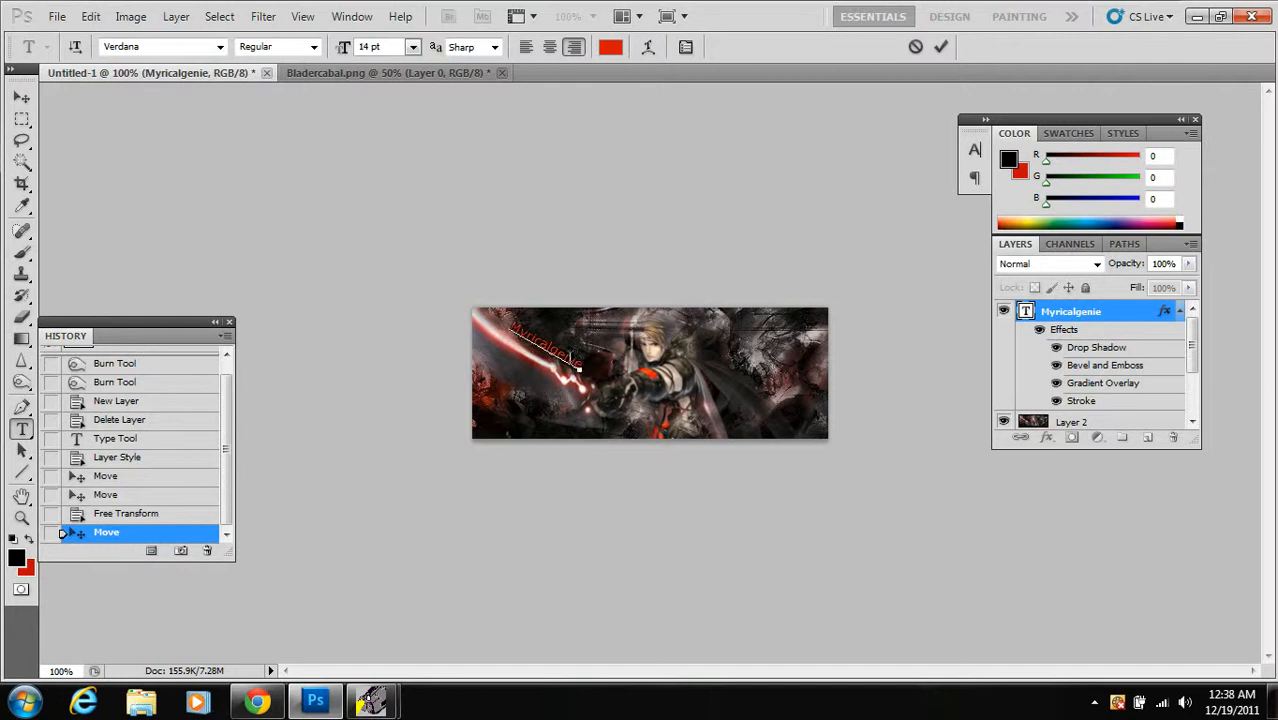
Set the text's font size to 18 pt and reposition it along the blade's upper edge
{"action": "left_click", "coordinate": [412, 47]}
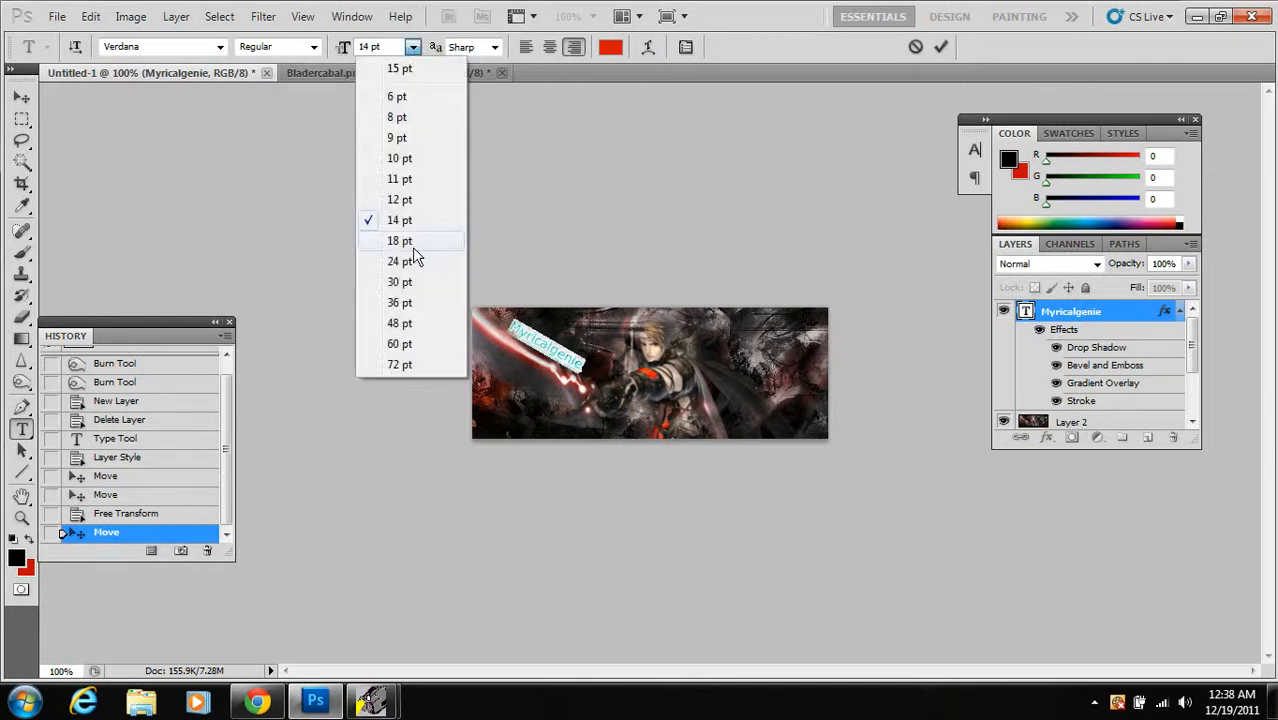
{"action": "left_click", "coordinate": [416, 245]}
{"action": "left_click", "coordinate": [539, 336]}
{"action": "left_click_drag", "start_coordinate": [518, 363], "coordinate": [524, 376]}
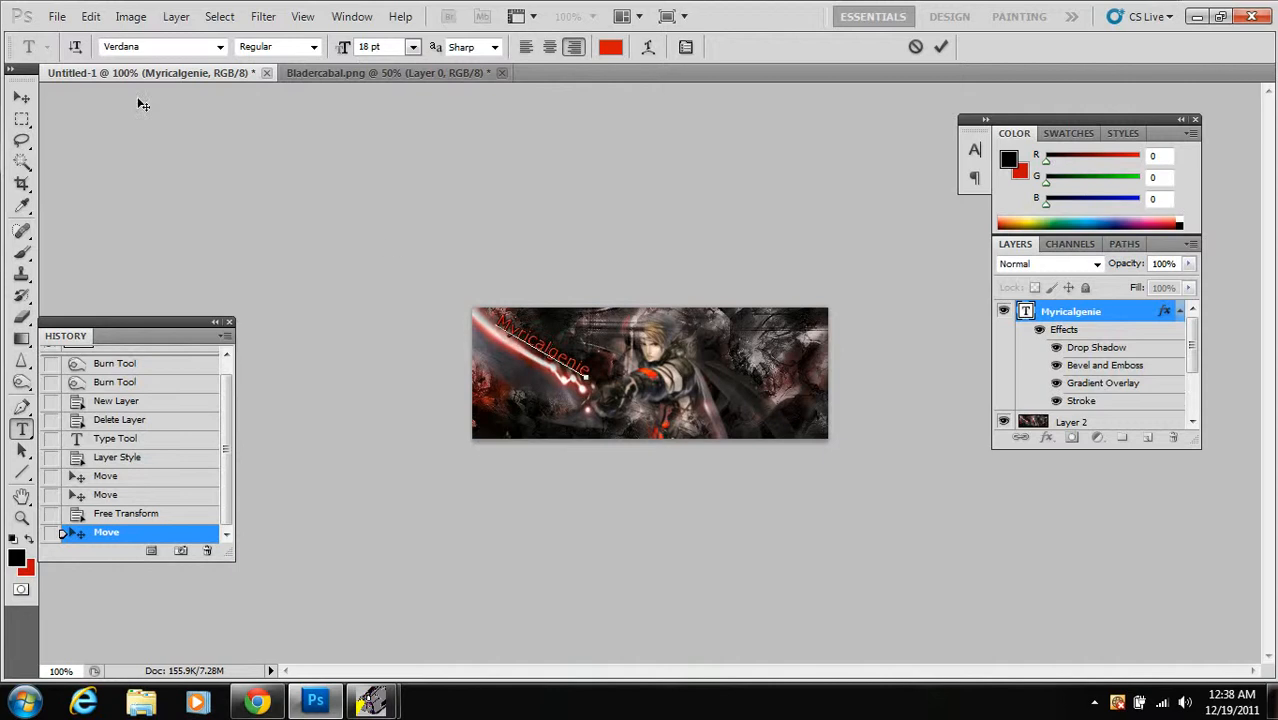
{"action": "left_click", "coordinate": [21, 97]}
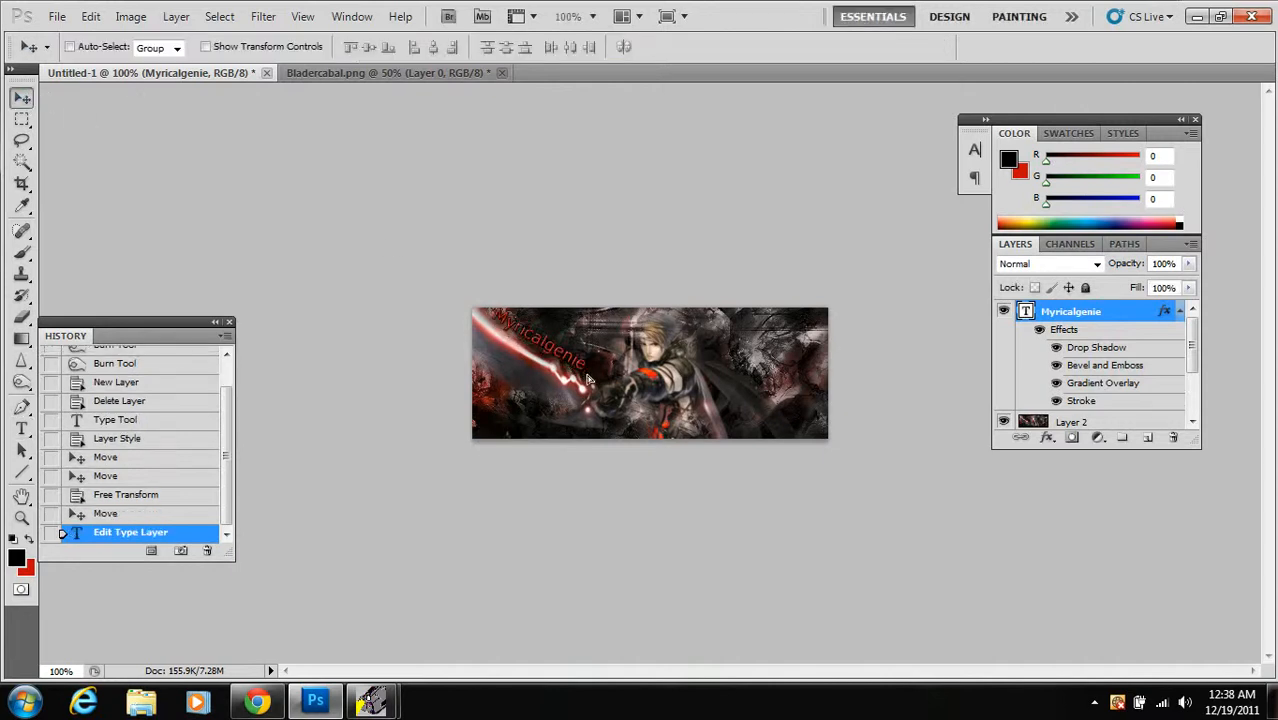
{"action": "left_click_drag", "start_coordinate": [586, 377], "coordinate": [528, 368]}
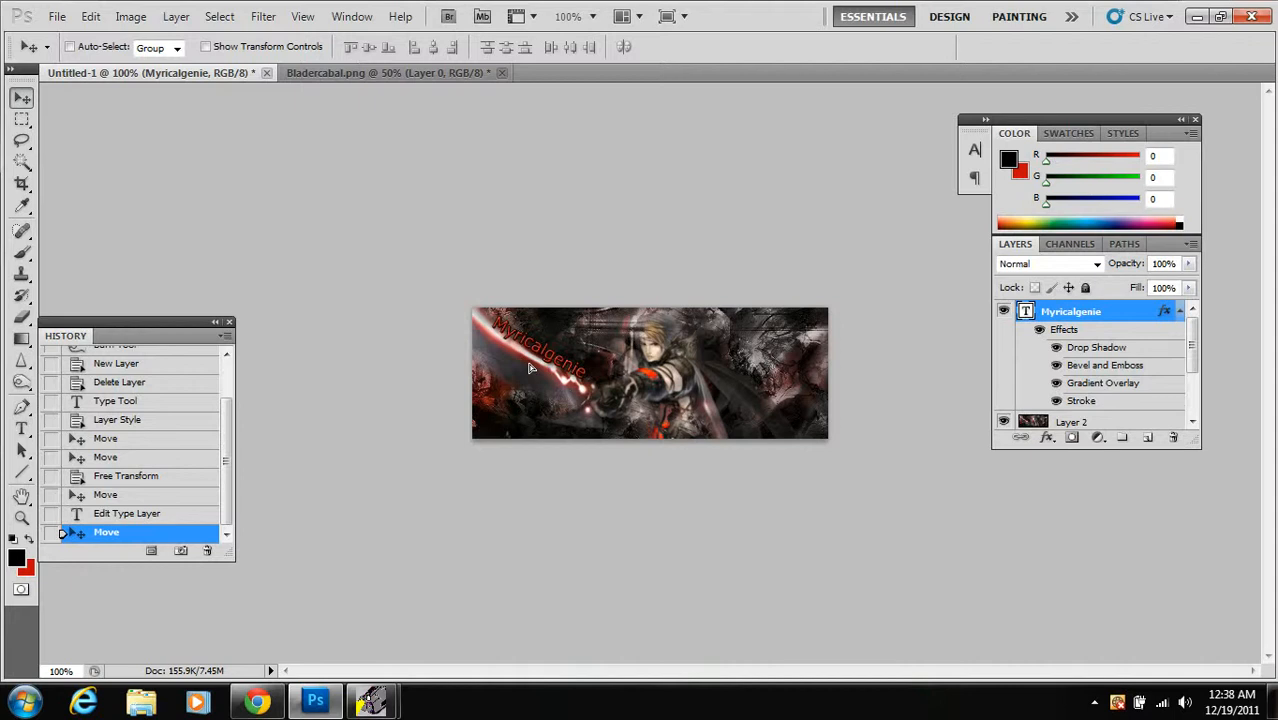
Rotate the Myricalgenie text about 2.4° clockwise with Free Transform and apply the transformation
{"action": "left_click", "coordinate": [90, 16]}
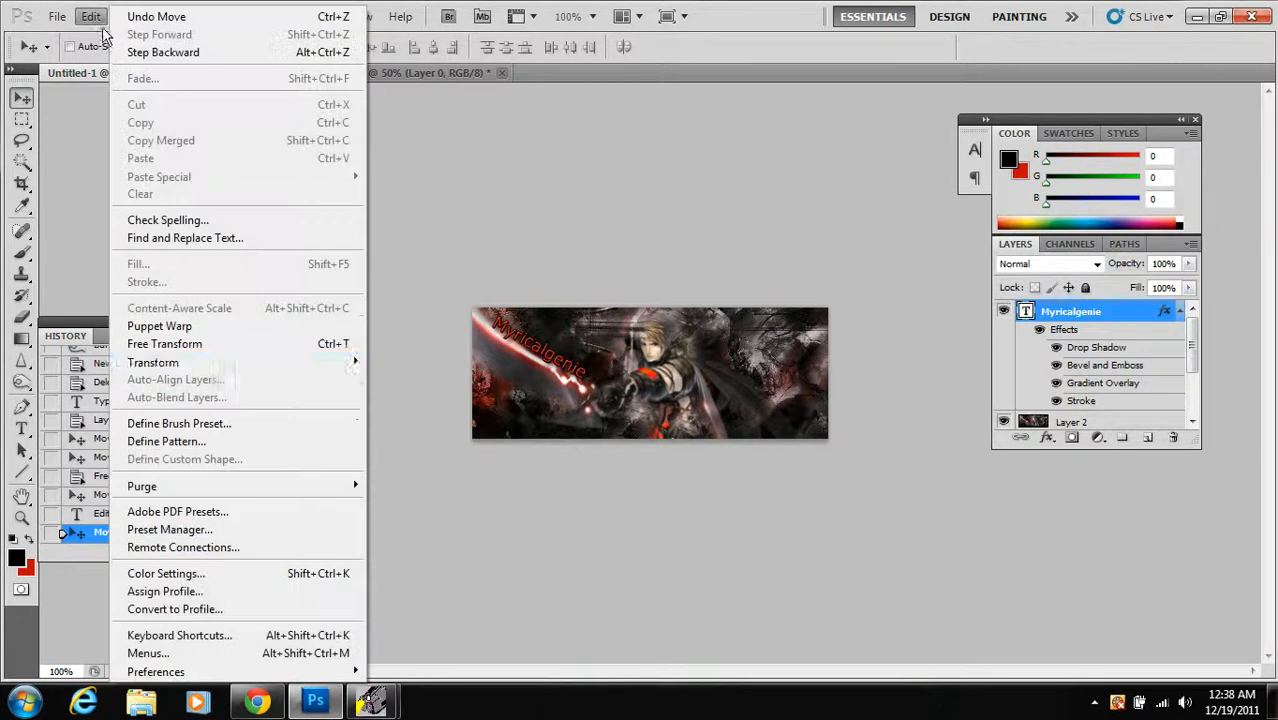
{"action": "left_click", "coordinate": [221, 338]}
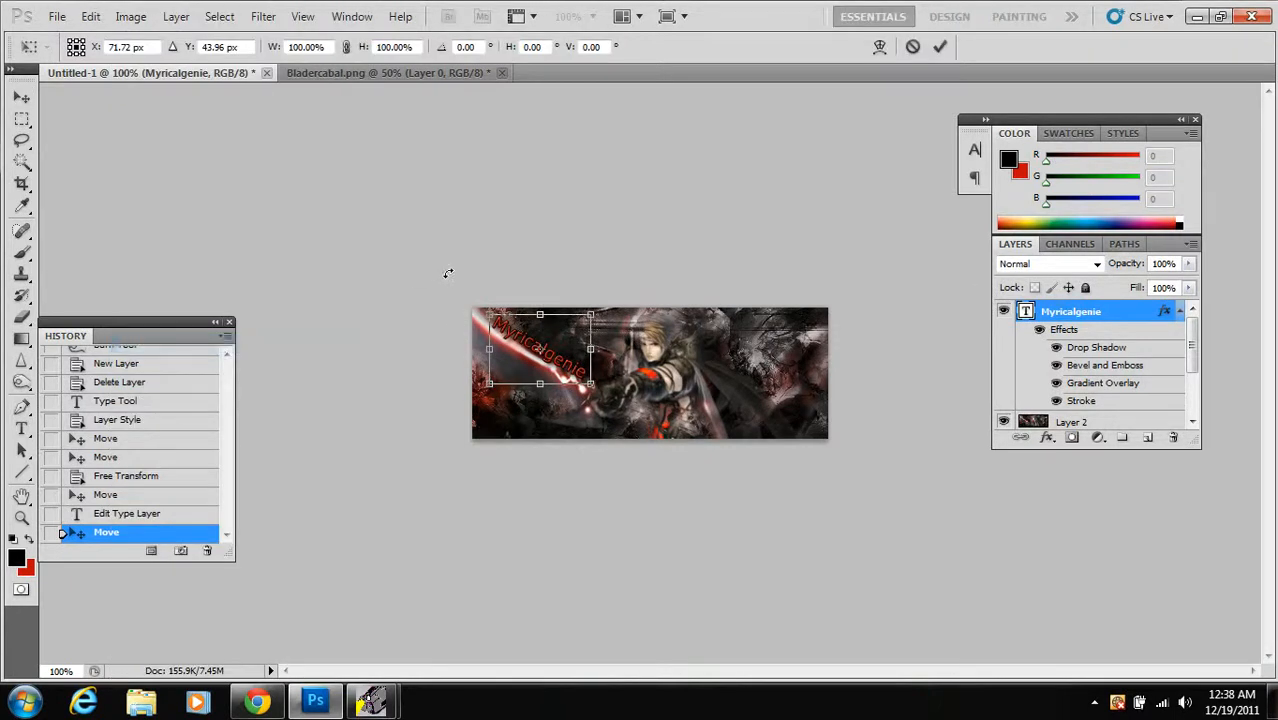
{"action": "left_click_drag", "start_coordinate": [448, 273], "coordinate": [448, 272]}
{"action": "key", "text": "v"}
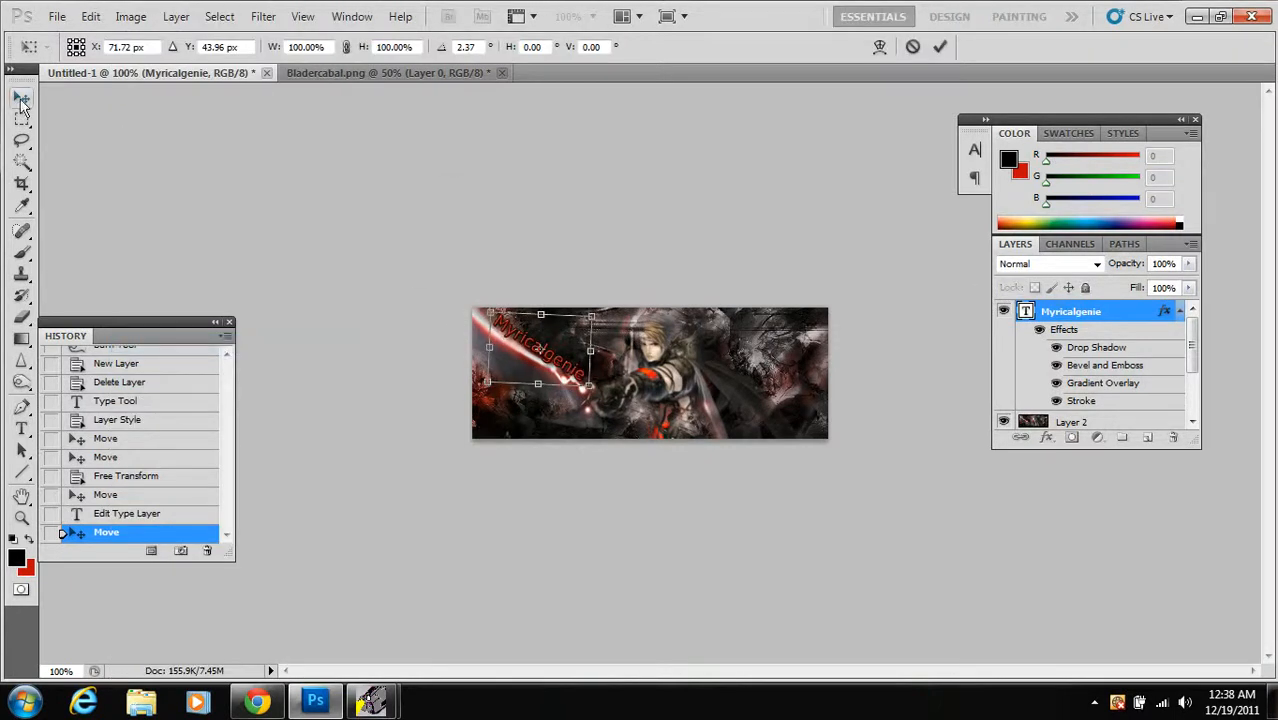
{"action": "left_click", "coordinate": [538, 282]}
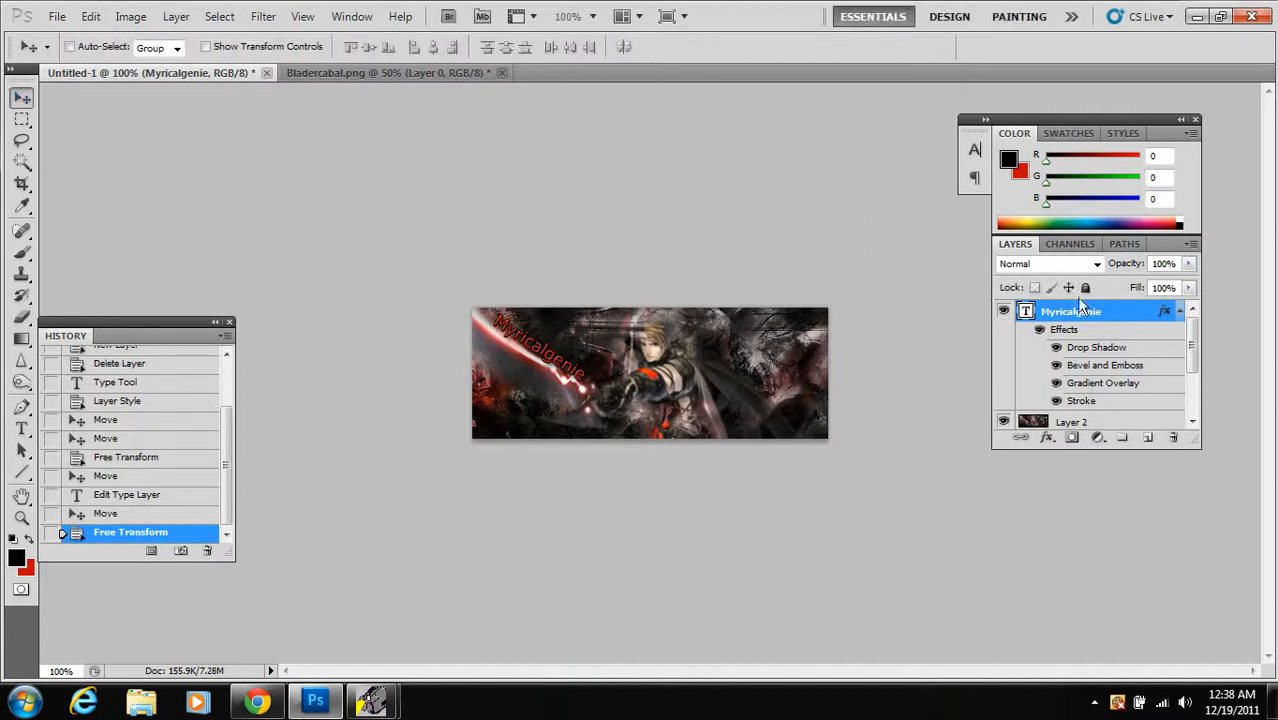
Set the Myricalgenie layer's opacity to 61% and nudge the text about 2 px right and 2 px down toward the blade
{"action": "left_click", "coordinate": [1188, 264]}
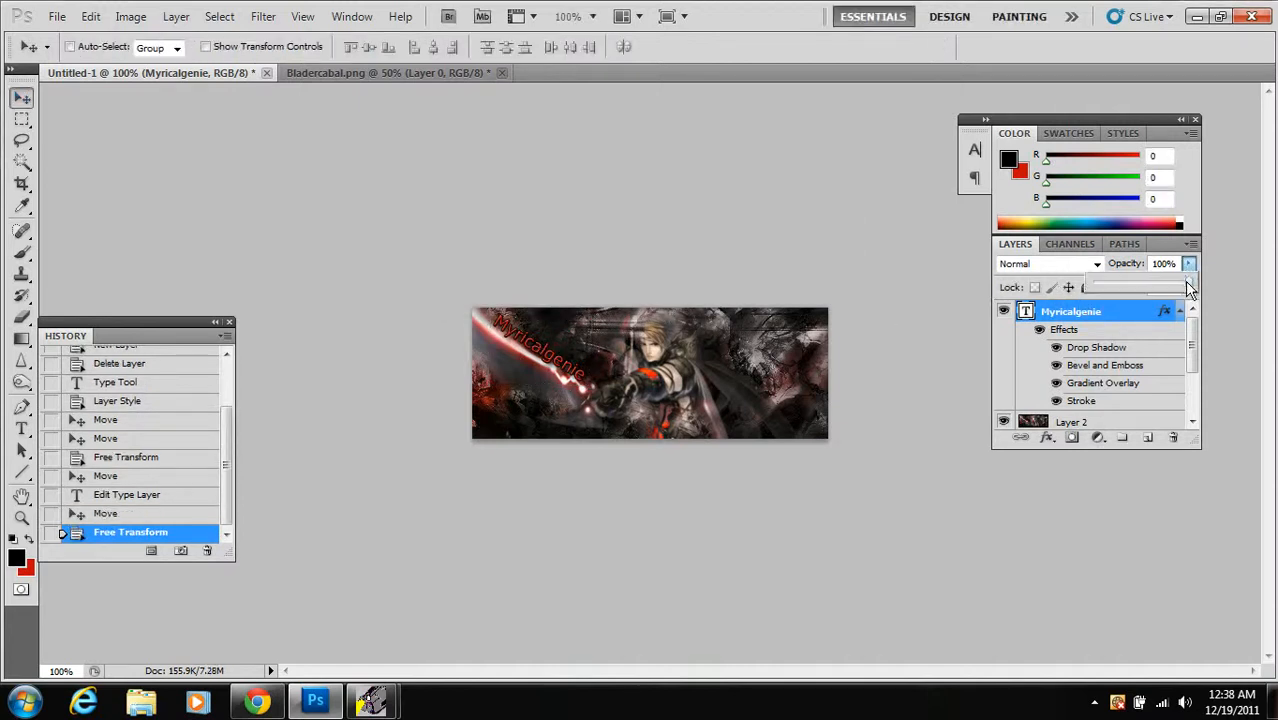
{"action": "left_click_drag", "start_coordinate": [1188, 287], "coordinate": [1154, 289]}
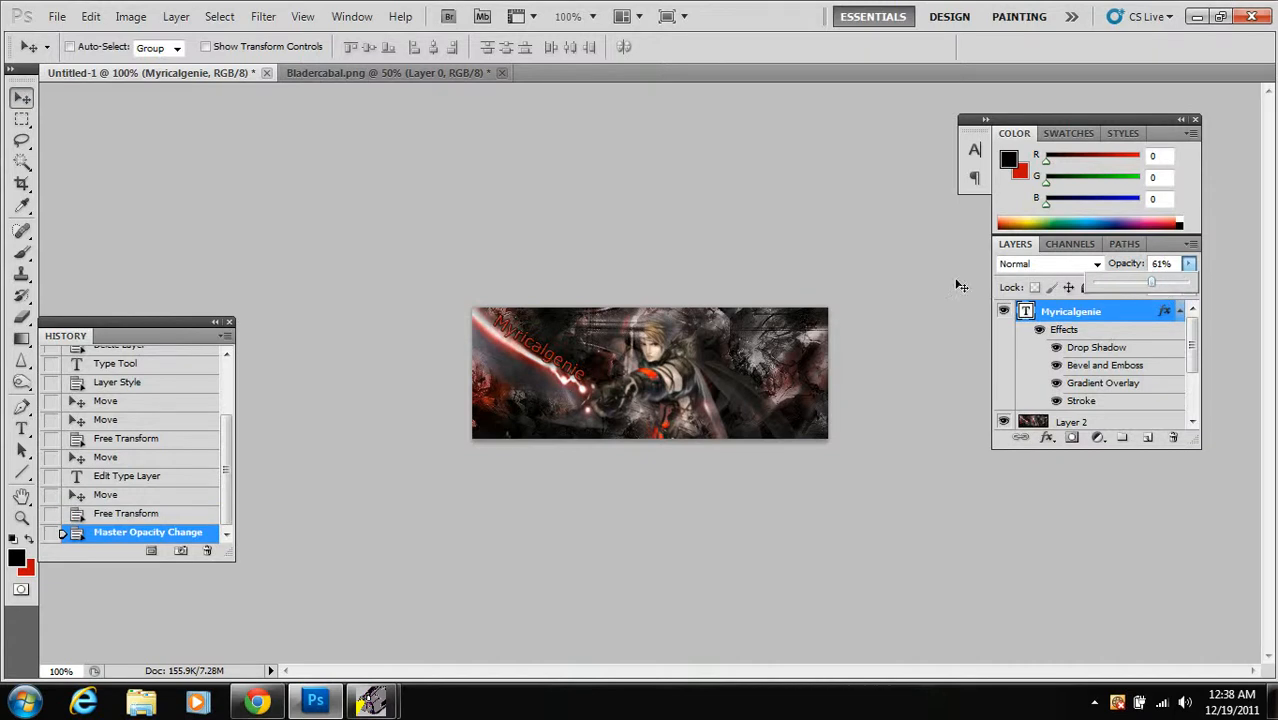
{"action": "left_click", "coordinate": [471, 374]}
{"action": "left_click_drag", "start_coordinate": [475, 373], "coordinate": [521, 354]}
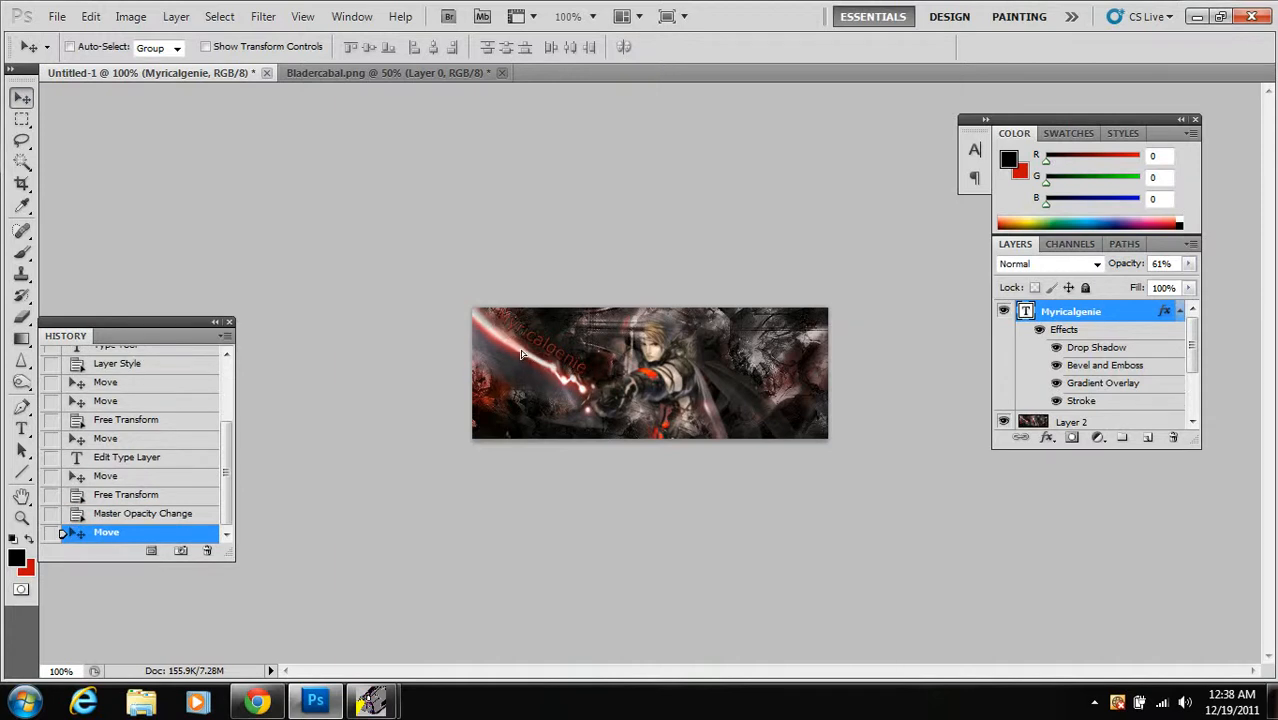
{"action": "left_click_drag", "start_coordinate": [520, 354], "coordinate": [521, 358]}
Rotate the Myricalgenie text about -1.5° with Free Transform and apply the transformation
{"action": "left_click", "coordinate": [92, 17]}
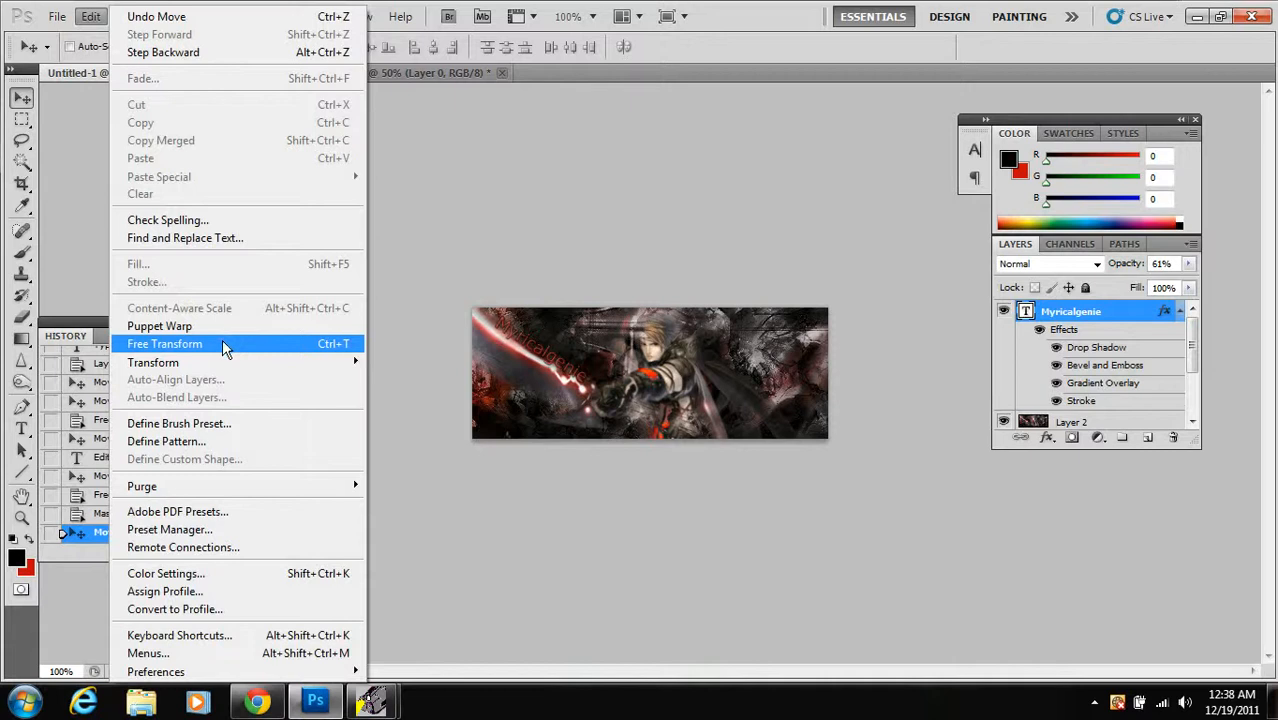
{"action": "left_click", "coordinate": [222, 343]}
{"action": "left_click_drag", "start_coordinate": [464, 279], "coordinate": [465, 282]}
{"action": "left_click", "coordinate": [21, 97]}
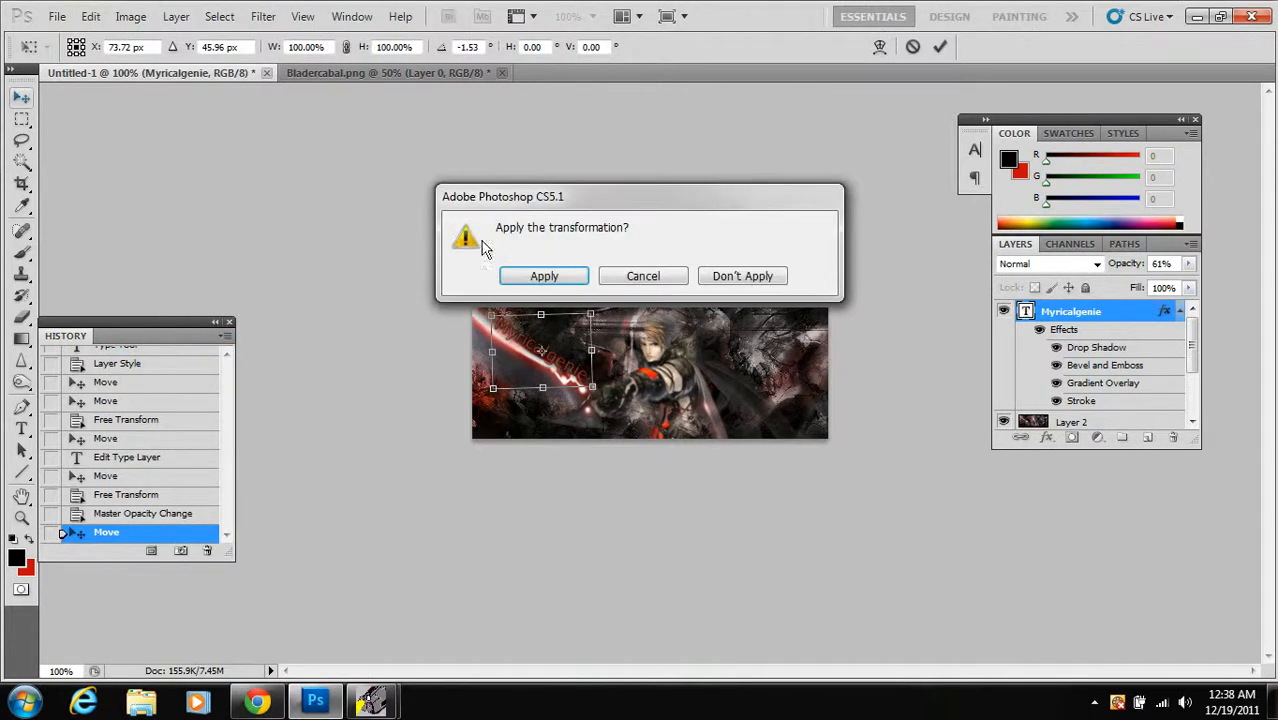
{"action": "left_click", "coordinate": [543, 276]}
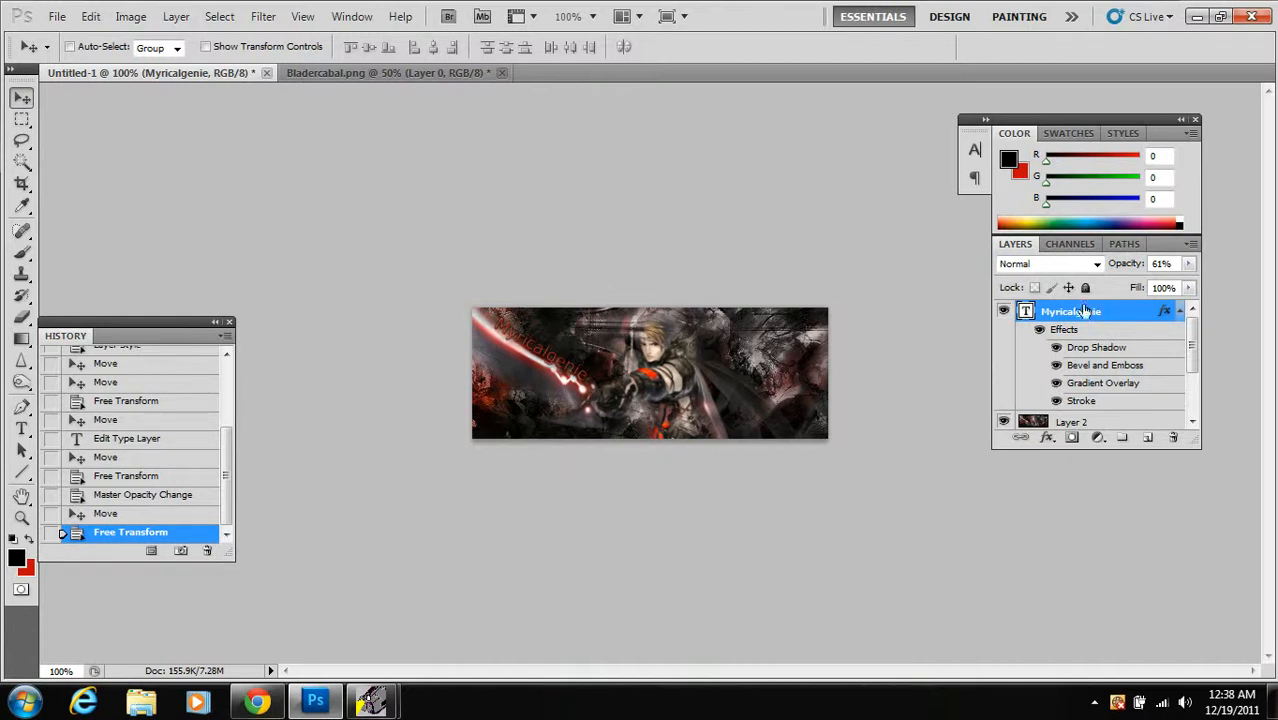
Make Layer 2, just below the Myricalgenie text layer, the active layer
{"action": "scroll", "coordinate": [1095, 390], "scroll_direction": "down", "scroll_amount": 3}
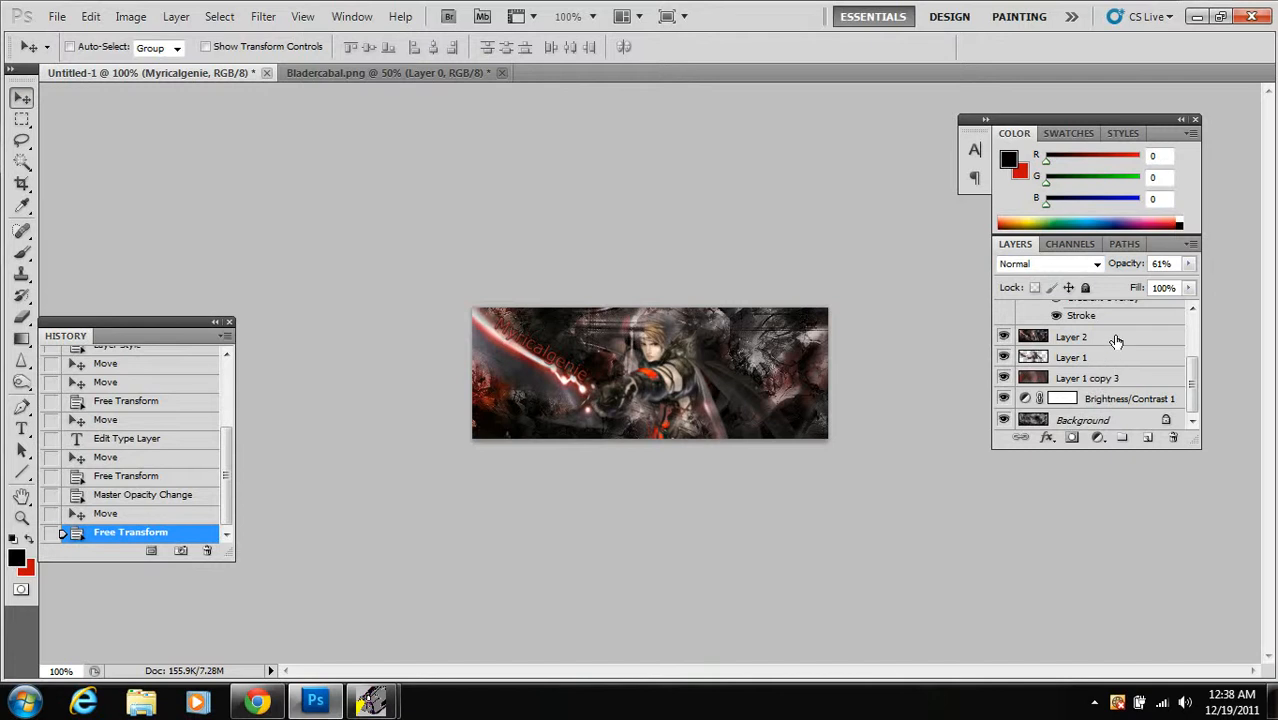
{"action": "left_click", "coordinate": [1116, 341]}
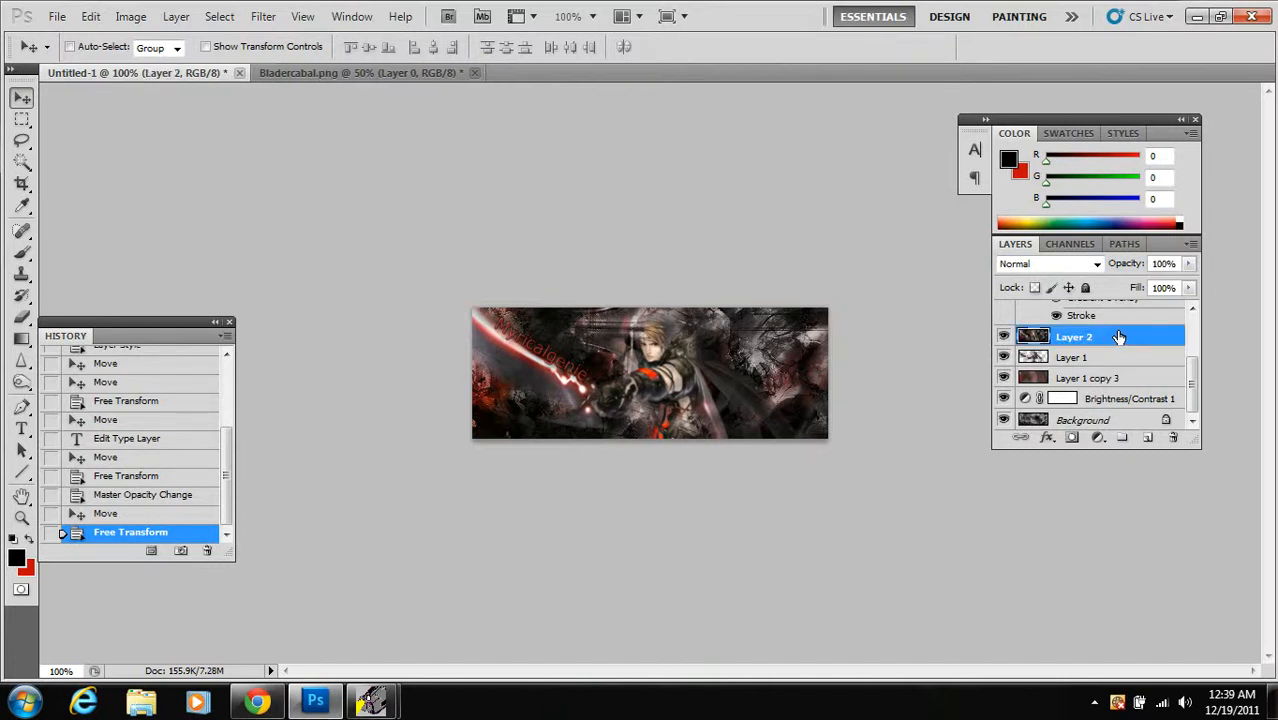
{"action": "left_click", "coordinate": [113, 20]}
{"action": "mouse_move", "coordinate": [92, 18]}
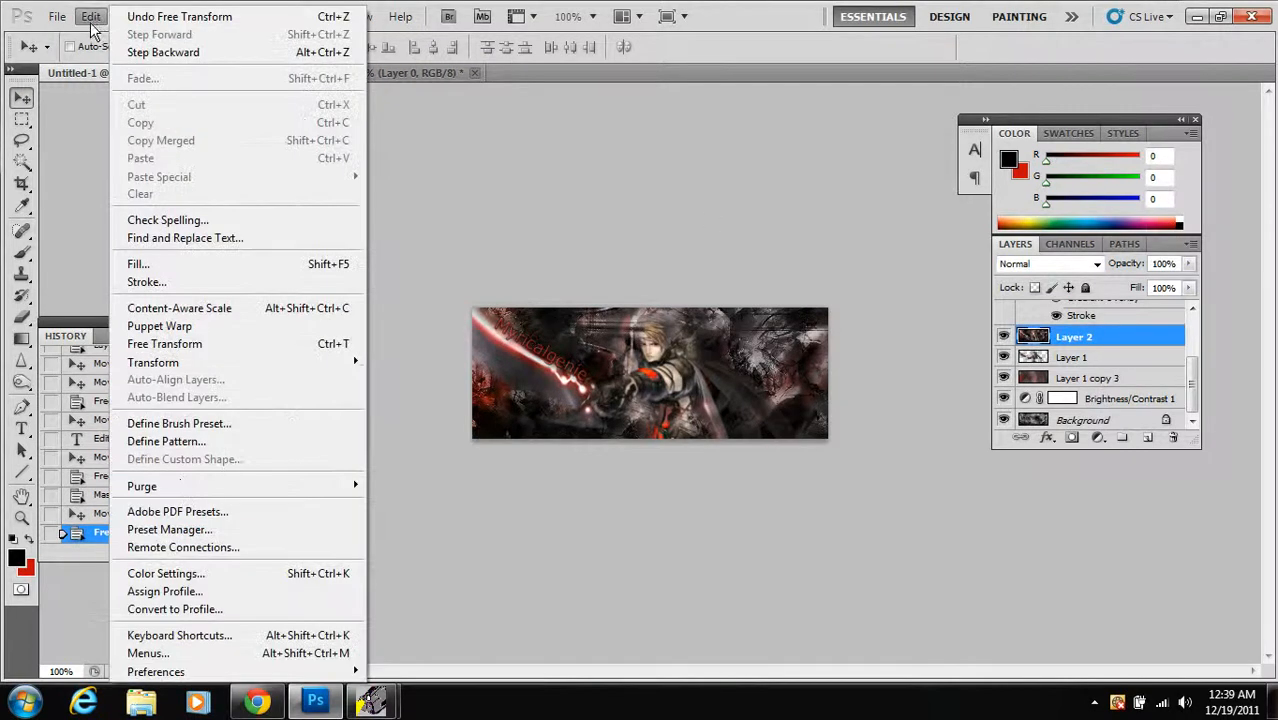
{"action": "left_click", "coordinate": [146, 283]}
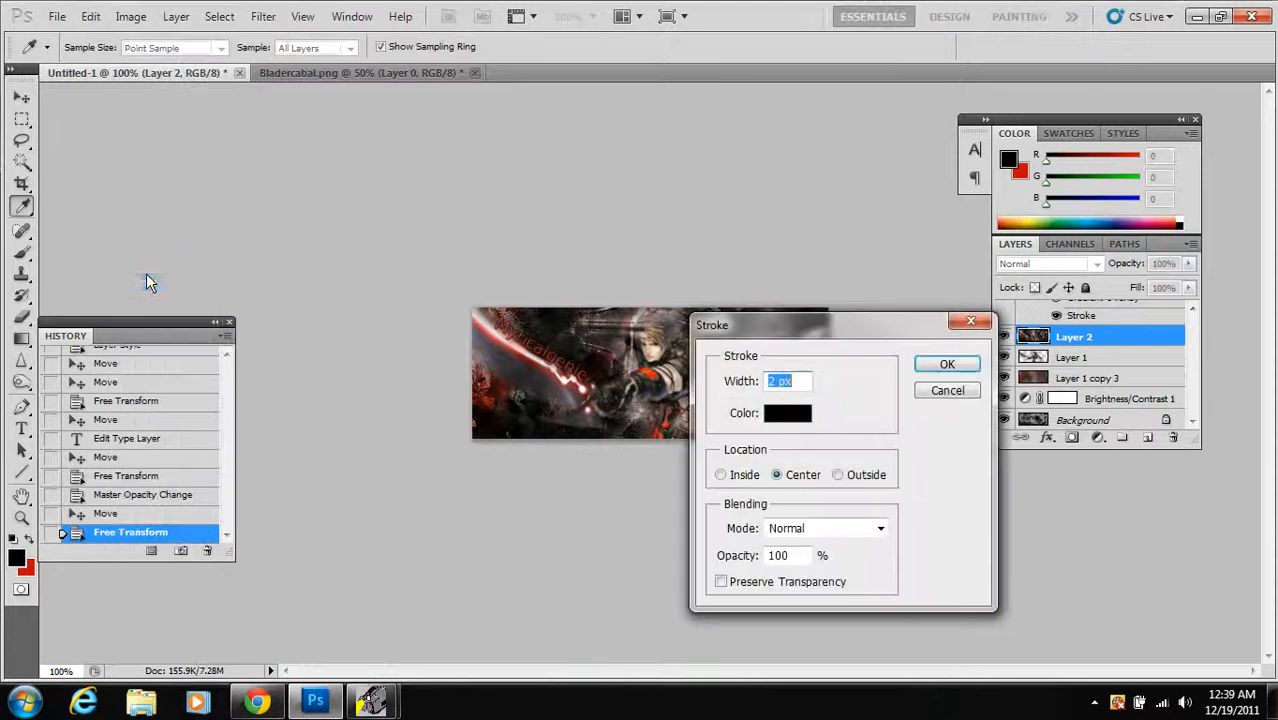
{"action": "left_click", "coordinate": [945, 392]}
Swap the foreground and background colors, sample the red of the swordsman's sash in Bladercabal.png as foreground, and return to the Untitled-1 banner
{"action": "left_click", "coordinate": [28, 540]}
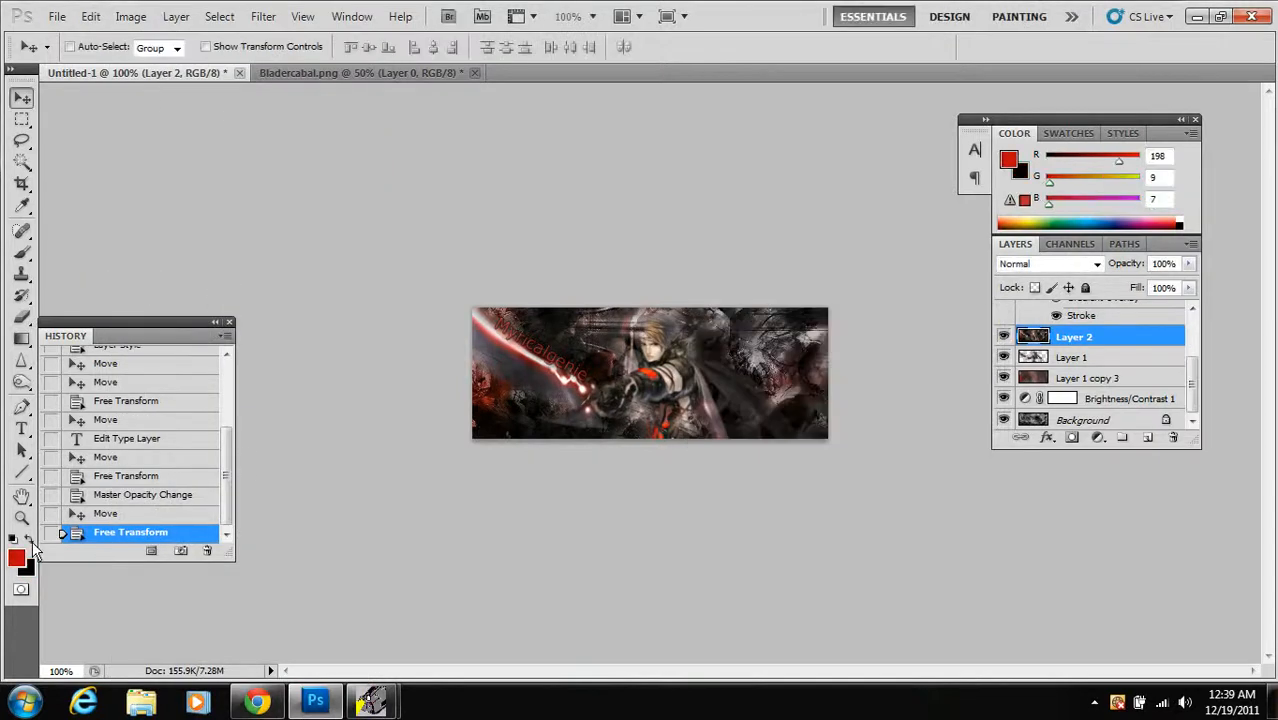
{"action": "left_click", "coordinate": [340, 72]}
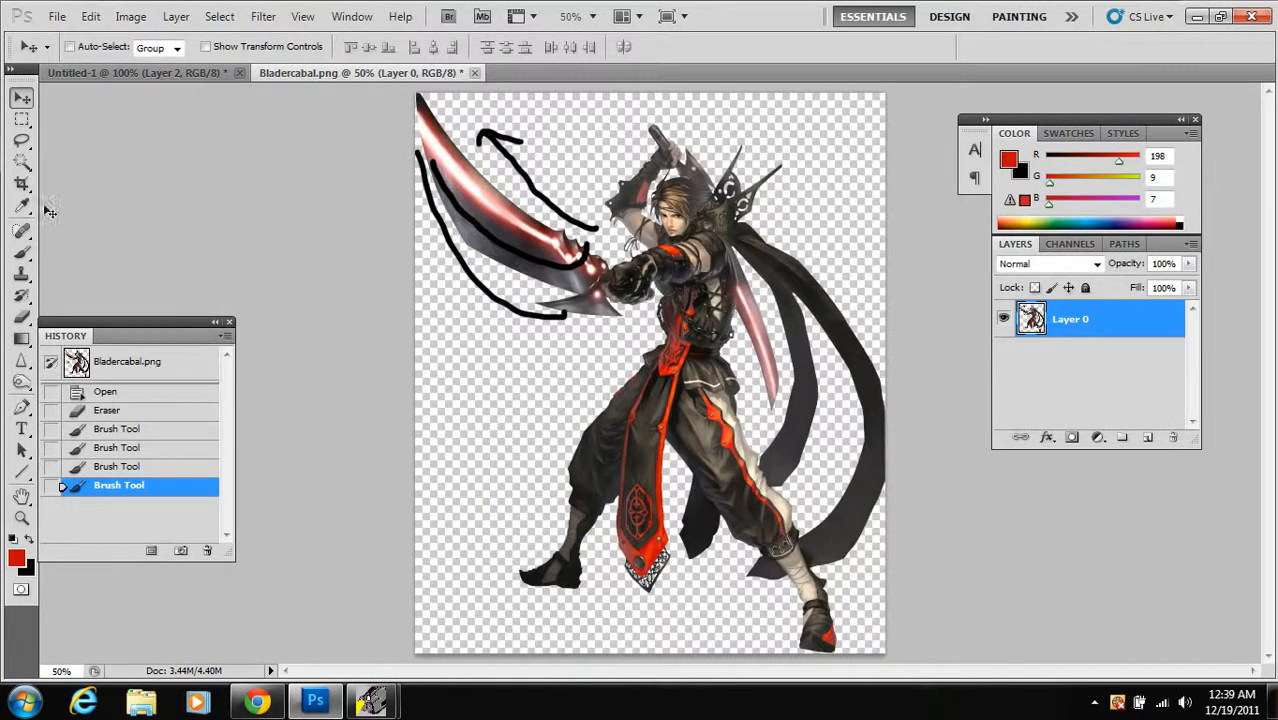
{"action": "left_click", "coordinate": [21, 205]}
{"action": "left_click_drag", "start_coordinate": [655, 540], "coordinate": [612, 493]}
{"action": "left_click", "coordinate": [172, 73]}
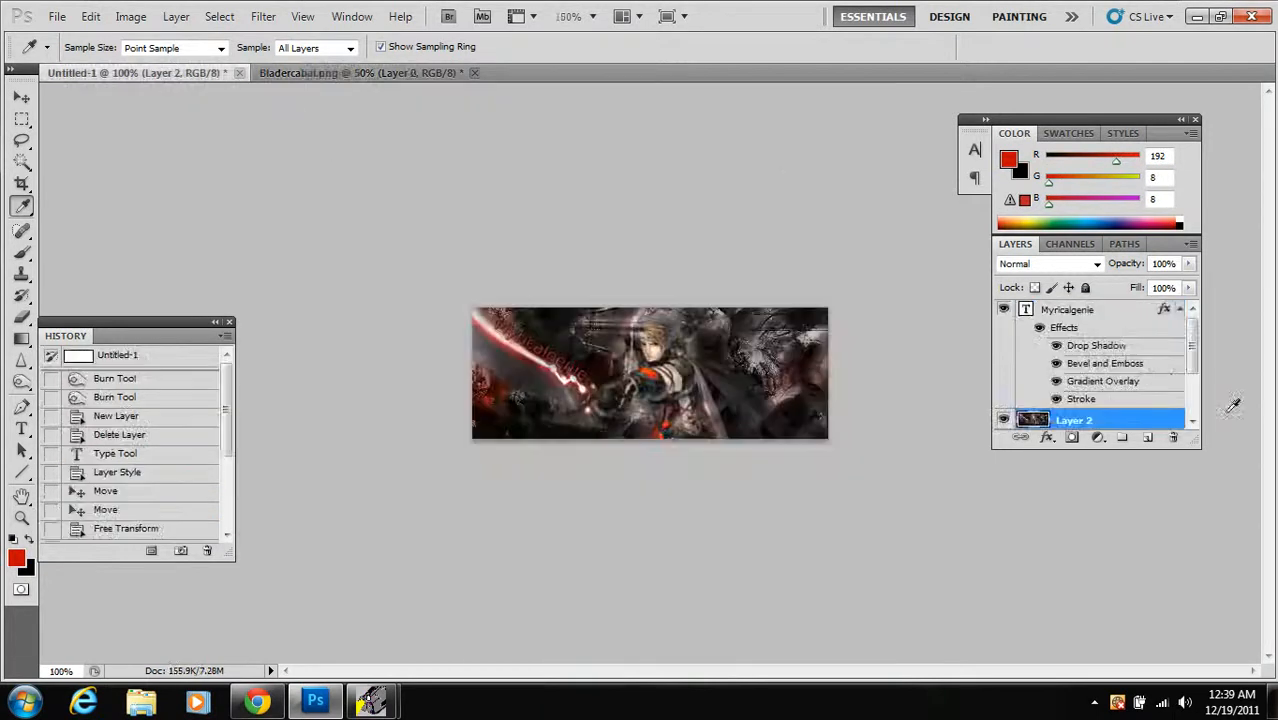
Stroke the edge of Layer 2 with a 2 px line in the sampled red, centered, in Normal mode at 100% opacity
{"action": "left_click", "coordinate": [91, 17]}
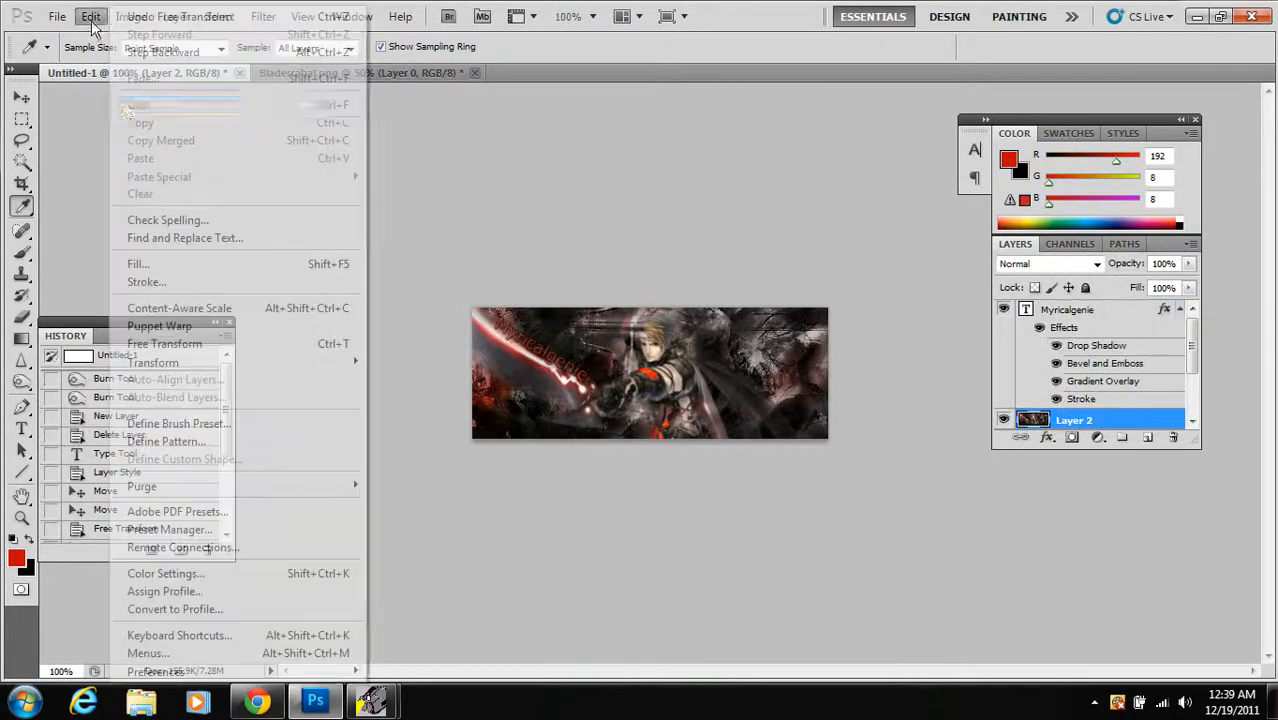
{"action": "left_click", "coordinate": [184, 281]}
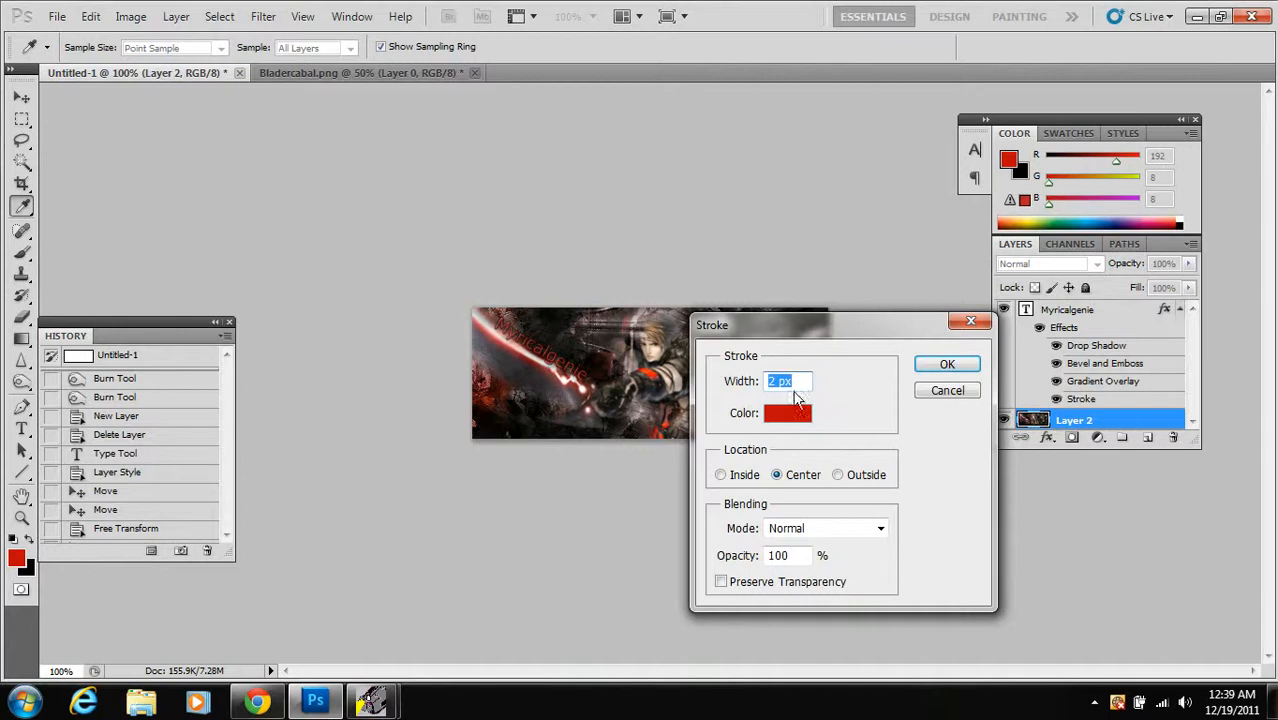
{"action": "left_click_drag", "start_coordinate": [778, 382], "coordinate": [712, 391]}
{"action": "left_click", "coordinate": [836, 378]}
{"action": "left_click", "coordinate": [945, 368]}
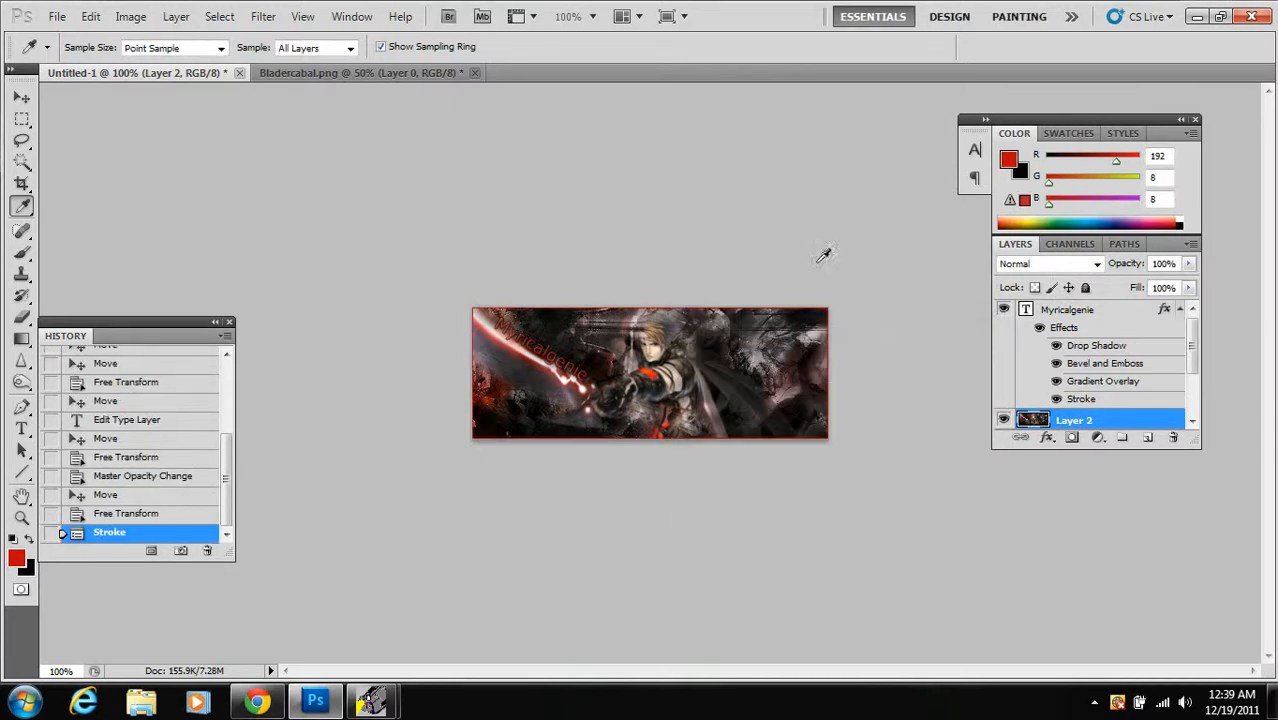